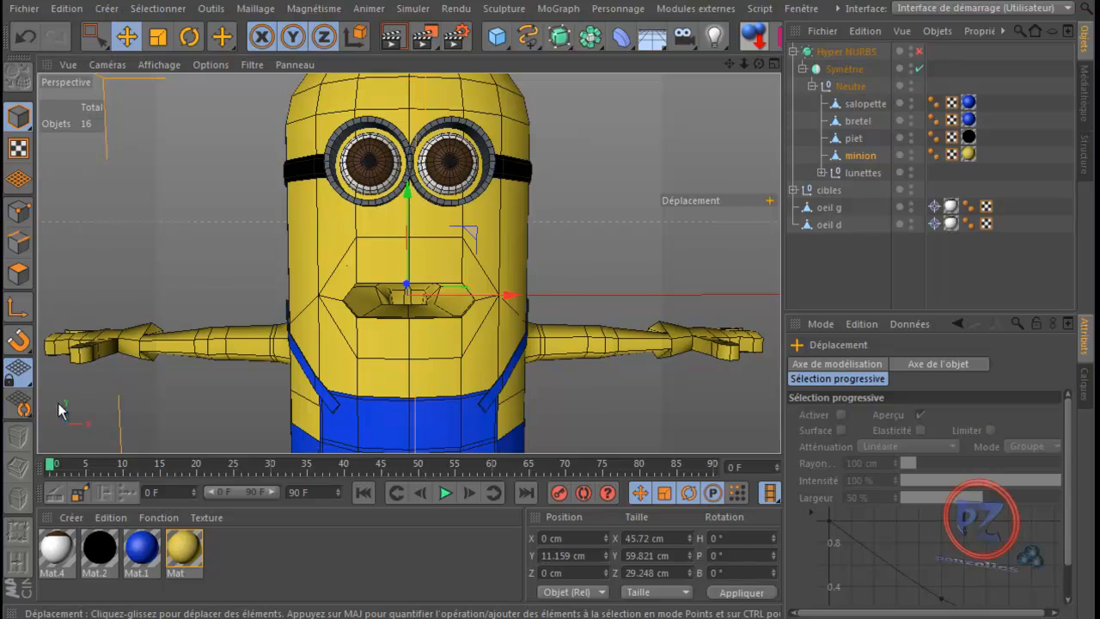
# - Try the black Mat.2 material on the whole minion body and undo it
pyautogui.moveTo(104, 556); pyautogui.dragTo(113, 342)
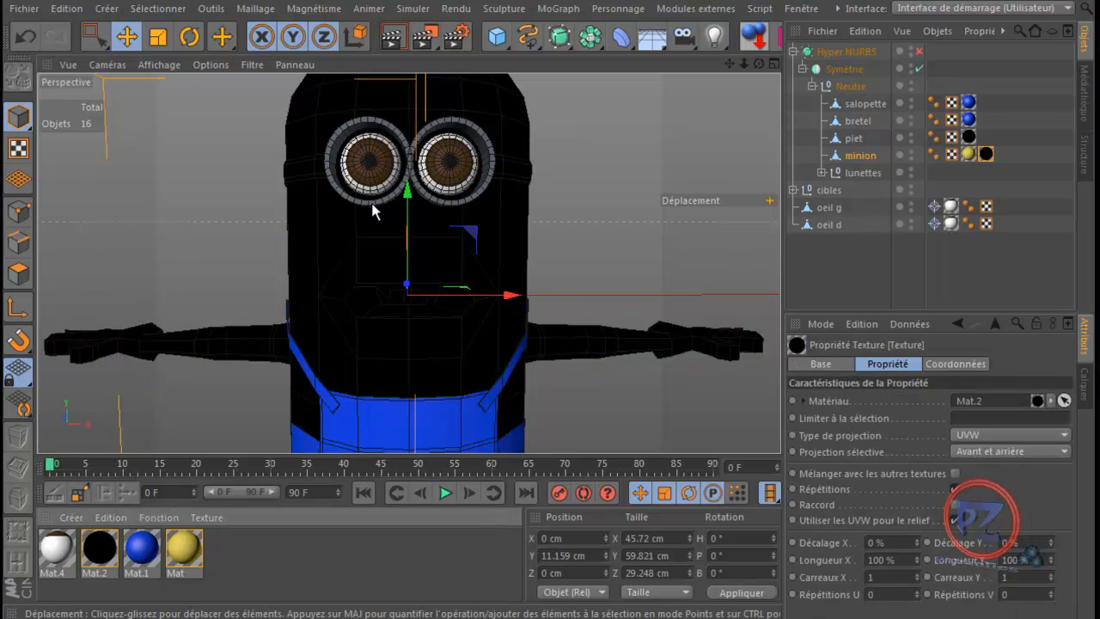
pyautogui.click(25, 37)
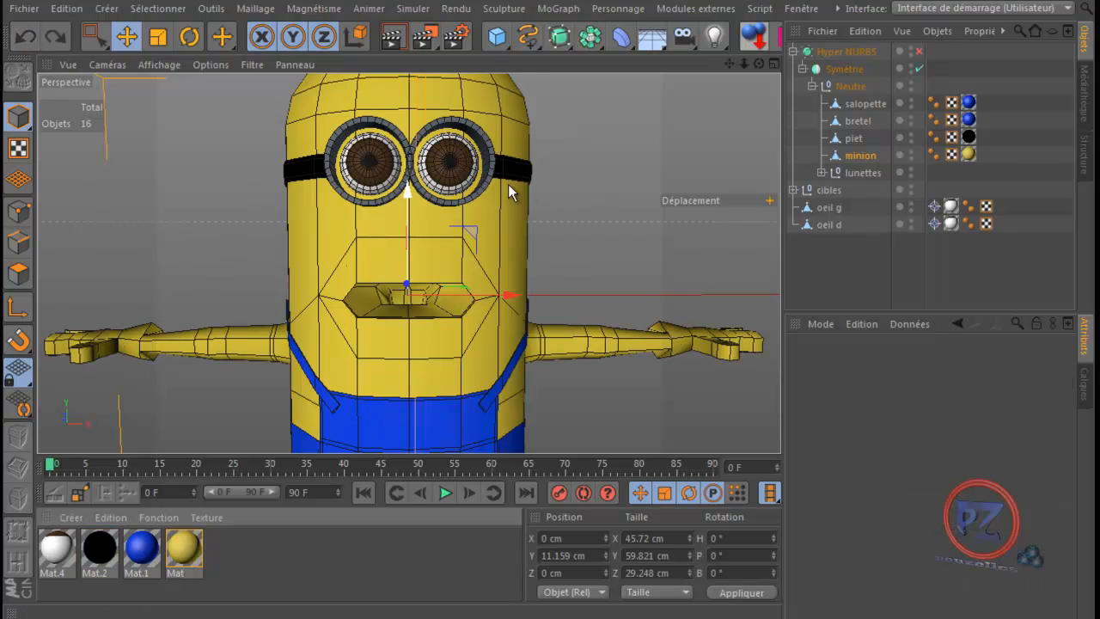
# - Select the polygon loops forming the inside of the glove cuff at the wrist with Loop Selection
pyautogui.moveTo(727, 65); pyautogui.dragTo(551, 357)
pyautogui.scroll(14, 293, 362)
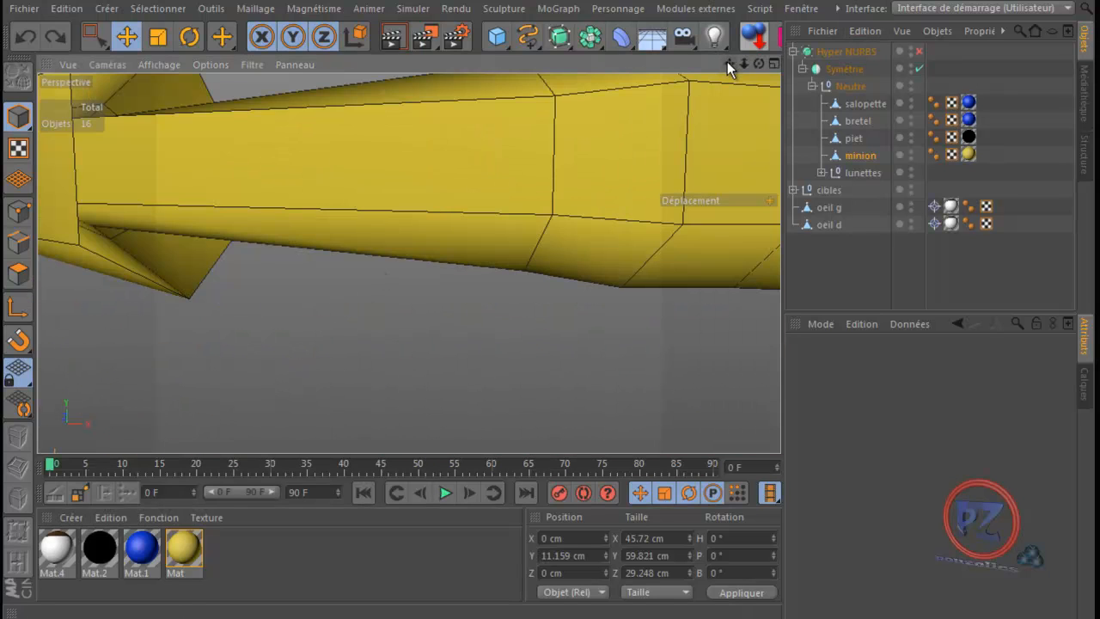
pyautogui.moveTo(727, 62); pyautogui.dragTo(603, 375)
pyautogui.moveTo(758, 65); pyautogui.dragTo(548, 357)
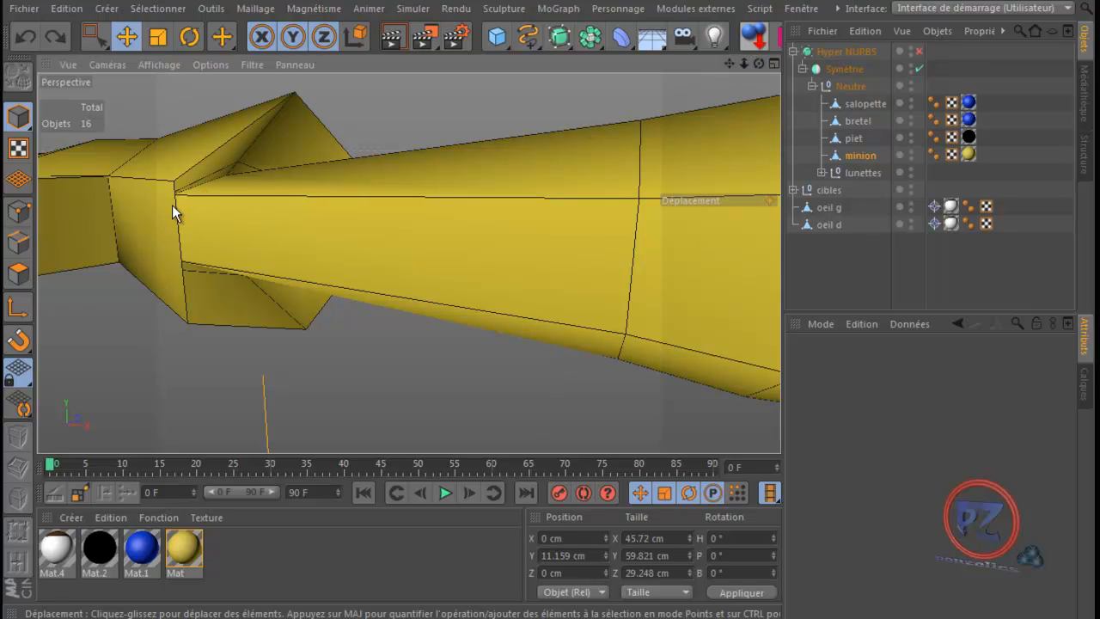
pyautogui.press('u')
pyautogui.press('l')
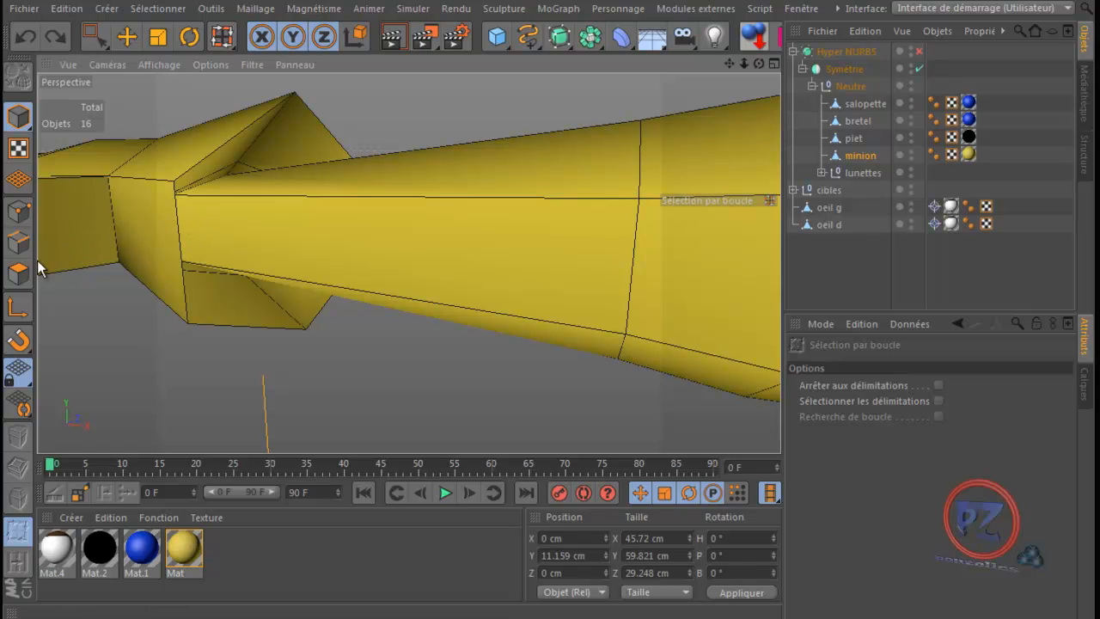
pyautogui.click(19, 273)
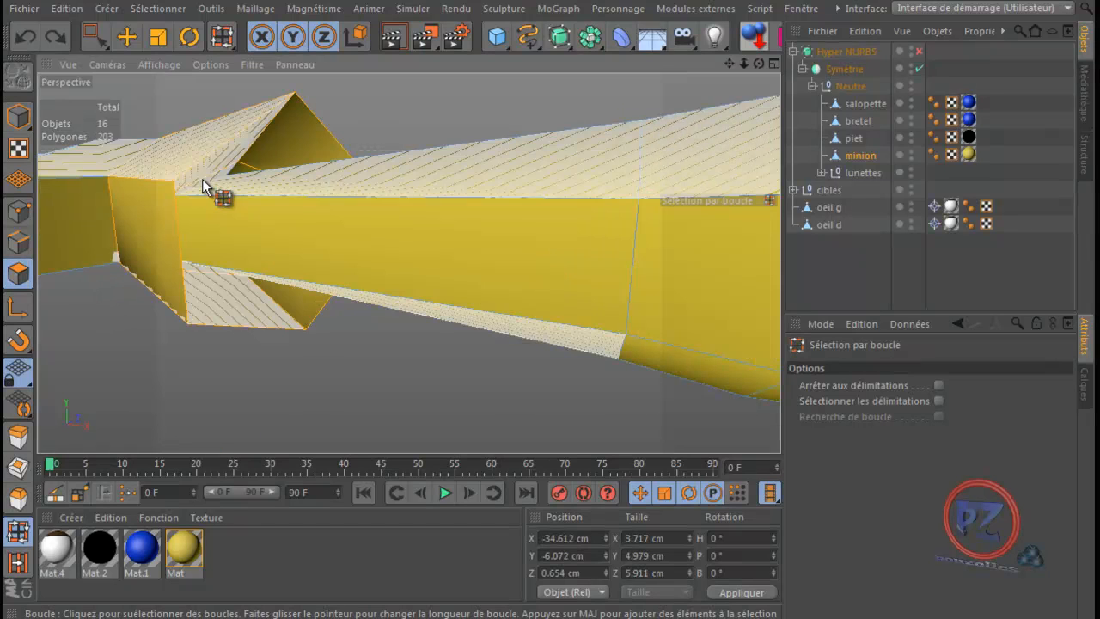
pyautogui.click(243, 163)
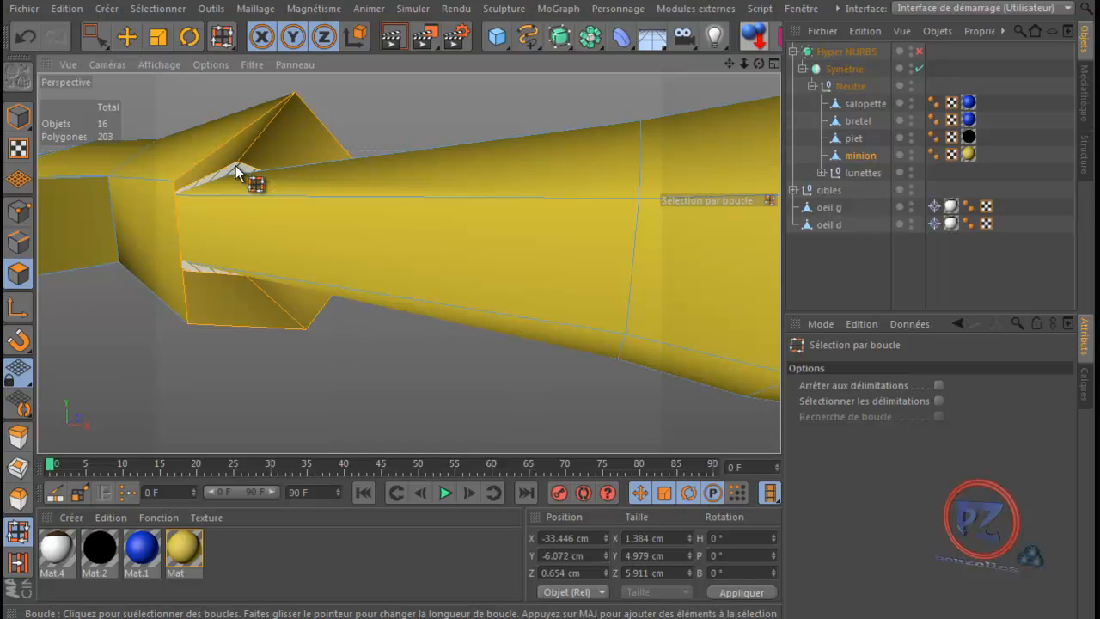
pyautogui.keyDown('shift'); pyautogui.click(236, 166); pyautogui.keyUp('shift')
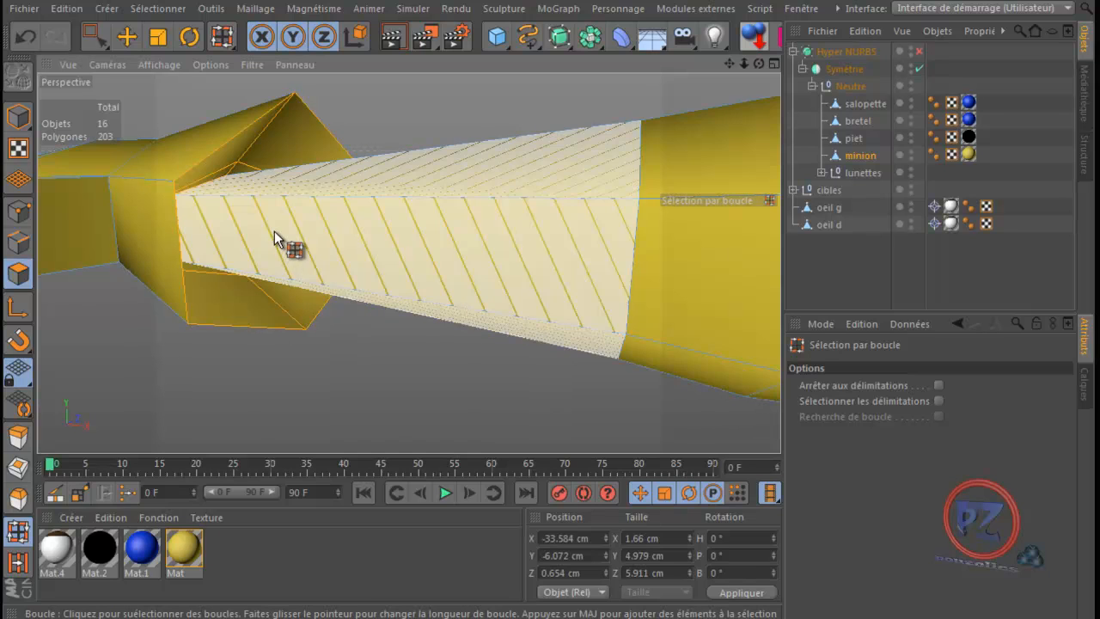
# - Apply the black Mat.2 material to the selected cuff polygons and enable Hyper NURBS smoothing to check the edge
pyautogui.scroll(3, 270, 227)
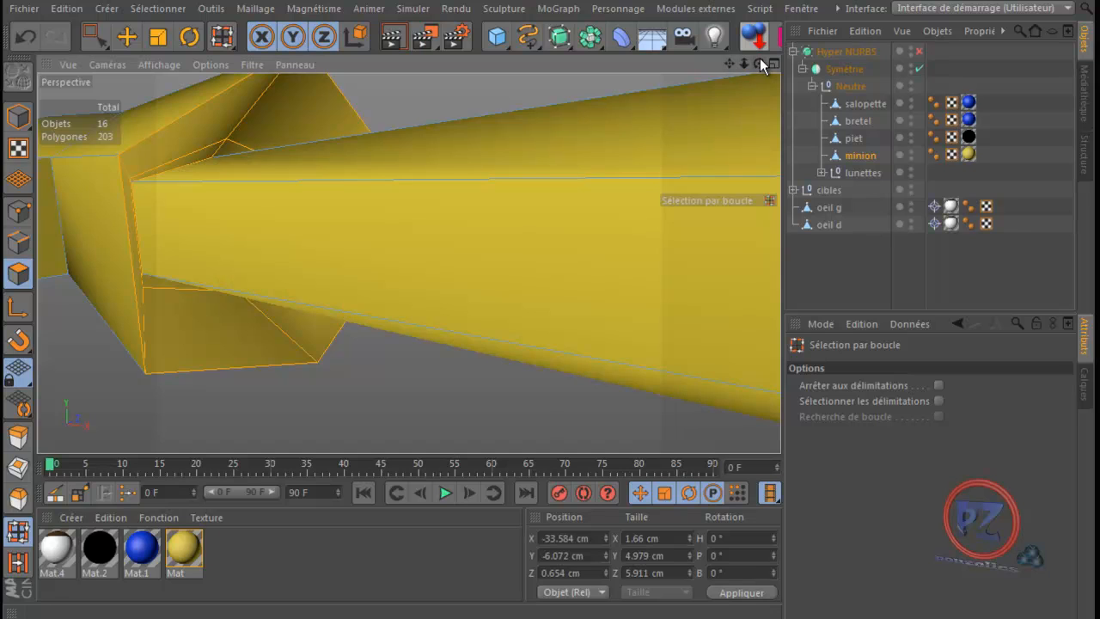
pyautogui.moveTo(760, 62); pyautogui.dragTo(549, 361)
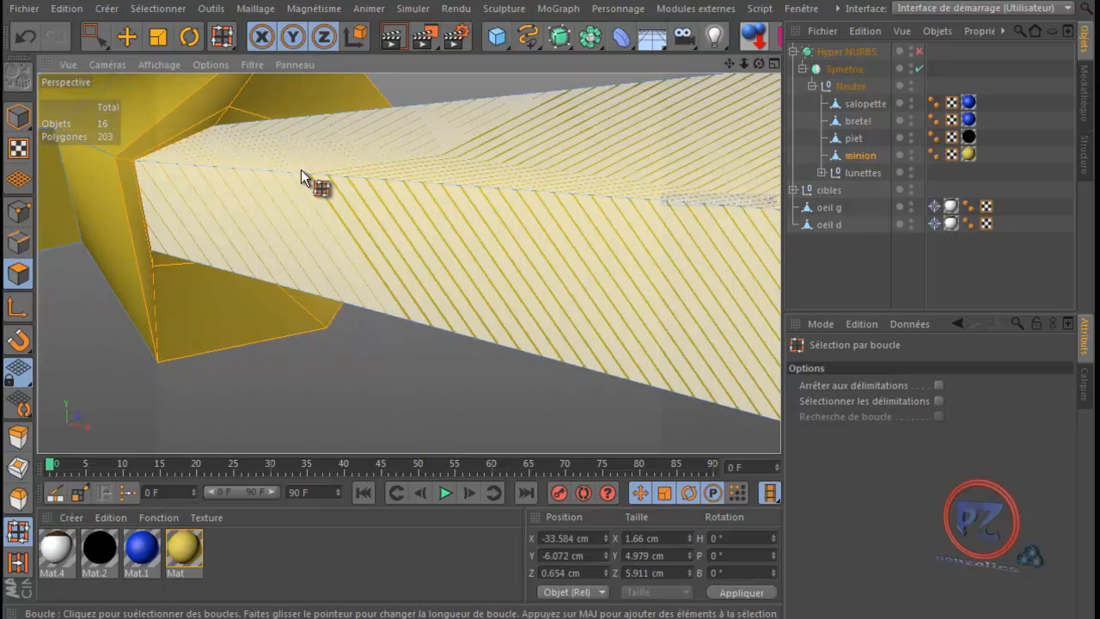
pyautogui.moveTo(760, 63); pyautogui.dragTo(550, 358)
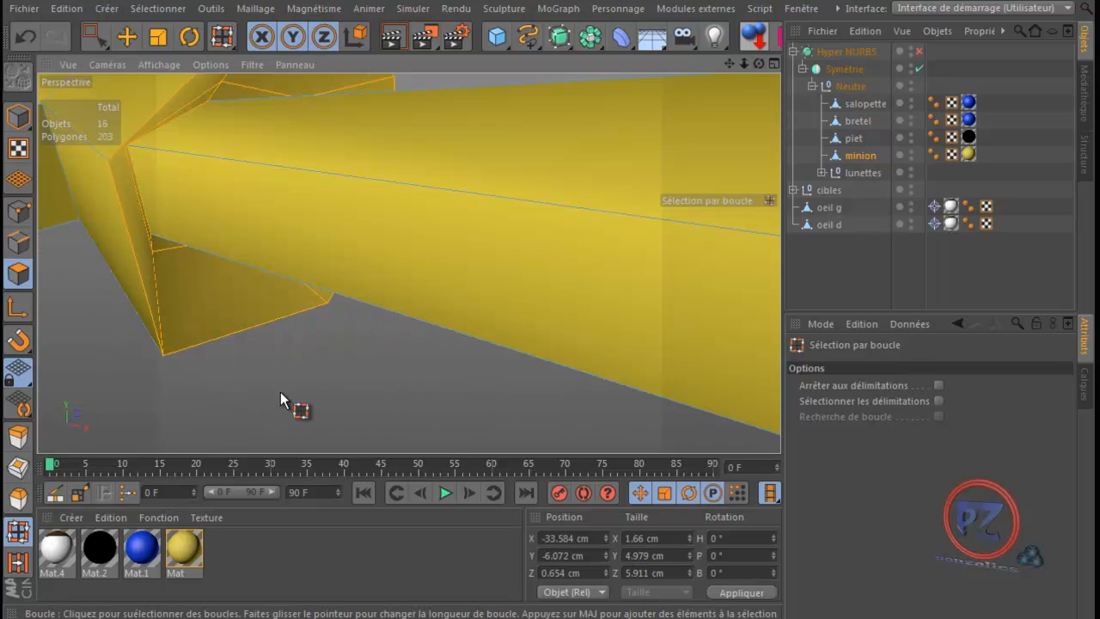
pyautogui.click(126, 36)
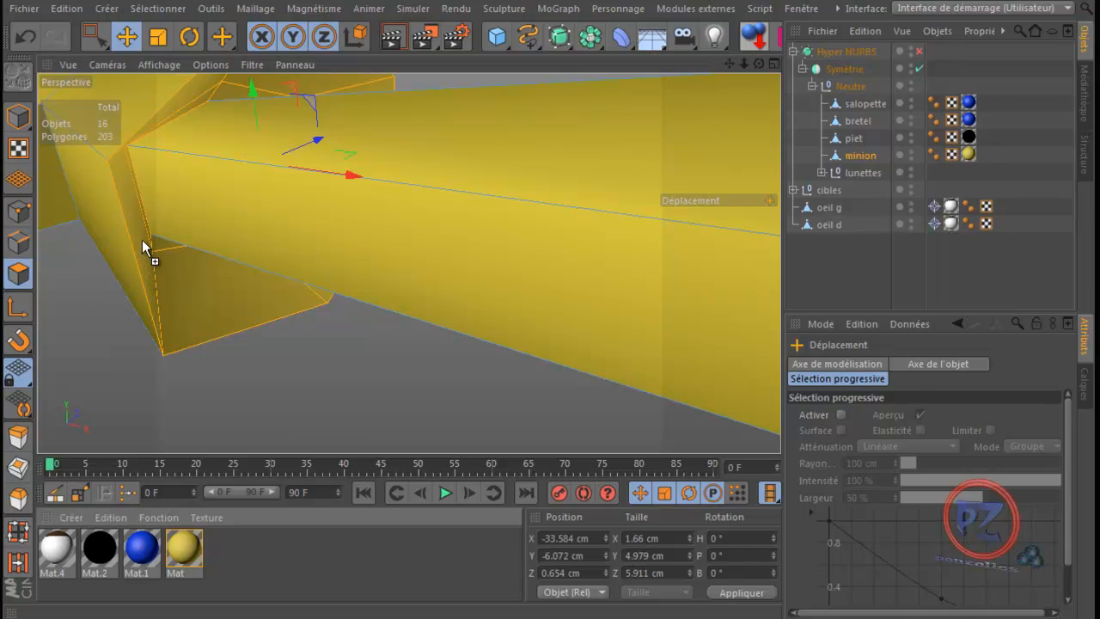
pyautogui.moveTo(144, 247); pyautogui.dragTo(146, 247)
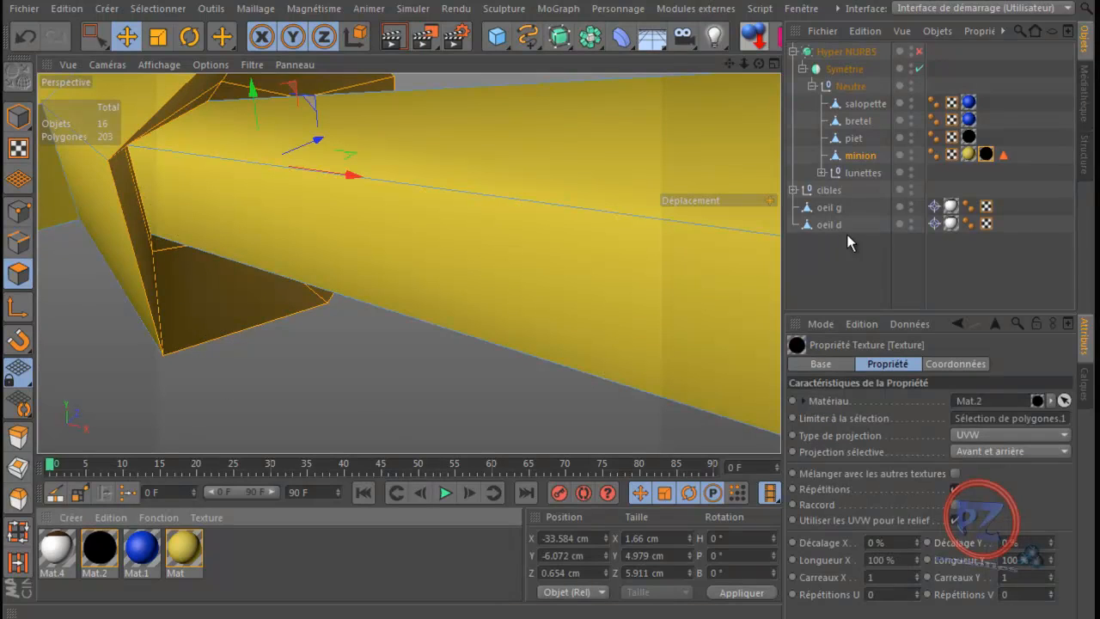
pyautogui.click(847, 237)
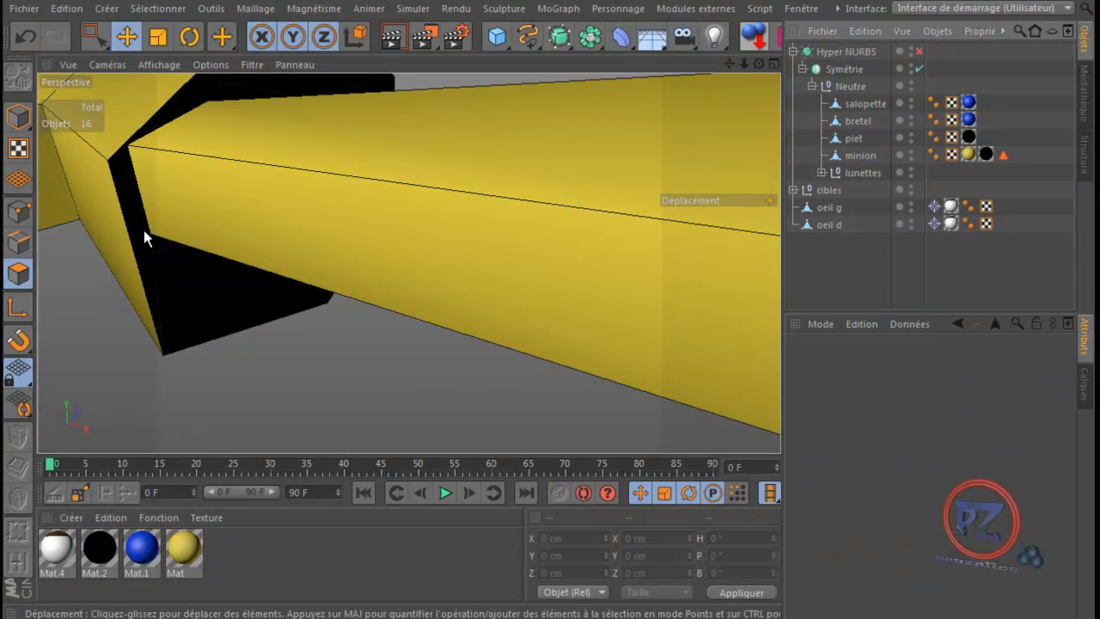
pyautogui.click(919, 51)
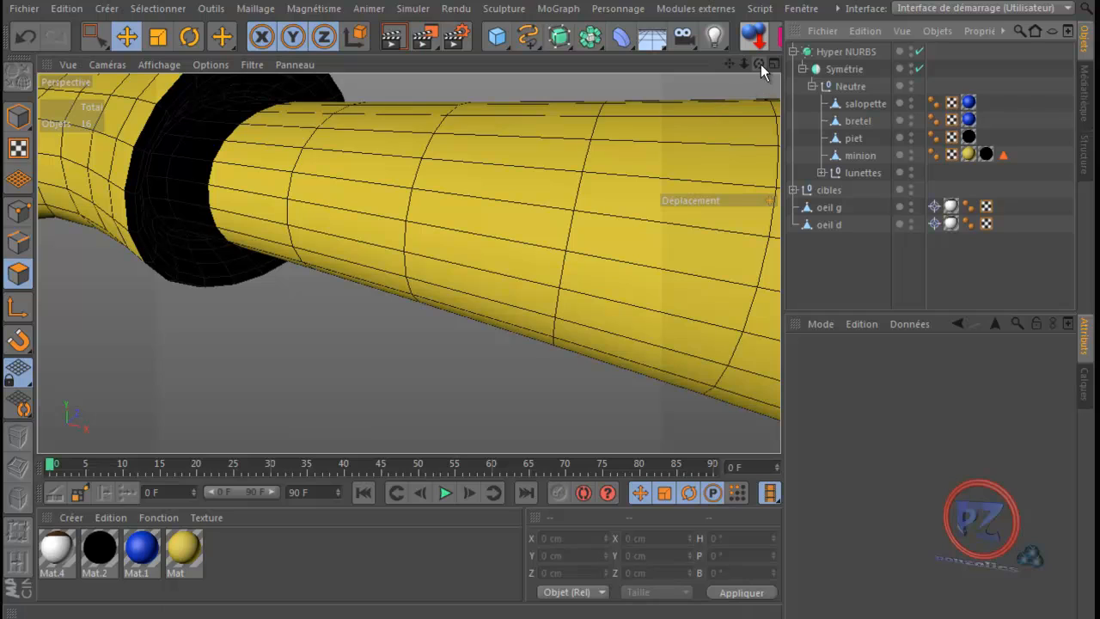
pyautogui.moveTo(760, 64); pyautogui.dragTo(551, 365)
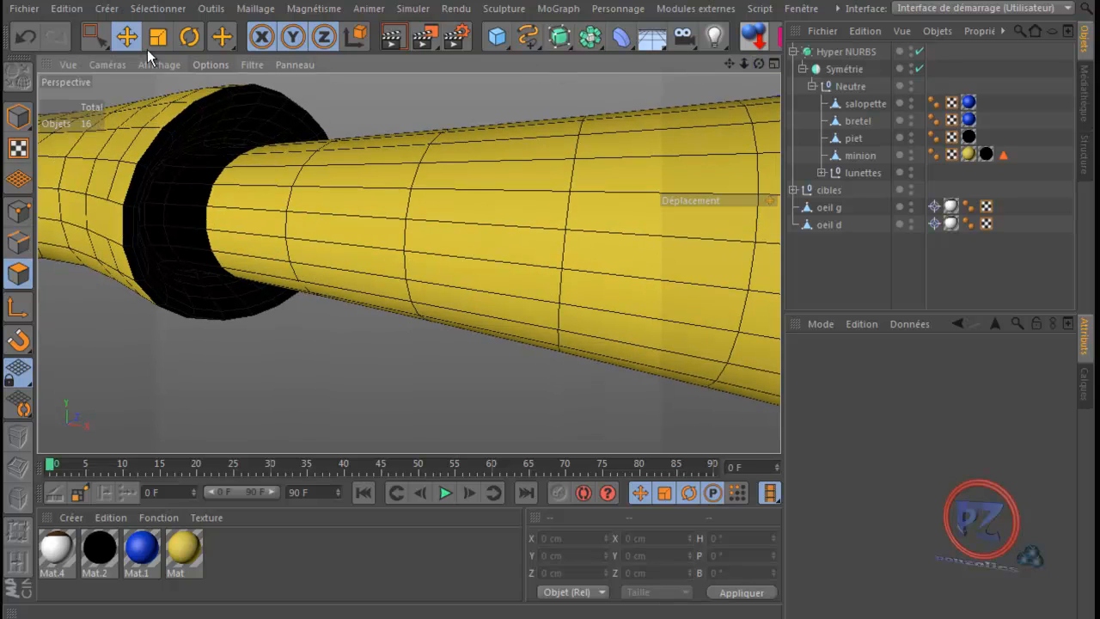
# - Undo the smoothing and the black material on the cuff, and clear the polygon selection
pyautogui.click(19, 38)
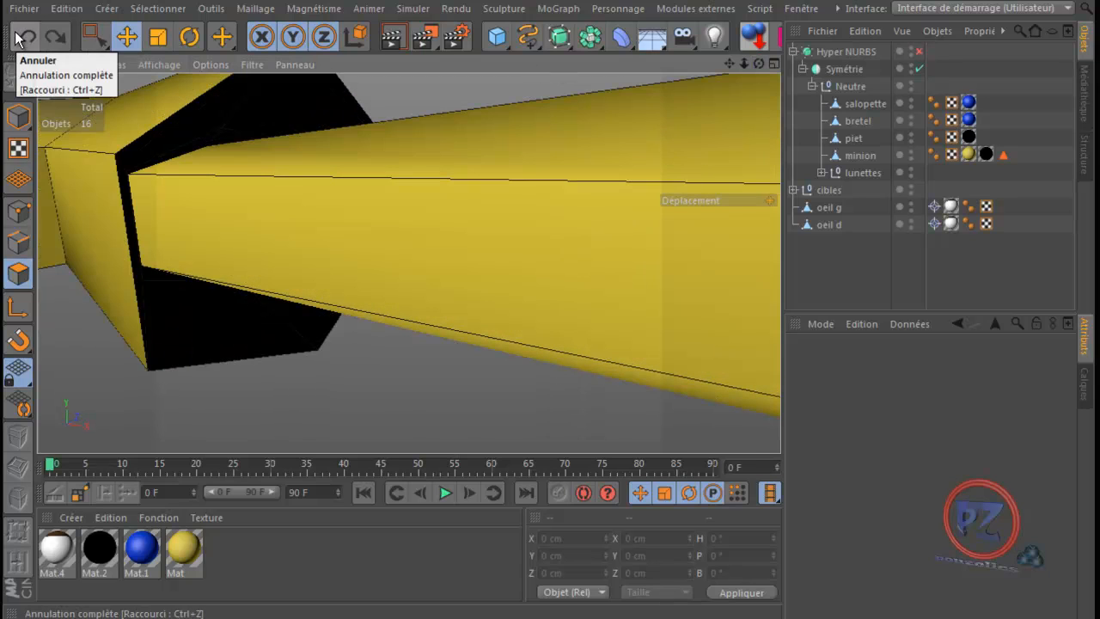
pyautogui.click(19, 37)
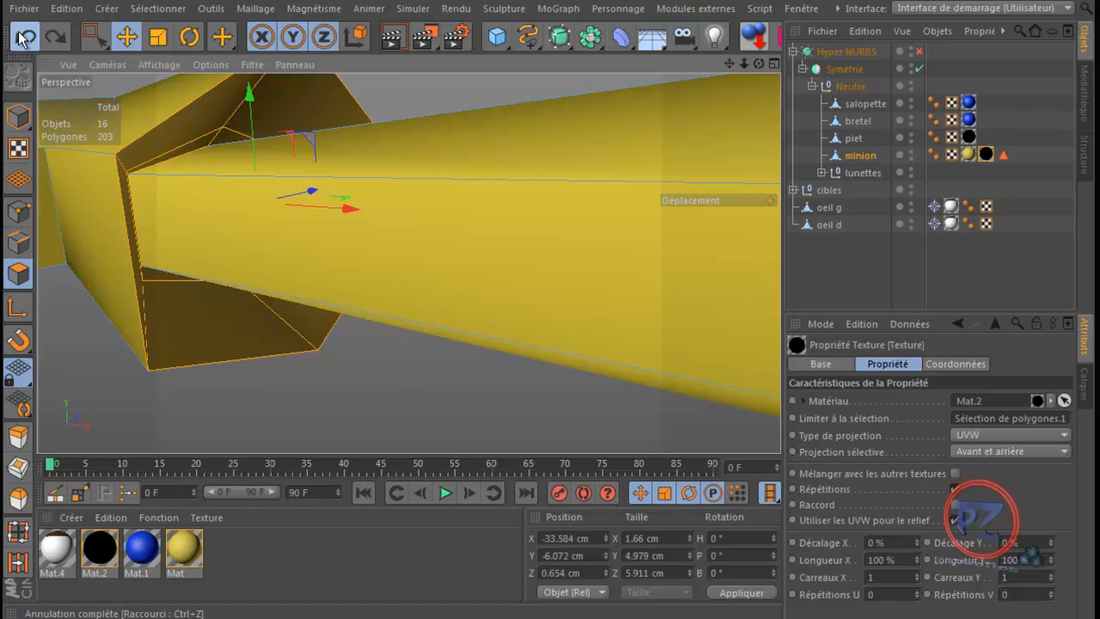
pyautogui.click(19, 38)
pyautogui.click(20, 38)
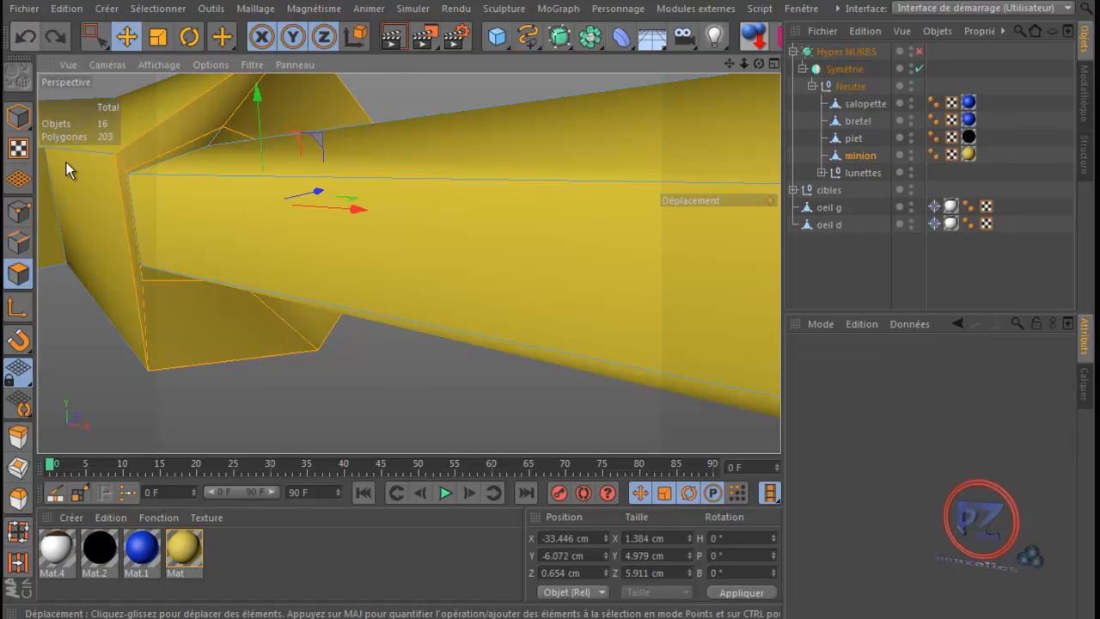
pyautogui.click(240, 399)
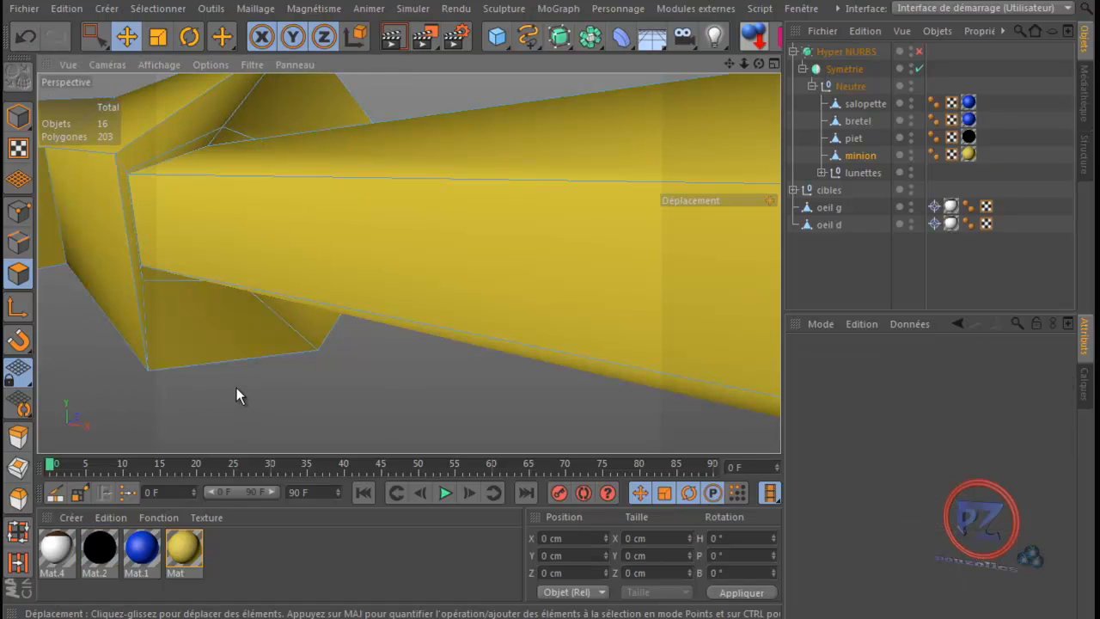
# - Cut an extra edge loop around the wrist where the arm meets the glove cuff, using the Knife in loop mode at about 98.8% offset
pyautogui.click(18, 211)
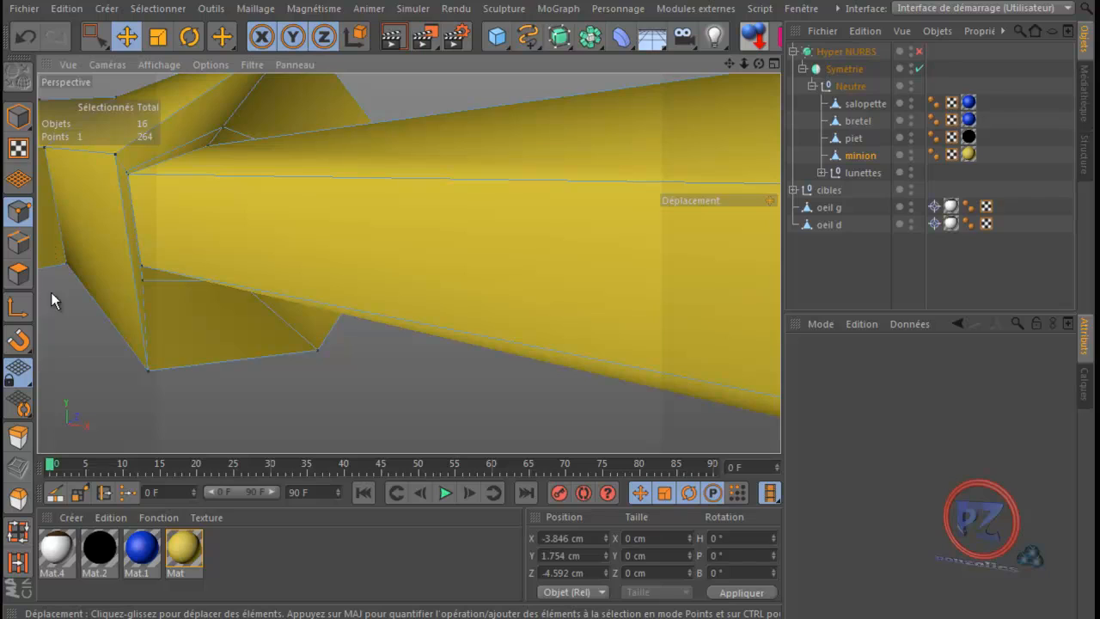
pyautogui.click(54, 492)
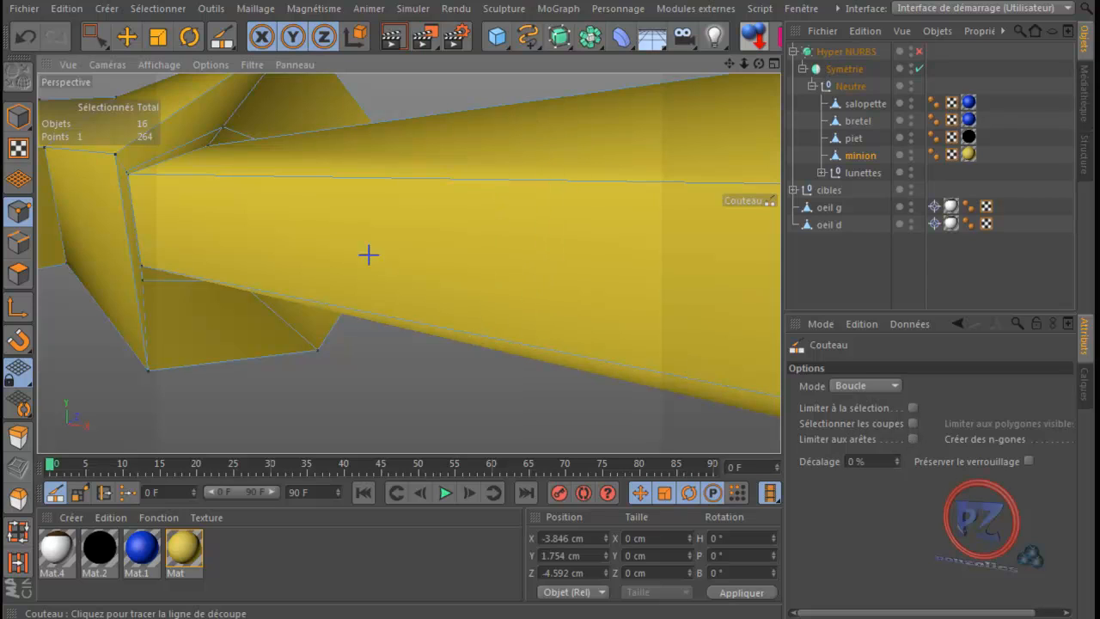
pyautogui.scroll(2, 159, 196)
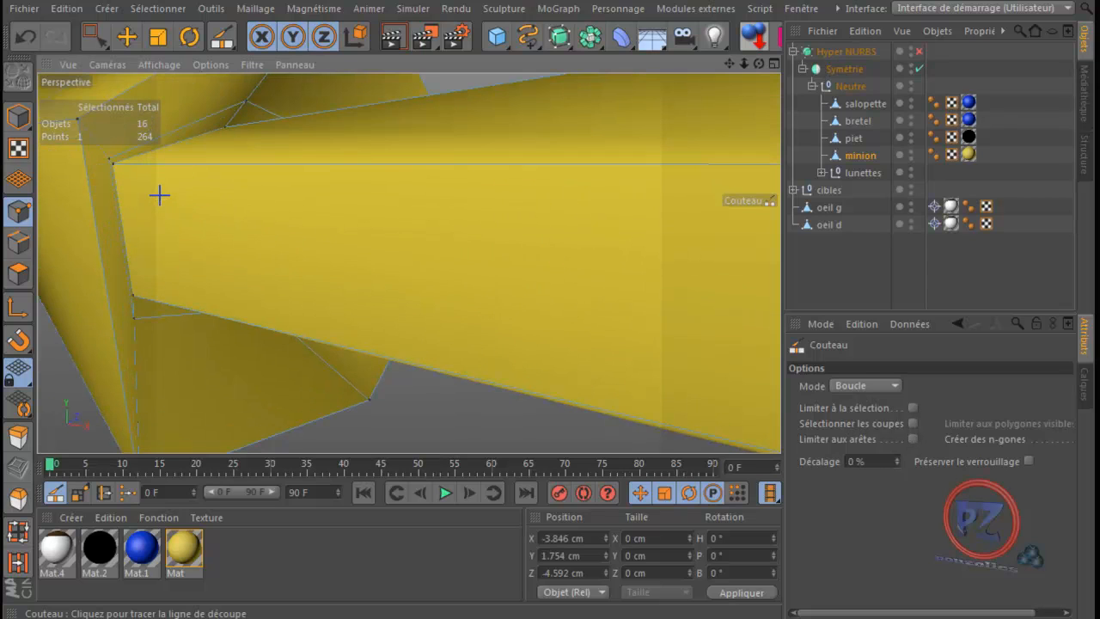
pyautogui.scroll(2, 159, 196)
pyautogui.moveTo(730, 64)
pyautogui.mouseDown()
pyautogui.moveTo(567, 366)
pyautogui.moveTo(547, 364)
pyautogui.mouseUp()
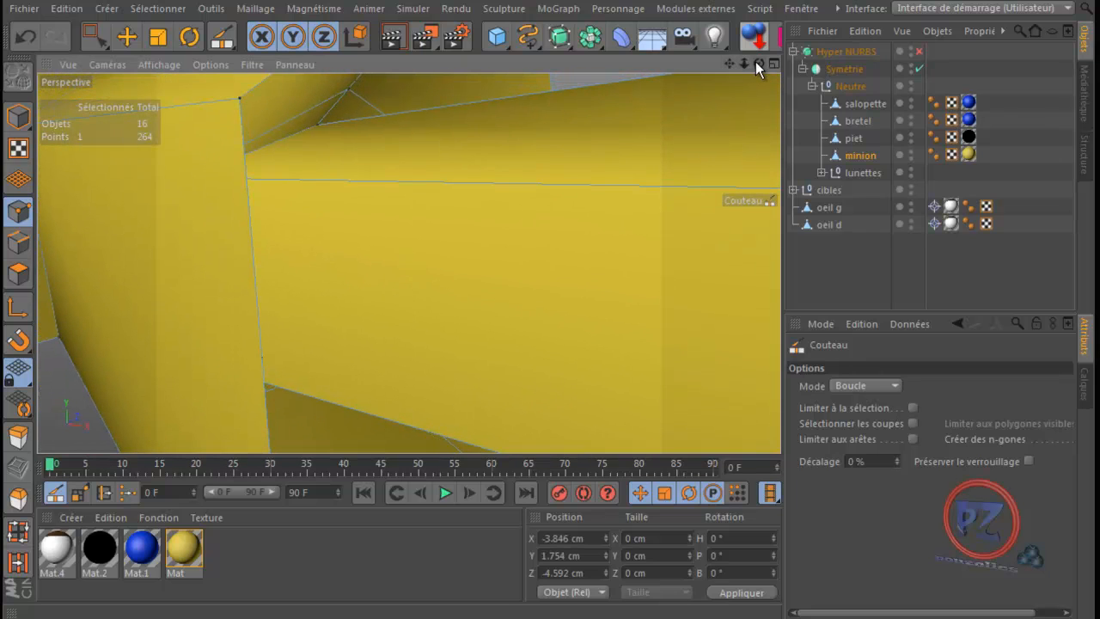
pyautogui.moveTo(755, 61); pyautogui.dragTo(548, 361)
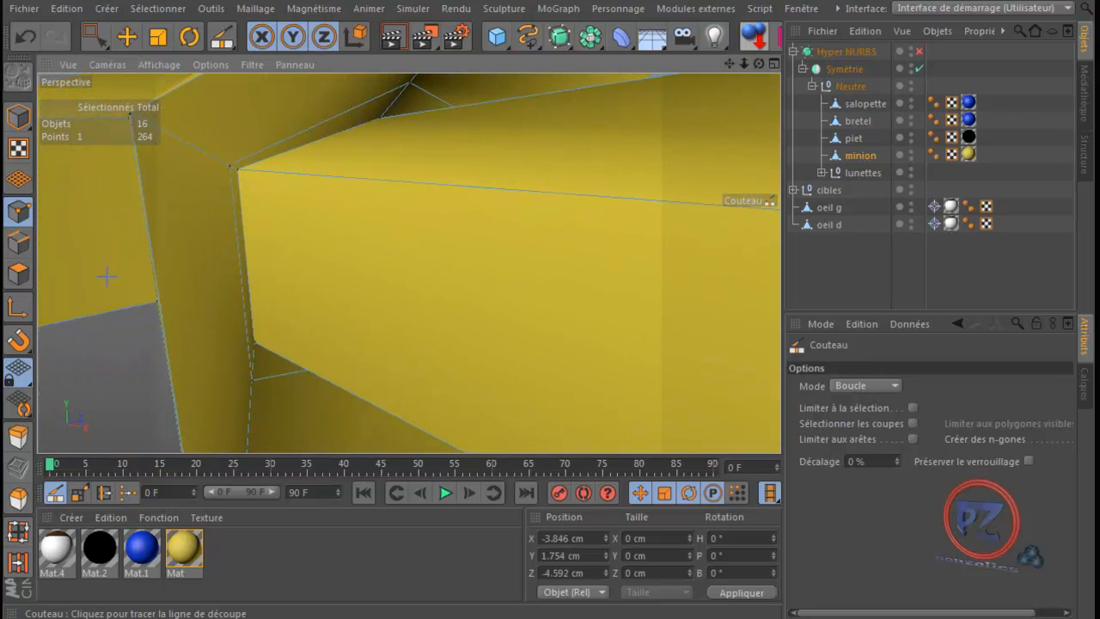
pyautogui.click(18, 341)
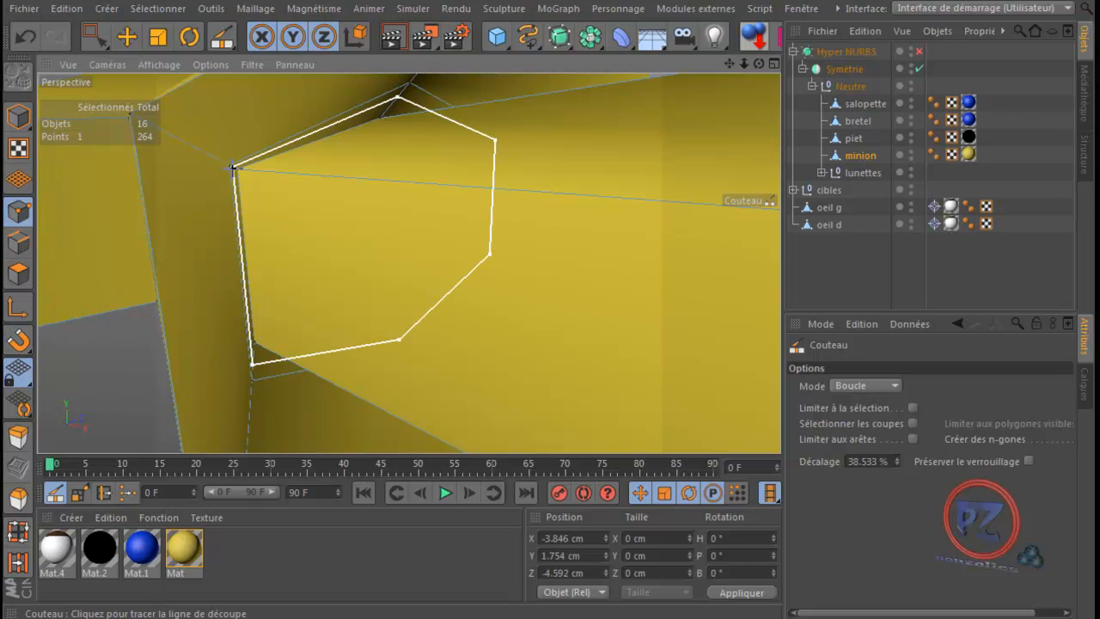
pyautogui.scroll(5, 234, 166)
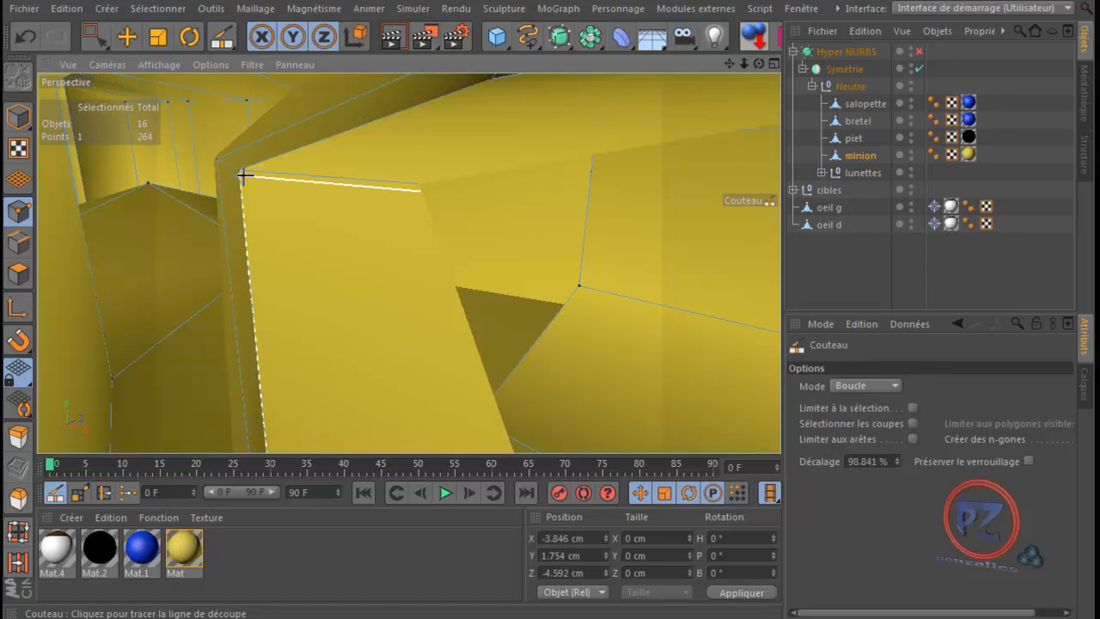
pyautogui.click(244, 174)
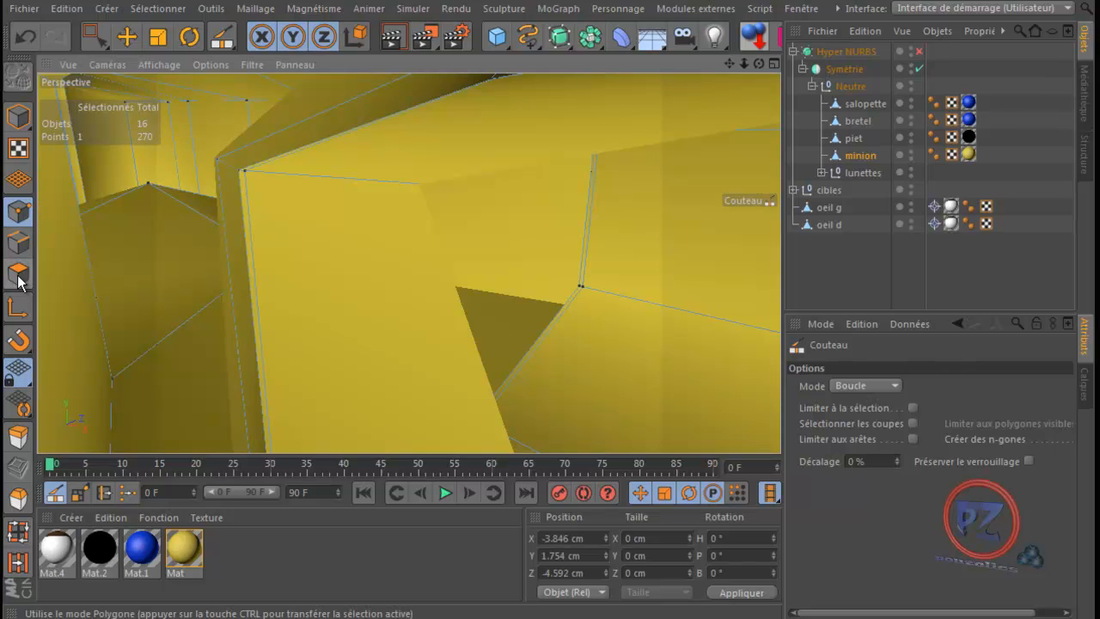
# - Select the polygon loops around the glove cuff, from the narrow inner rim at the wrist to the outer surface, with Loop Selection
pyautogui.click(19, 275)
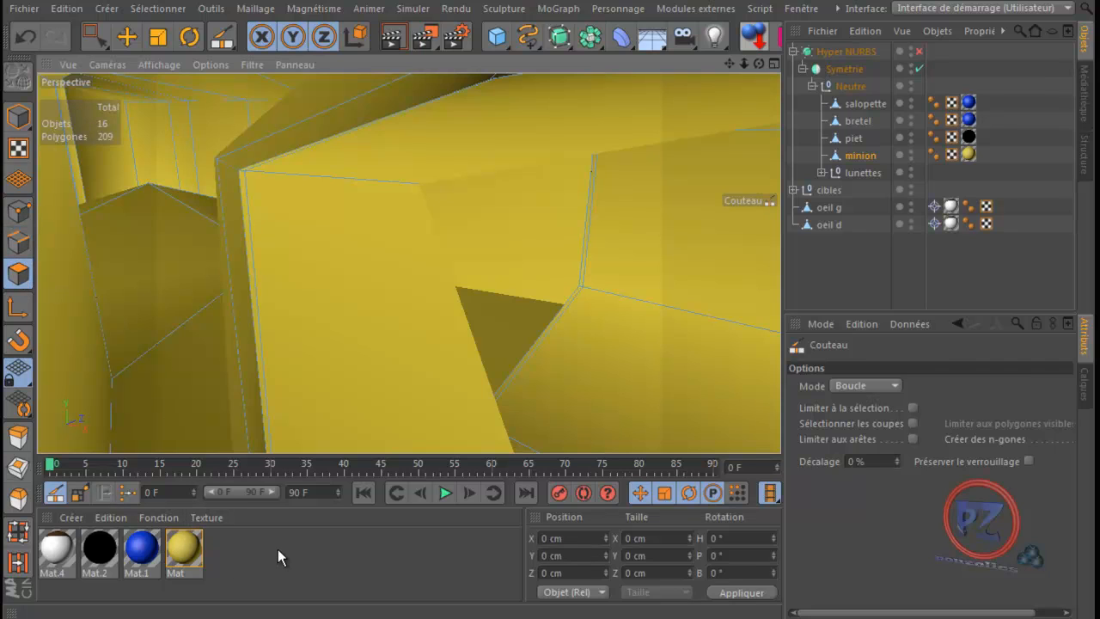
pyautogui.press('u')
pyautogui.press('l')
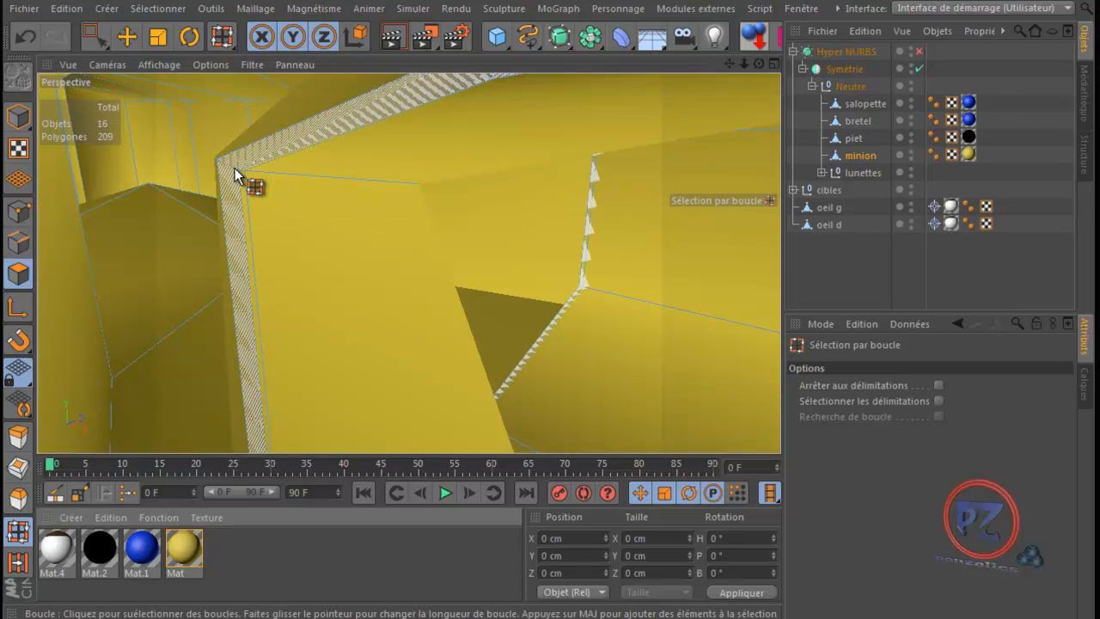
pyautogui.click(232, 169)
pyautogui.keyDown('alt'); pyautogui.moveTo(232, 192); pyautogui.dragTo(232, 193); pyautogui.keyUp('alt')
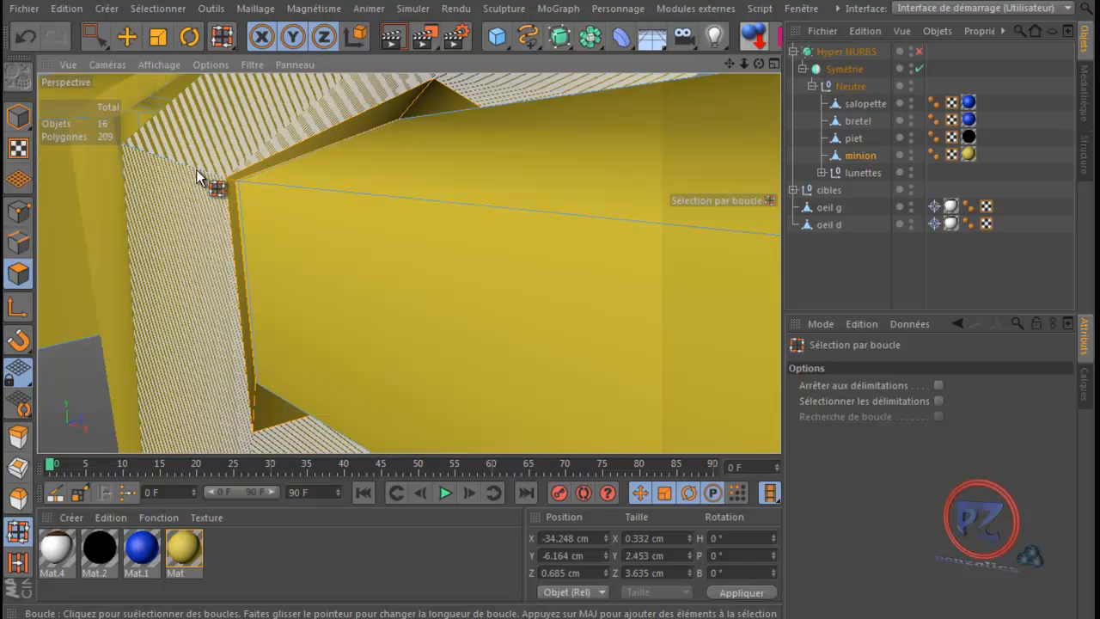
pyautogui.click(197, 171)
pyautogui.moveTo(207, 180)
pyautogui.keyDown('alt'); pyautogui.mouseDown()
pyautogui.moveTo(216, 227)
pyautogui.moveTo(351, 166)
pyautogui.moveTo(455, 187)
pyautogui.moveTo(368, 168)
pyautogui.mouseUp(); pyautogui.keyUp('alt')
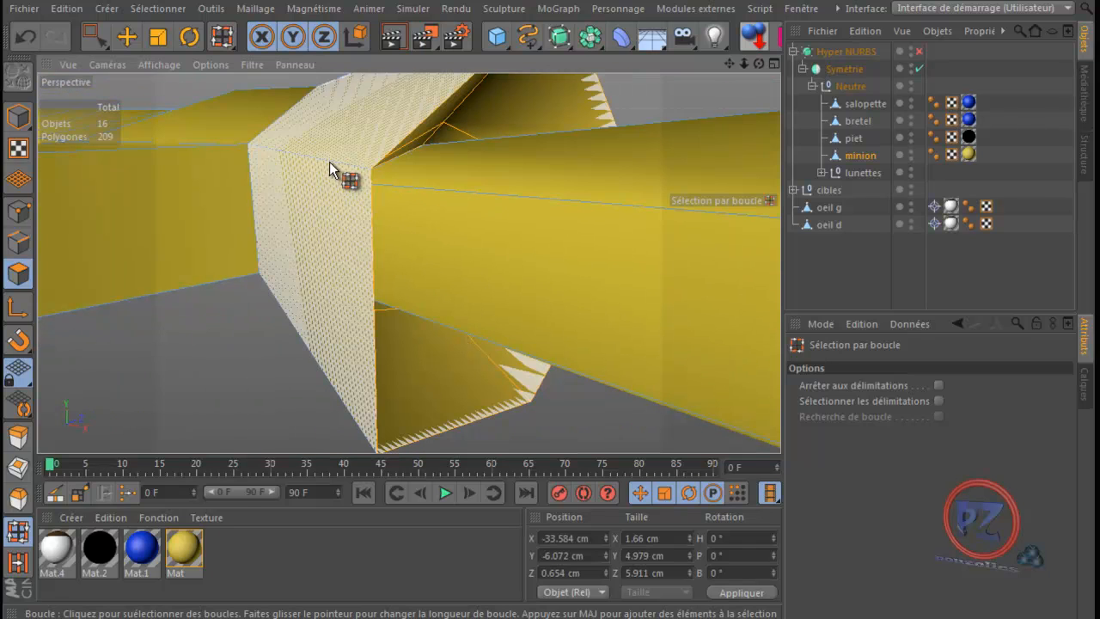
pyautogui.click(331, 169)
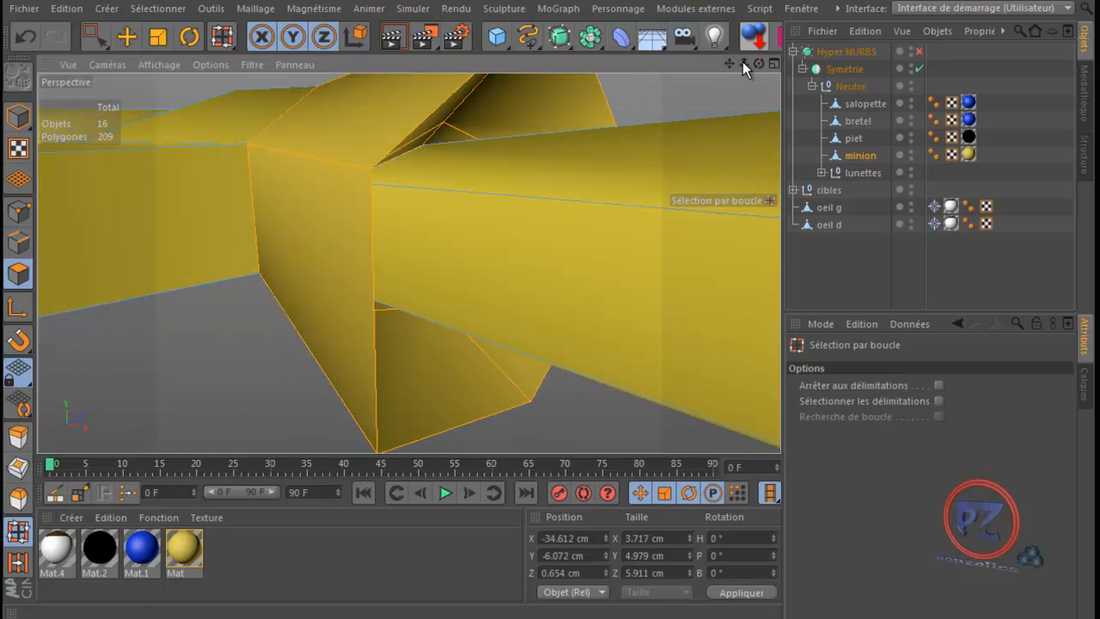
# - Add all polygons of the hand, fingers and thumb to the cuff selection with Rectangle Selection, including hidden elements
pyautogui.moveTo(760, 64); pyautogui.dragTo(552, 356)
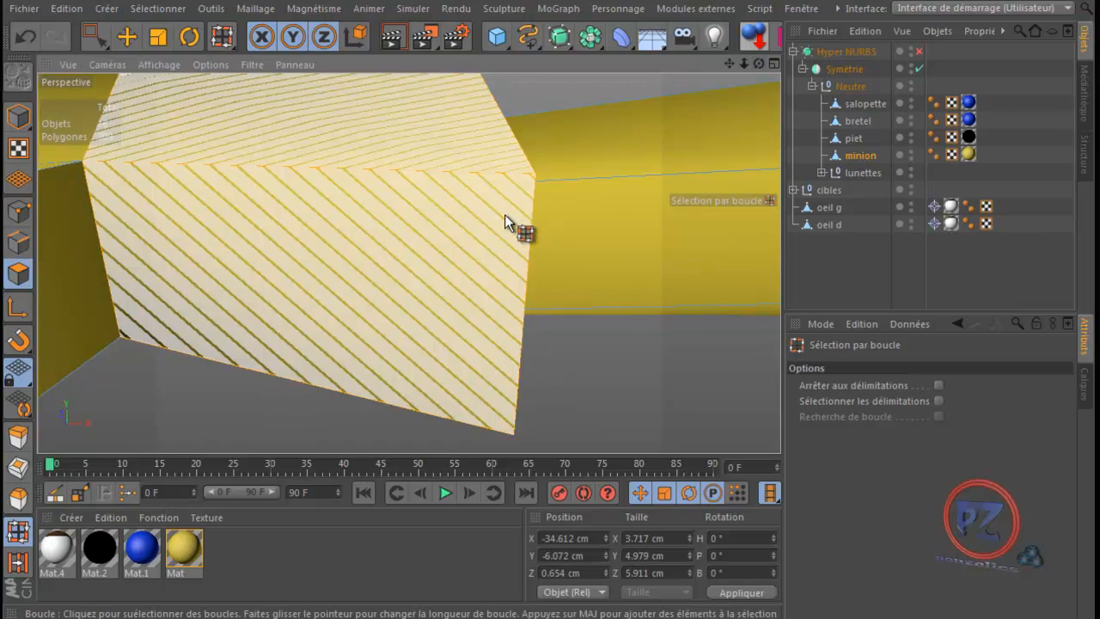
pyautogui.moveTo(504, 216)
pyautogui.keyDown('alt'); pyautogui.mouseDown()
pyautogui.moveTo(549, 251)
pyautogui.moveTo(437, 247)
pyautogui.moveTo(231, 133)
pyautogui.mouseUp(); pyautogui.keyUp('alt')
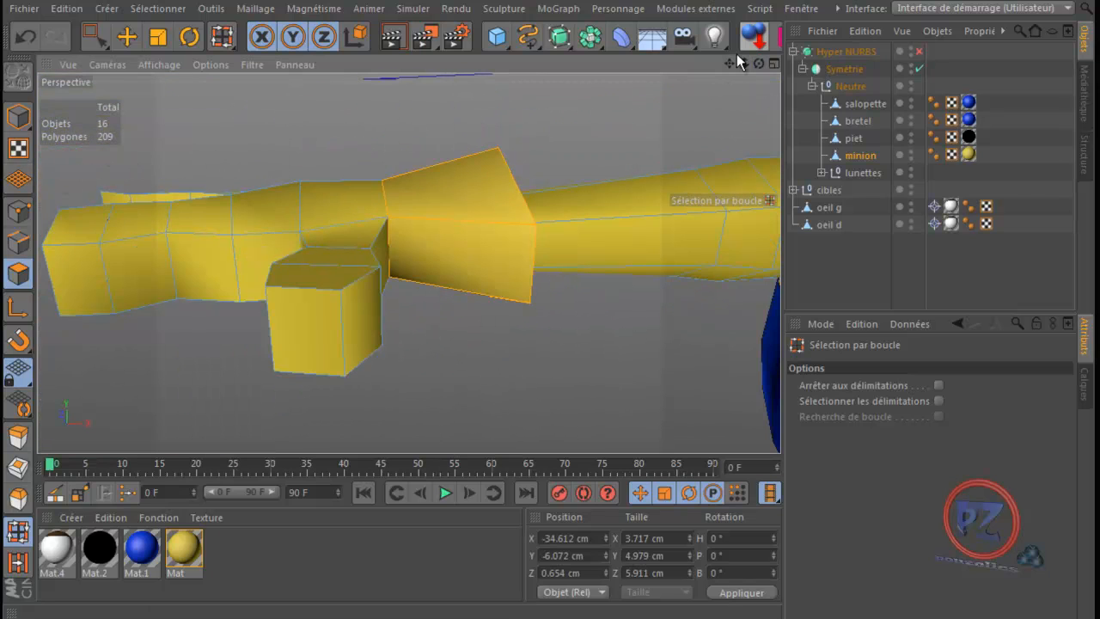
pyautogui.moveTo(731, 65); pyautogui.dragTo(584, 357)
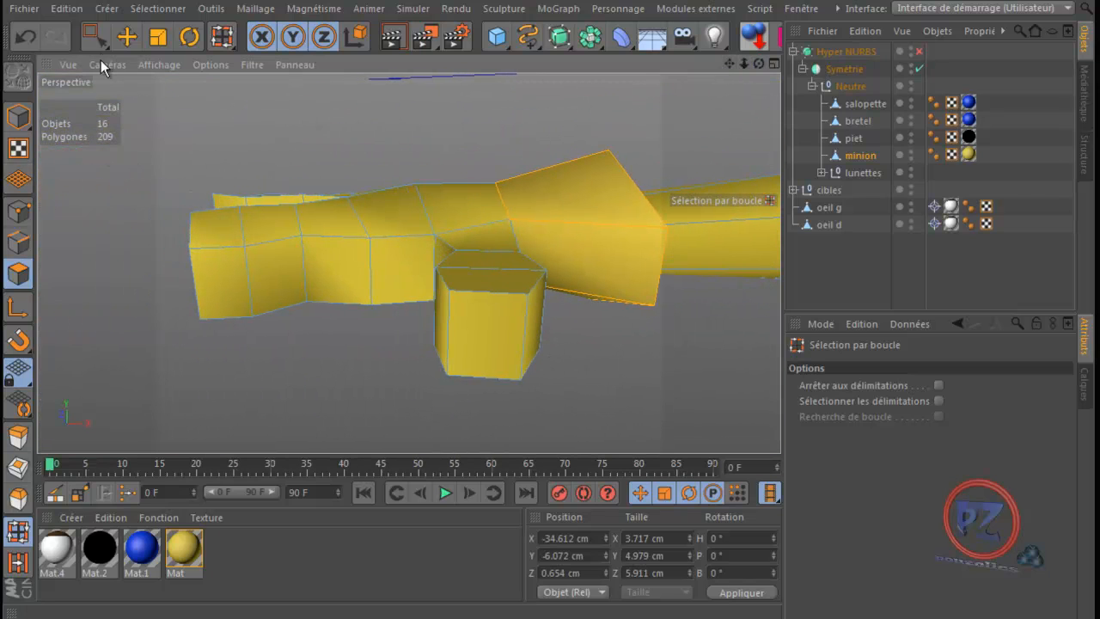
pyautogui.moveTo(95, 33); pyautogui.dragTo(166, 91)
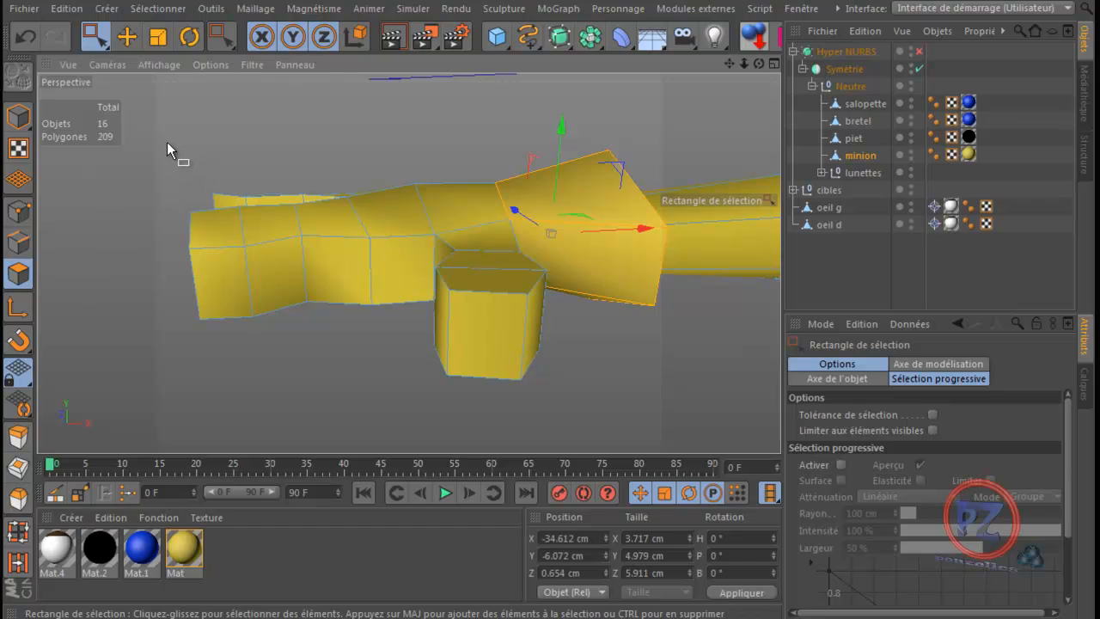
pyautogui.moveTo(172, 133); pyautogui.dragTo(552, 404)
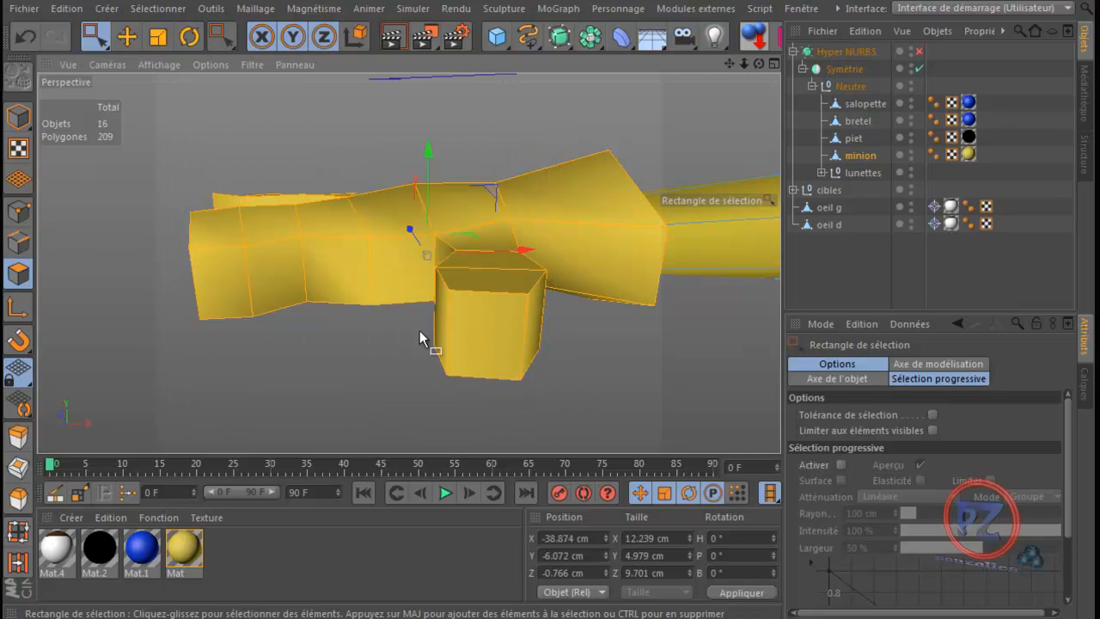
# - Apply the black Mat.2 material to the selected glove polygons and enable Hyper NURBS smoothing
pyautogui.moveTo(99, 548); pyautogui.dragTo(276, 275)
pyautogui.click(789, 273)
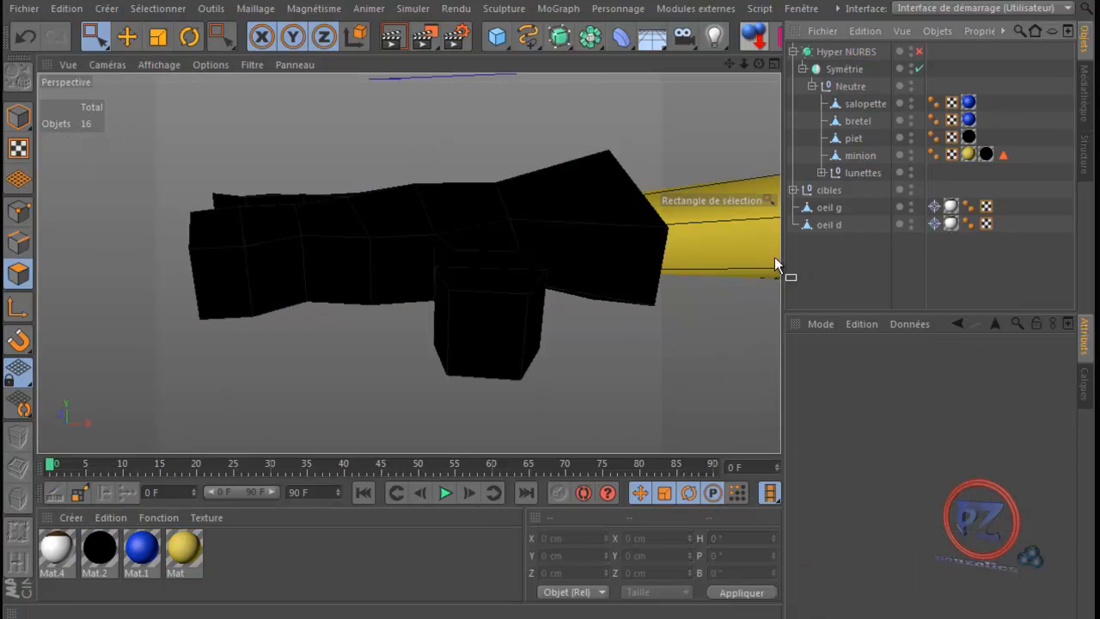
pyautogui.moveTo(757, 65); pyautogui.dragTo(734, 67)
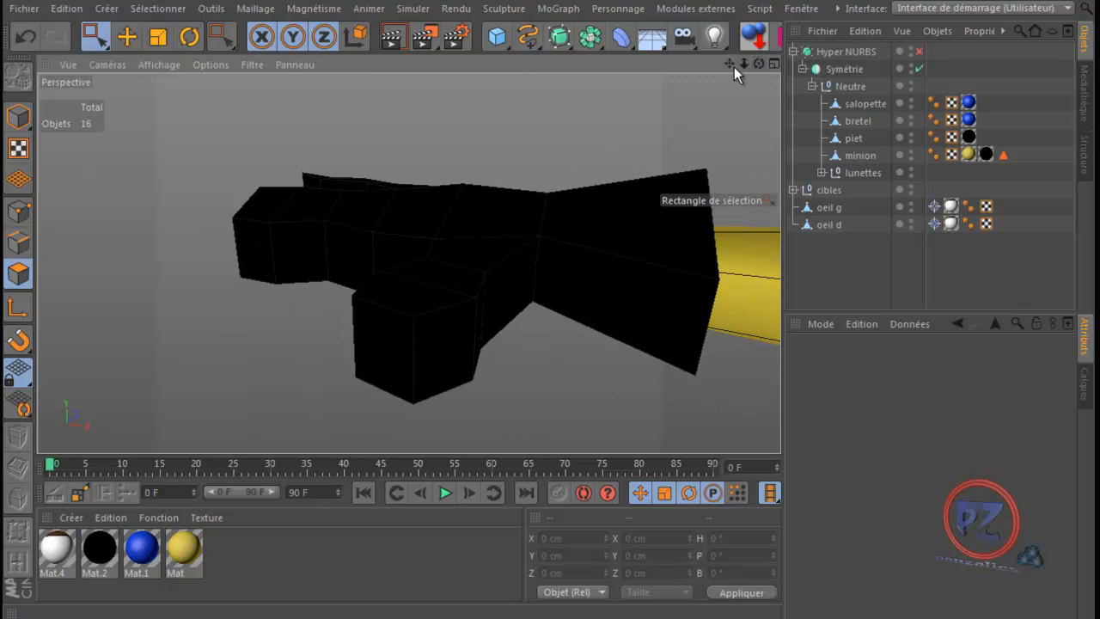
pyautogui.moveTo(528, 358); pyautogui.dragTo(516, 360)
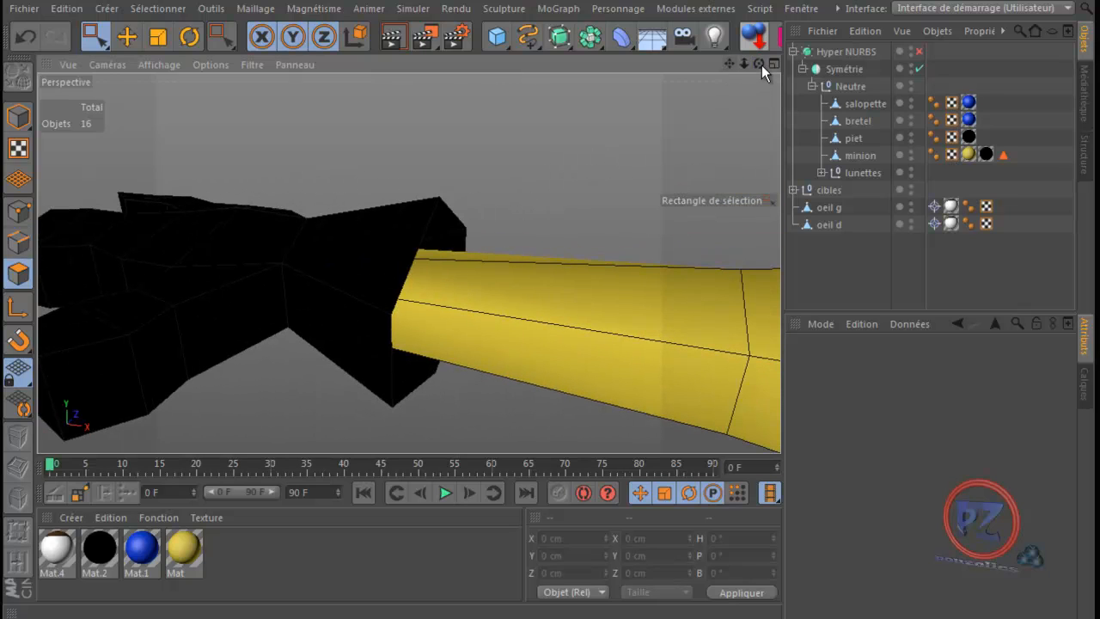
pyautogui.moveTo(761, 65); pyautogui.dragTo(551, 361)
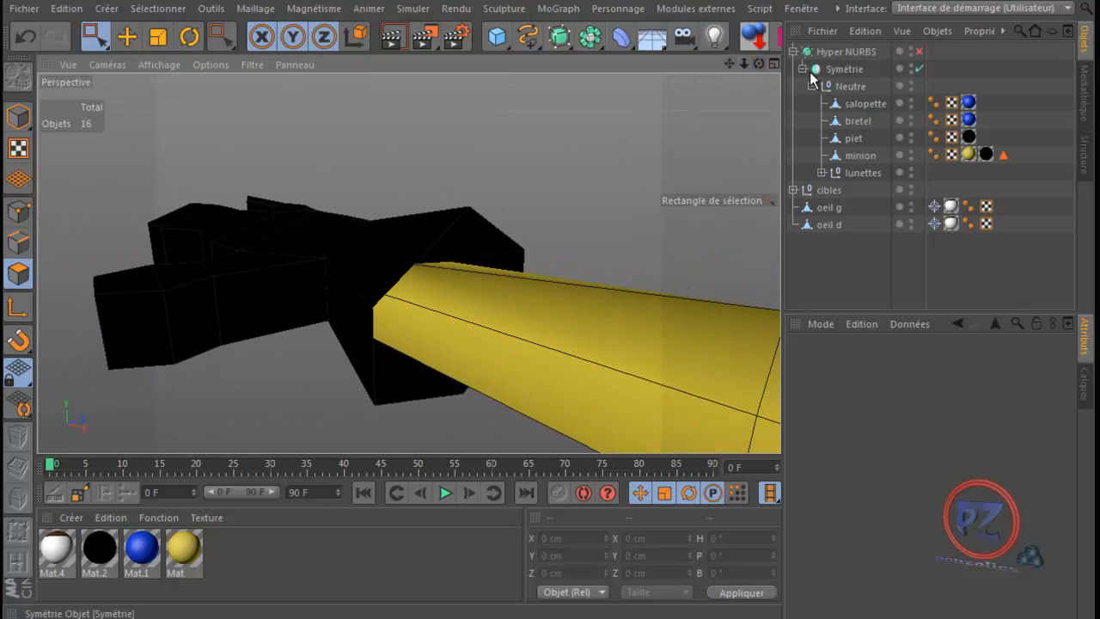
pyautogui.click(917, 52)
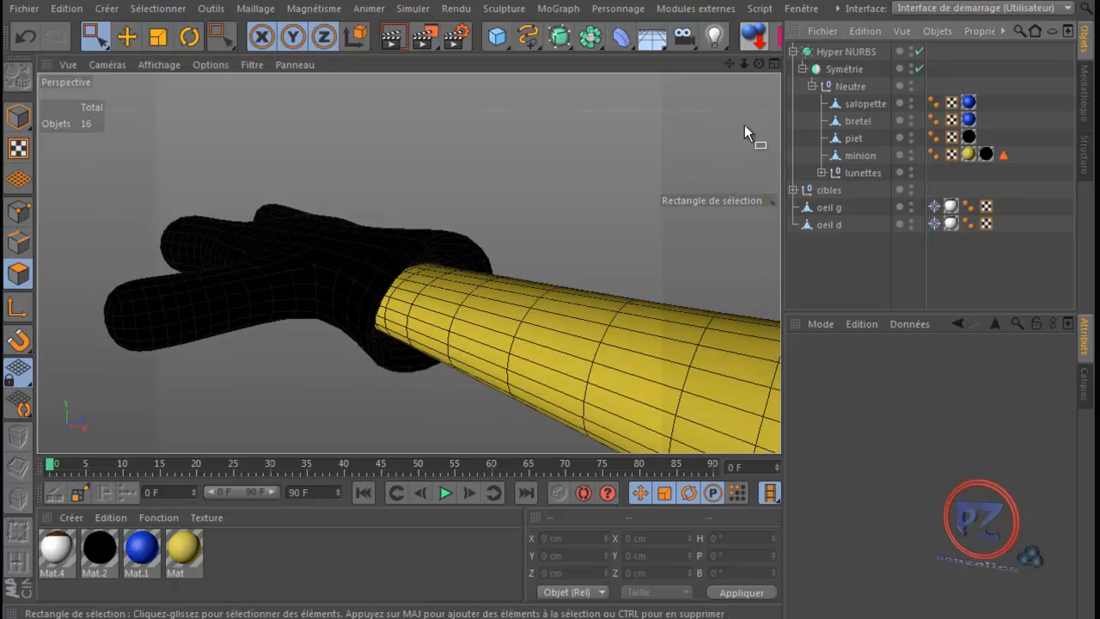
# - Examine the smoothed glove edge at the wrist and both black gloves on the whole minion
pyautogui.moveTo(758, 64); pyautogui.dragTo(552, 351)
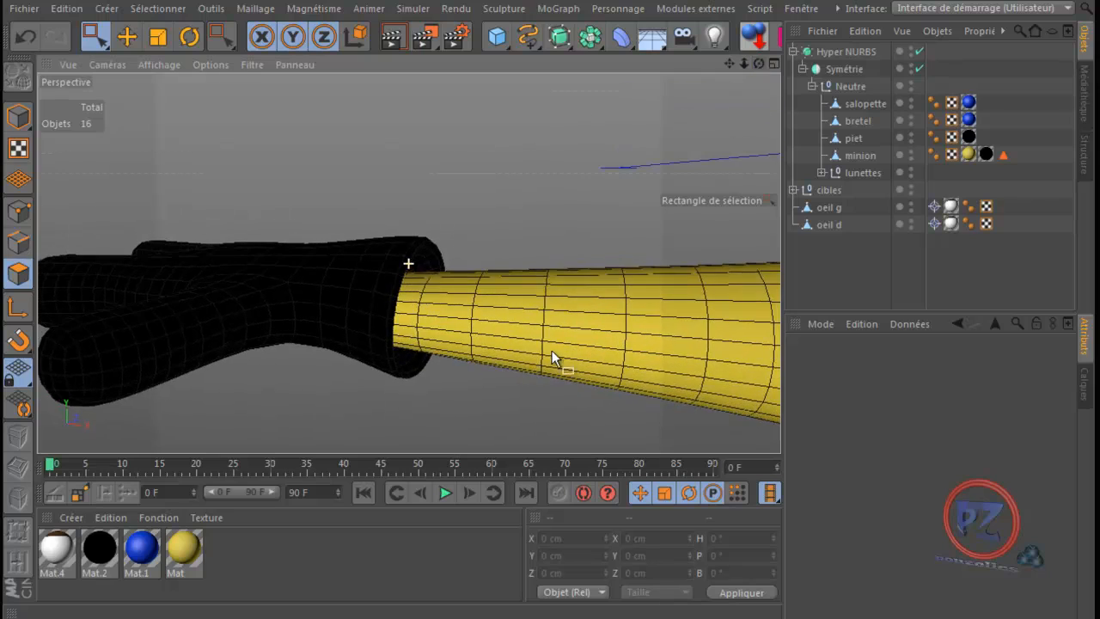
pyautogui.scroll(-5, 624, 199)
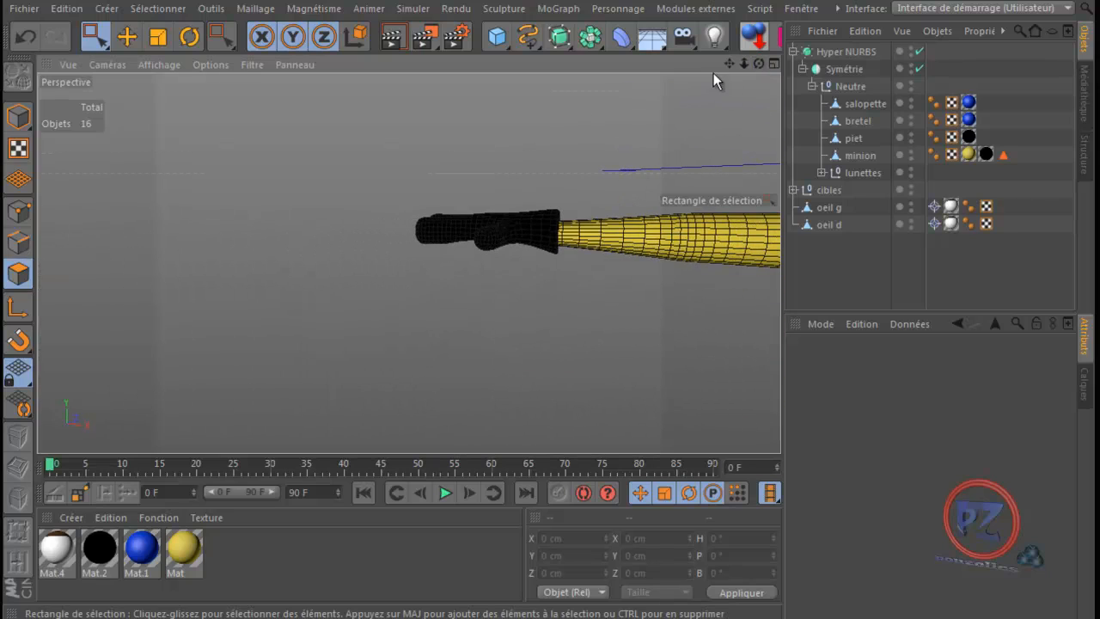
pyautogui.keyDown('alt'); pyautogui.moveTo(546, 357); pyautogui.dragTo(671, 221); pyautogui.keyUp('alt')
pyautogui.scroll(-10, 671, 220)
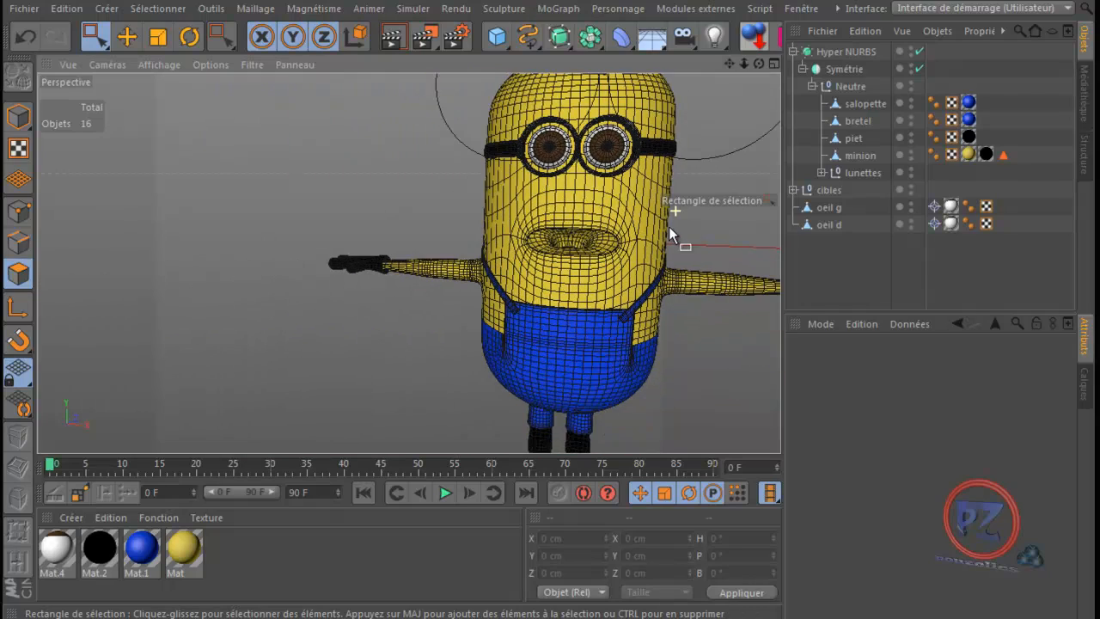
pyautogui.keyDown('alt'); pyautogui.moveTo(552, 367); pyautogui.dragTo(525, 369); pyautogui.keyUp('alt')
pyautogui.moveTo(545, 358); pyautogui.dragTo(541, 357)
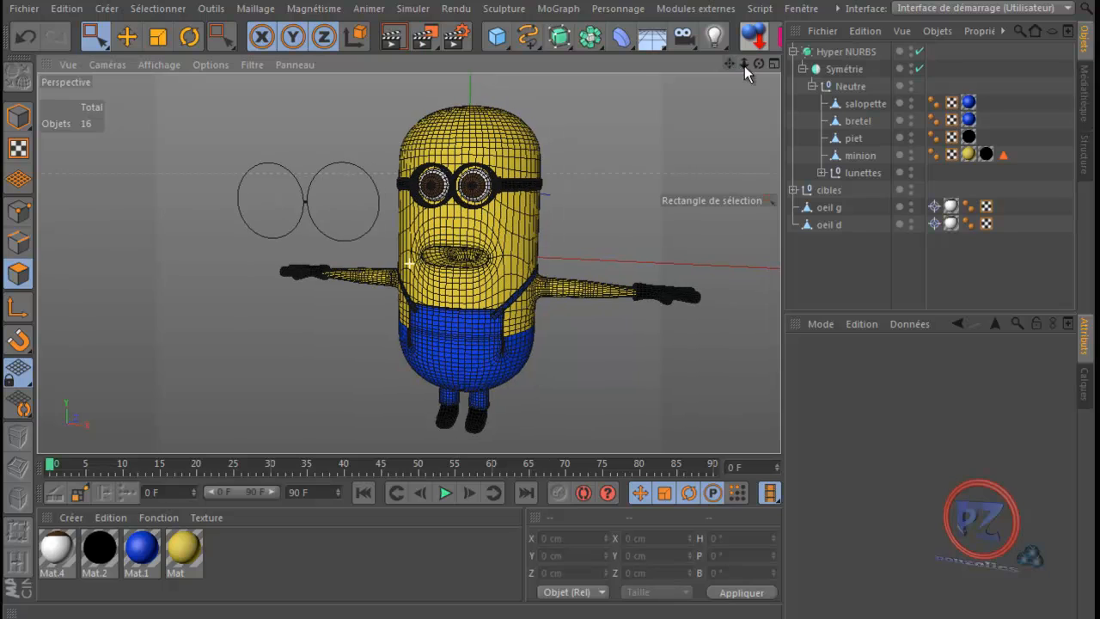
pyautogui.moveTo(760, 67); pyautogui.dragTo(548, 358)
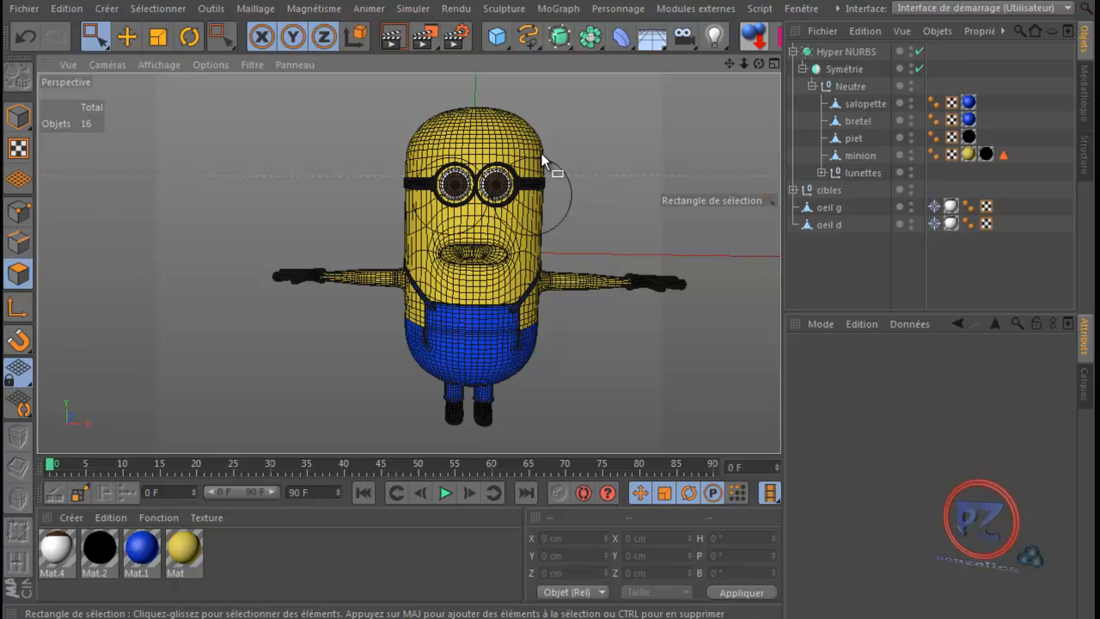
# - Add a sphere primitive to the scene and set its radius to 4 cm
pyautogui.scroll(6, 507, 143)
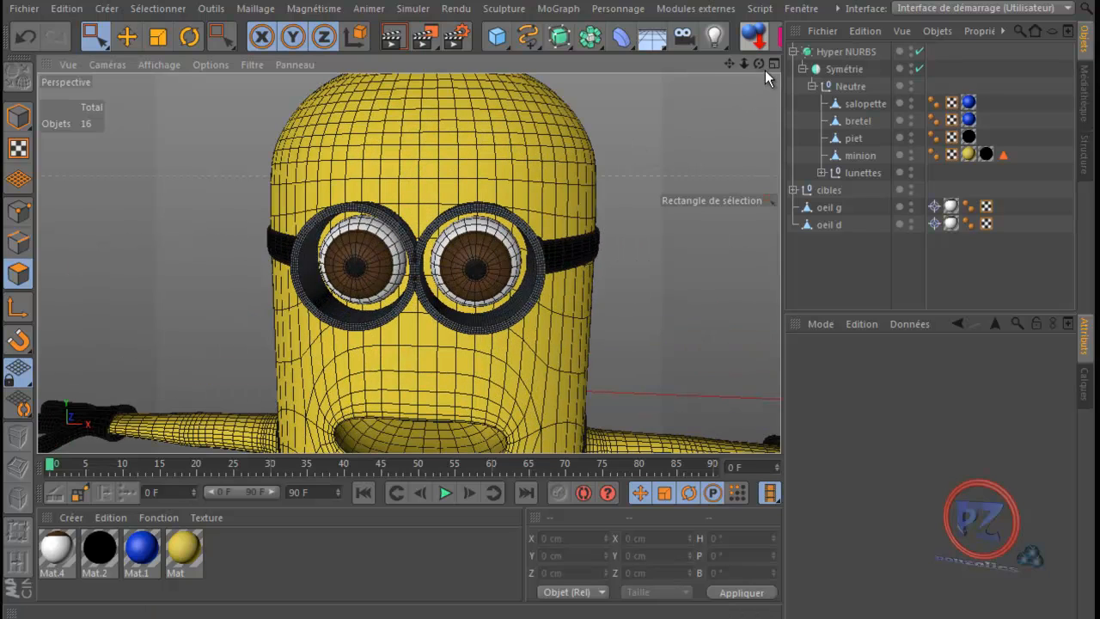
pyautogui.moveTo(760, 63); pyautogui.dragTo(552, 356)
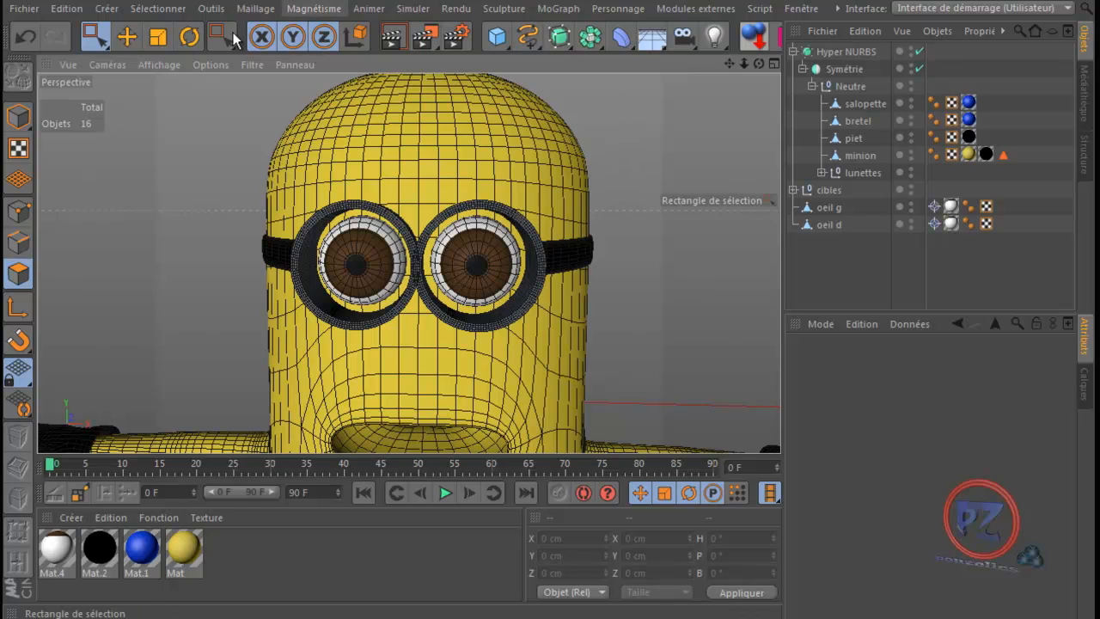
pyautogui.click(126, 36)
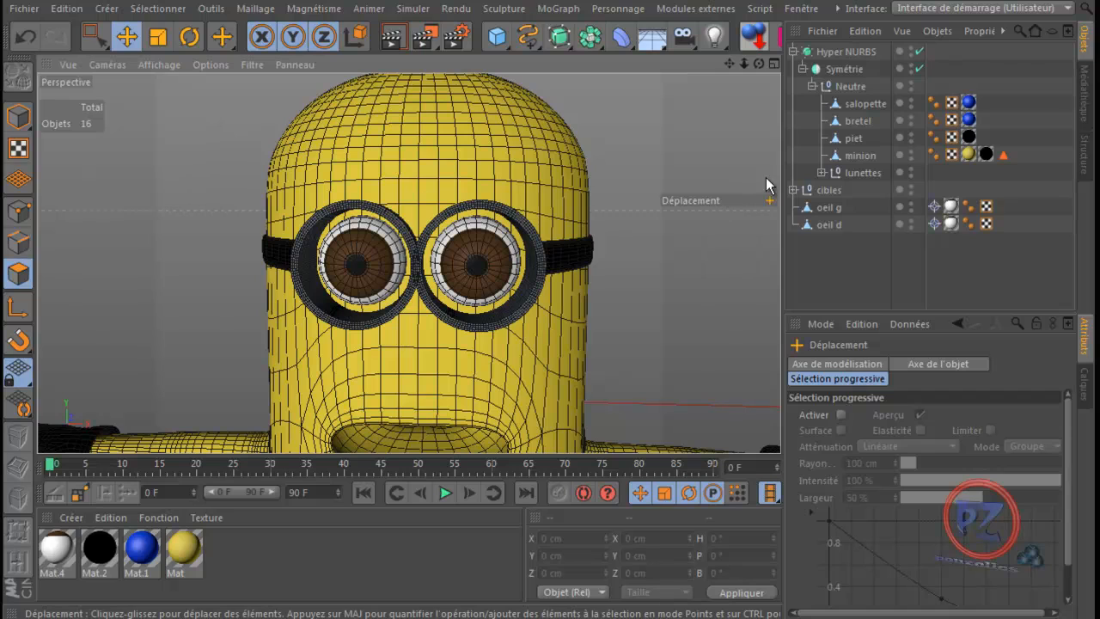
pyautogui.click(861, 158)
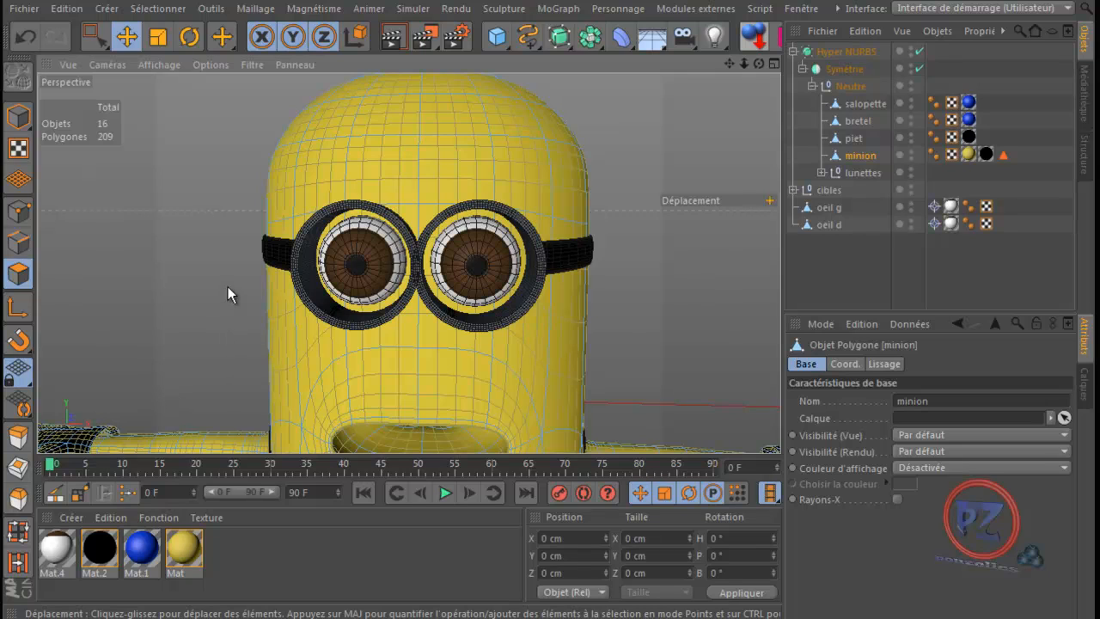
pyautogui.click(498, 38)
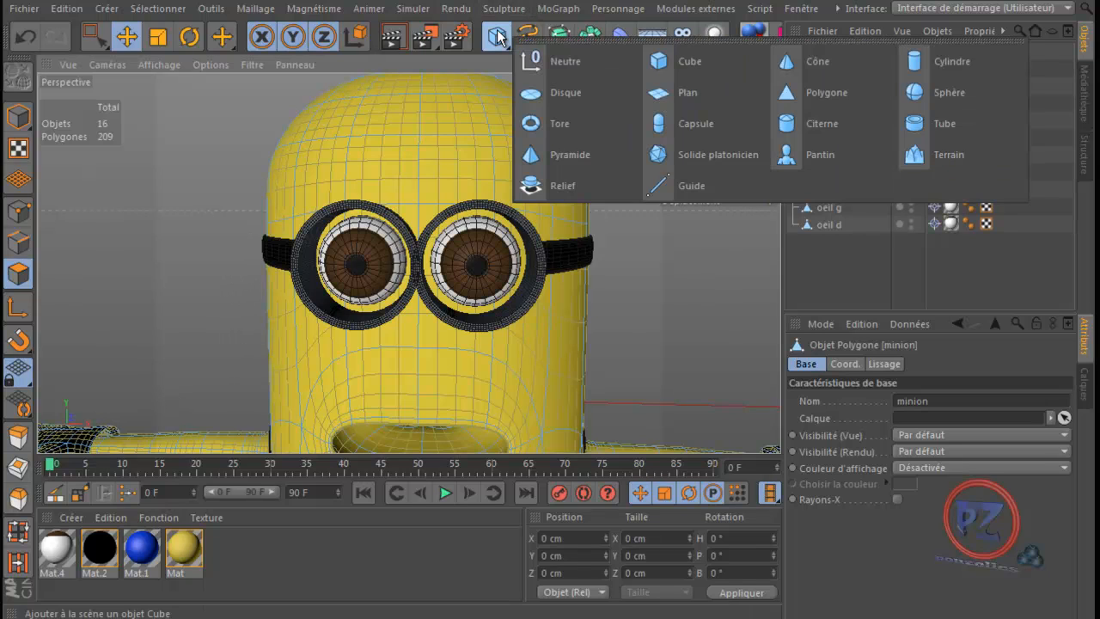
pyautogui.click(943, 90)
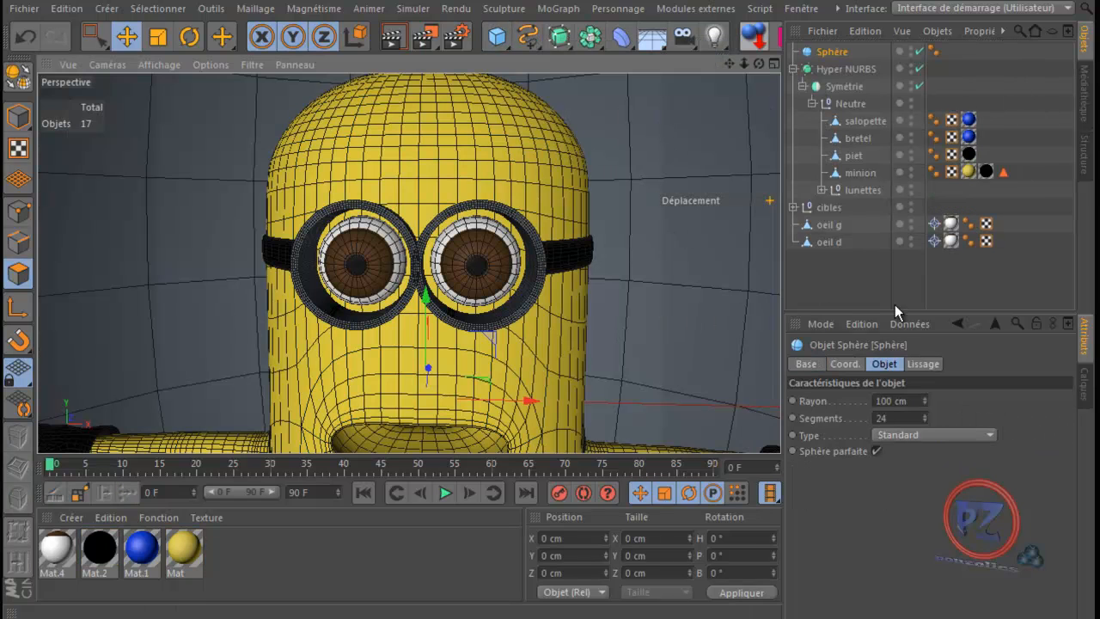
pyautogui.click(898, 401)
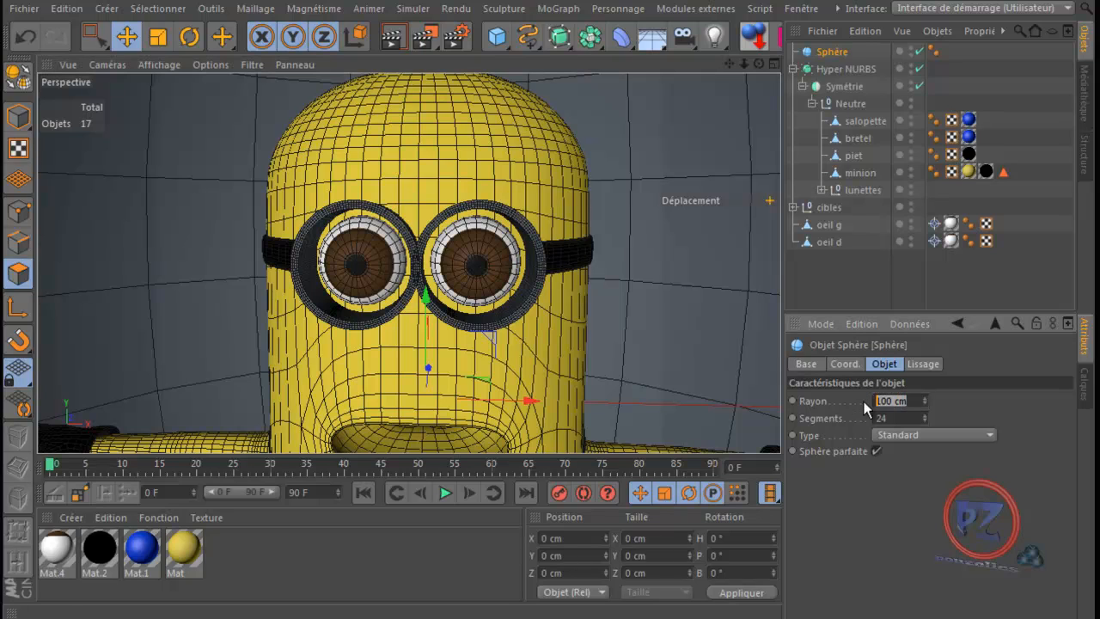
pyautogui.write('4')
pyautogui.press('Return')
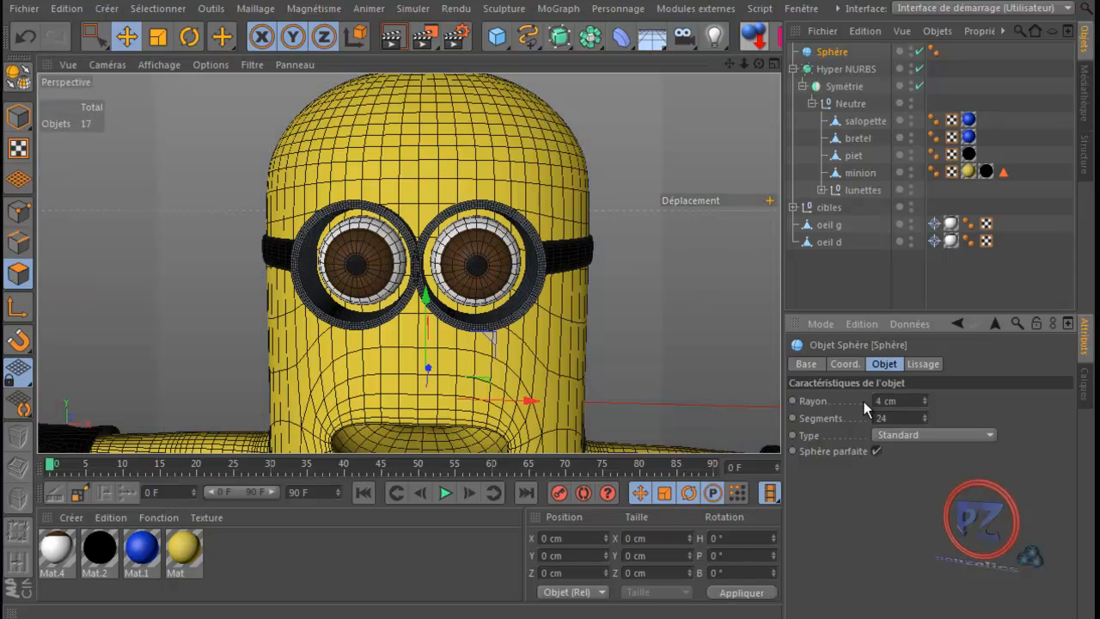
# - Set the sphere's type to Hémisphère and move it forward along its Z axis in front of the minion's face
pyautogui.click(902, 434)
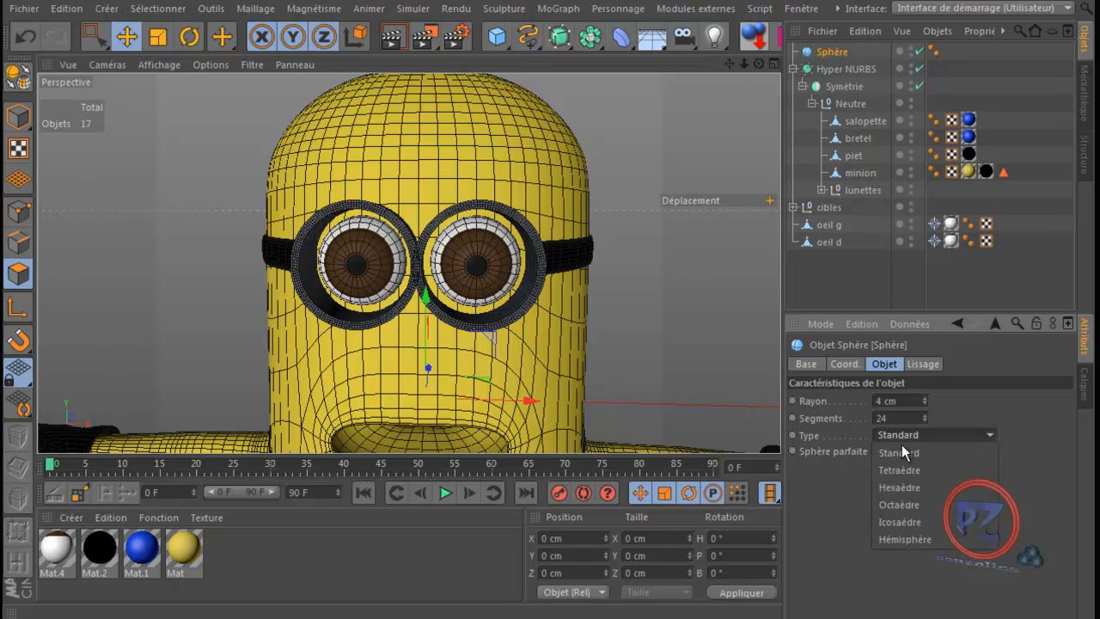
pyautogui.click(912, 540)
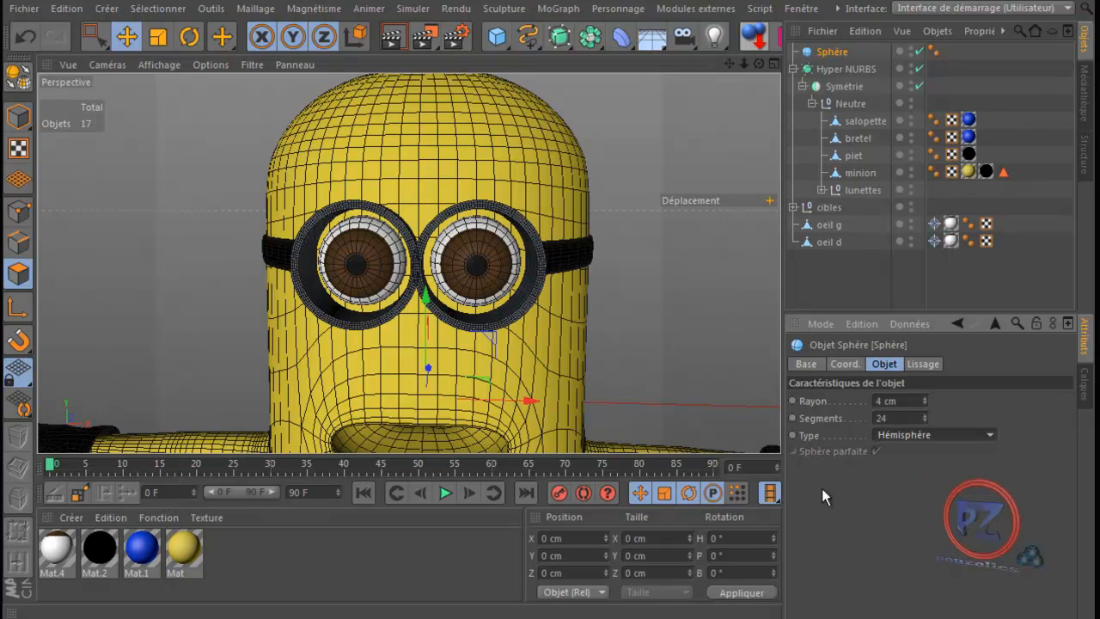
pyautogui.moveTo(430, 368); pyautogui.dragTo(431, 315)
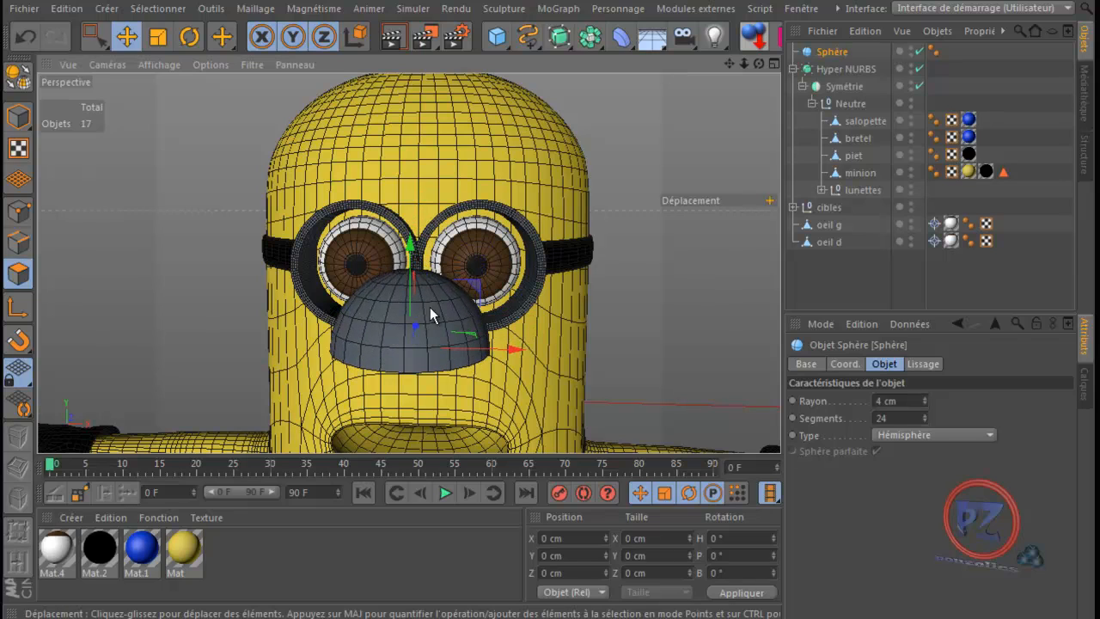
# - Set the hemisphere's radius to 3 cm and switch to the four-view layout
pyautogui.doubleClick(880, 400)
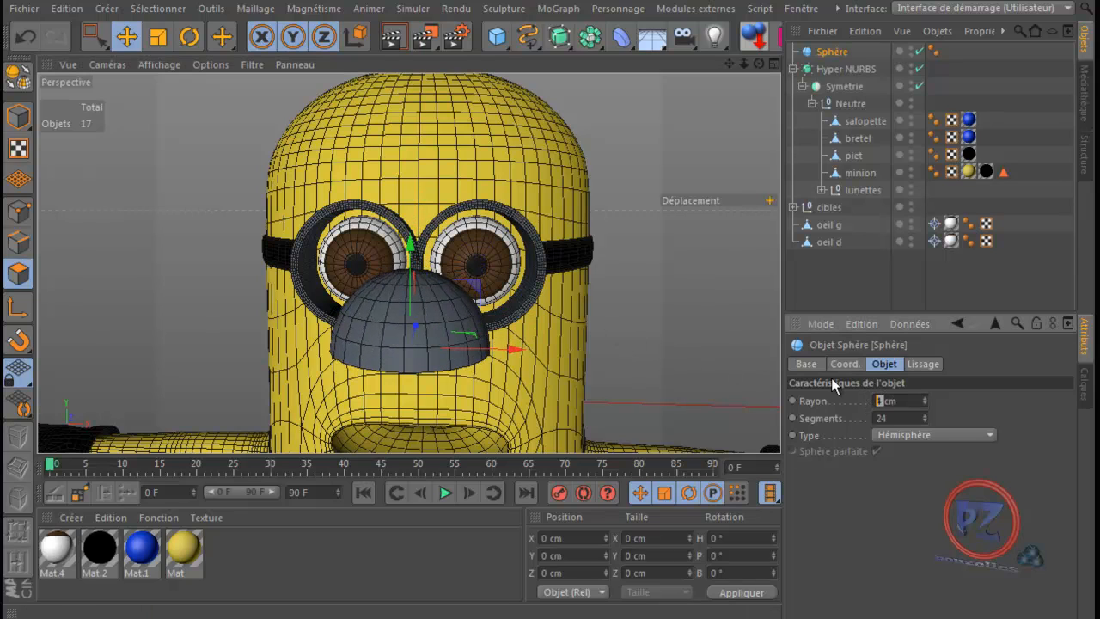
pyautogui.write('3')
pyautogui.press('Return')
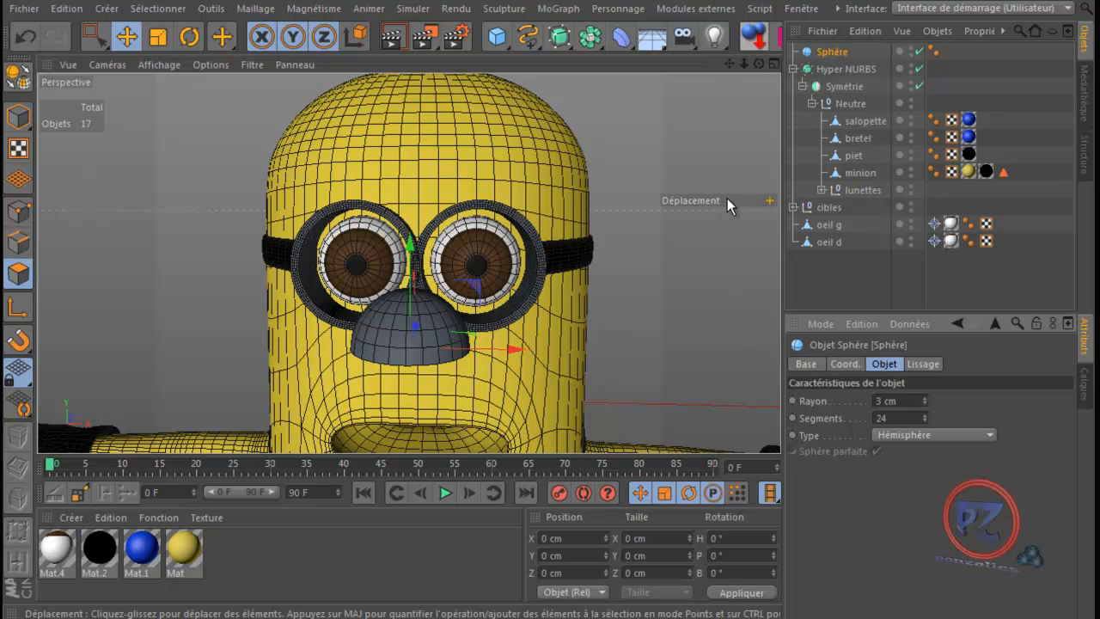
pyautogui.keyDown('alt'); pyautogui.moveTo(553, 354); pyautogui.dragTo(549, 357); pyautogui.keyUp('alt')
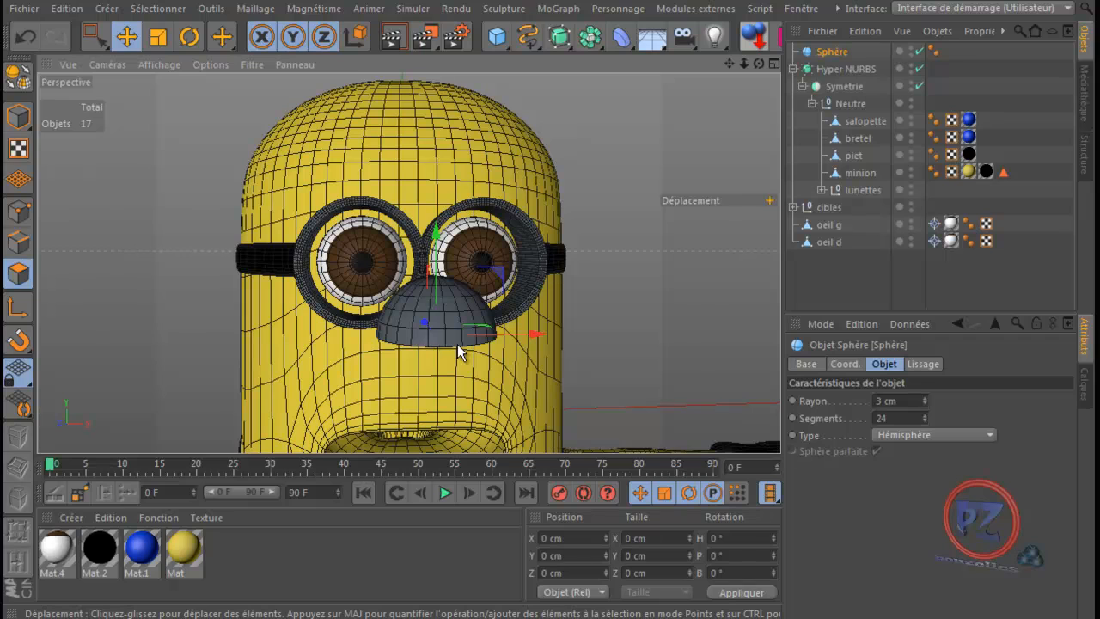
pyautogui.middleClick(589, 337)
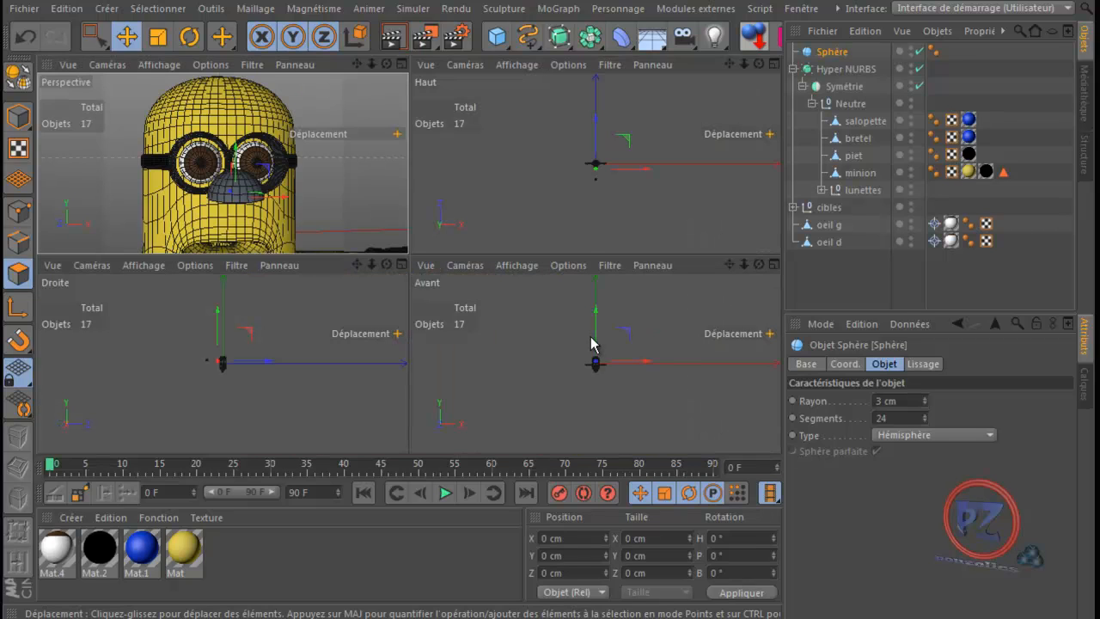
# - Copy the X position of oeil g, 3.722 cm, into the X position of the Sphère object
pyautogui.middleClick(590, 336)
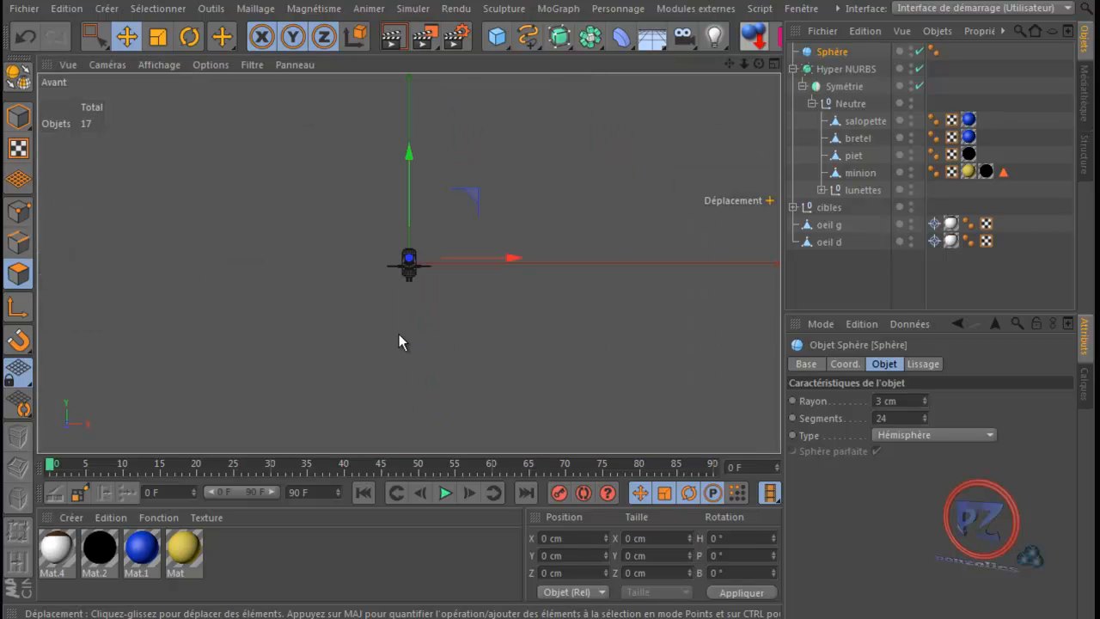
pyautogui.press('o')
pyautogui.scroll(-3, 423, 326)
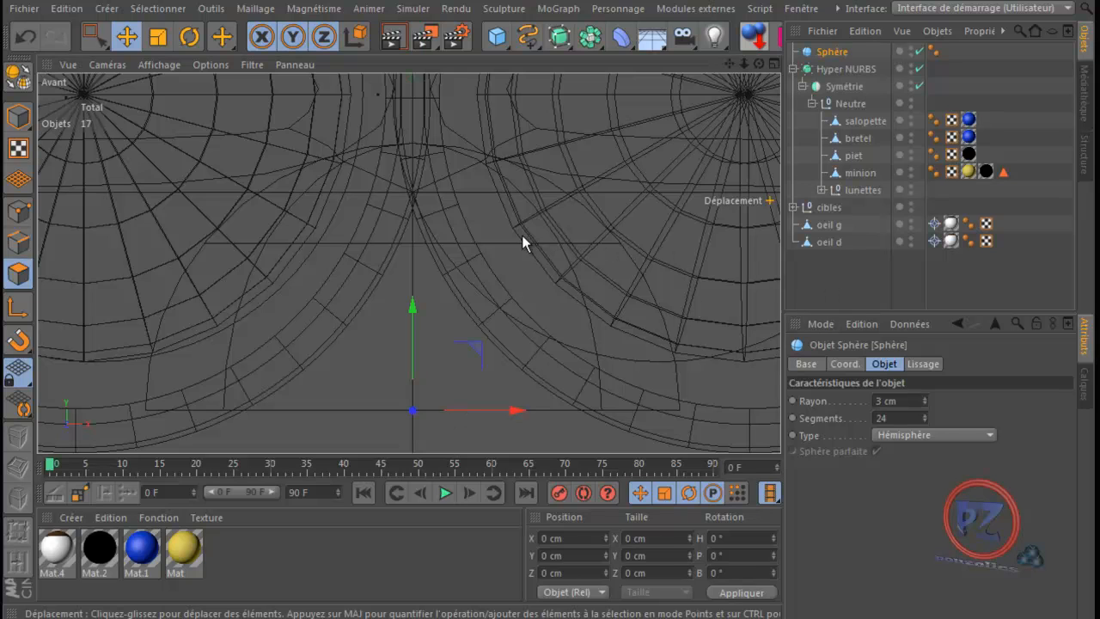
pyautogui.scroll(-10, 518, 233)
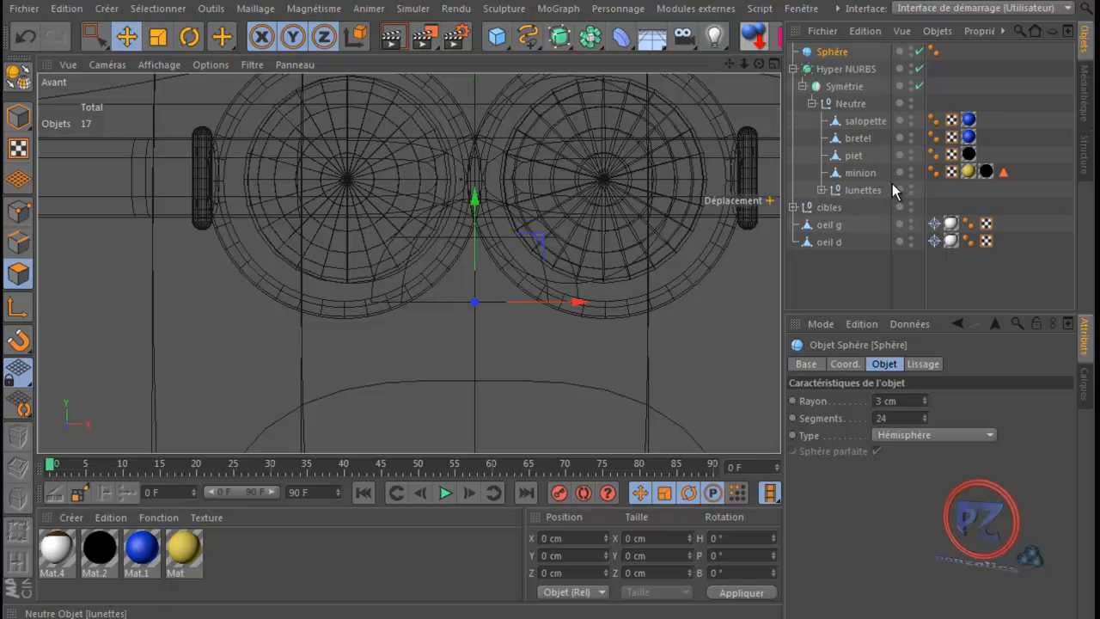
pyautogui.click(830, 225)
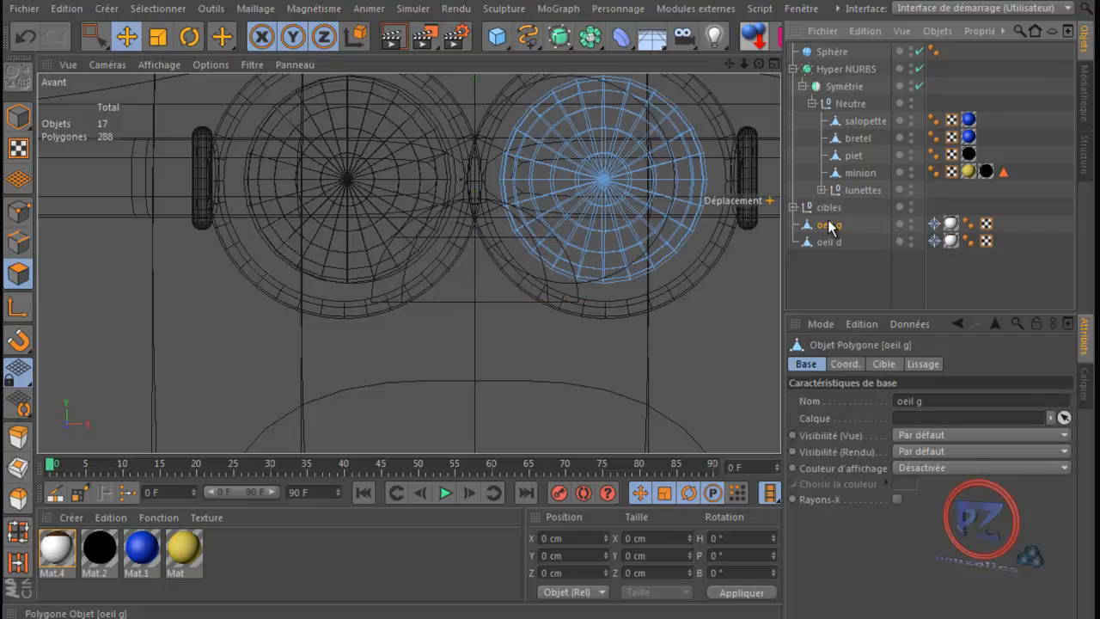
pyautogui.click(842, 363)
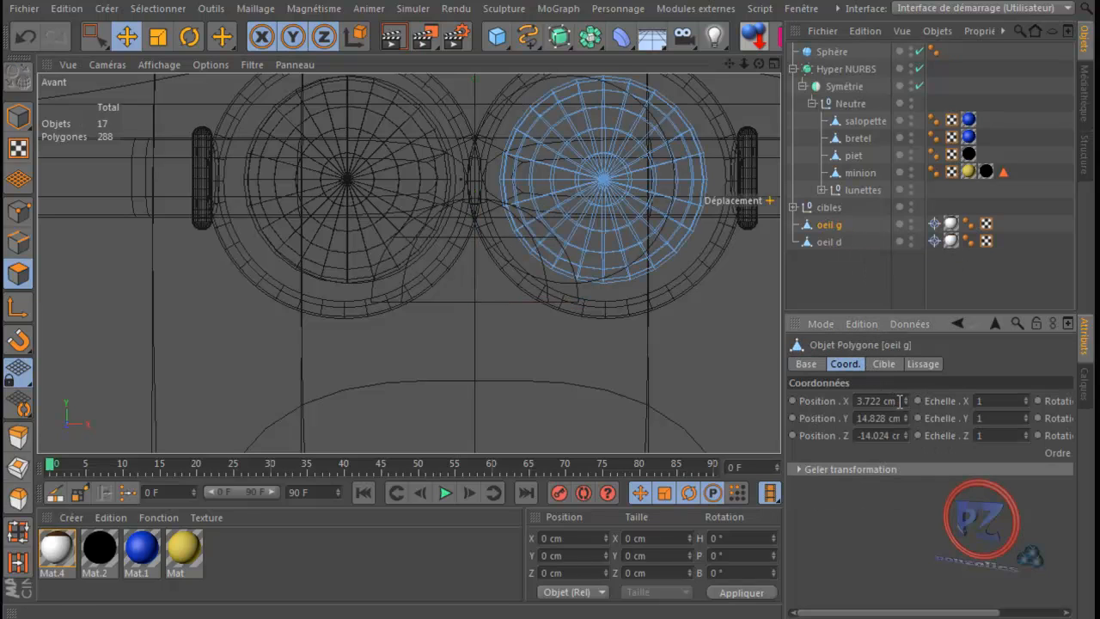
pyautogui.moveTo(900, 401); pyautogui.dragTo(815, 403)
pyautogui.hotkey('ctrl', 'c')
pyautogui.rightClick(876, 402)
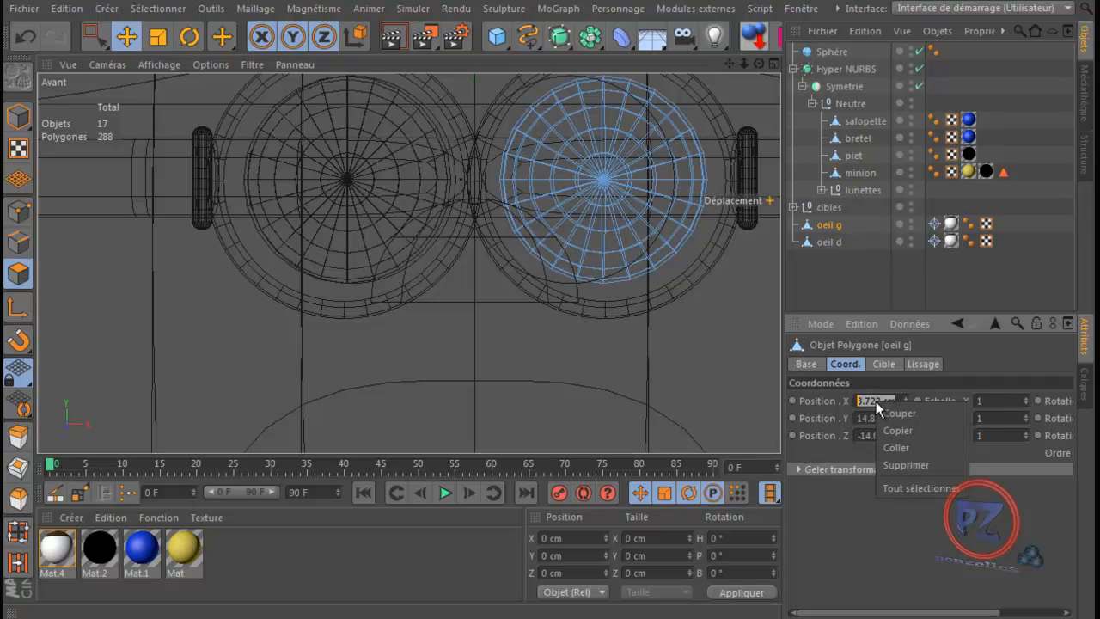
pyautogui.click(899, 433)
pyautogui.click(832, 51)
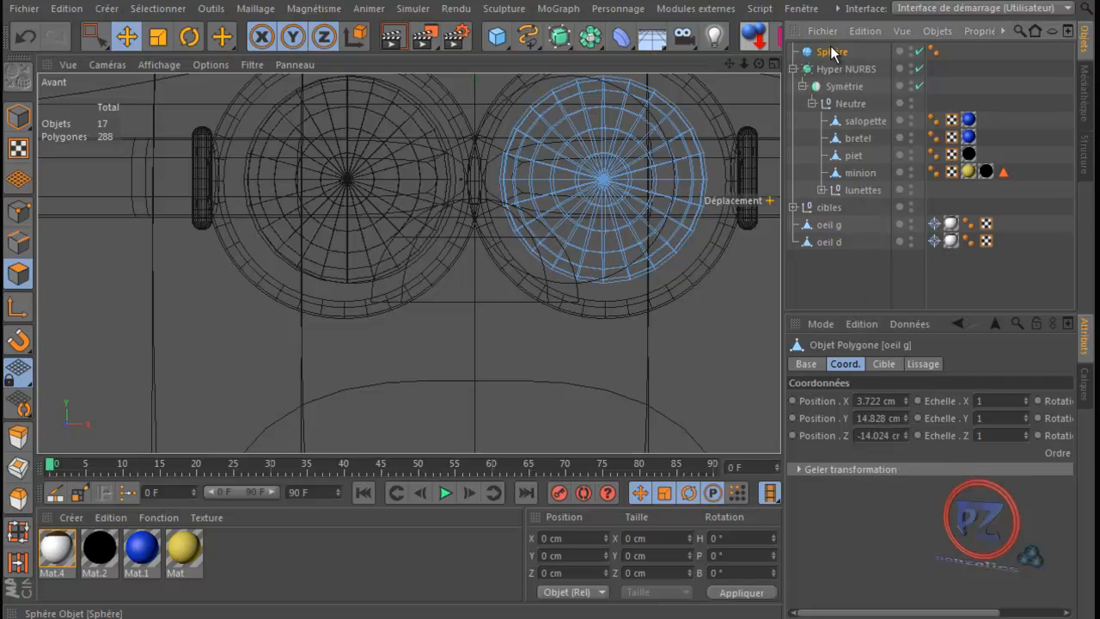
pyautogui.moveTo(885, 401); pyautogui.dragTo(836, 407)
pyautogui.rightClick(868, 401)
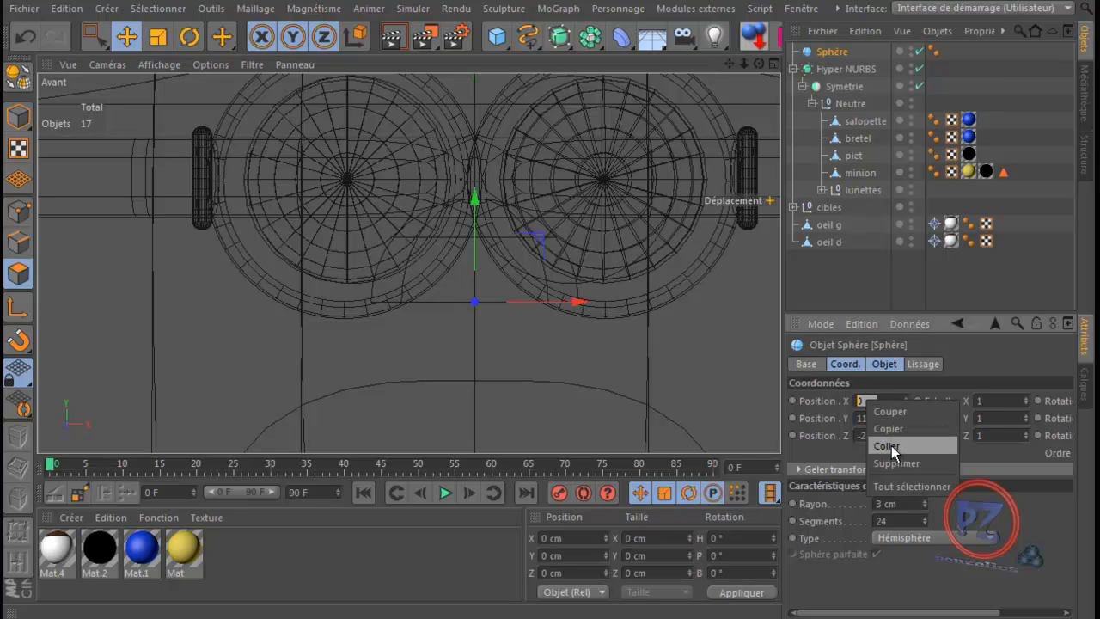
pyautogui.click(897, 449)
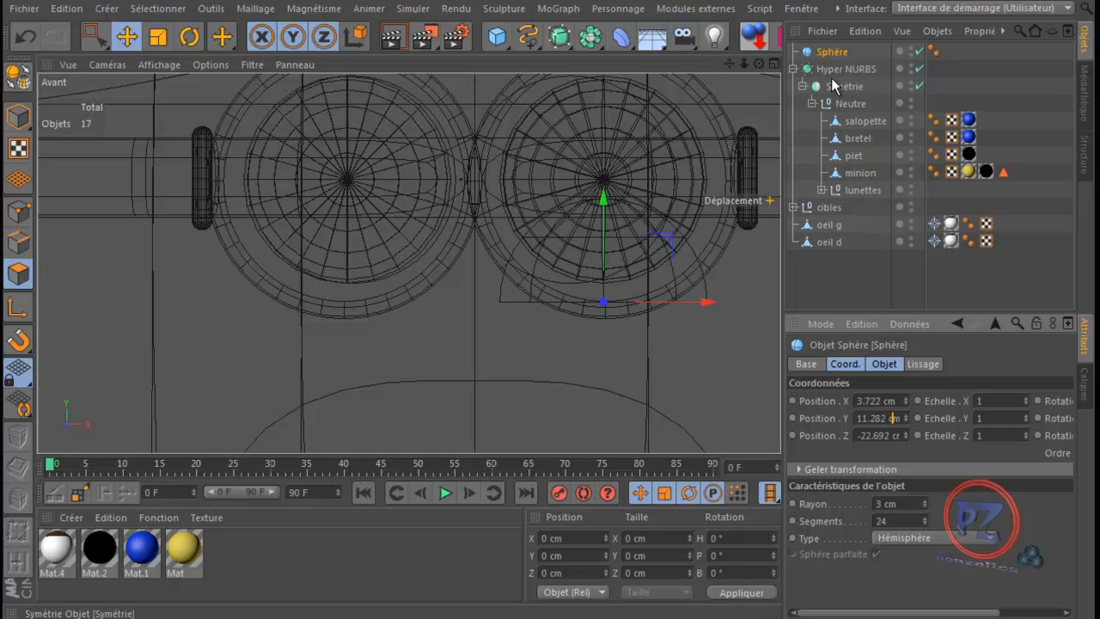
# - Copy the Y position of oeil g, 14.828, into the Y position of the Sphère object
pyautogui.click(832, 225)
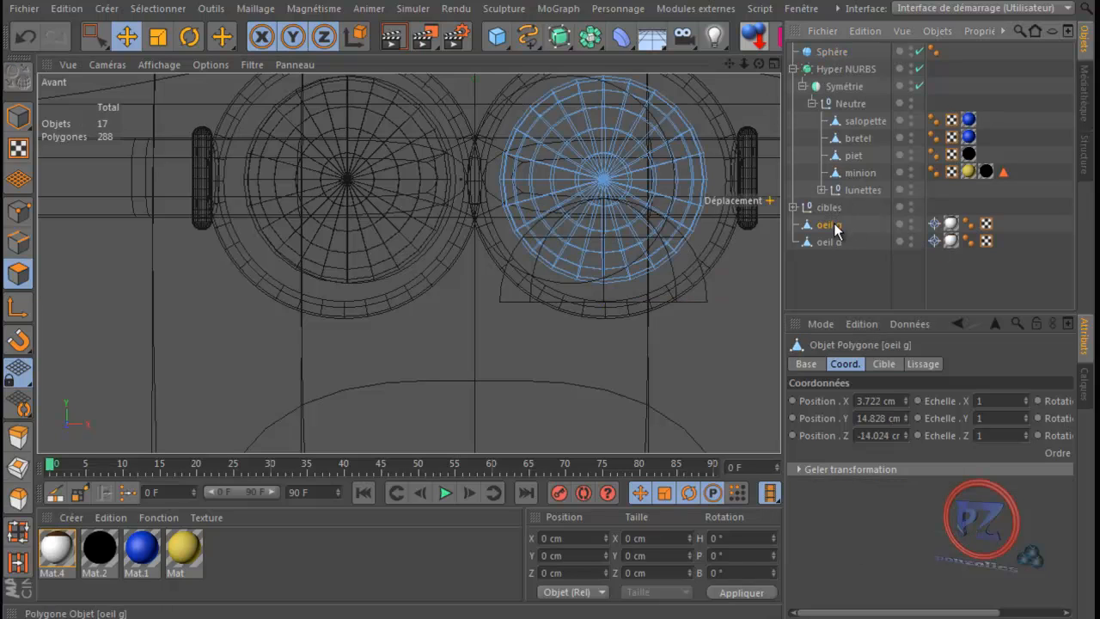
pyautogui.click(905, 415)
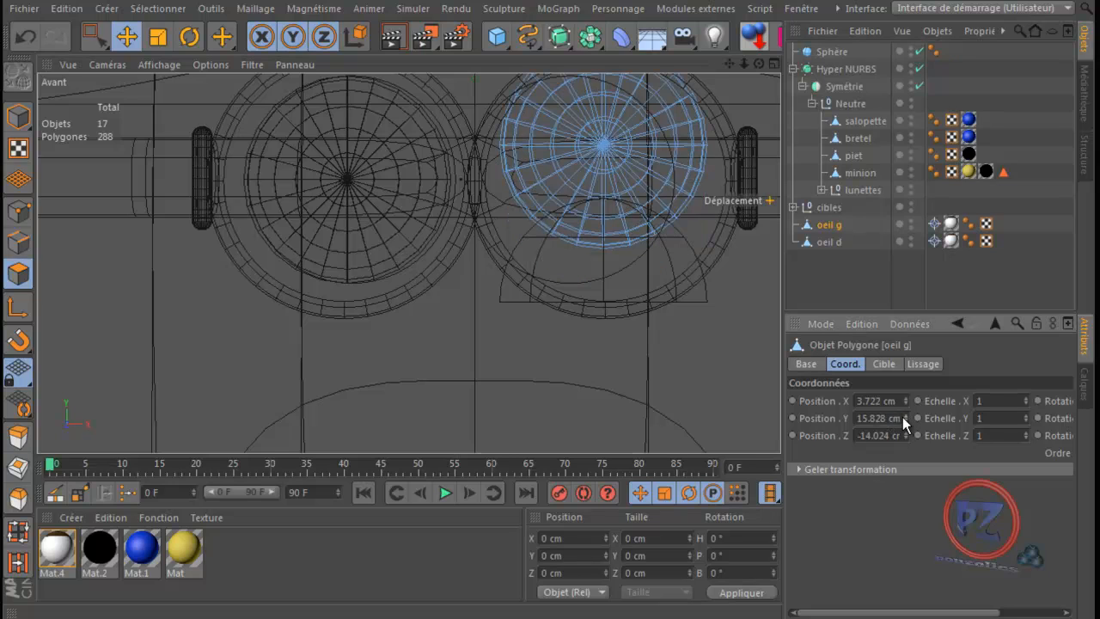
pyautogui.click(25, 37)
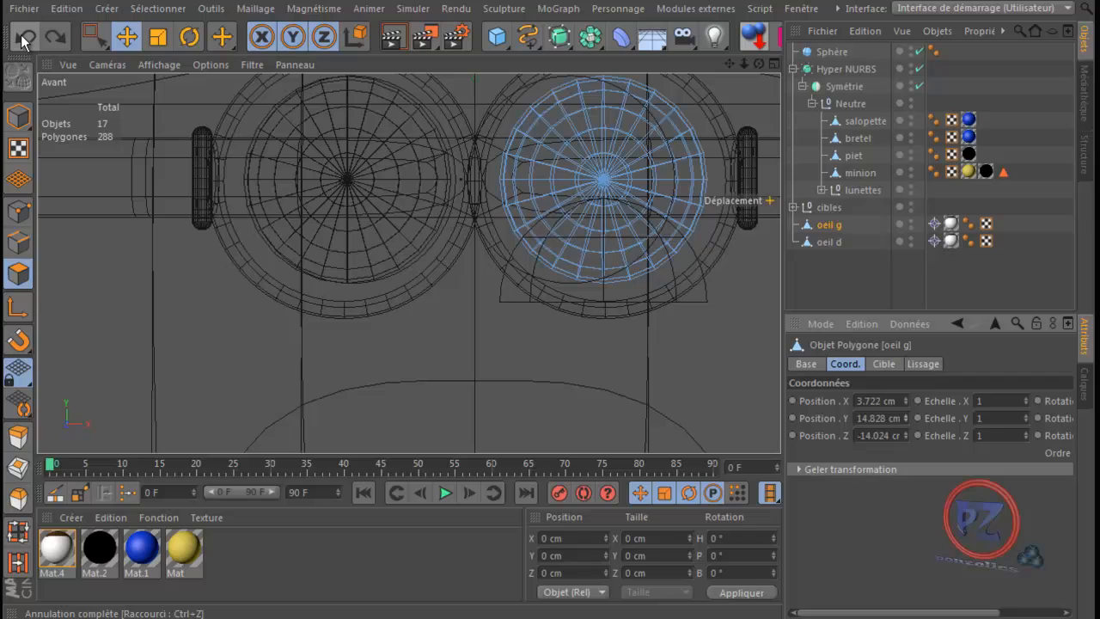
pyautogui.doubleClick(860, 416)
pyautogui.rightClick(878, 417)
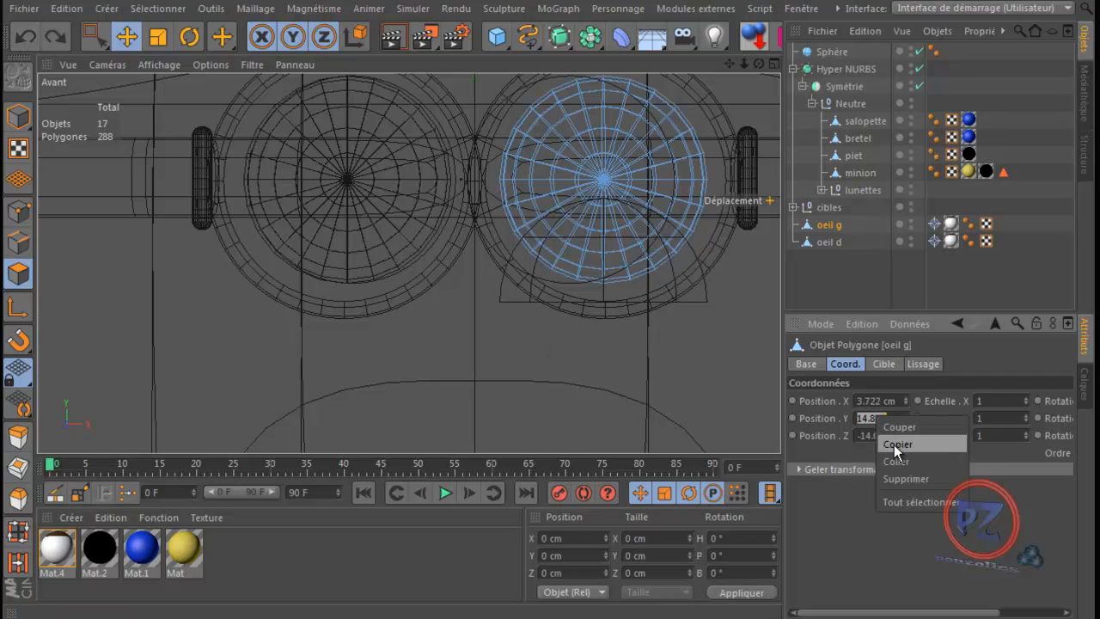
pyautogui.click(897, 444)
pyautogui.click(832, 51)
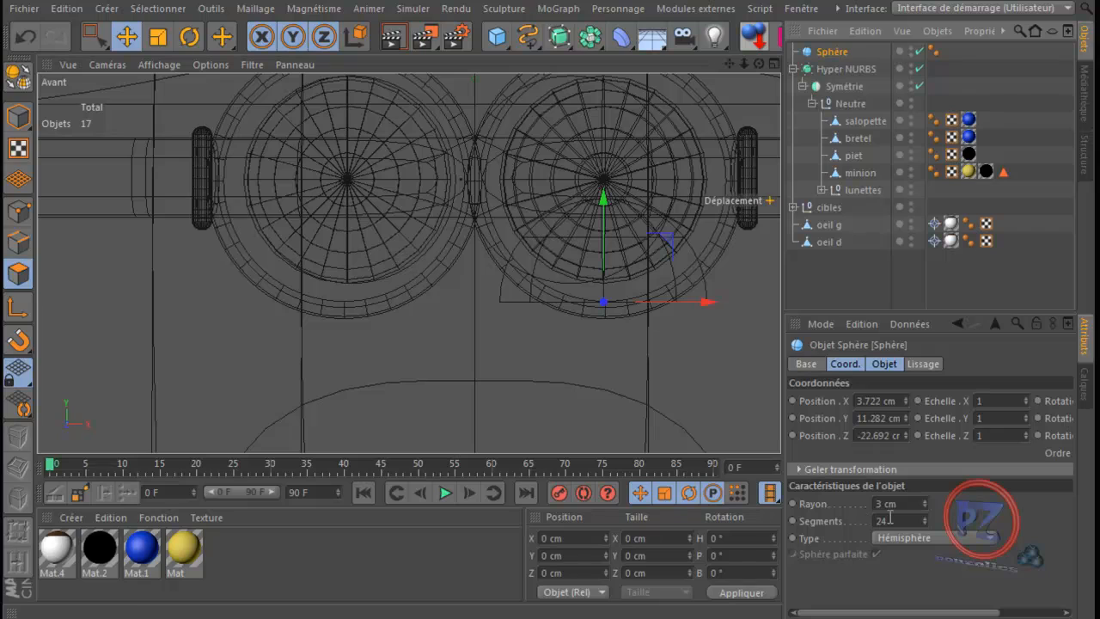
pyautogui.doubleClick(877, 418)
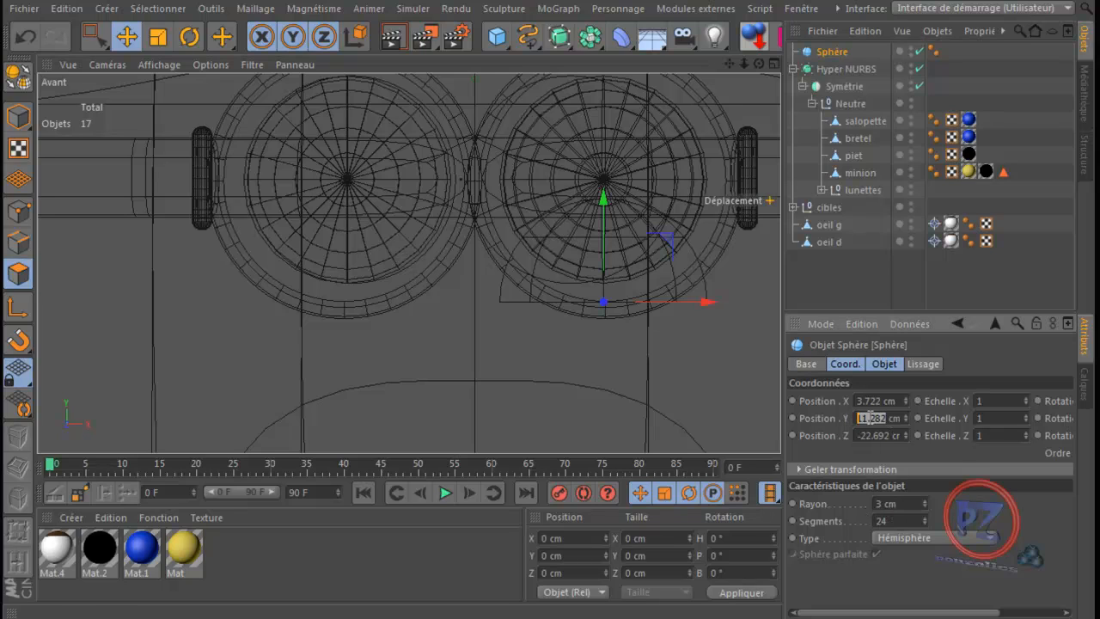
pyautogui.rightClick(871, 419)
pyautogui.click(891, 461)
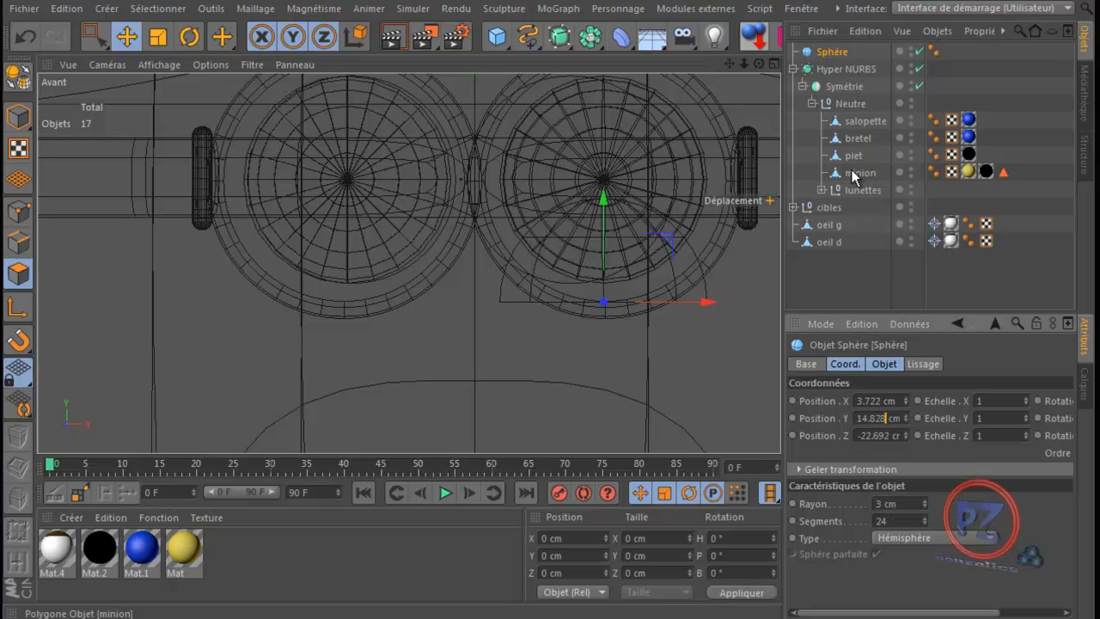
# - Copy the Z position of oeil g, -14.024, into the Z position of the Sphère object
pyautogui.click(831, 224)
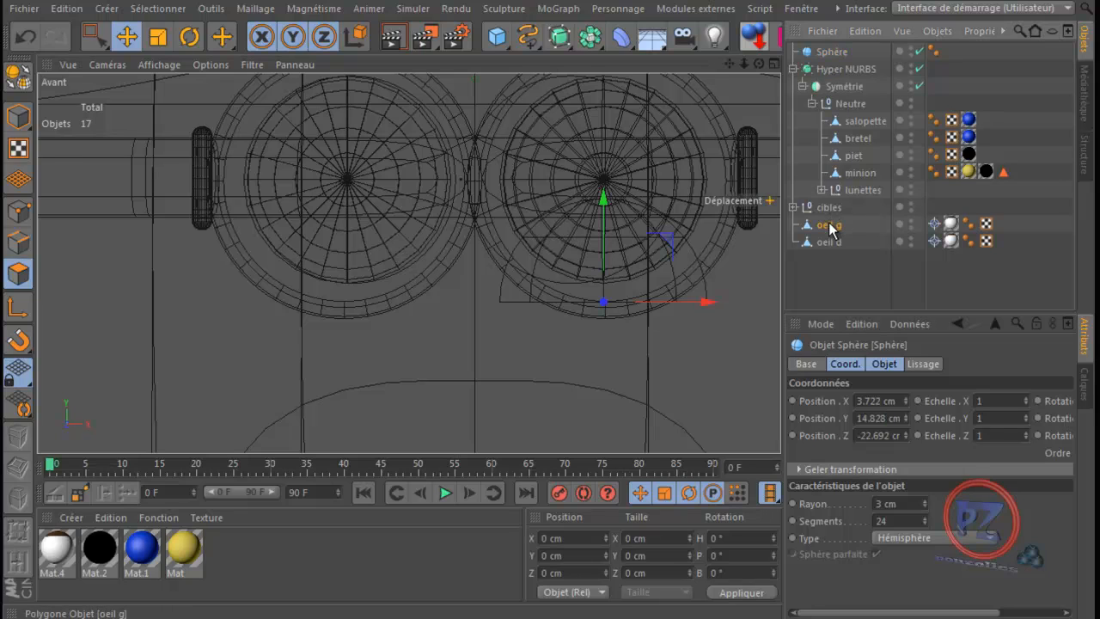
pyautogui.click(890, 436)
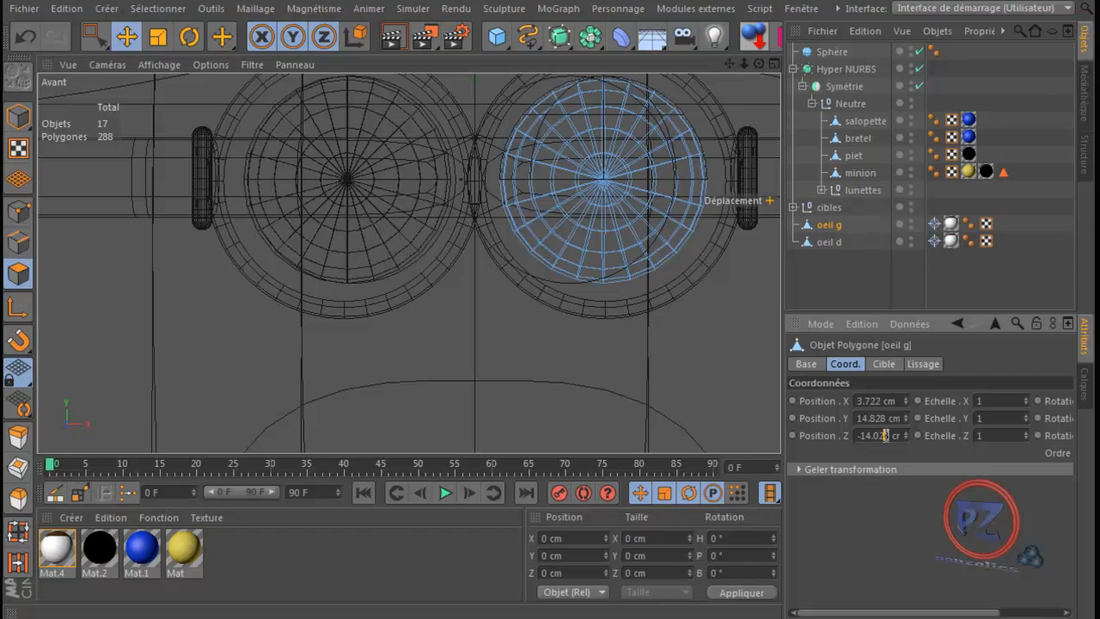
pyautogui.moveTo(891, 436); pyautogui.dragTo(857, 436)
pyautogui.rightClick(872, 434)
pyautogui.click(887, 462)
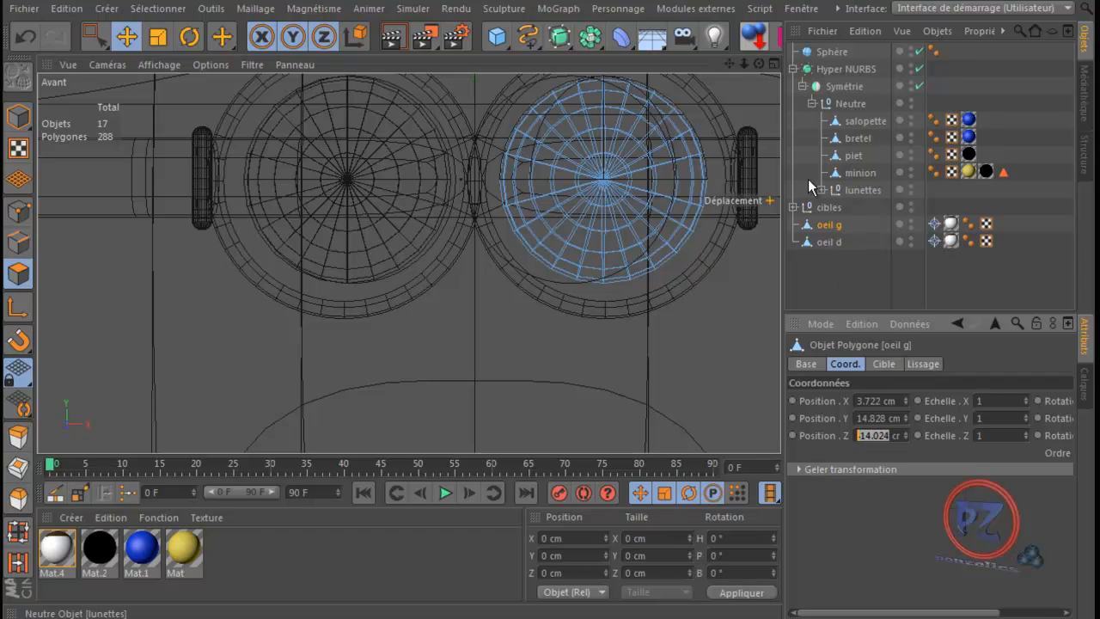
pyautogui.click(831, 52)
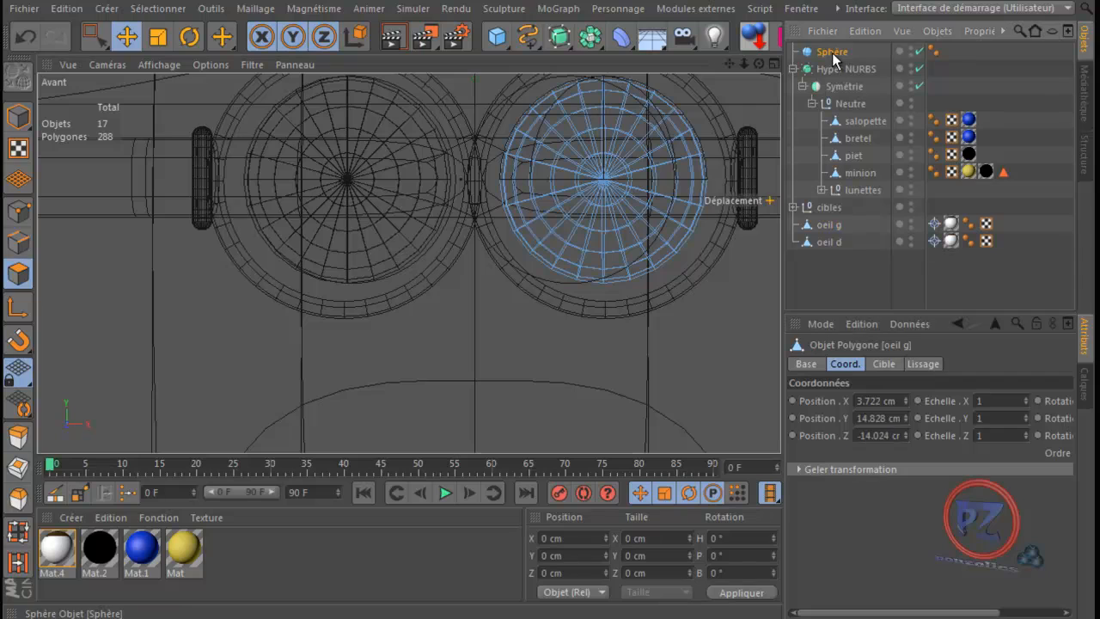
pyautogui.moveTo(892, 435); pyautogui.dragTo(849, 437)
pyautogui.rightClick(870, 437)
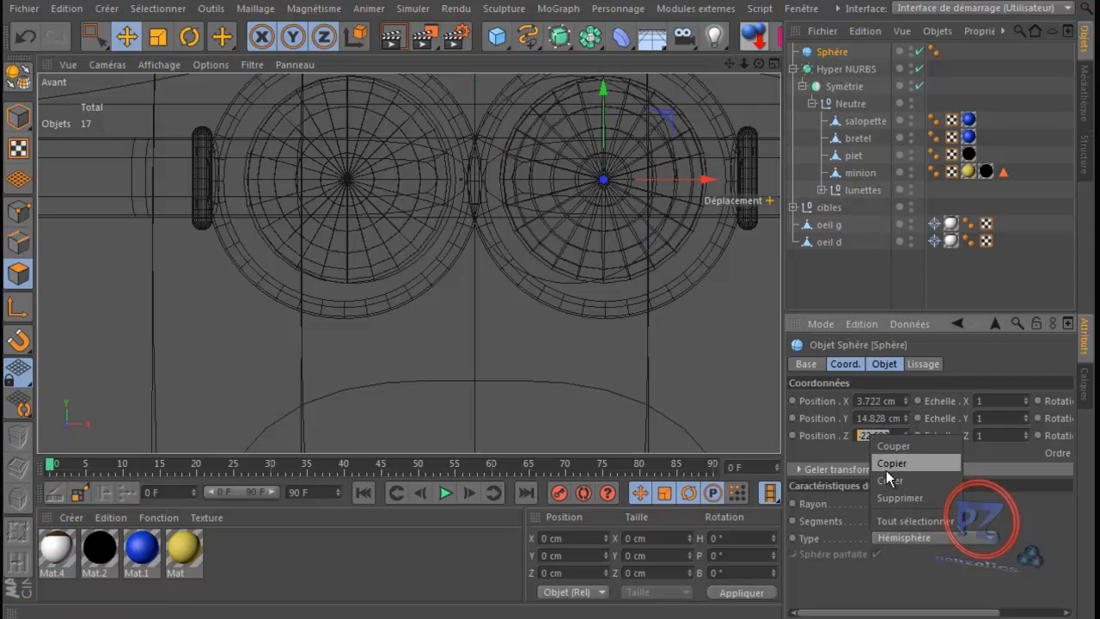
pyautogui.click(890, 480)
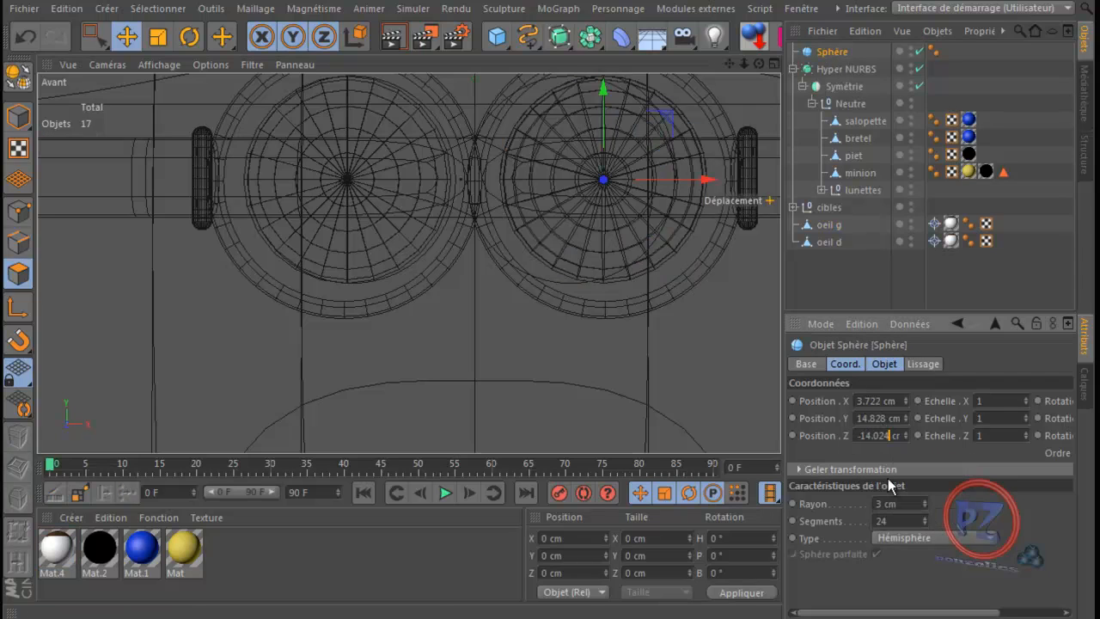
# - Convert the hemisphere around the eye into an editable polygon object and select all its polygons in the perspective view
pyautogui.middleClick(240, 330)
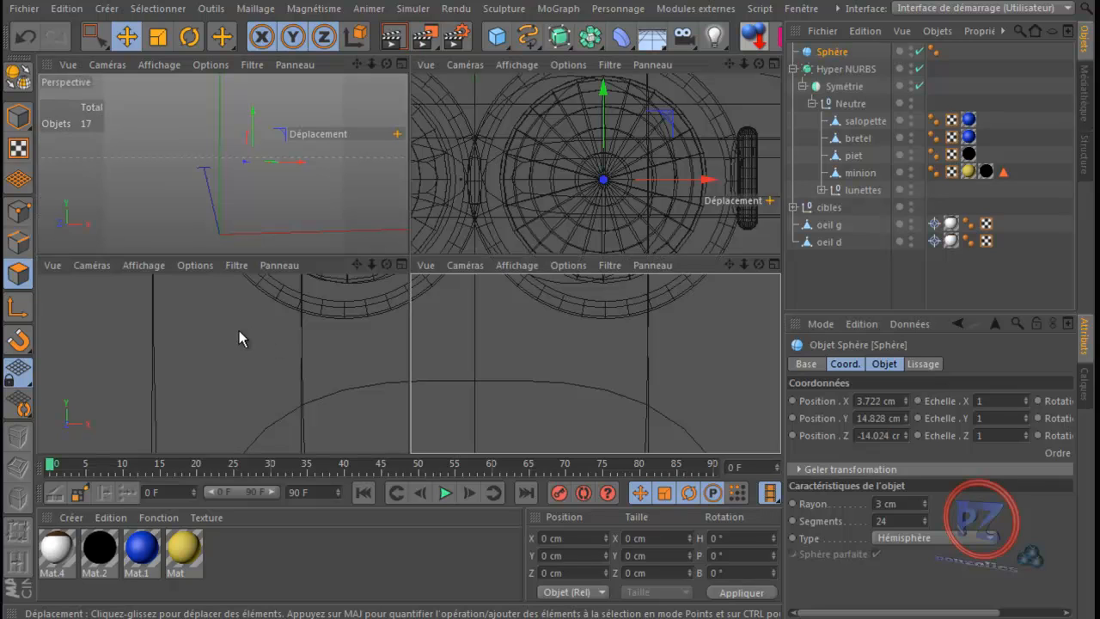
pyautogui.middleClick(256, 213)
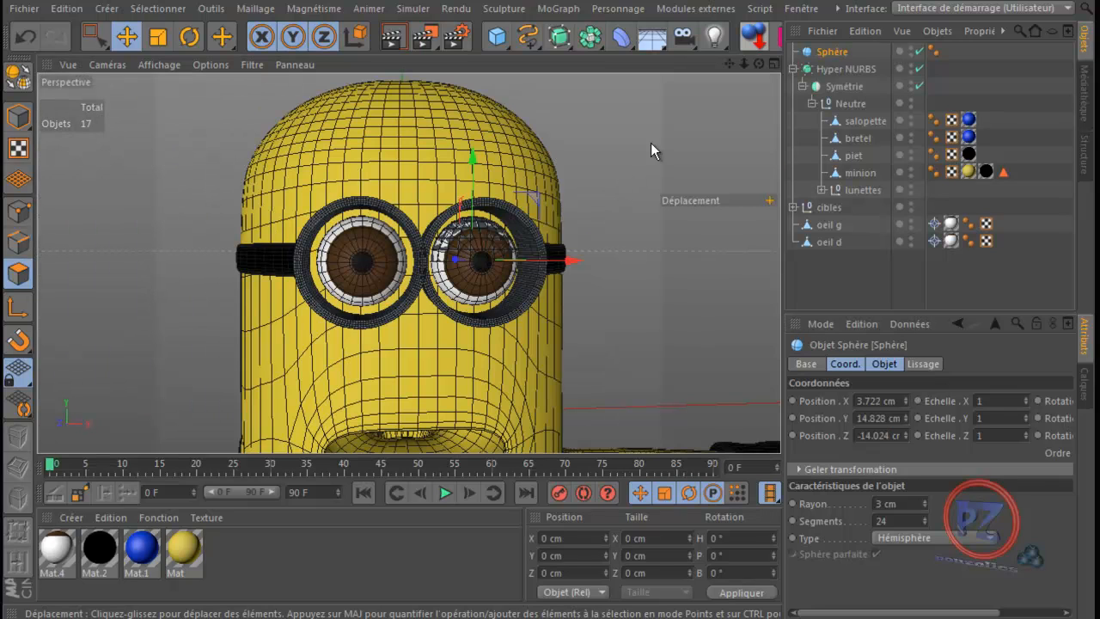
pyautogui.scroll(5, 547, 253)
pyautogui.scroll(2, 547, 253)
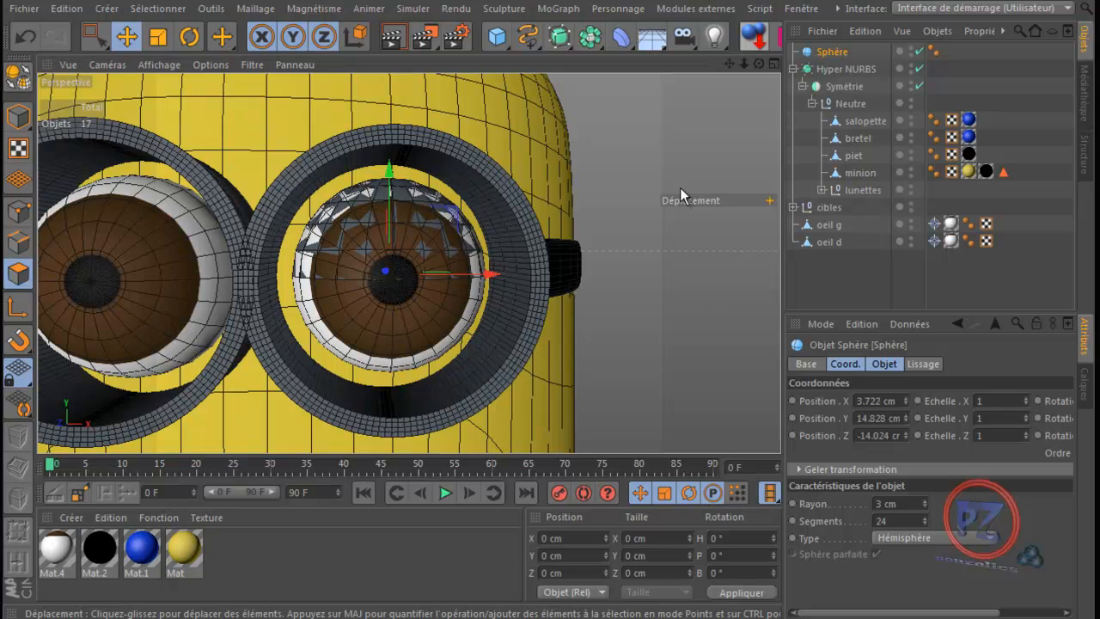
pyautogui.click(17, 78)
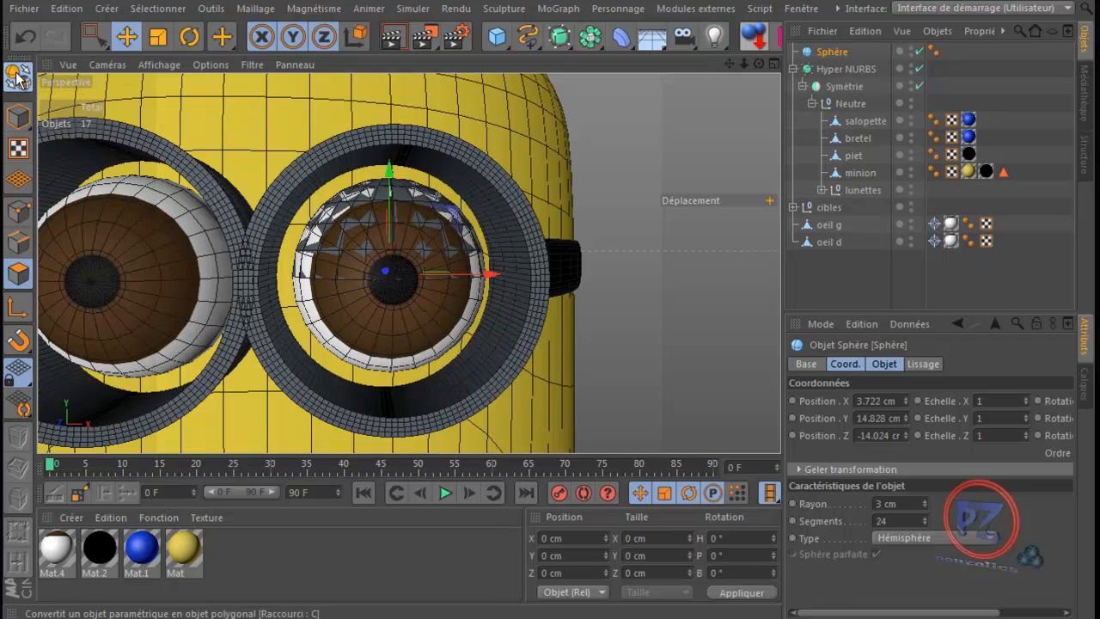
pyautogui.click(19, 277)
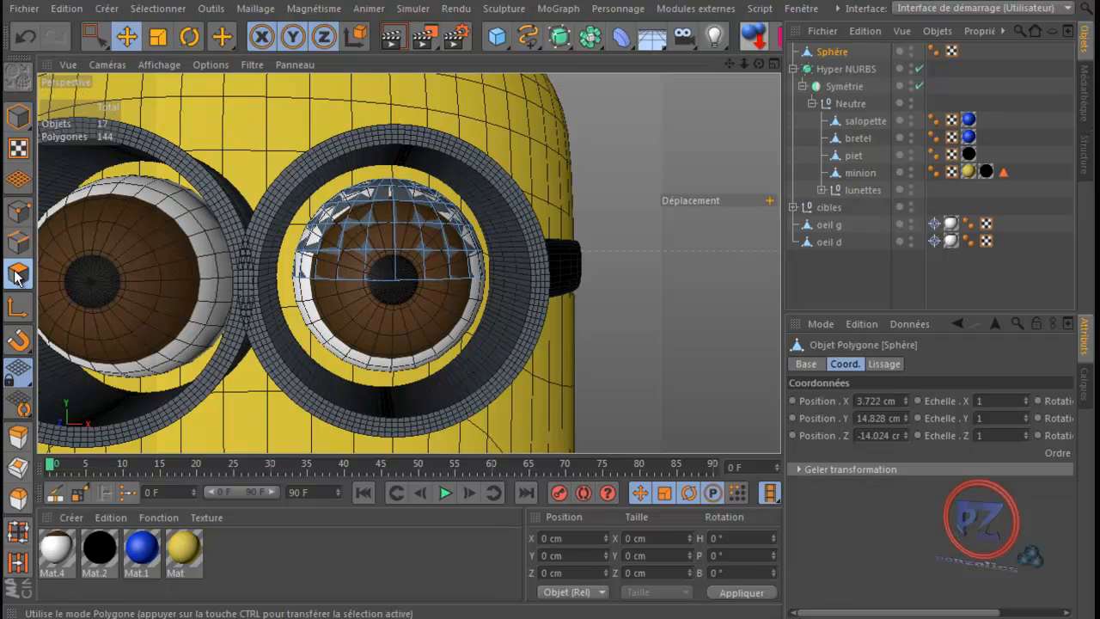
pyautogui.click(383, 243)
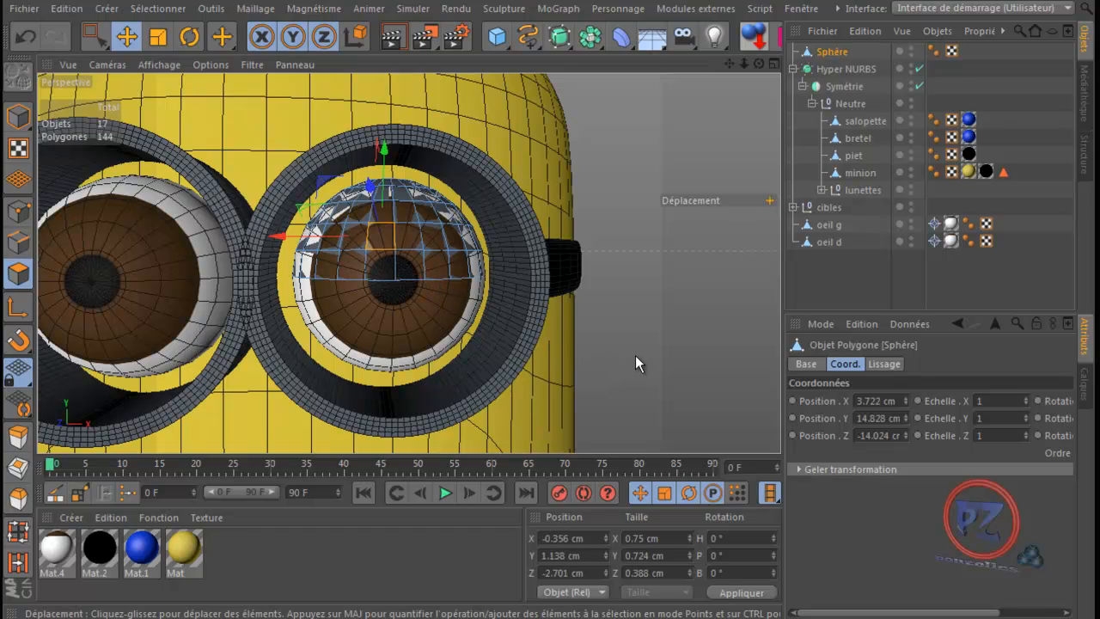
pyautogui.hotkey('ctrl', 'a')
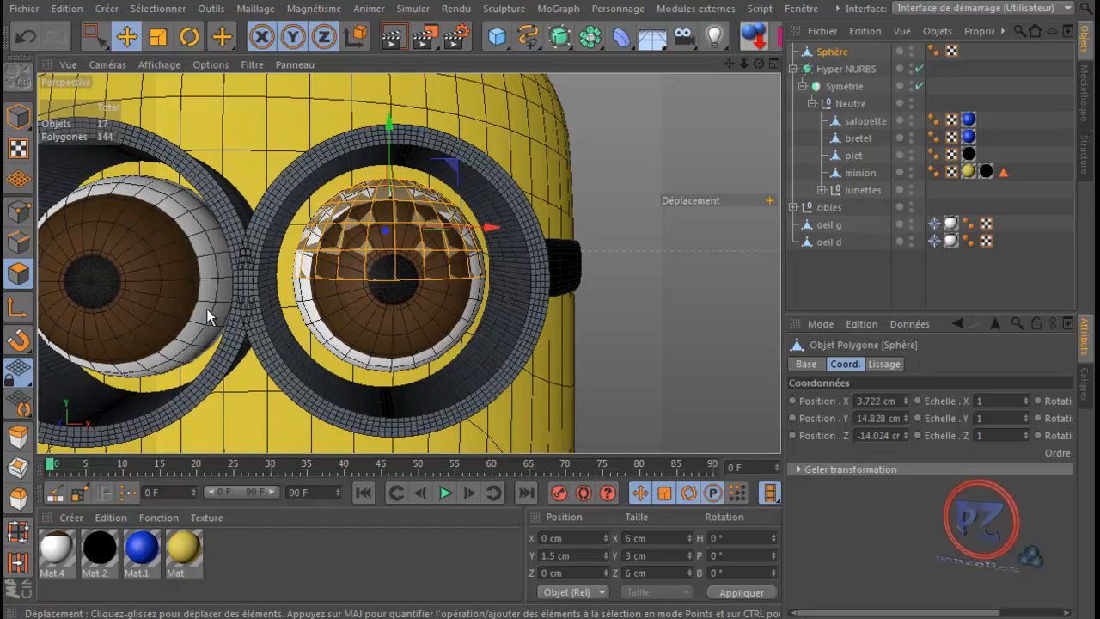
# - Extrude all the selected hemisphere polygons outward by about 0.08 cm to give the eyelid thickness
pyautogui.click(19, 439)
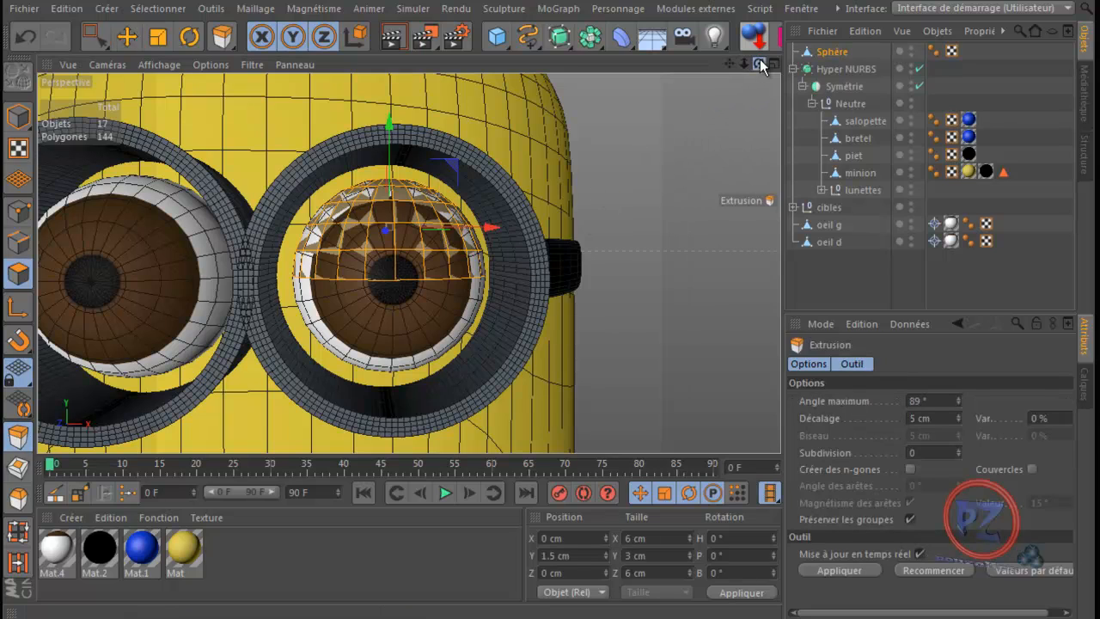
pyautogui.moveTo(760, 64); pyautogui.dragTo(547, 352)
pyautogui.scroll(2, 436, 306)
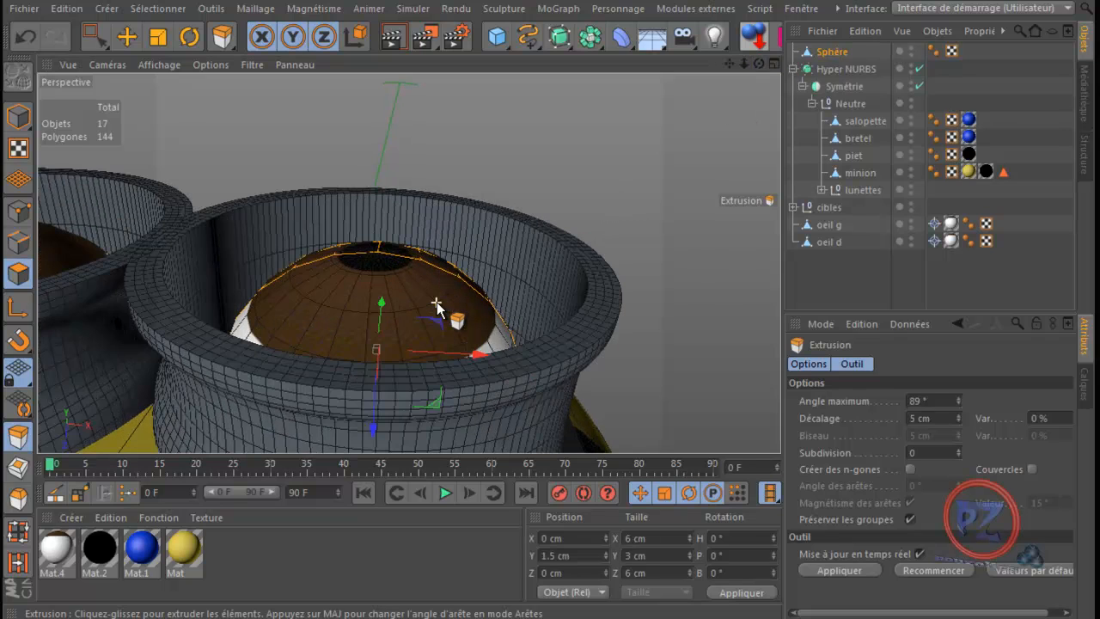
pyautogui.scroll(3, 437, 307)
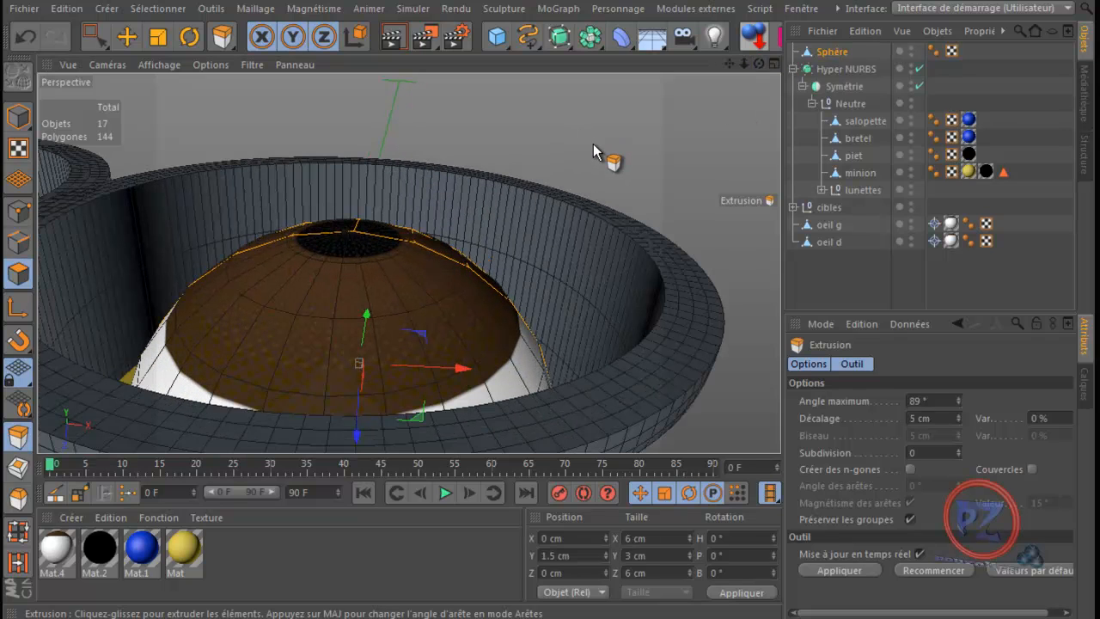
pyautogui.click(593, 144)
pyautogui.moveTo(551, 357); pyautogui.dragTo(554, 357)
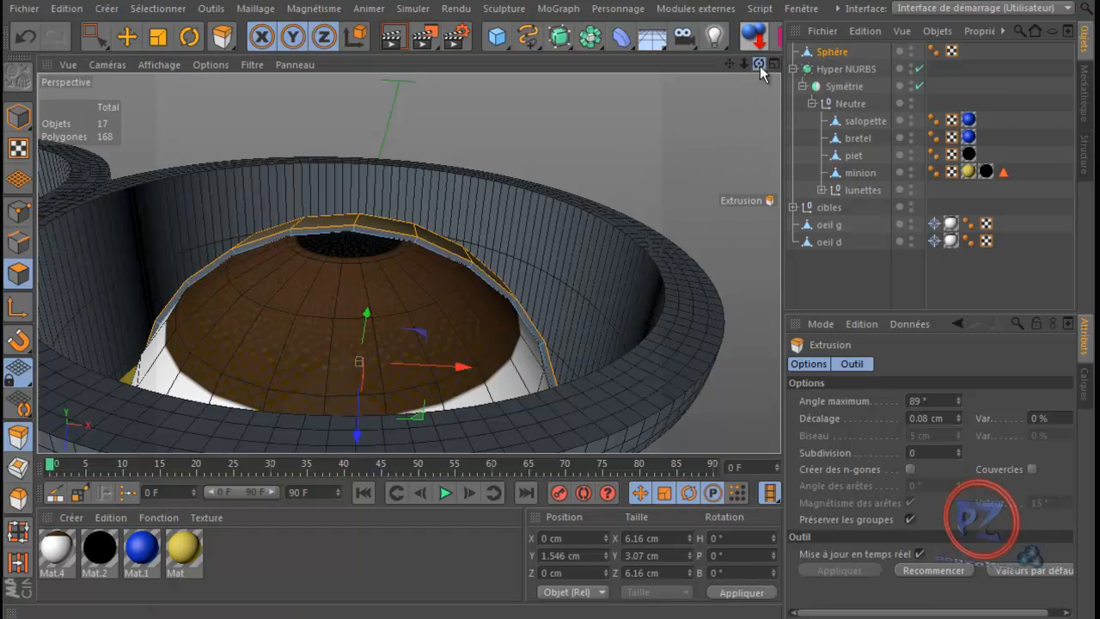
# - Examine the thickened eyelid over the eye from the front of the minion's face
pyautogui.moveTo(759, 65); pyautogui.dragTo(524, 377)
pyautogui.scroll(-5, 649, 195)
pyautogui.scroll(-2, 663, 183)
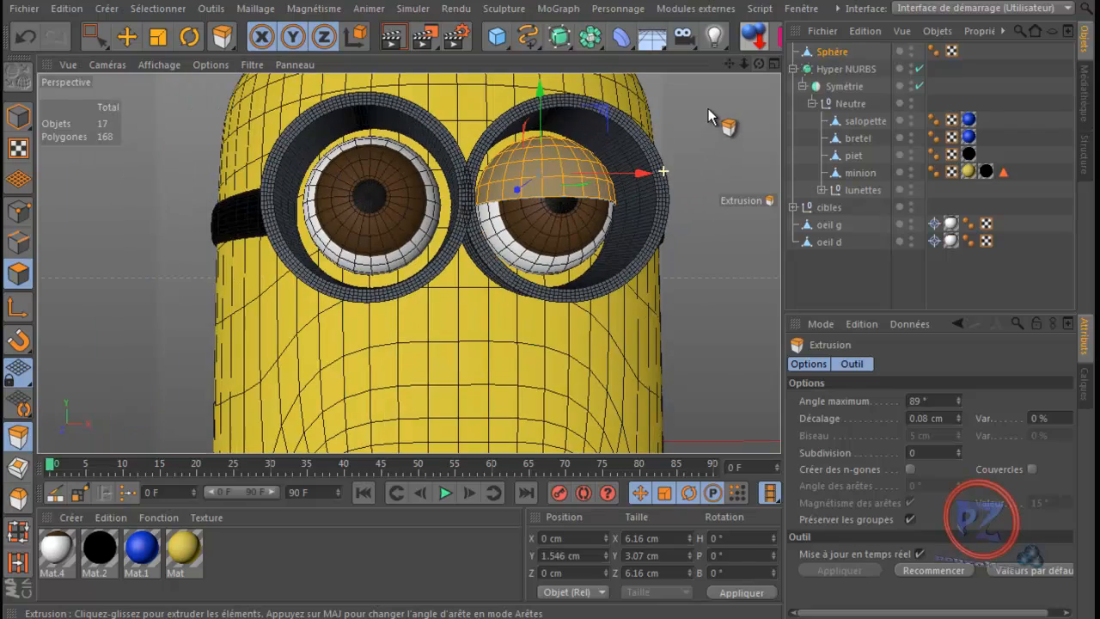
pyautogui.scroll(-3, 708, 109)
pyautogui.moveTo(729, 64); pyautogui.dragTo(547, 358)
pyautogui.moveTo(760, 65); pyautogui.dragTo(548, 359)
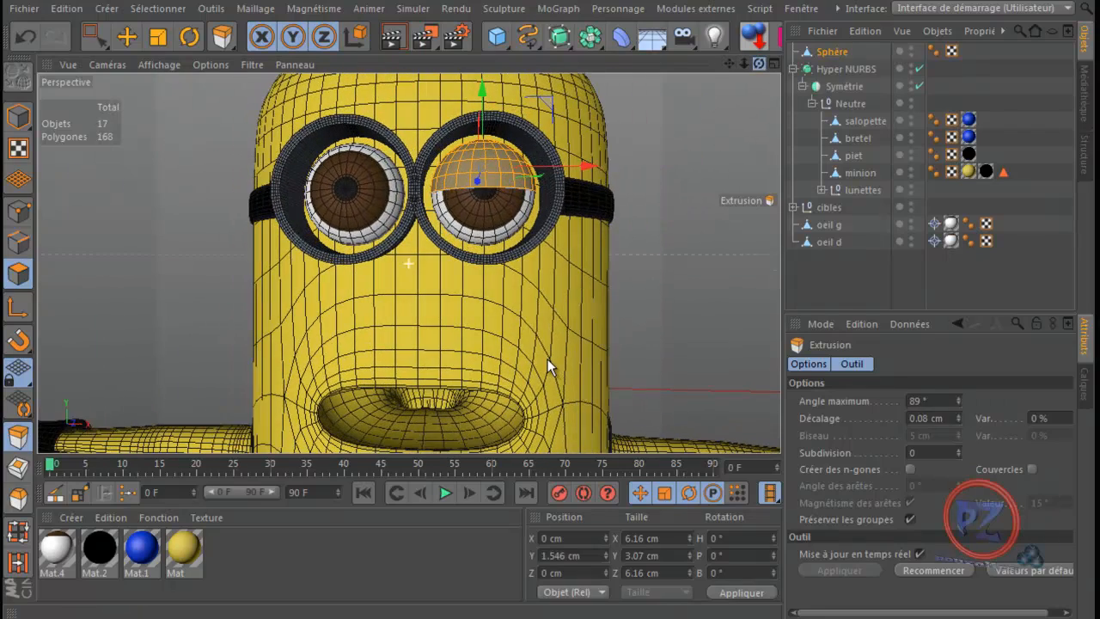
# - Return to model mode and rename the oeil g object as "globe hocculaire"
pyautogui.click(19, 117)
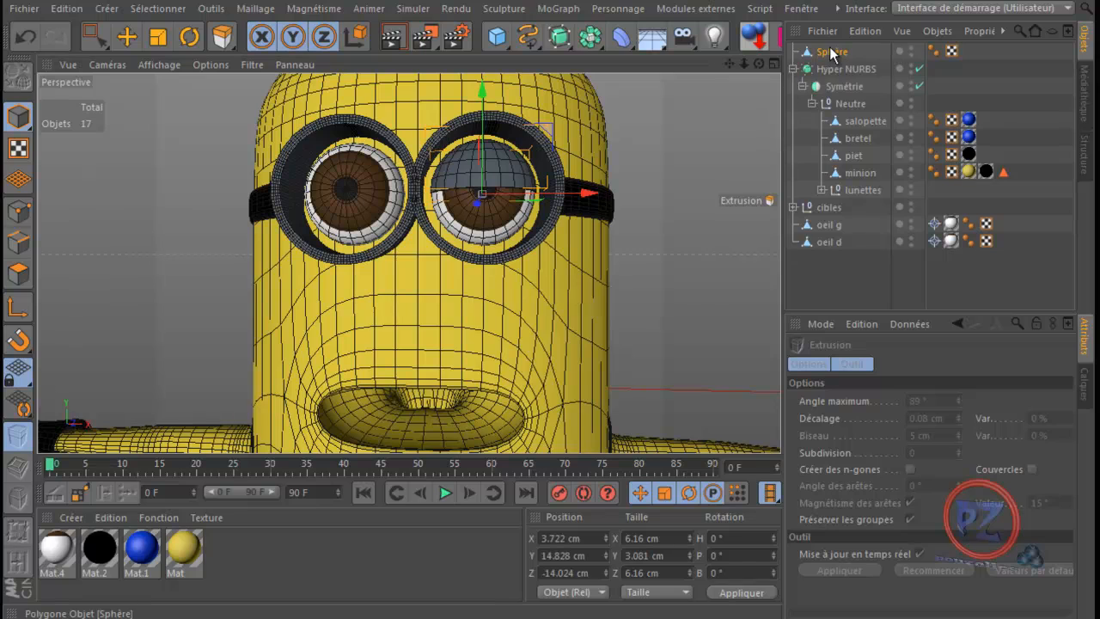
pyautogui.click(830, 227)
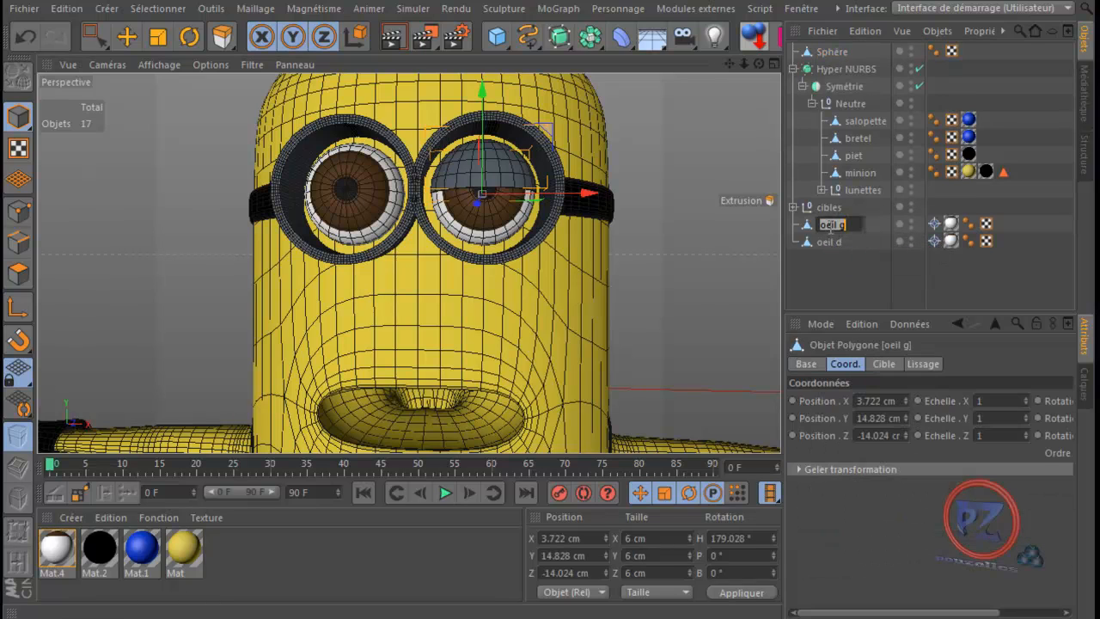
pyautogui.doubleClick(832, 225)
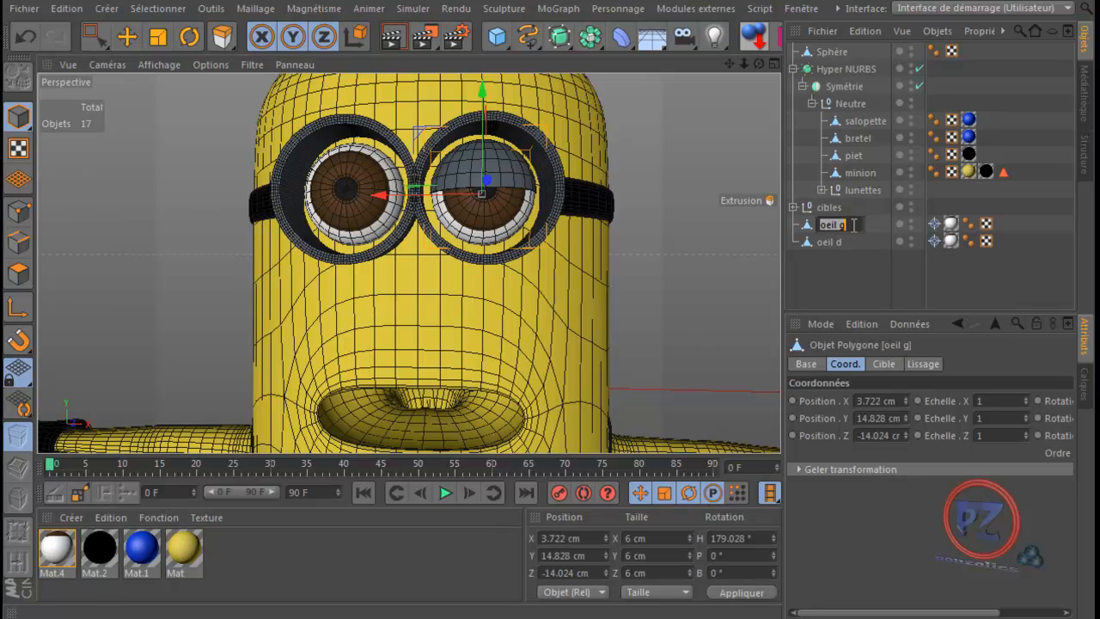
pyautogui.write('globe o')
pyautogui.press('BackSpace')
pyautogui.write('h')
pyautogui.write('oo')
pyautogui.write('cul')
pyautogui.write('air')
pyautogui.write('e')
pyautogui.press('Return')
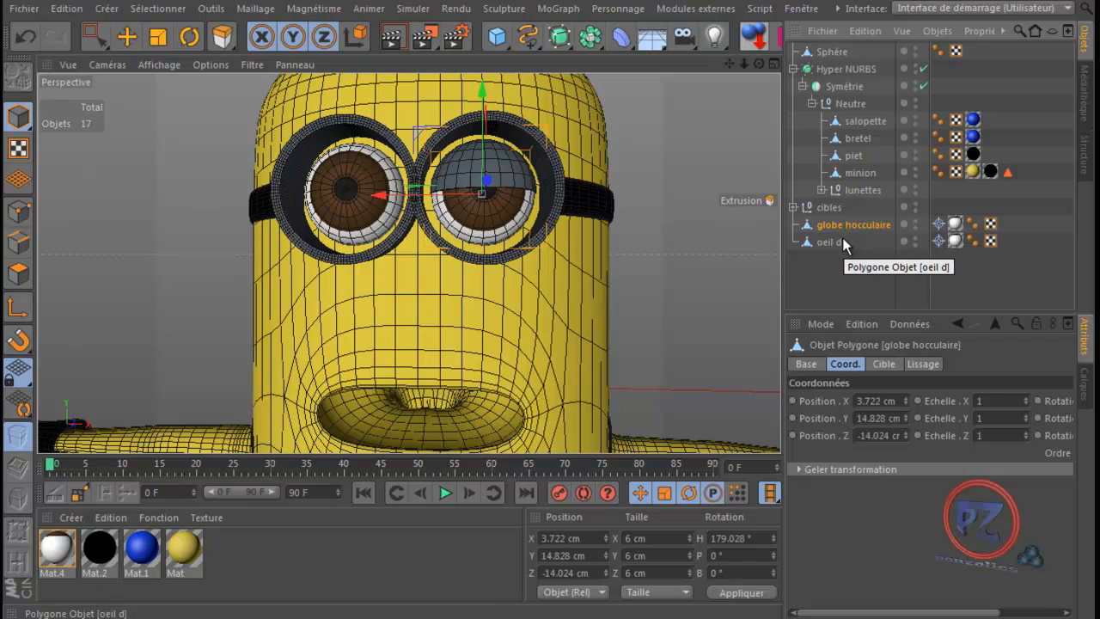
# - Rename the oeil d object as "globe hoculaire"
pyautogui.click(842, 238)
pyautogui.doubleClick(842, 241)
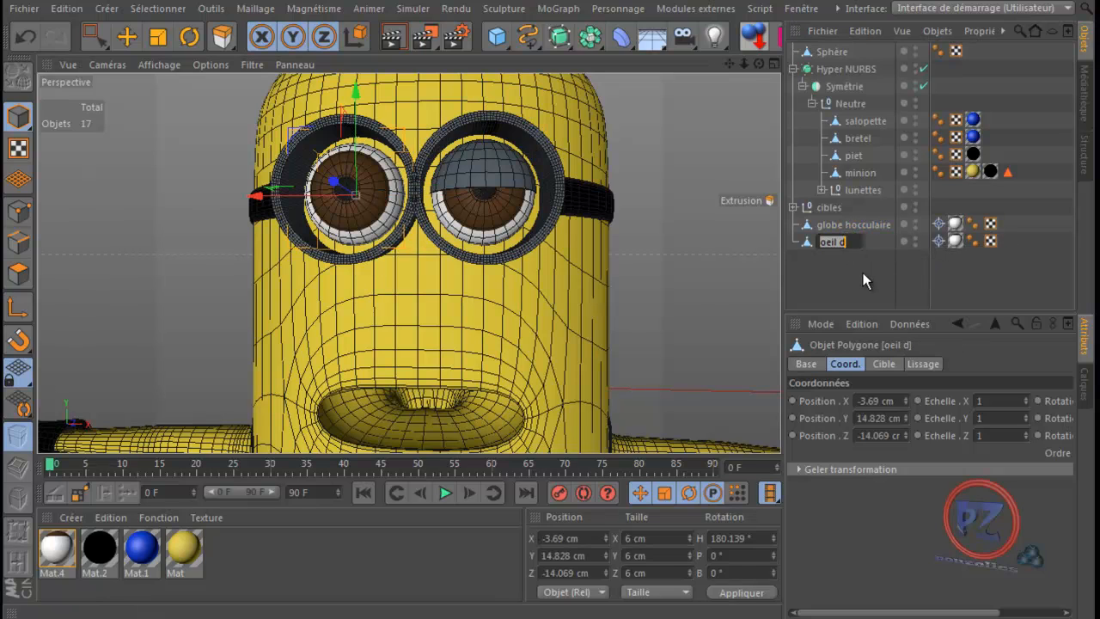
pyautogui.write('glob')
pyautogui.write('e hocc')
pyautogui.write('ulai')
pyautogui.write('re')
pyautogui.press('Return')
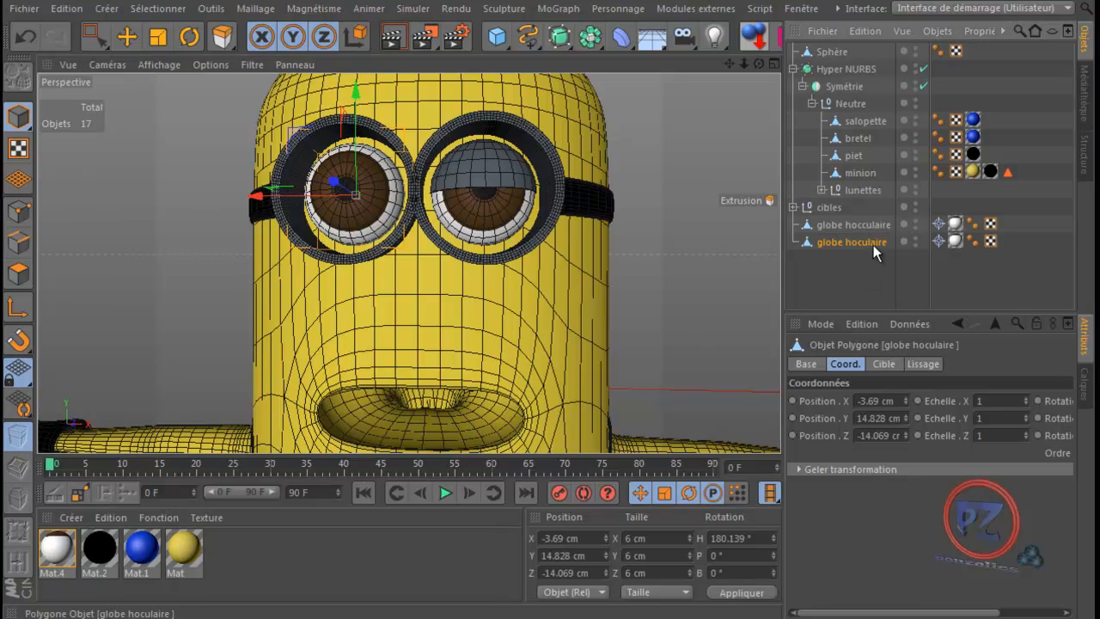
# - Add a side letter to both eye names, making them "globe hoculaire D" and "globe hocculaire G"
pyautogui.doubleClick(874, 244)
pyautogui.click(899, 243)
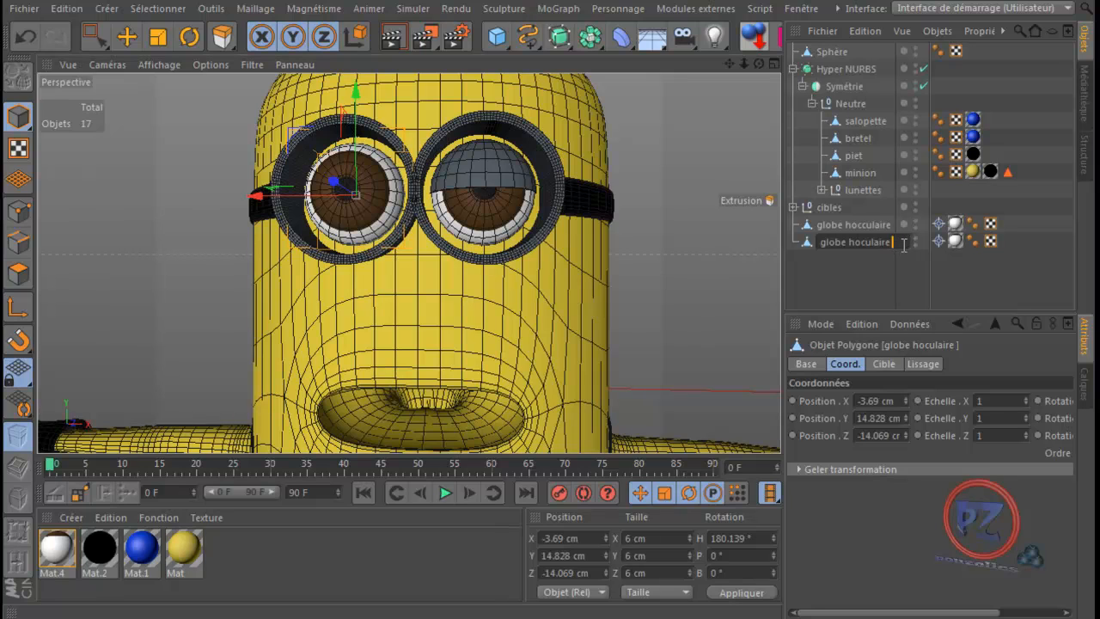
pyautogui.write('D')
pyautogui.press('Return')
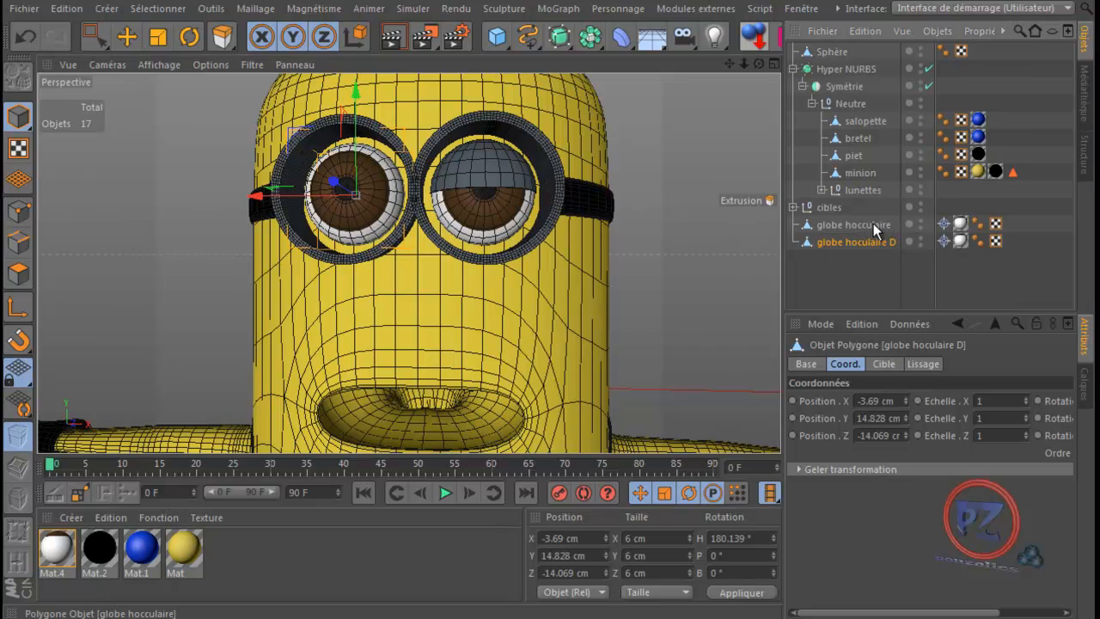
pyautogui.click(886, 225)
pyautogui.doubleClick(886, 225)
pyautogui.press('End')
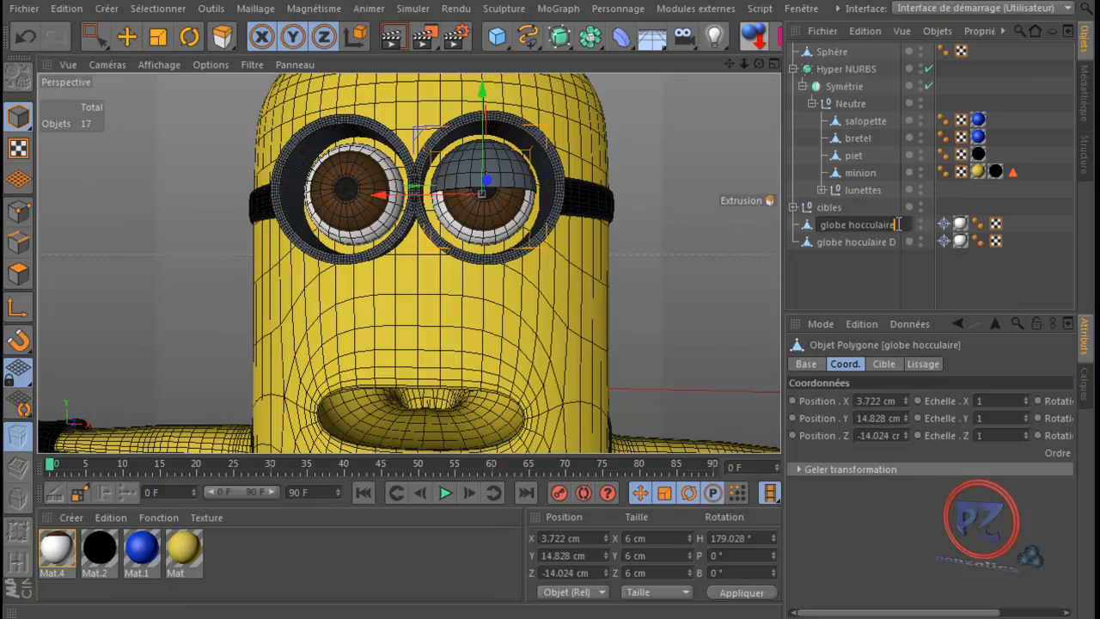
pyautogui.write('G')
pyautogui.press('Return')
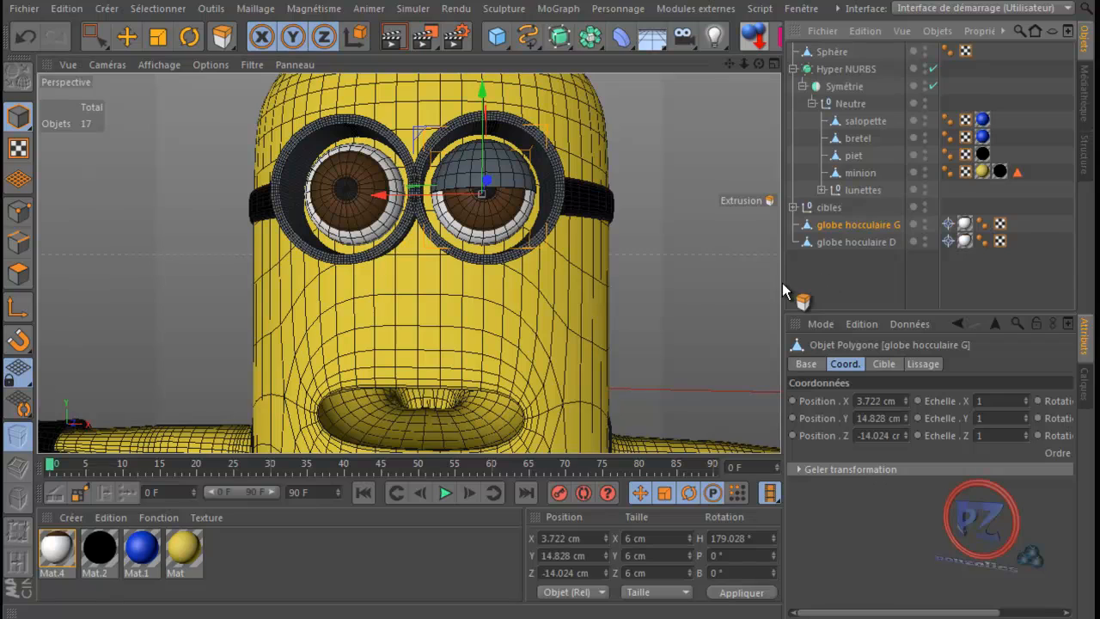
# - Move the Sphère object directly below globe hocculaire G in the hierarchy and rename it "paupiere haut gauche"
pyautogui.click(832, 55)
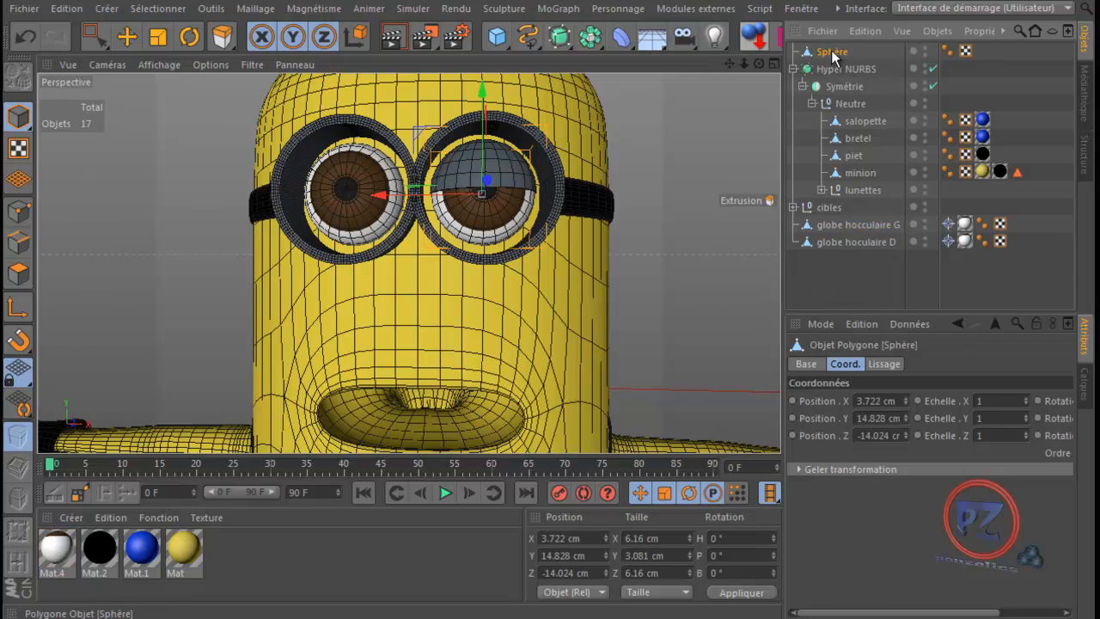
pyautogui.moveTo(832, 55); pyautogui.dragTo(821, 228)
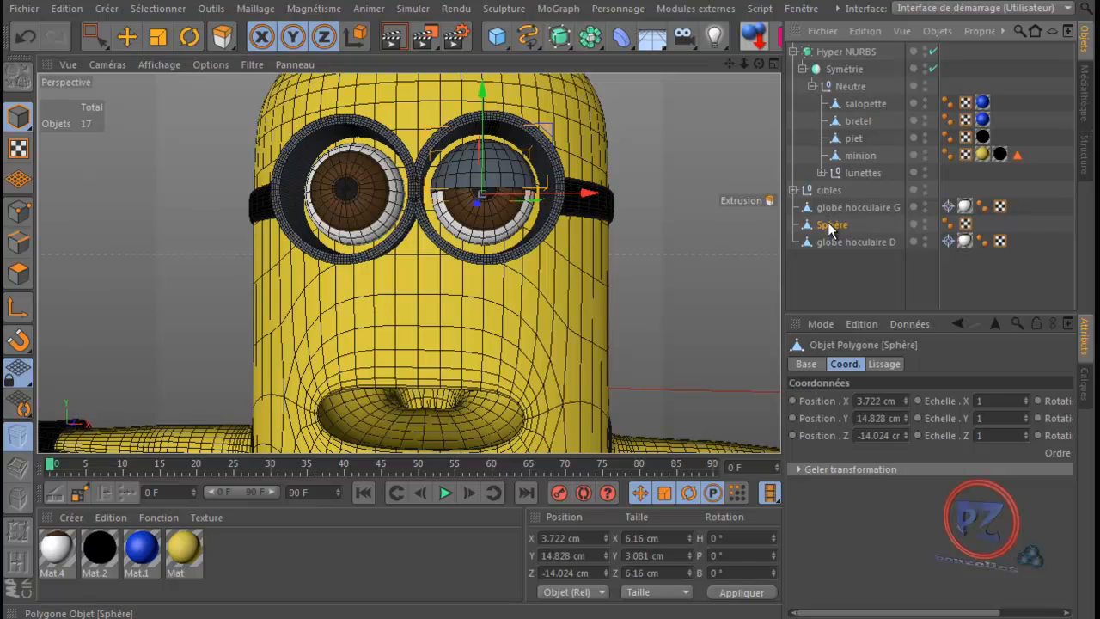
pyautogui.doubleClick(823, 225)
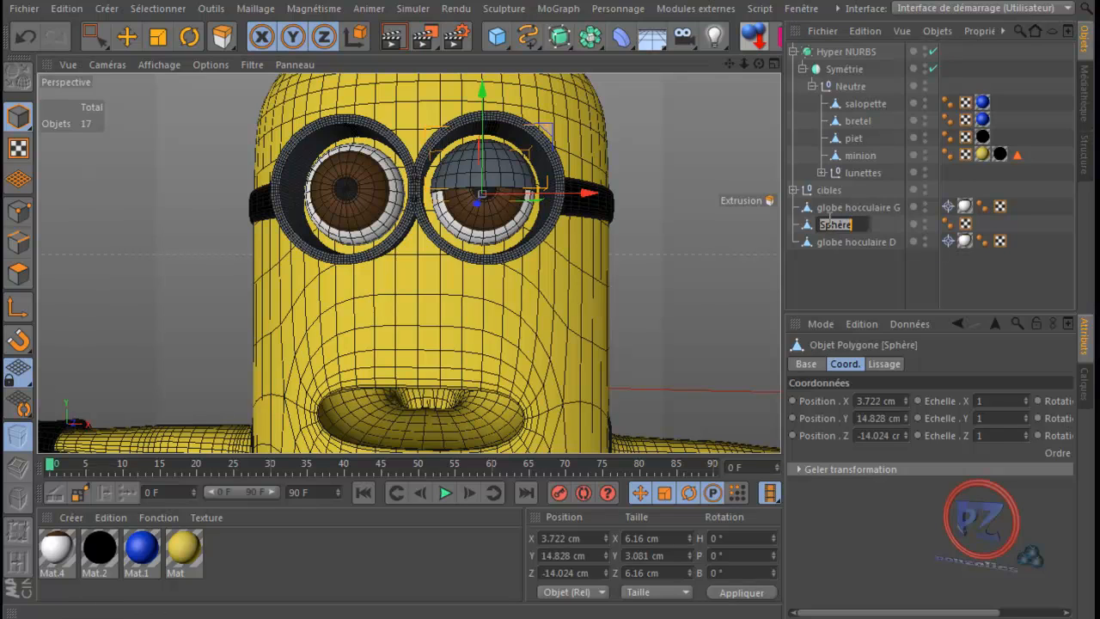
pyautogui.write('paup')
pyautogui.write('ie')
pyautogui.write('re')
pyautogui.write(' ha')
pyautogui.write('ut ga')
pyautogui.write('u')
pyautogui.write('che')
pyautogui.press('Return')
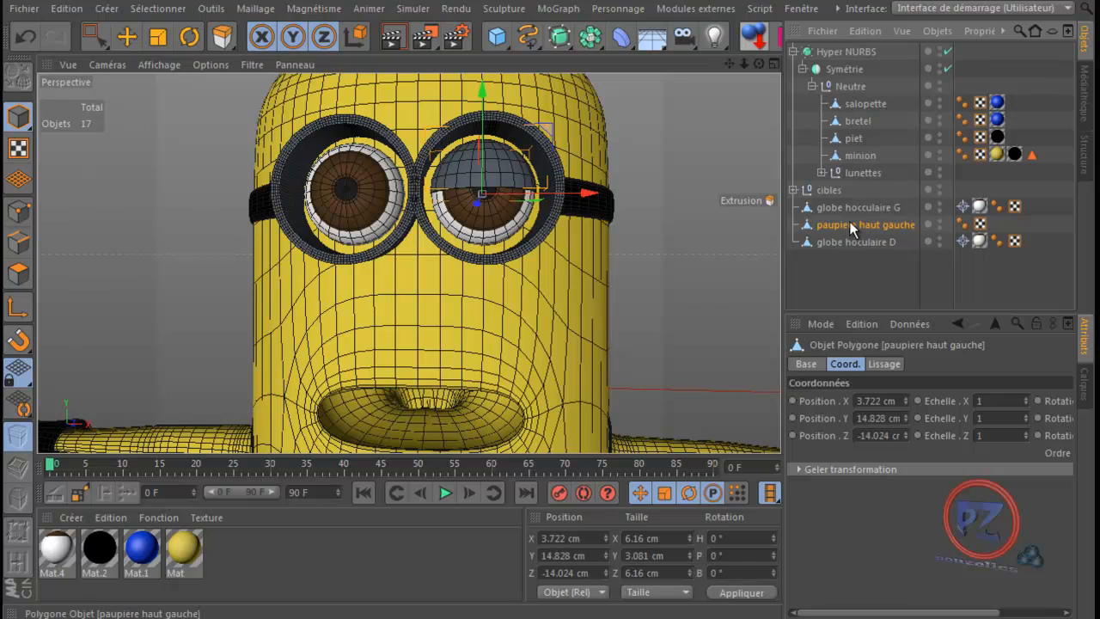
# - Duplicate paupiere haut gauche below globe hoculaire D and rename the copy "paupiere bas gauche"
pyautogui.moveTo(850, 223); pyautogui.dragTo(850, 250)
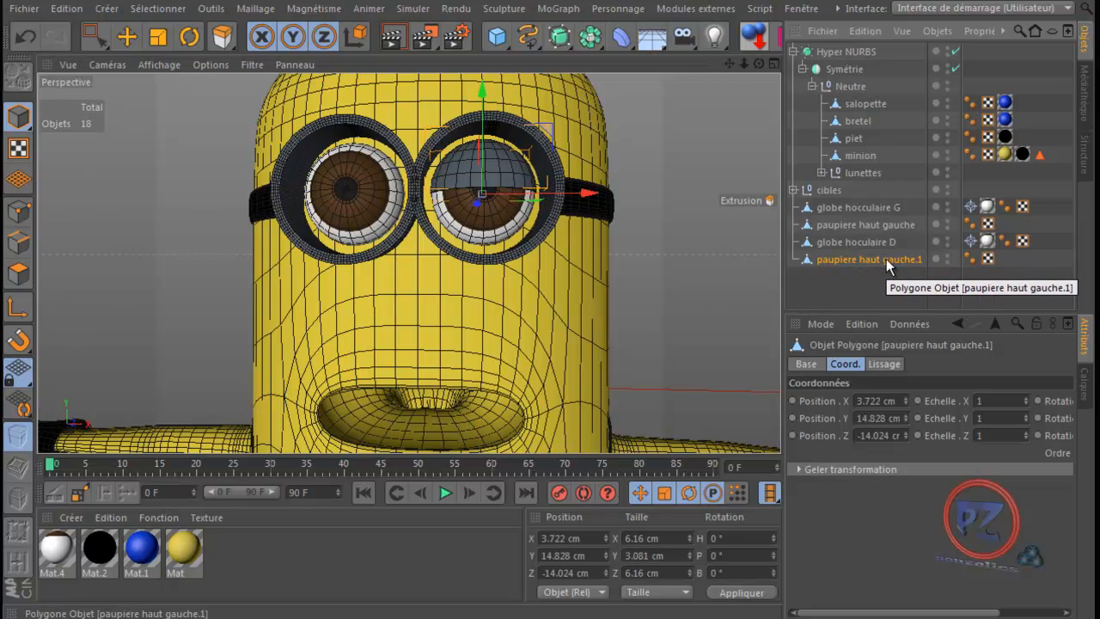
pyautogui.doubleClick(886, 259)
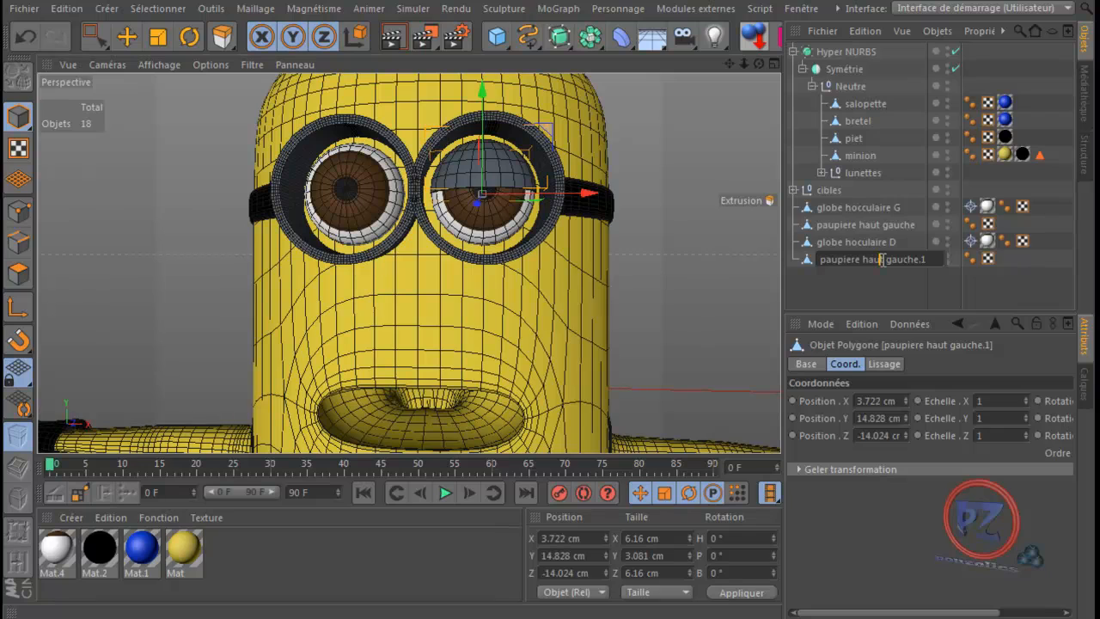
pyautogui.moveTo(883, 260); pyautogui.dragTo(864, 264)
pyautogui.write('bas')
pyautogui.click(929, 259)
pyautogui.press('BackSpace')
pyautogui.press('BackSpace')
pyautogui.press('Return')
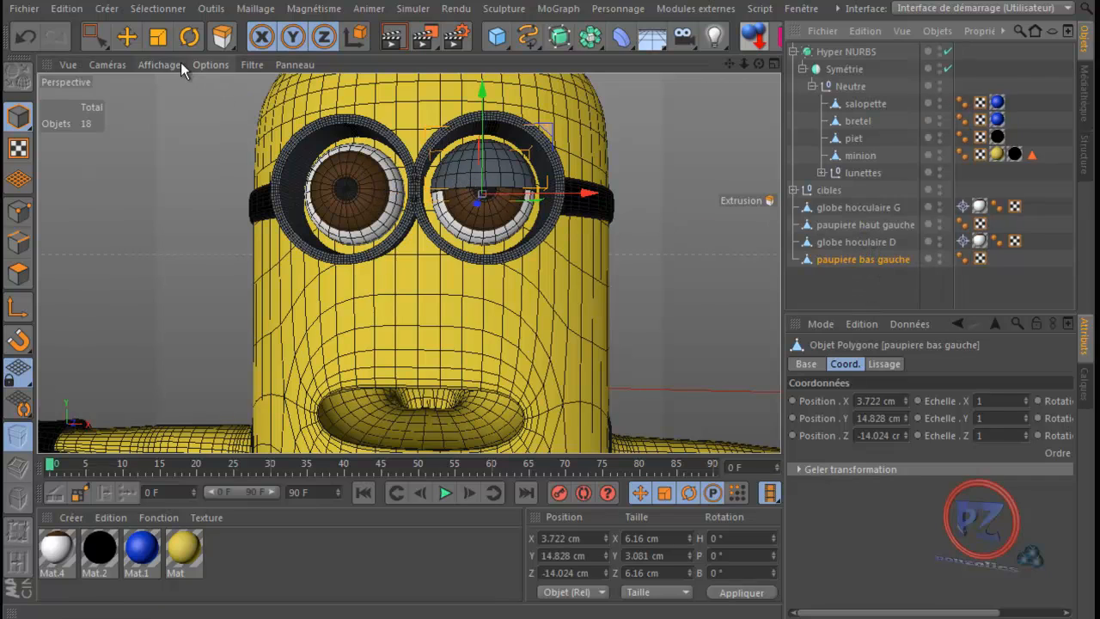
# - Set the X position of paupiere bas gauche to -3.722 cm to place it over the other eye
pyautogui.click(127, 37)
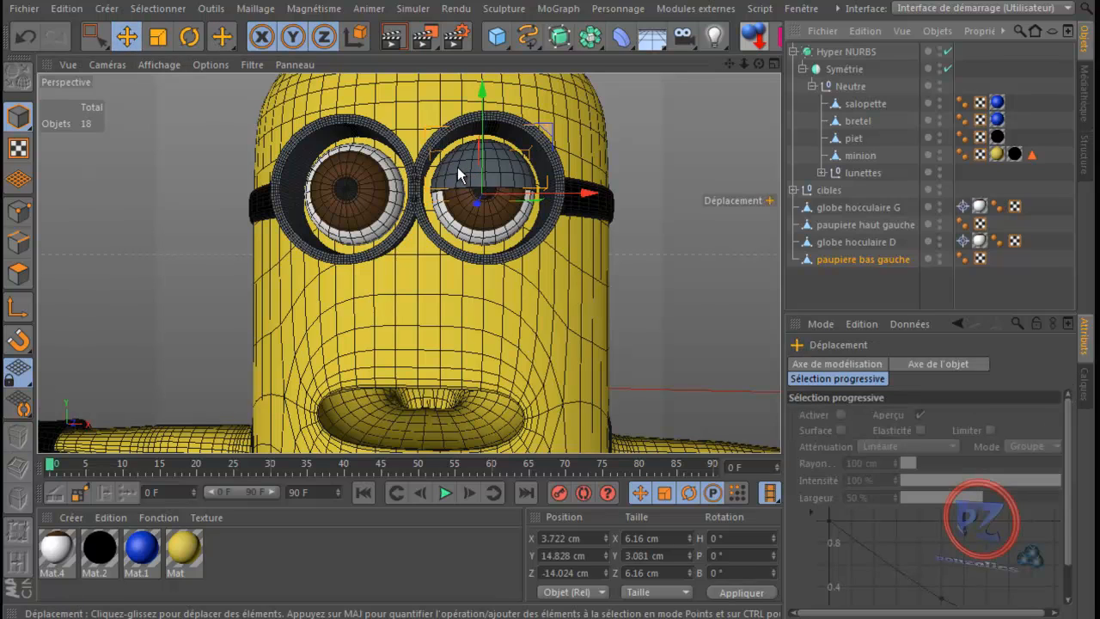
pyautogui.click(872, 225)
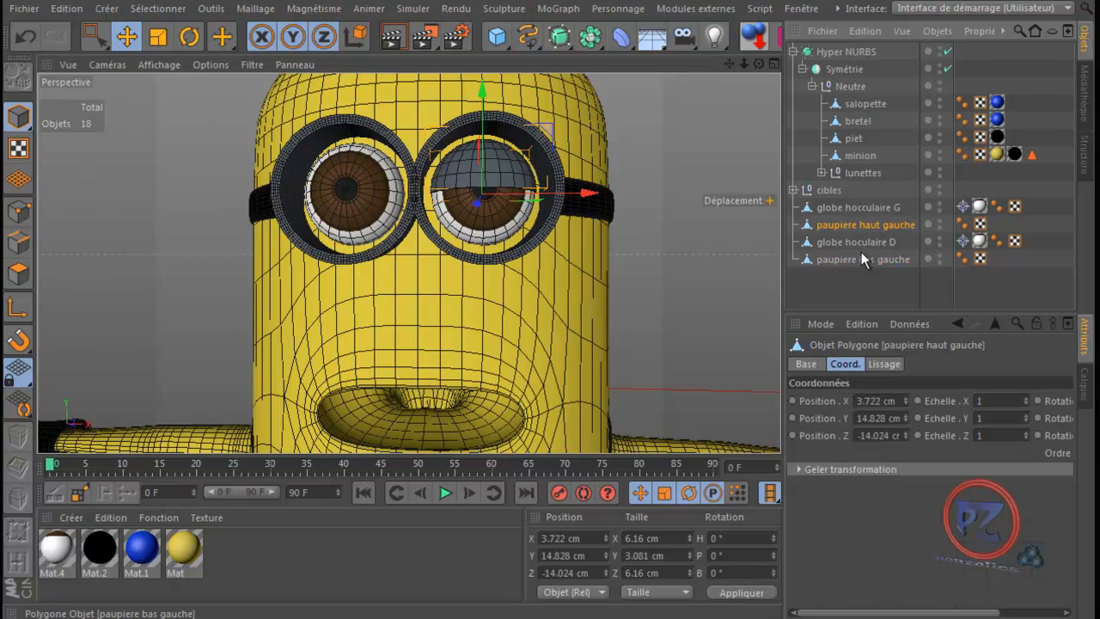
pyautogui.click(861, 259)
pyautogui.click(858, 224)
pyautogui.click(856, 257)
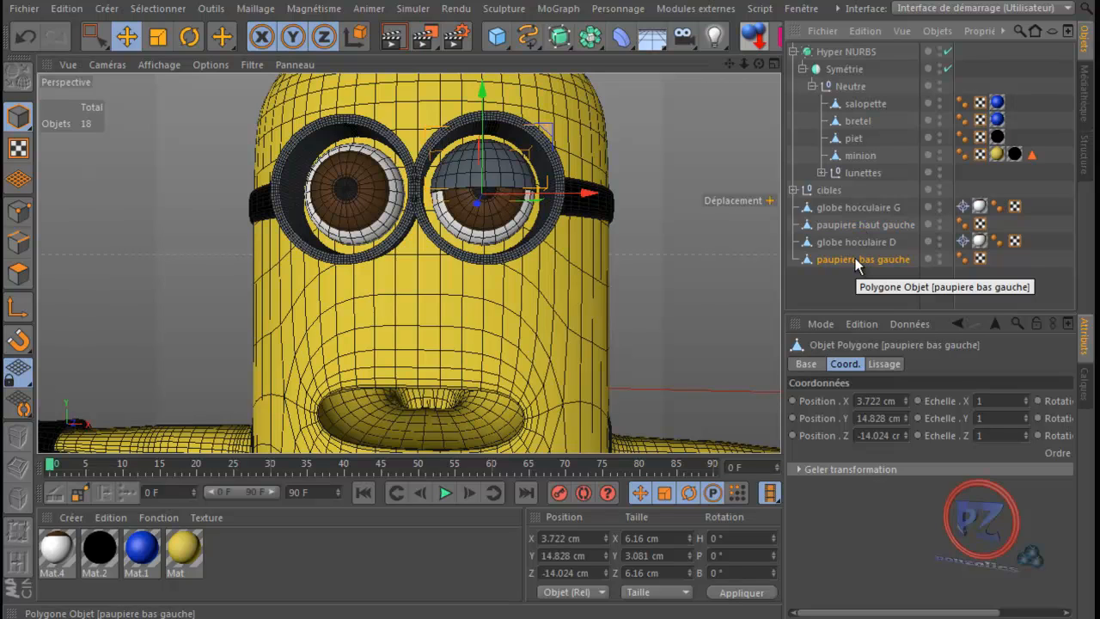
pyautogui.click(858, 402)
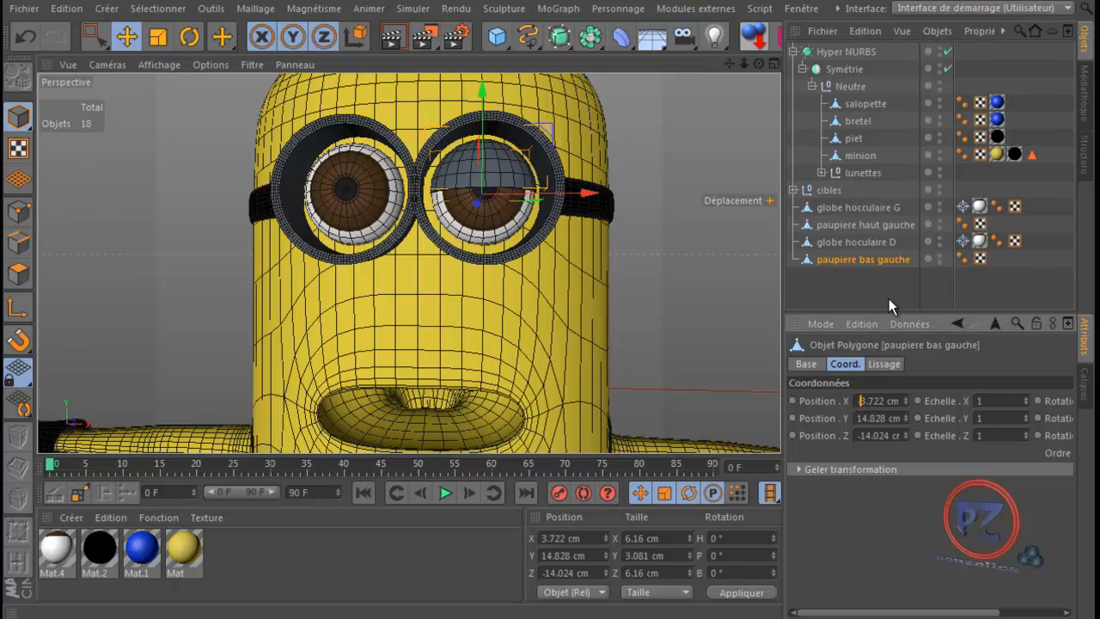
pyautogui.write('-')
pyautogui.press('Return')
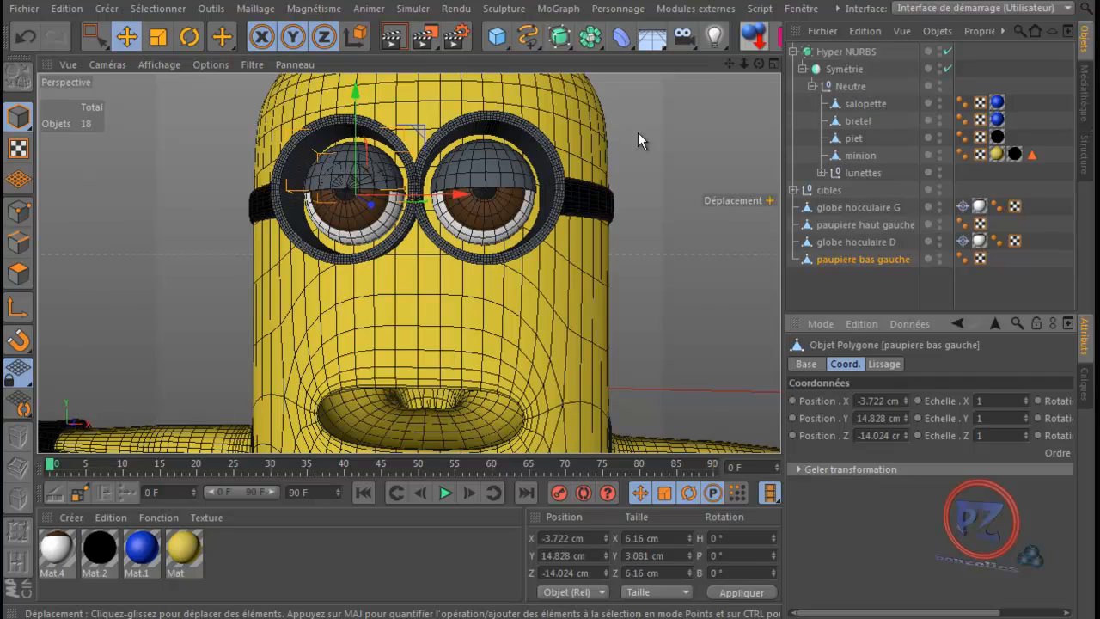
# - Render the perspective view to check how both eyelids fit over the eyes
pyautogui.moveTo(760, 64); pyautogui.dragTo(550, 357)
pyautogui.click(659, 241)
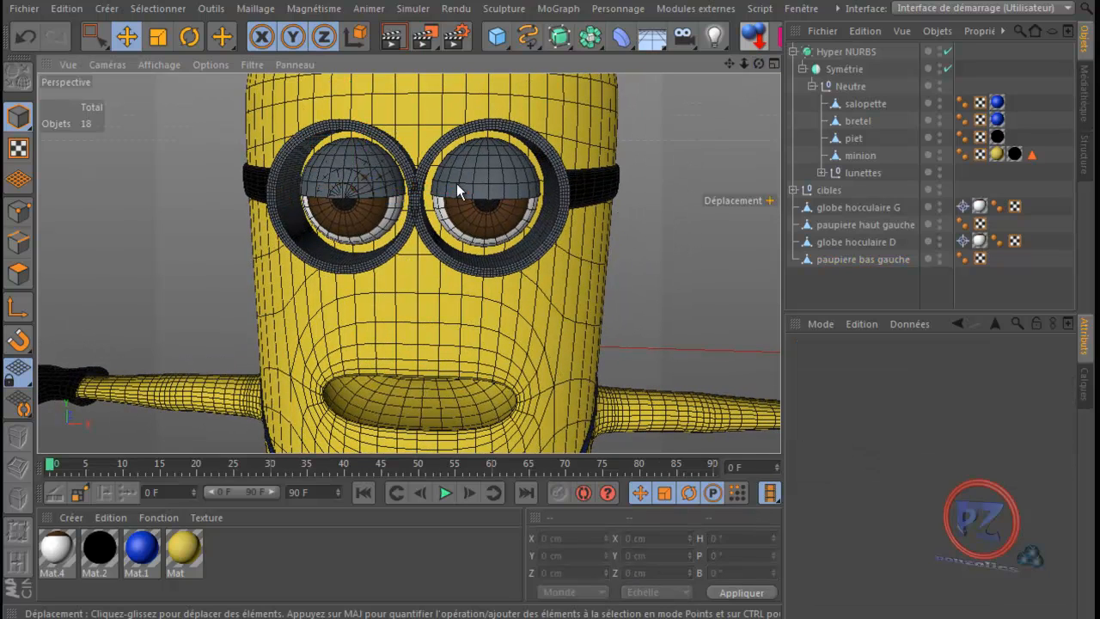
pyautogui.click(391, 37)
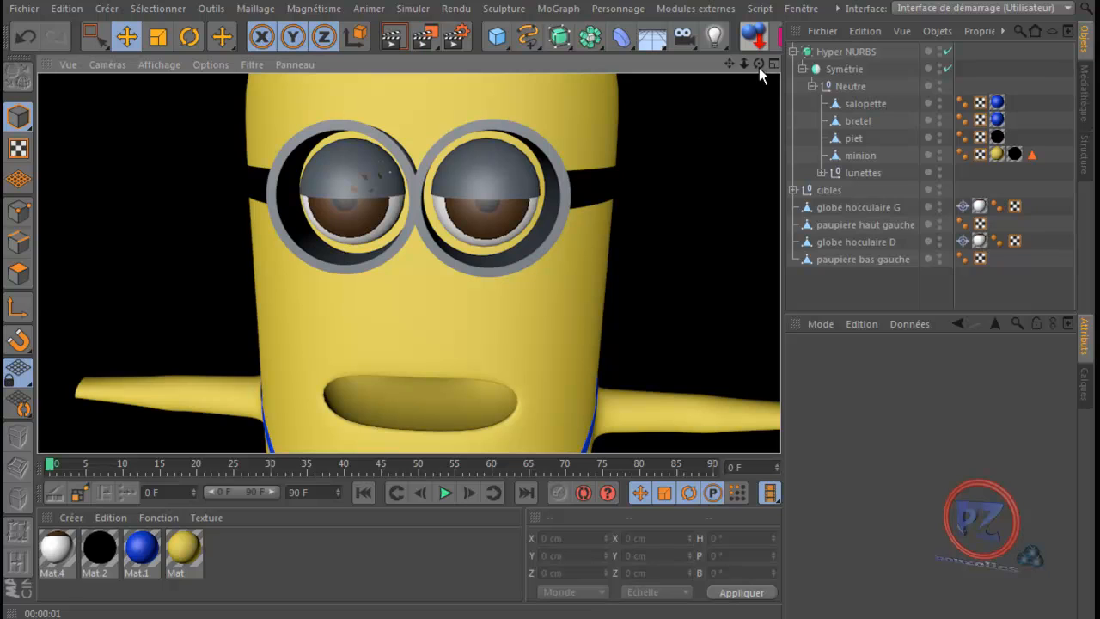
pyautogui.moveTo(759, 63); pyautogui.dragTo(552, 351)
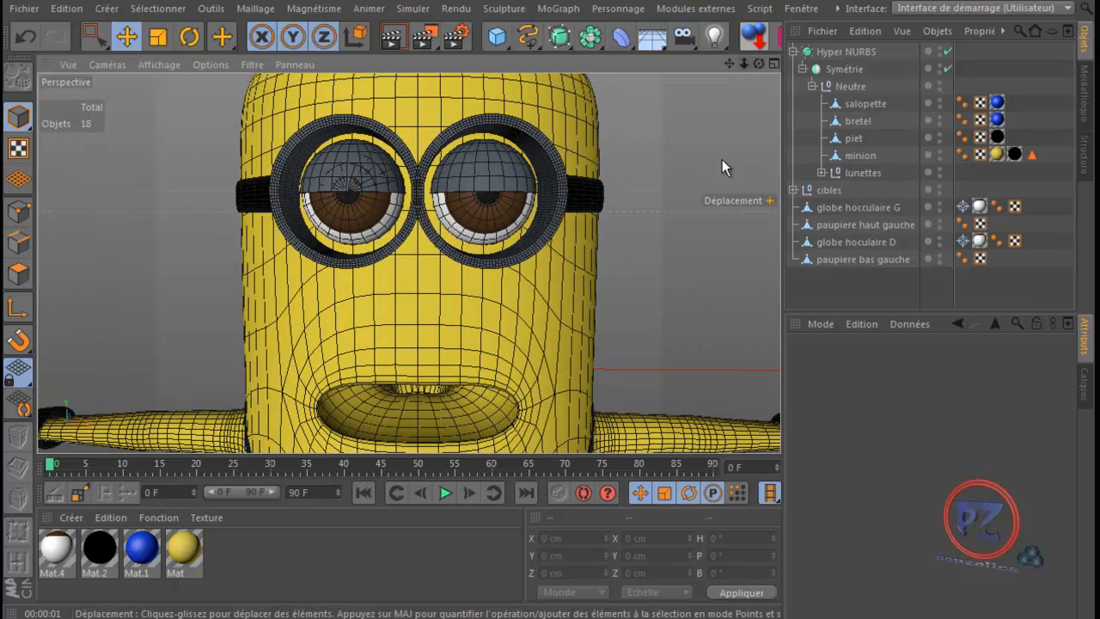
# - Copy the X position of globe hocculaire G into globe hoculaire D with a negative sign, giving -3.722 cm
pyautogui.click(844, 205)
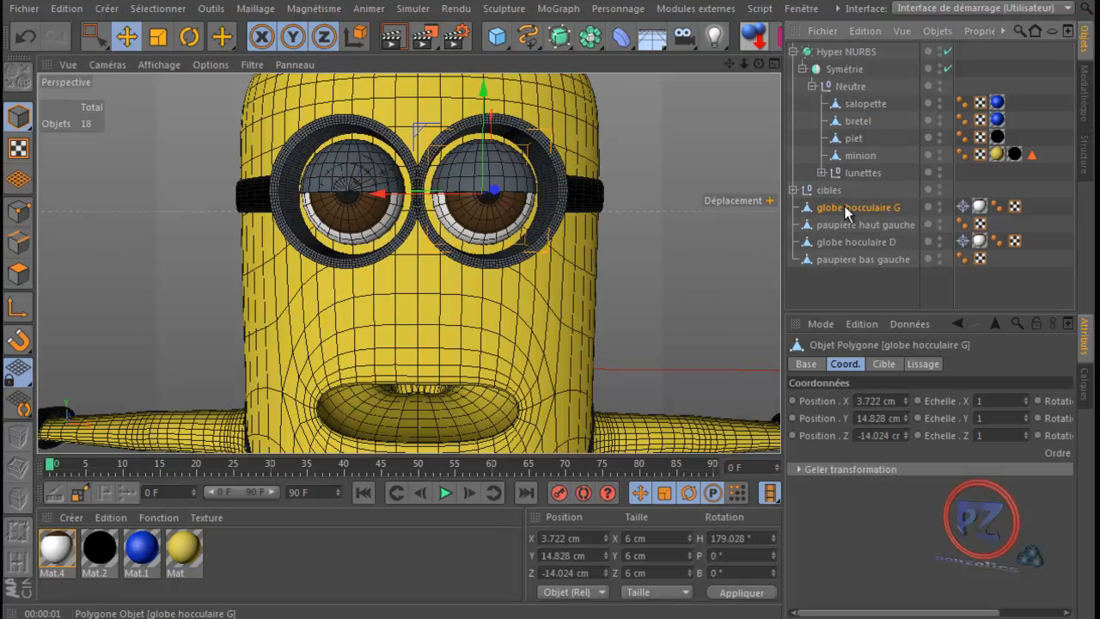
pyautogui.doubleClick(860, 401)
pyautogui.rightClick(862, 398)
pyautogui.click(883, 424)
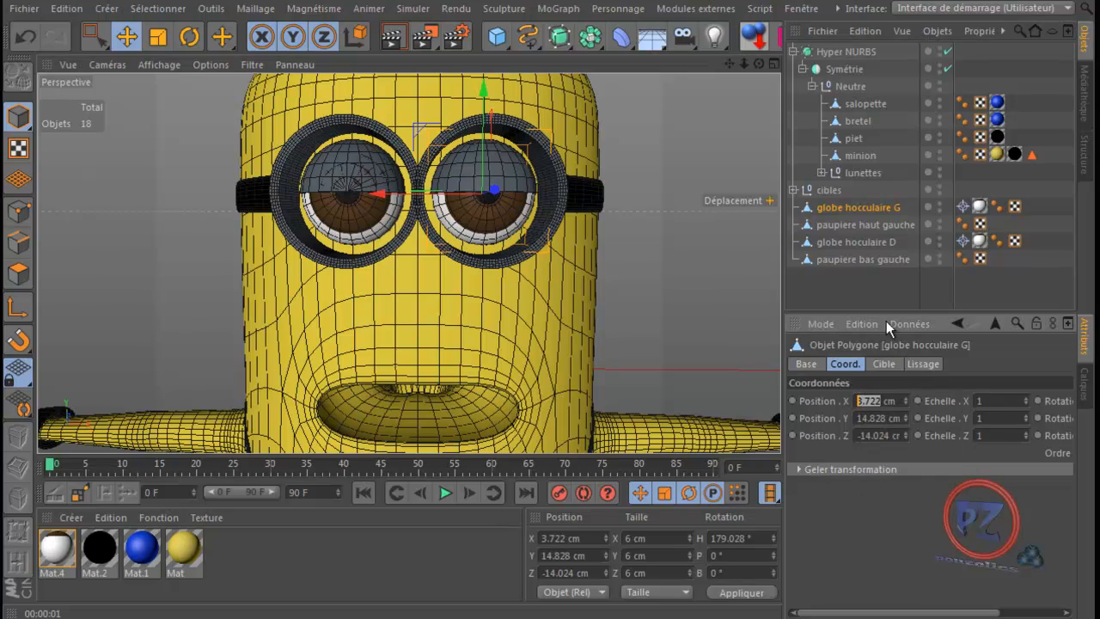
pyautogui.click(851, 242)
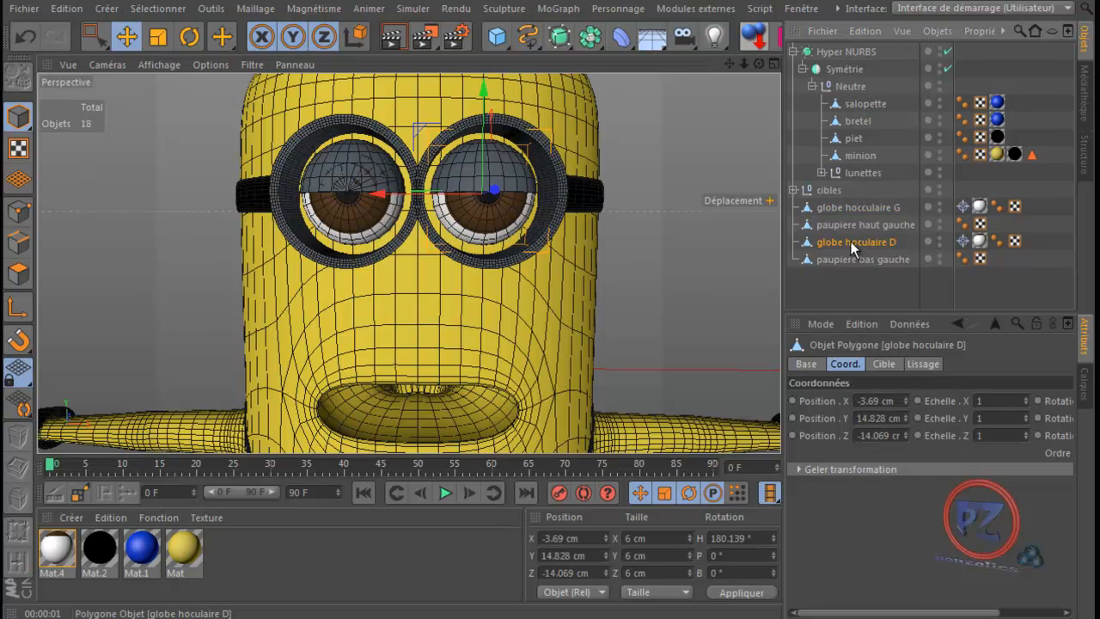
pyautogui.doubleClick(862, 401)
pyautogui.rightClick(866, 399)
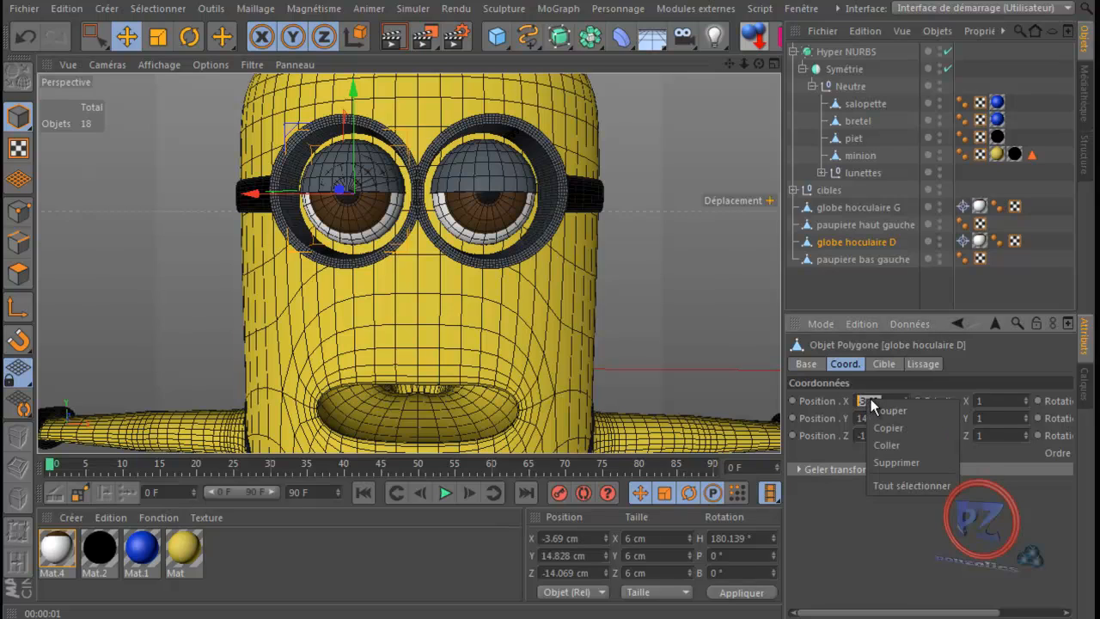
pyautogui.click(871, 399)
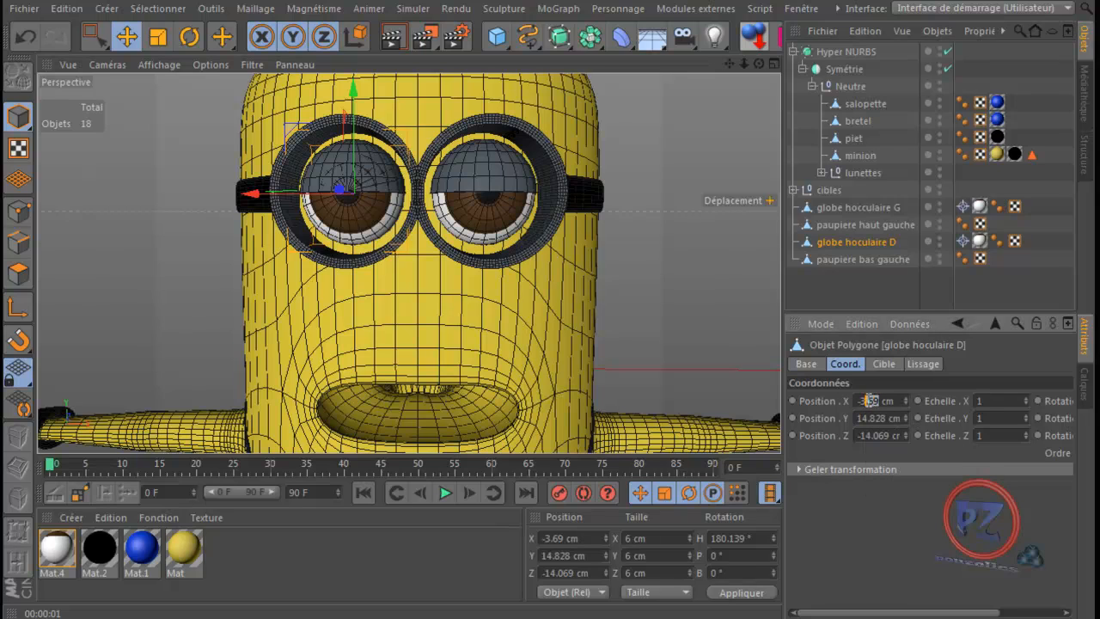
pyautogui.rightClick(864, 401)
pyautogui.click(888, 441)
pyautogui.press('Return')
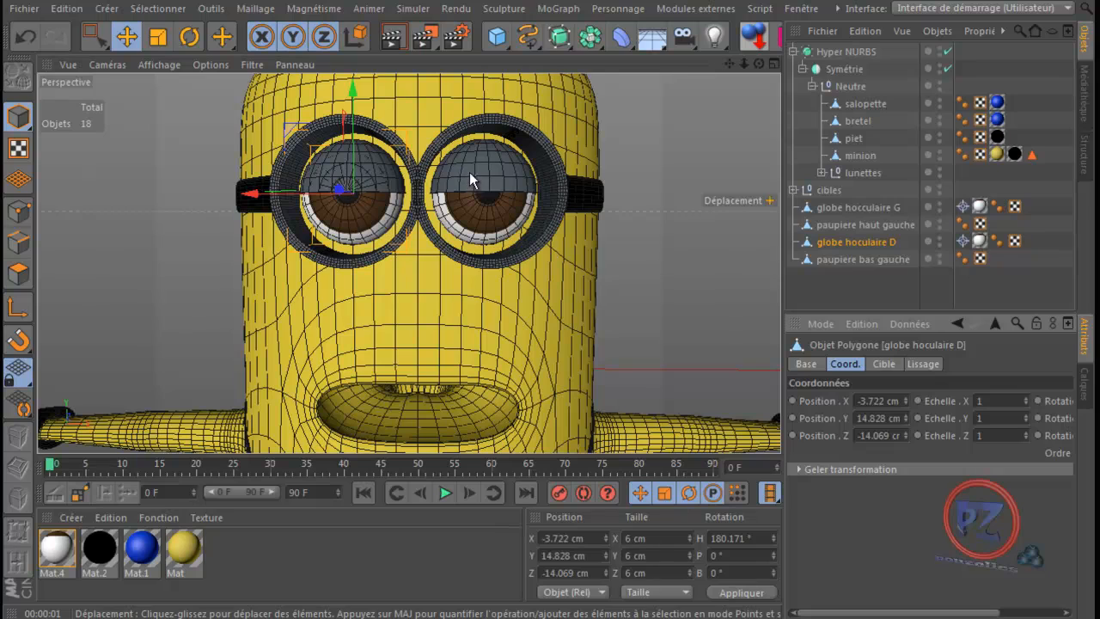
# - Duplicate paupiere haut gauche directly below itself and rename the copy "paupiere bas gauche"
pyautogui.click(848, 222)
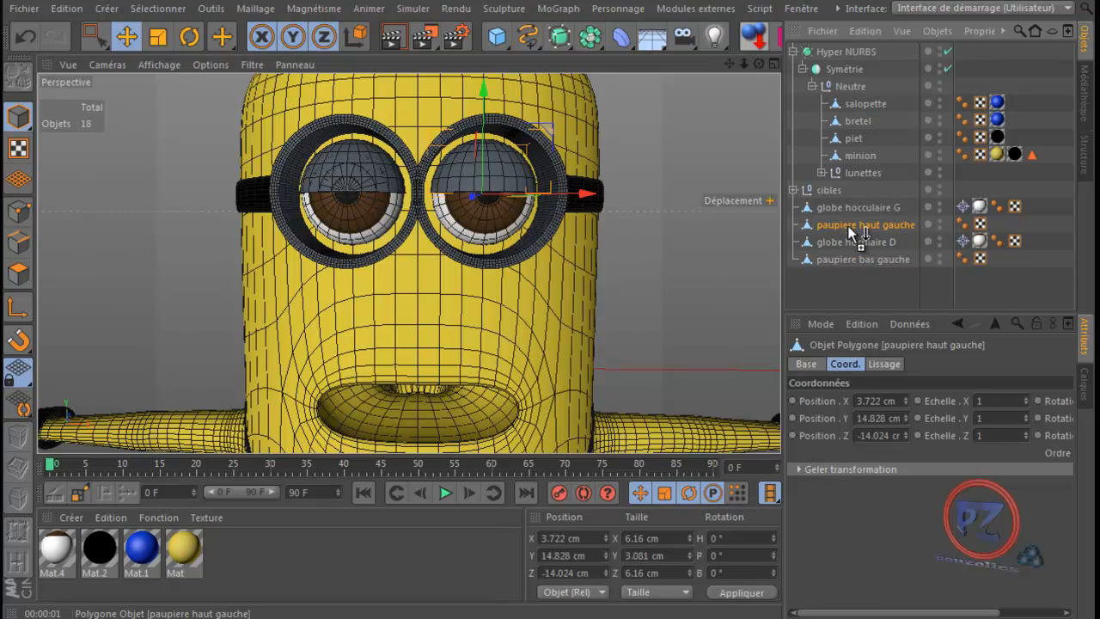
pyautogui.keyDown('ctrl'); pyautogui.moveTo(846, 230); pyautogui.dragTo(846, 230); pyautogui.keyUp('ctrl')
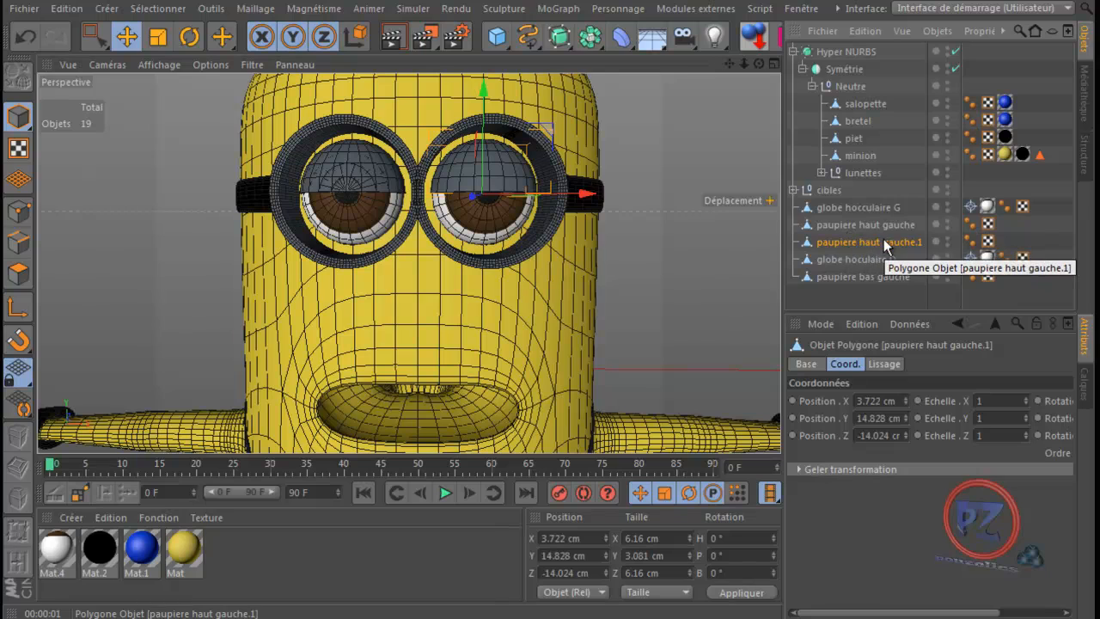
pyautogui.doubleClick(870, 241)
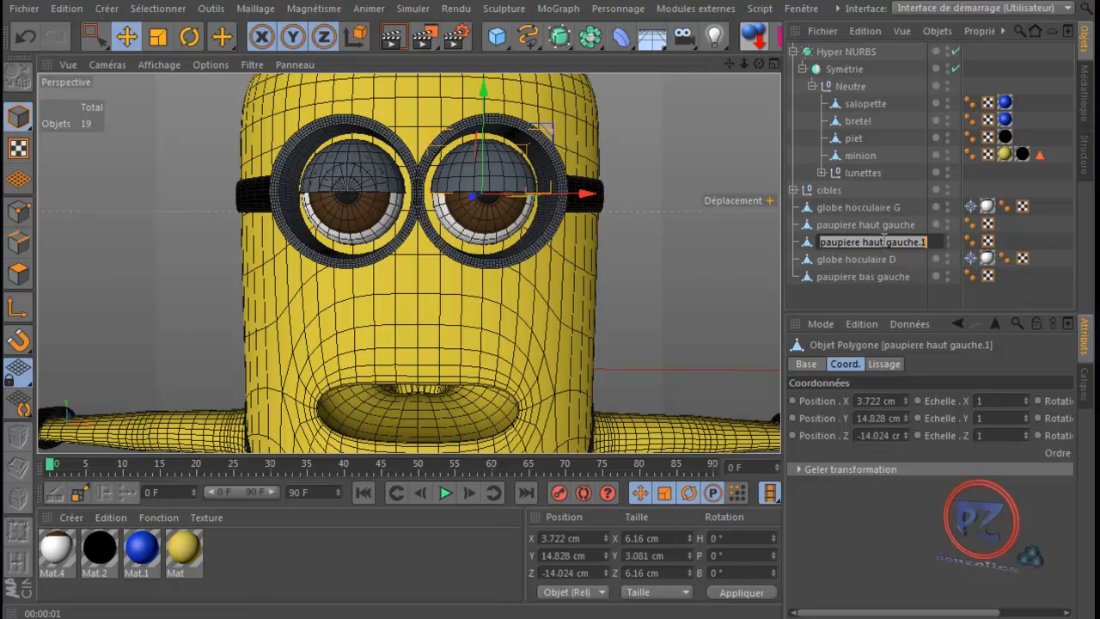
pyautogui.click(883, 241)
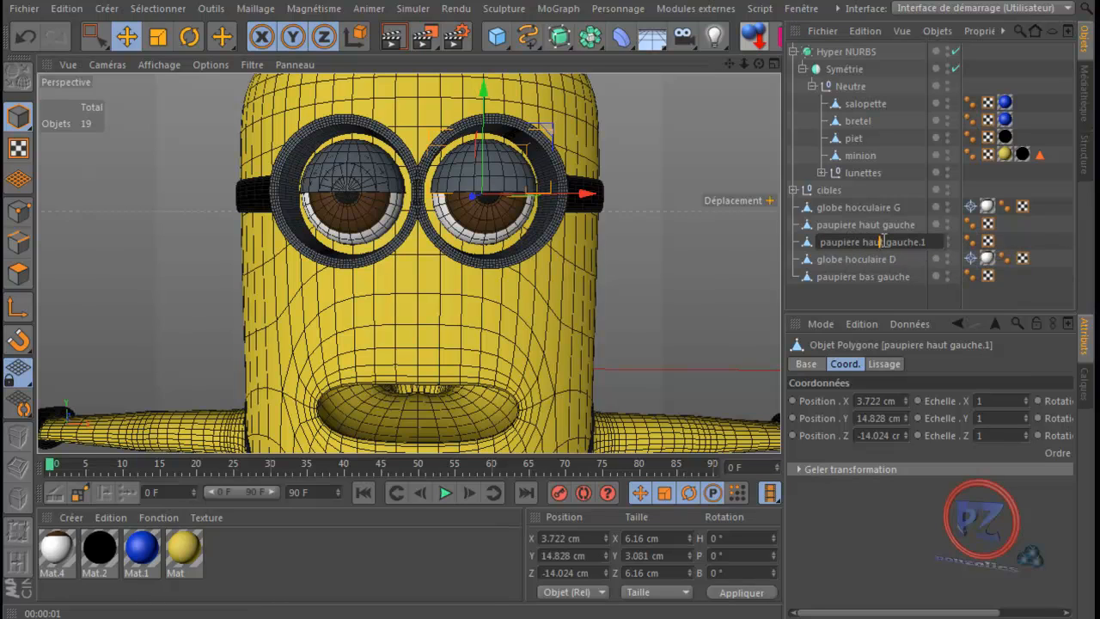
pyautogui.moveTo(883, 241); pyautogui.dragTo(862, 243)
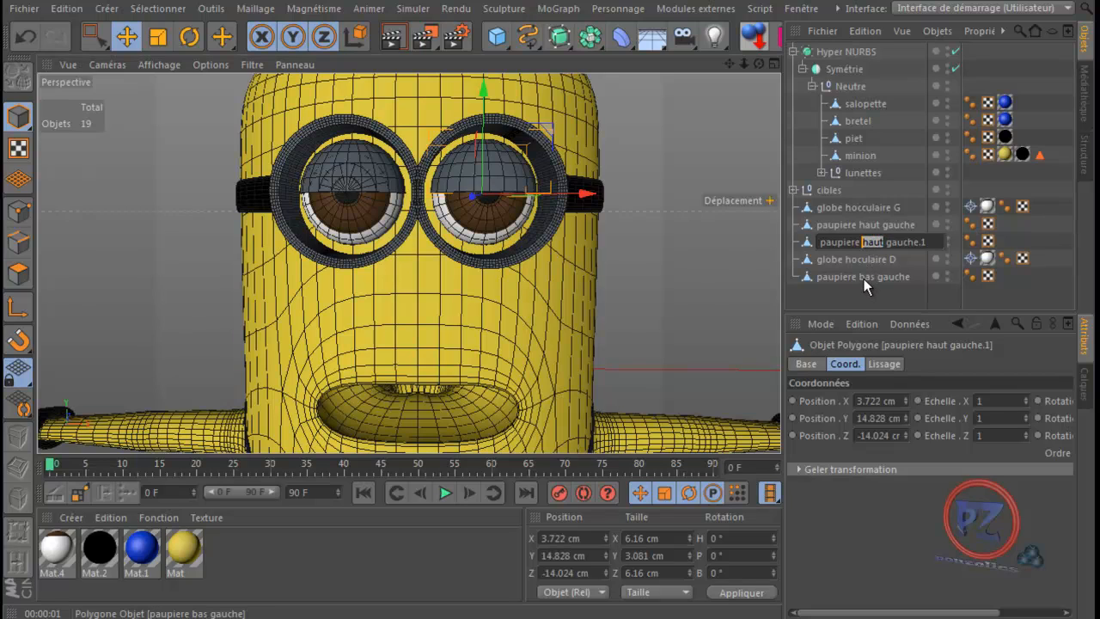
pyautogui.write('bas')
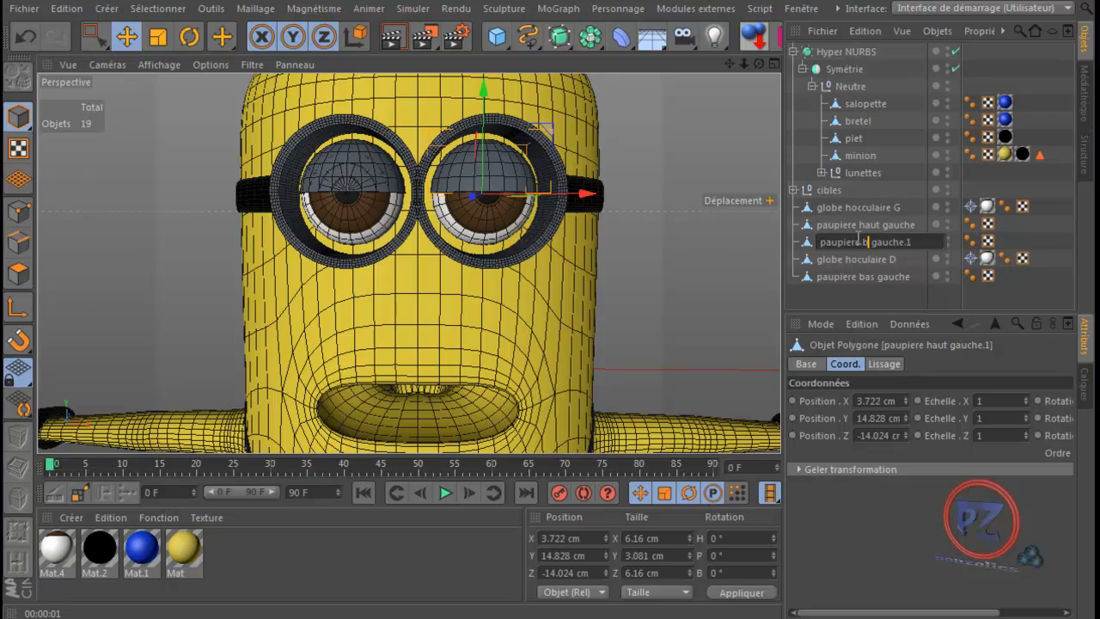
pyautogui.click(926, 241)
pyautogui.press('BackSpace')
pyautogui.press('BackSpace')
pyautogui.press('Return')
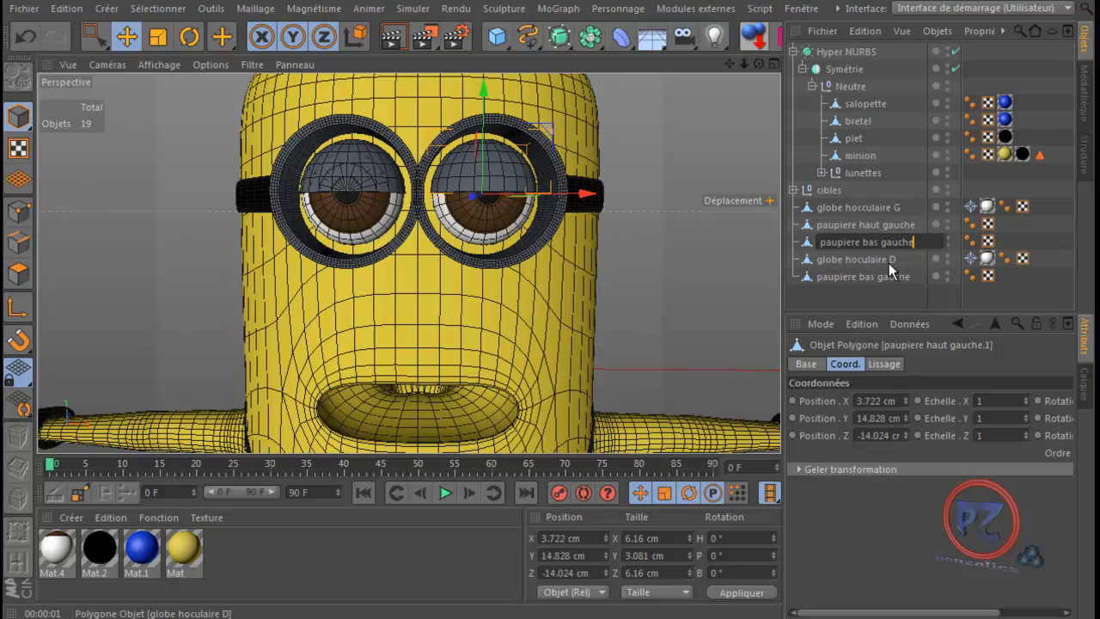
# - Rename the eyelid below globe hoculaire D as "paupiere haut droit"
pyautogui.click(866, 277)
pyautogui.doubleClick(867, 277)
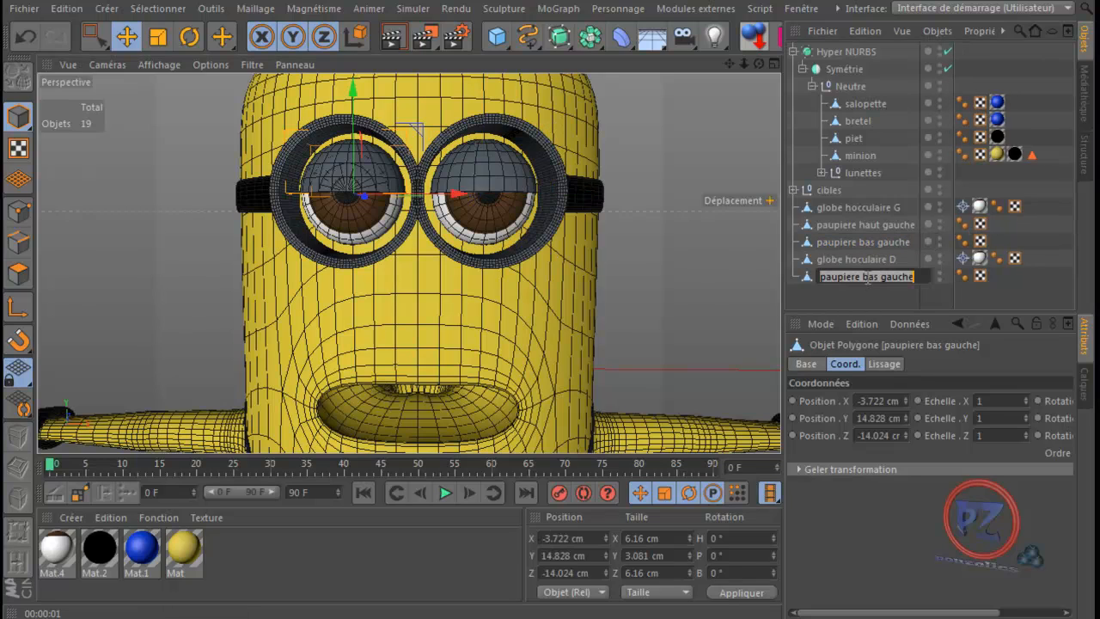
pyautogui.moveTo(915, 277); pyautogui.dragTo(866, 282)
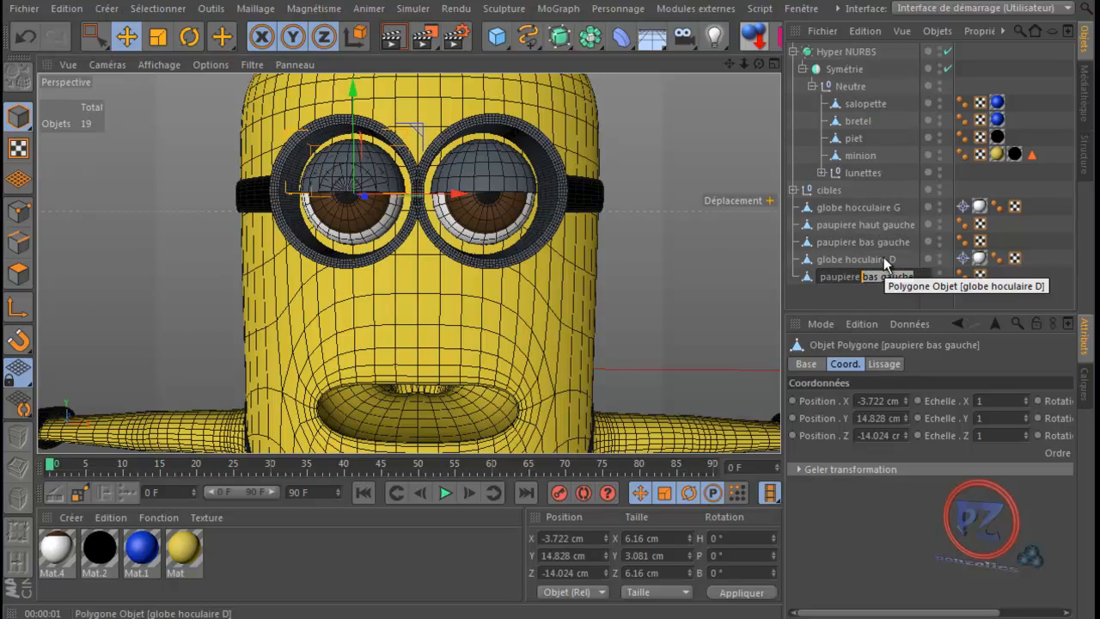
pyautogui.write('haut droit')
pyautogui.press('Return')
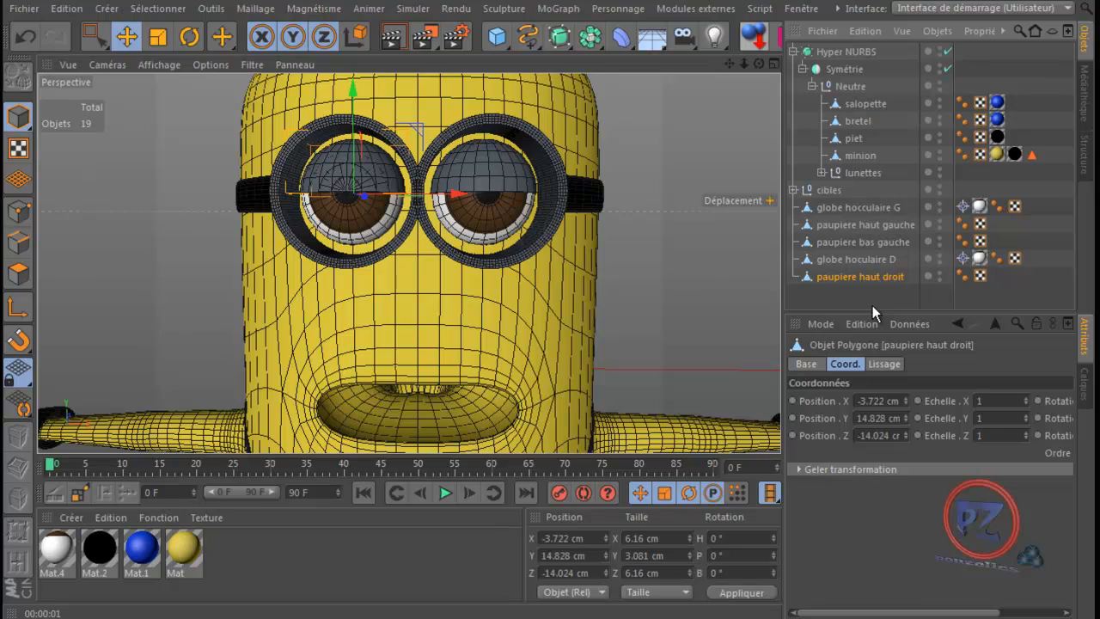
# - Rotate paupiere bas gauche 180° in pitch so it covers the lower half of the eye
pyautogui.click(852, 242)
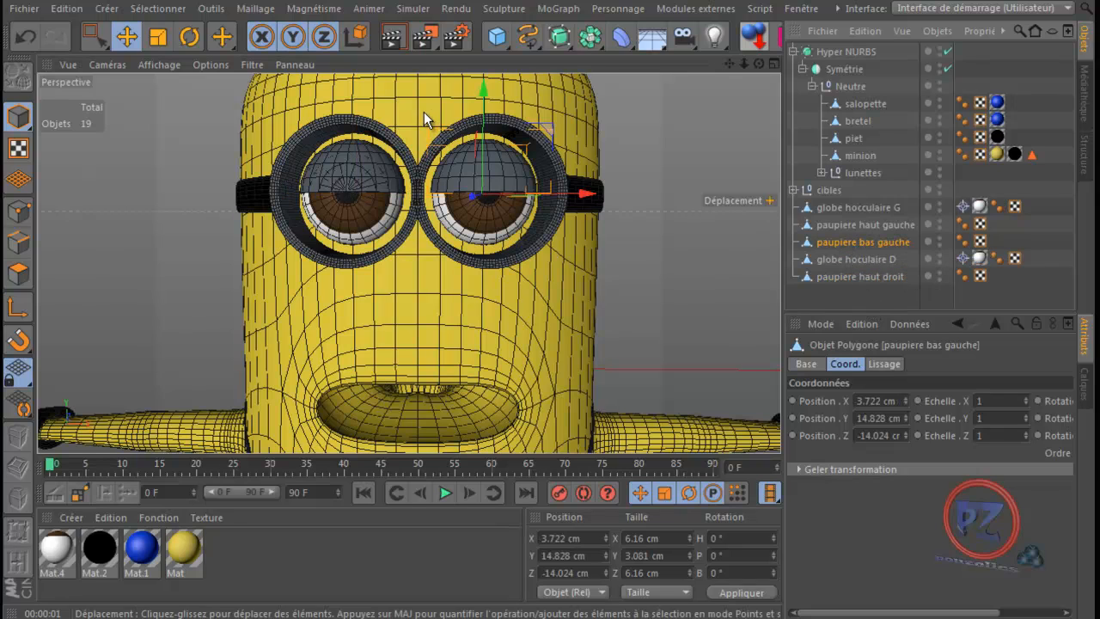
pyautogui.click(189, 37)
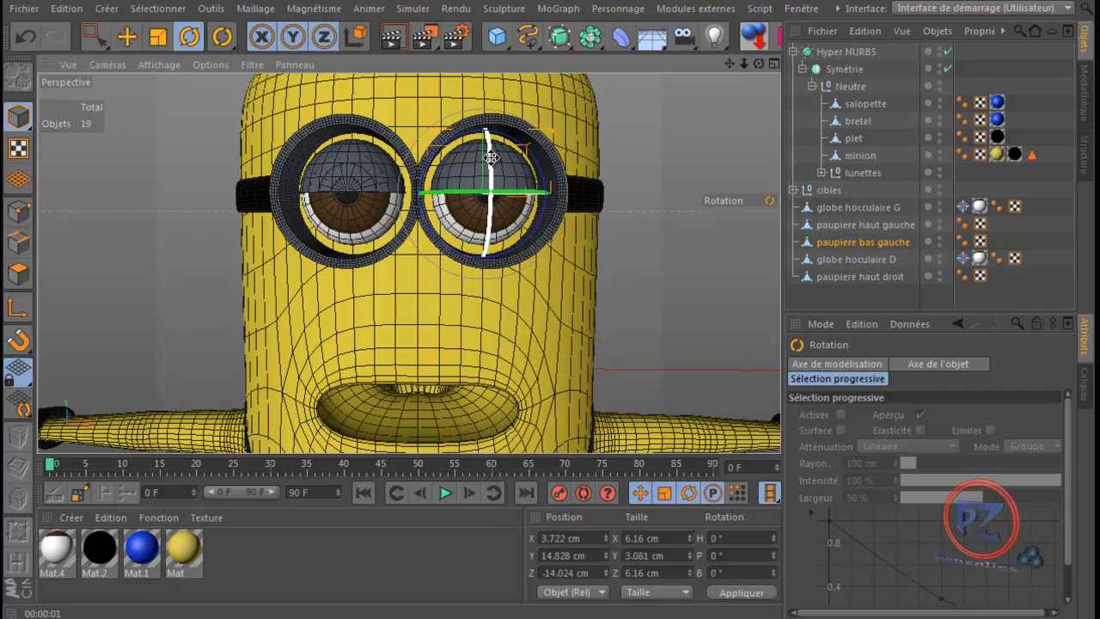
pyautogui.moveTo(490, 153); pyautogui.dragTo(548, 356)
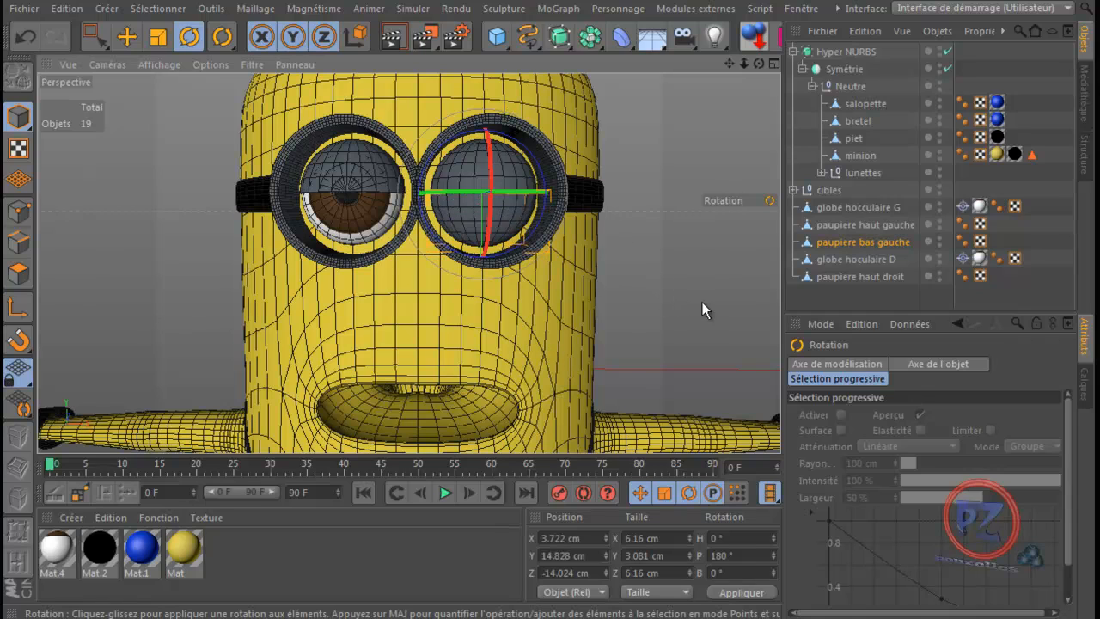
# - Reset the P rotation of paupiere bas gauche to 0°
pyautogui.click(854, 243)
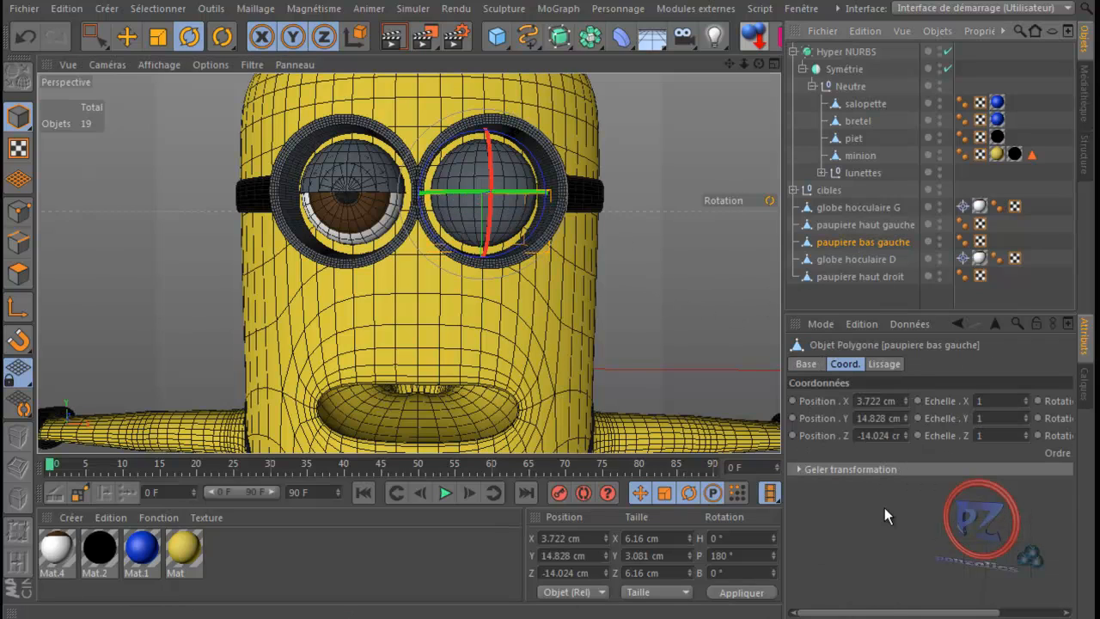
pyautogui.moveTo(920, 612); pyautogui.dragTo(989, 612)
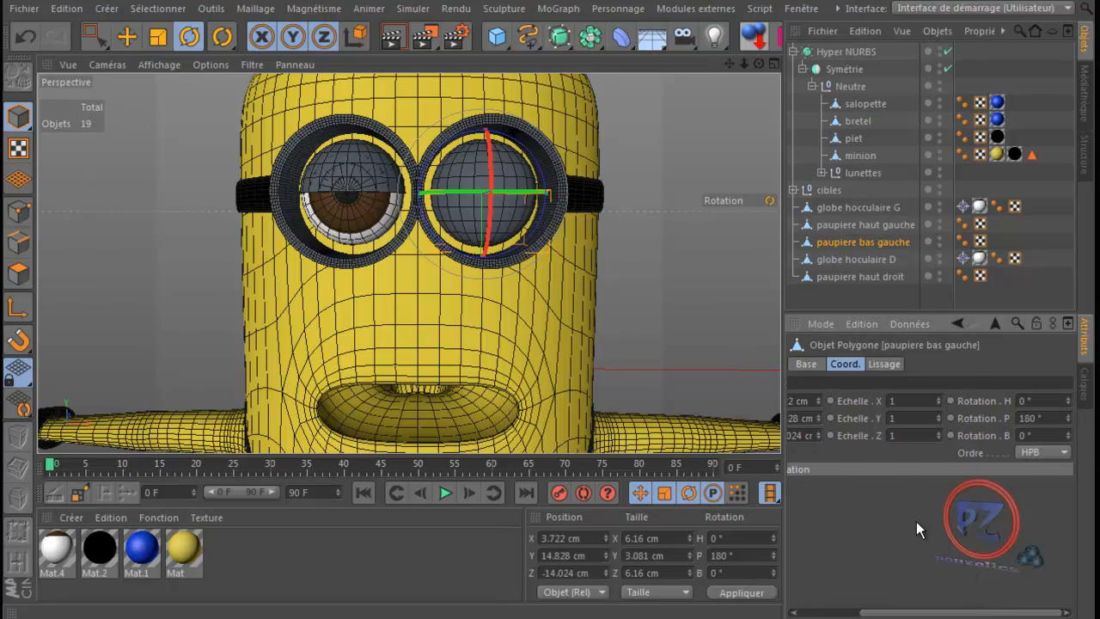
pyautogui.click(1030, 417)
pyautogui.write('0')
pyautogui.press('Return')
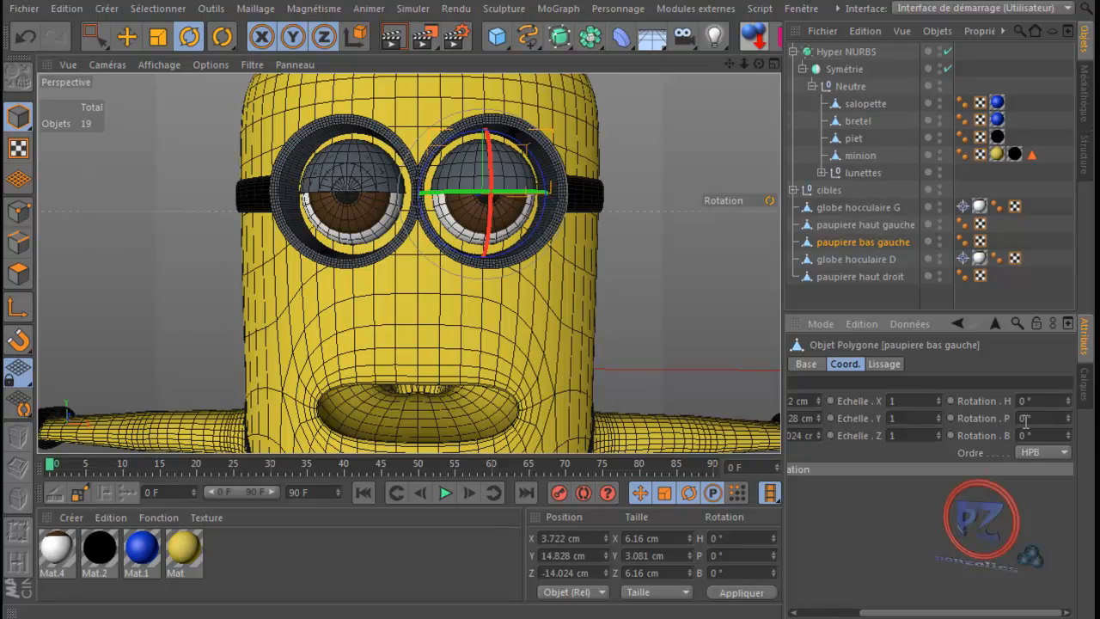
# - Set the P rotation of paupiere bas gauche to -180° to flip it over the lower eye
pyautogui.click(1021, 417)
pyautogui.write('-180')
pyautogui.press('Return')
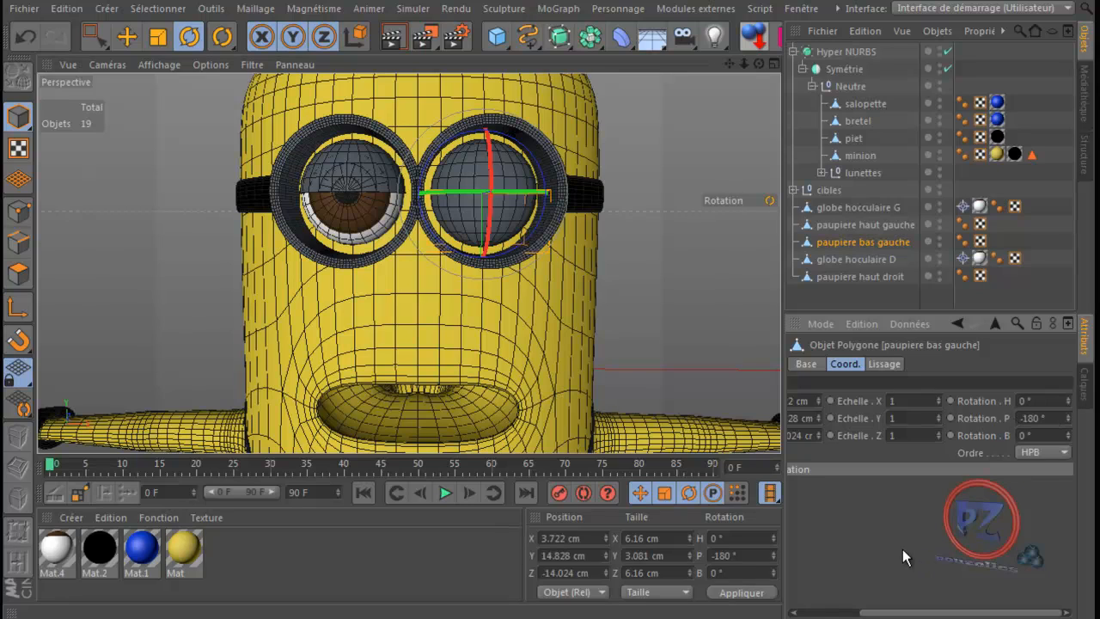
# - Test the lower eyelid's flip by setting its P rotation to 0° and applying -180° again
pyautogui.click(740, 555)
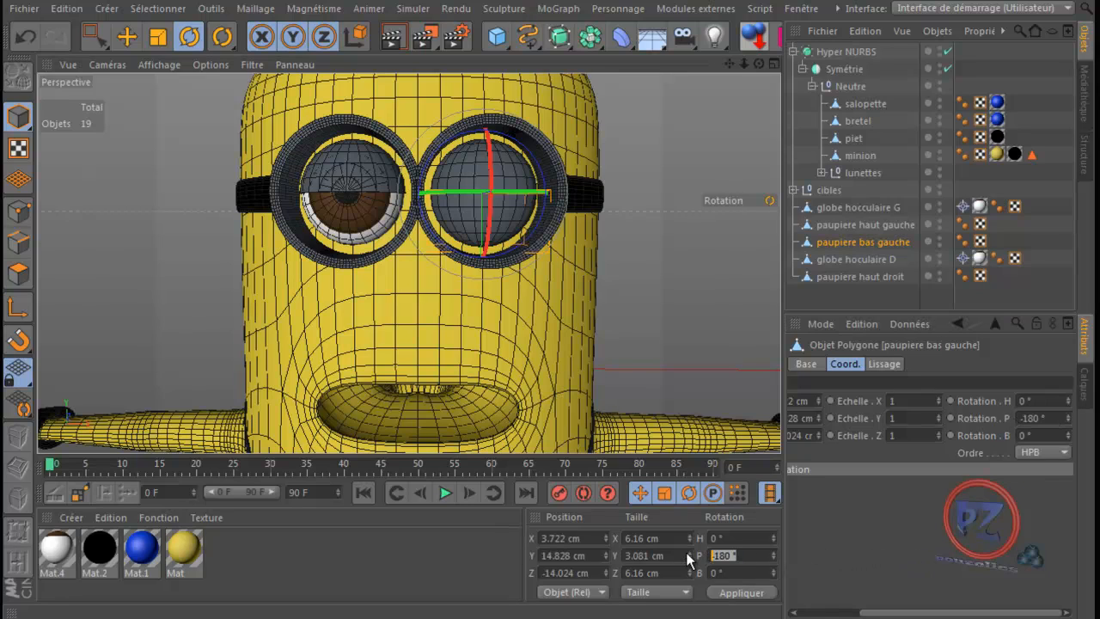
pyautogui.write('0')
pyautogui.press('Return')
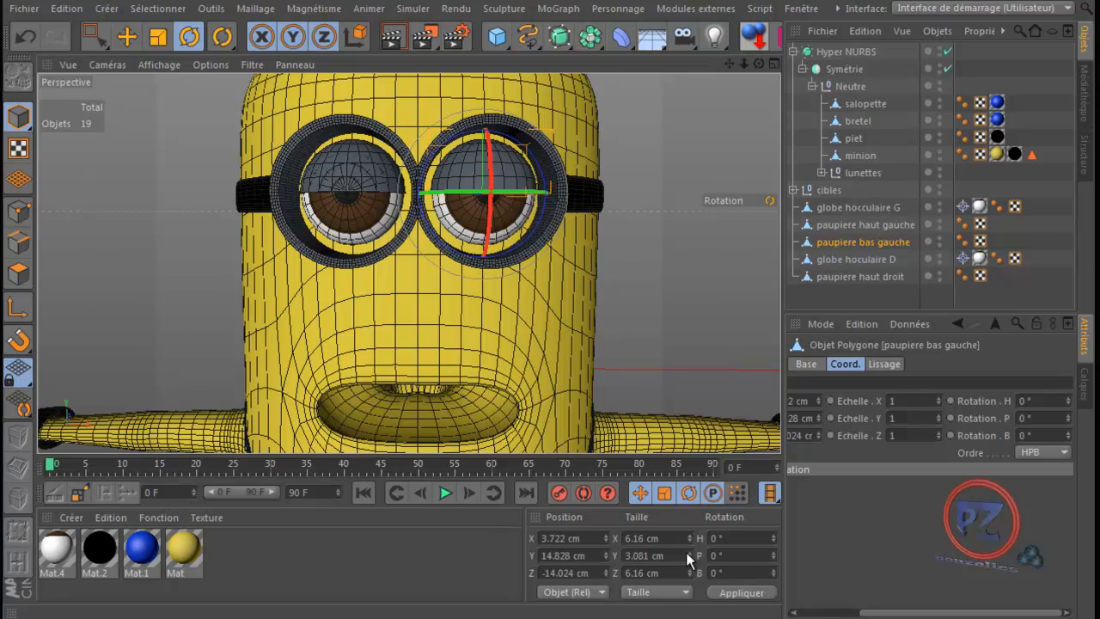
pyautogui.click(719, 555)
pyautogui.write('-180')
pyautogui.click(853, 557)
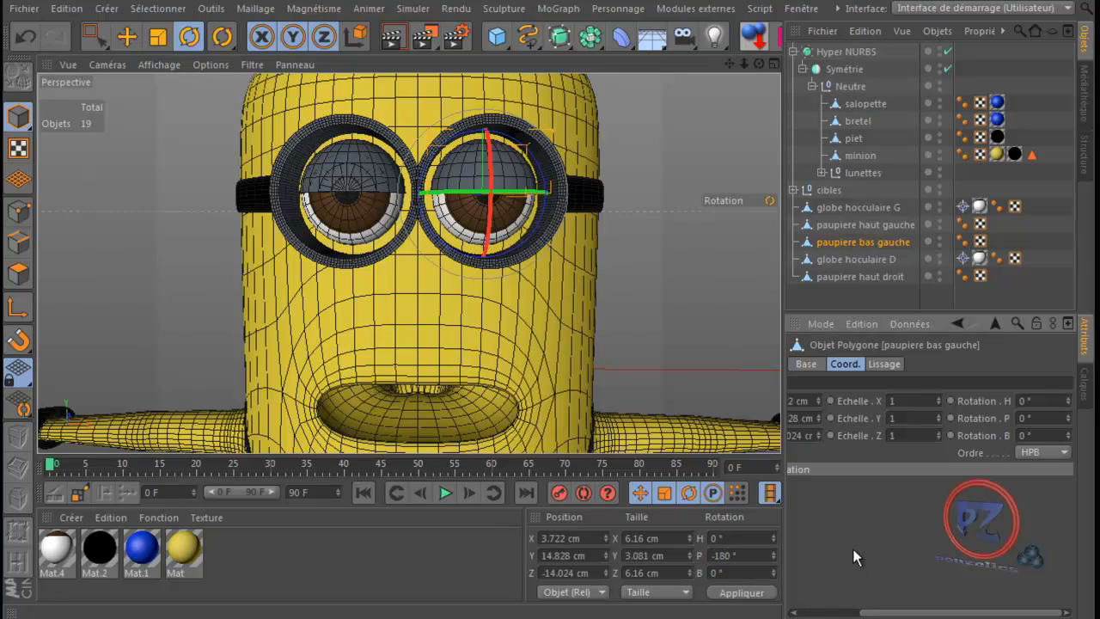
pyautogui.click(755, 591)
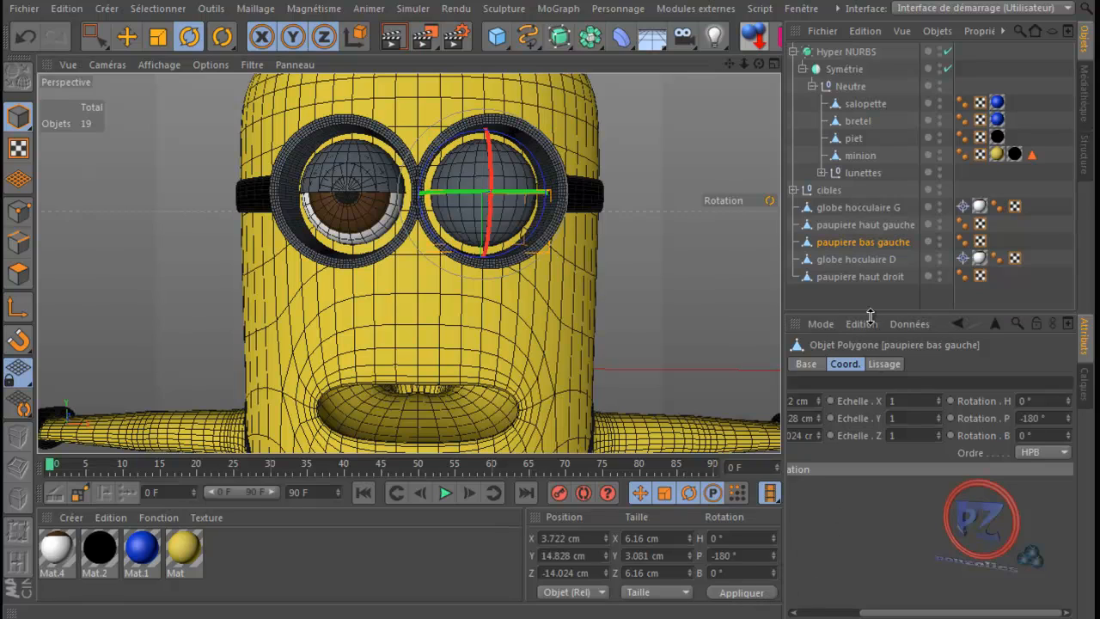
# - Move paupiere bas gauche to the end of the object list and return it below paupiere haut gauche
pyautogui.moveTo(855, 243); pyautogui.dragTo(859, 300)
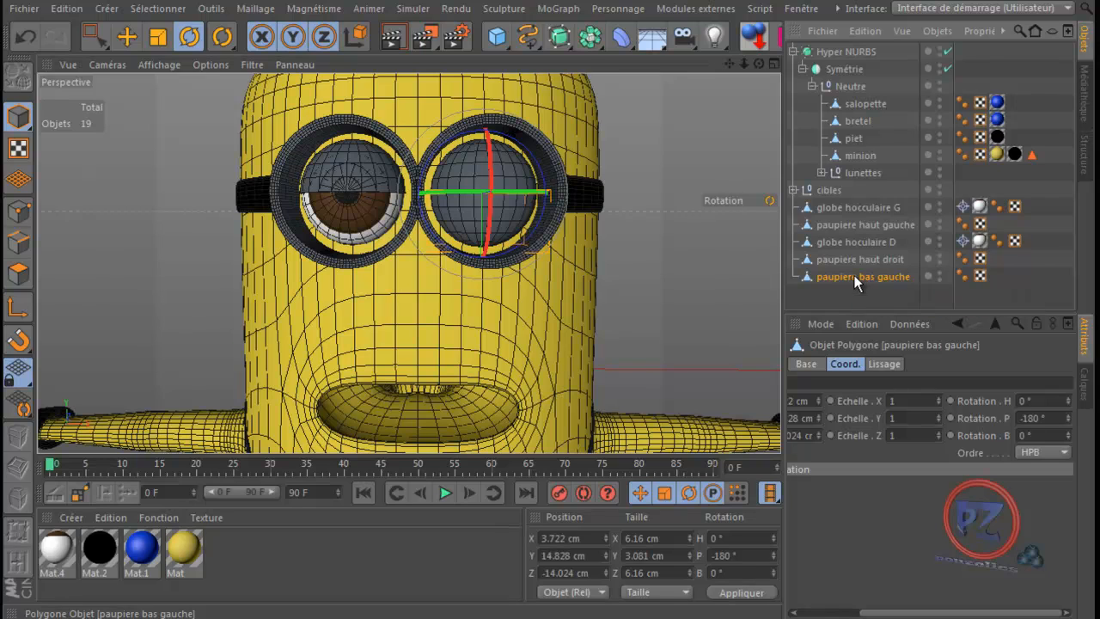
pyautogui.moveTo(858, 229); pyautogui.dragTo(858, 230)
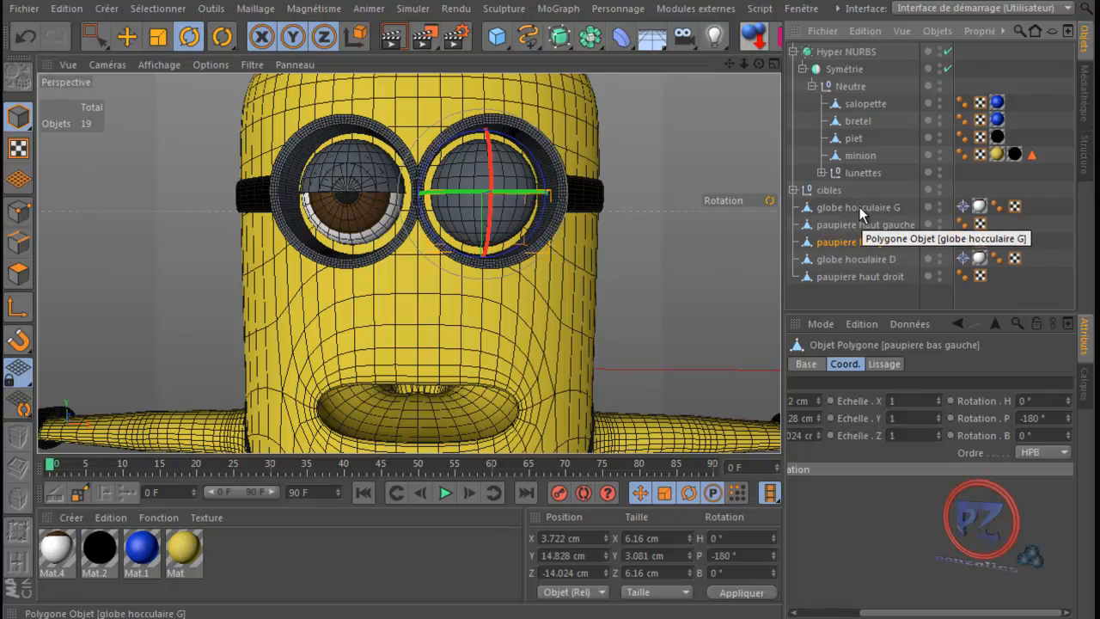
# - Group globe hocculaire G, paupiere haut gauche and paupiere bas gauche under one null object and expand the group
pyautogui.click(857, 207)
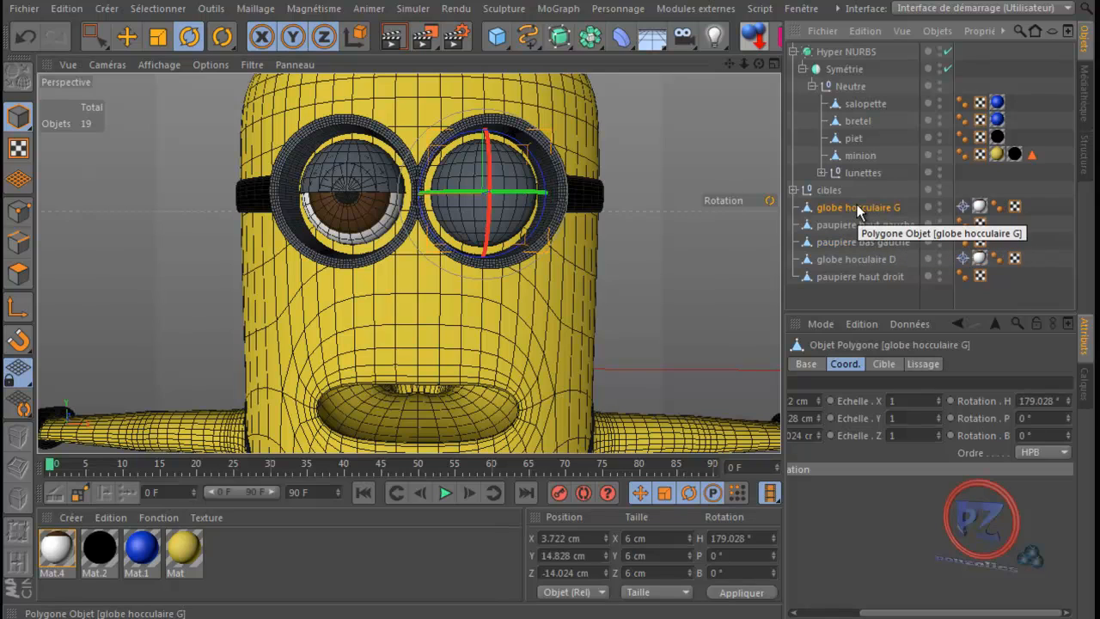
pyautogui.keyDown('ctrl'); pyautogui.click(849, 225); pyautogui.keyUp('ctrl')
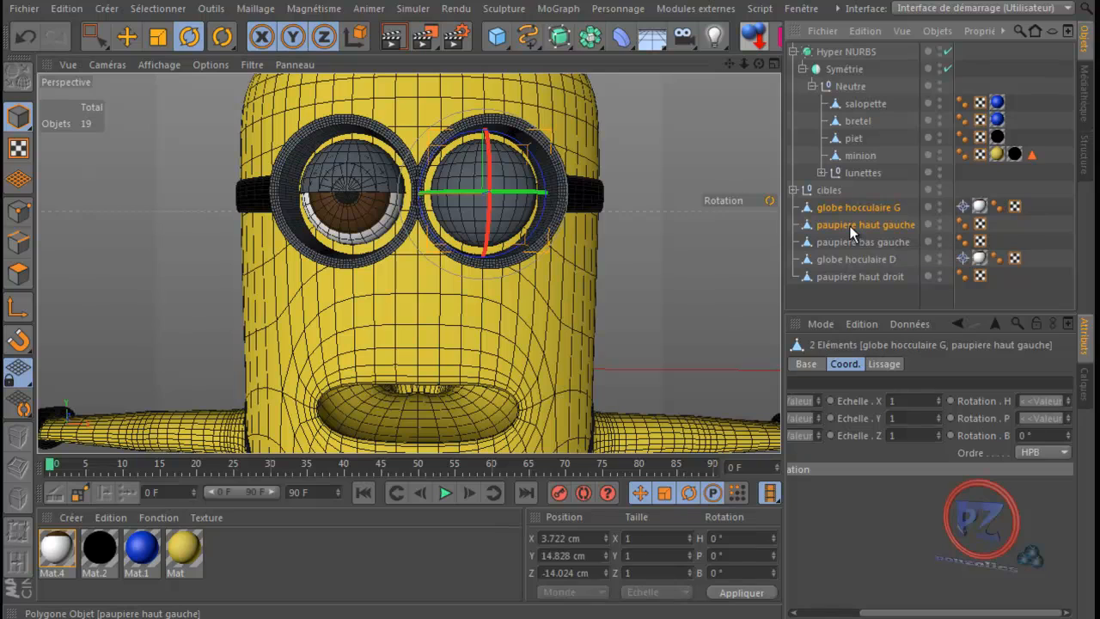
pyautogui.keyDown('ctrl'); pyautogui.click(850, 241); pyautogui.keyUp('ctrl')
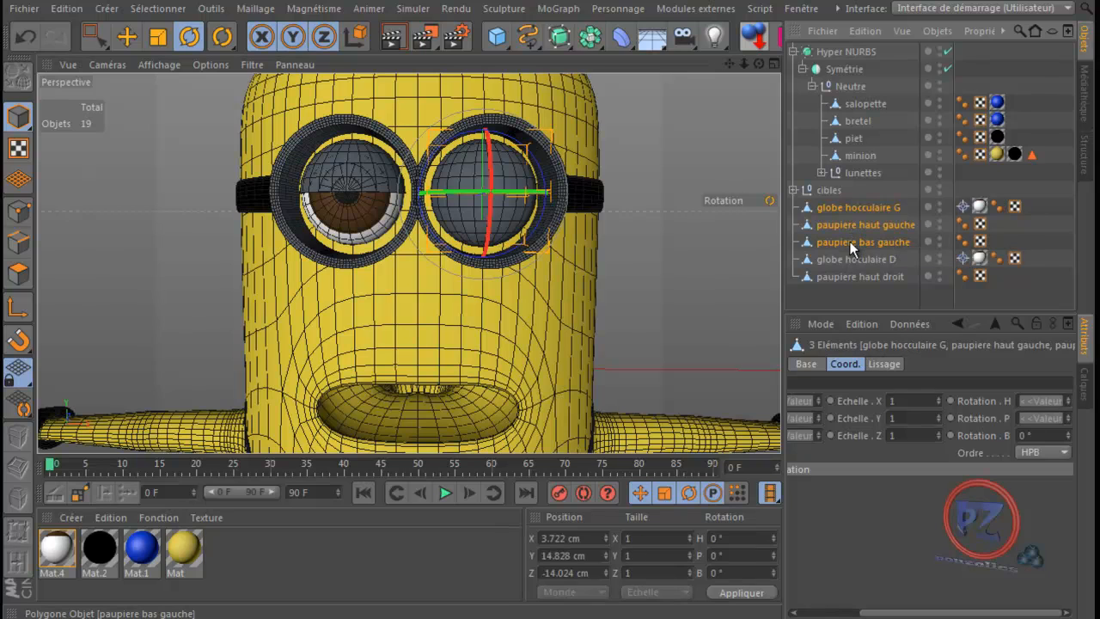
pyautogui.rightClick(850, 242)
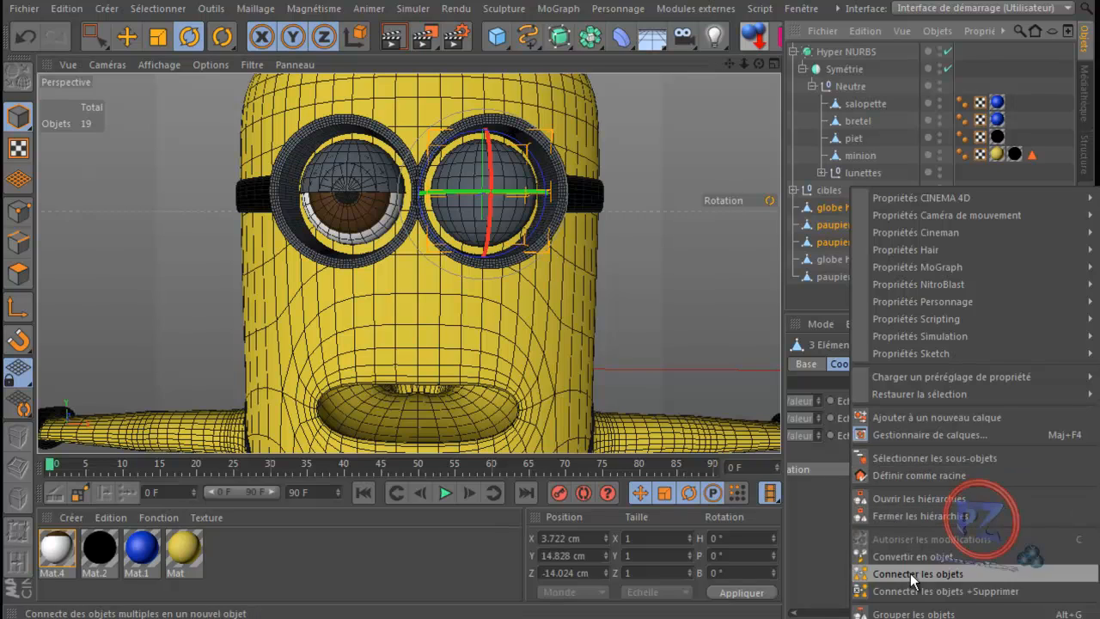
pyautogui.click(913, 614)
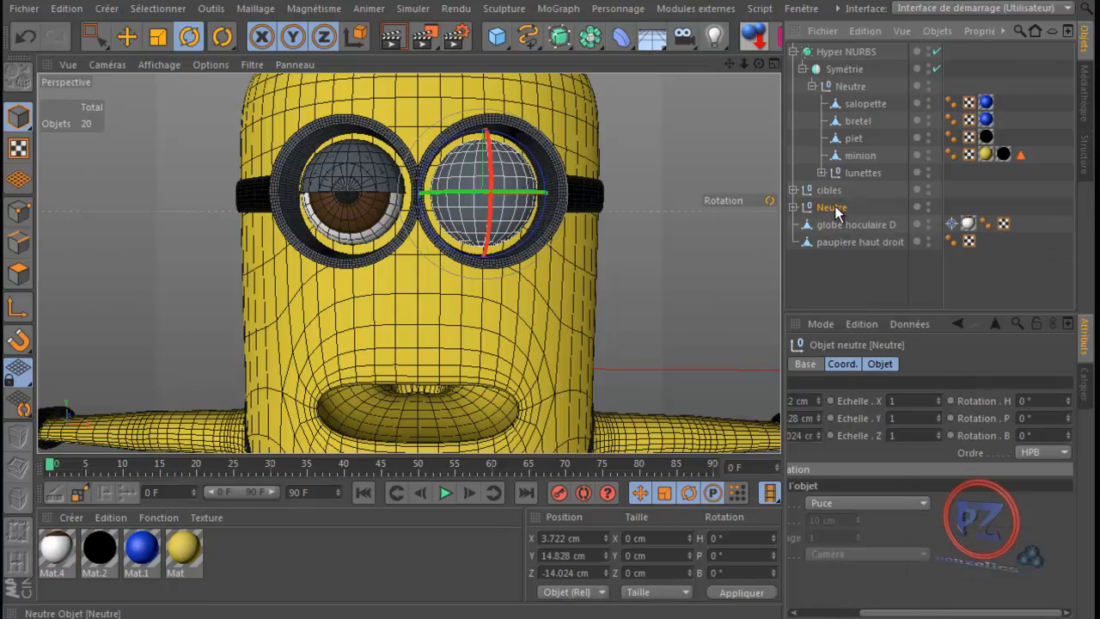
pyautogui.click(793, 207)
# - Set the P rotation of the grouped paupiere bas gauche to 0° and undo the change
pyautogui.click(863, 241)
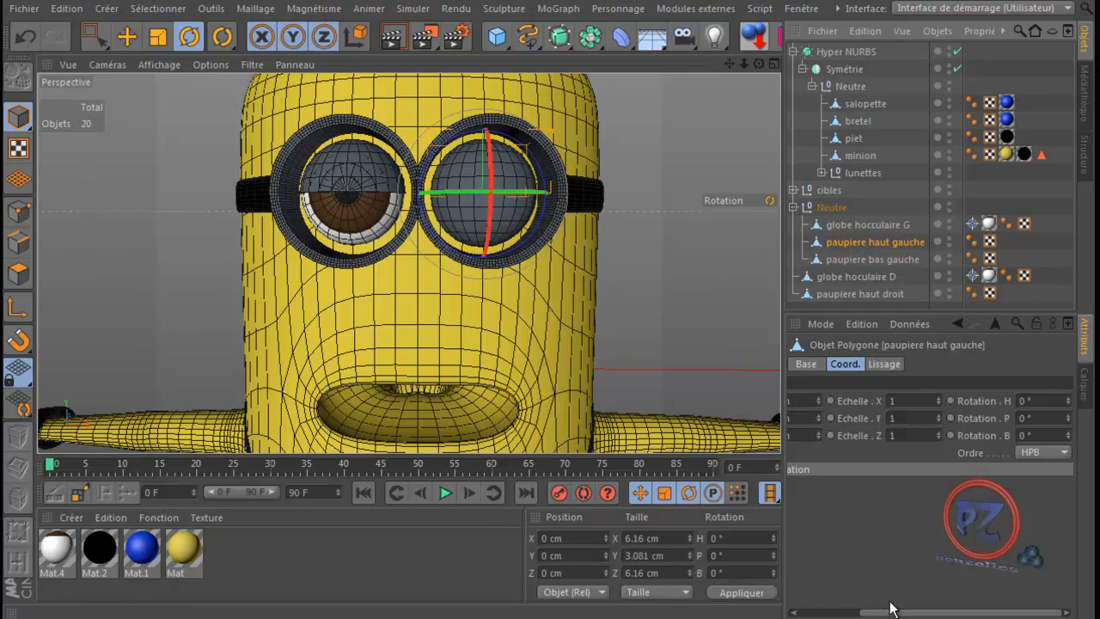
pyautogui.click(853, 258)
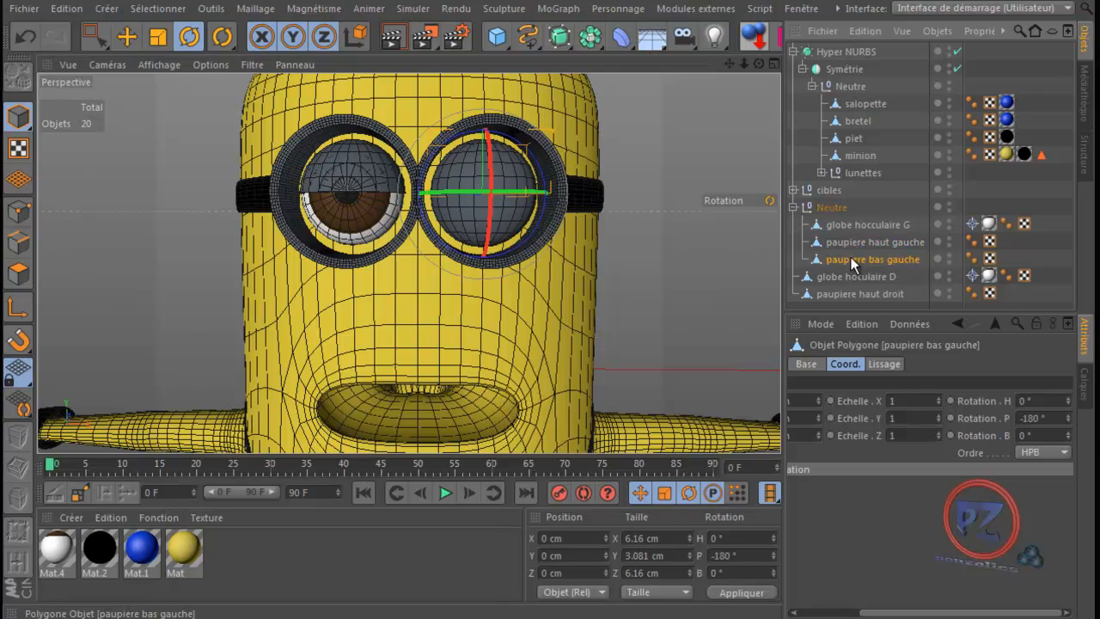
pyautogui.doubleClick(751, 554)
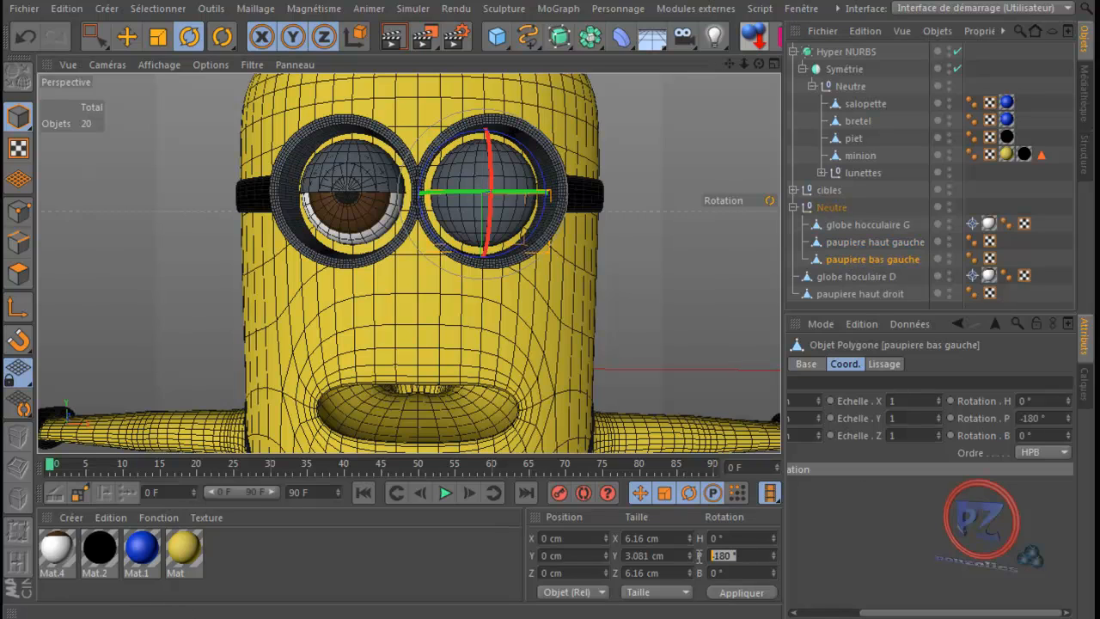
pyautogui.write('0')
pyautogui.press('Return')
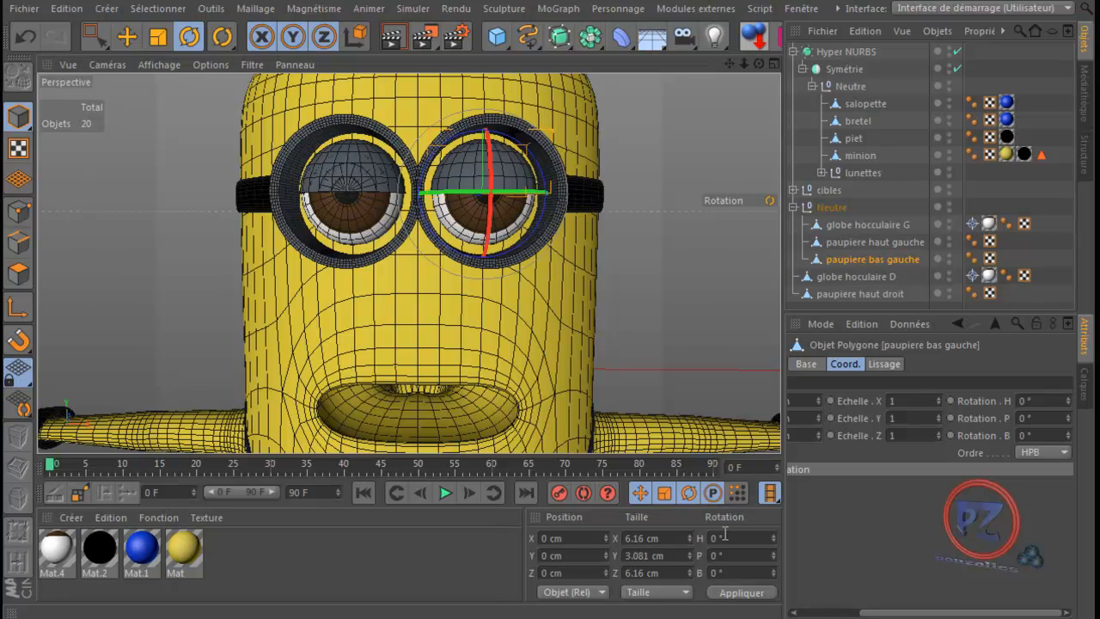
pyautogui.click(24, 37)
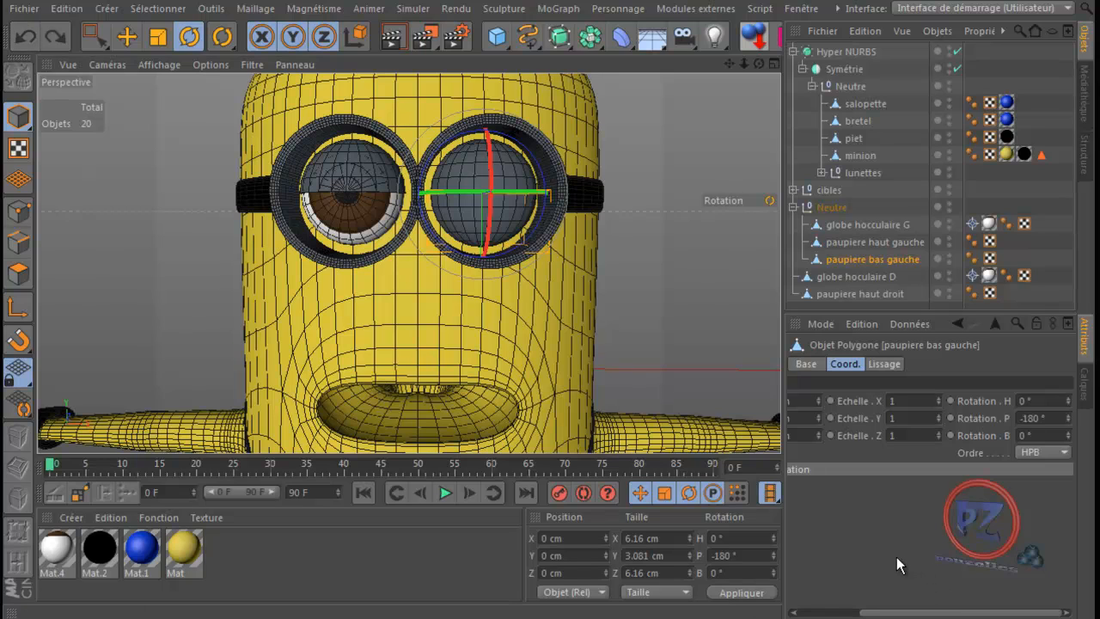
# - Rotate only the axis of paupiere bas gauche and set its P rotation to 0°, leaving the eyelid geometry in place
pyautogui.click(846, 259)
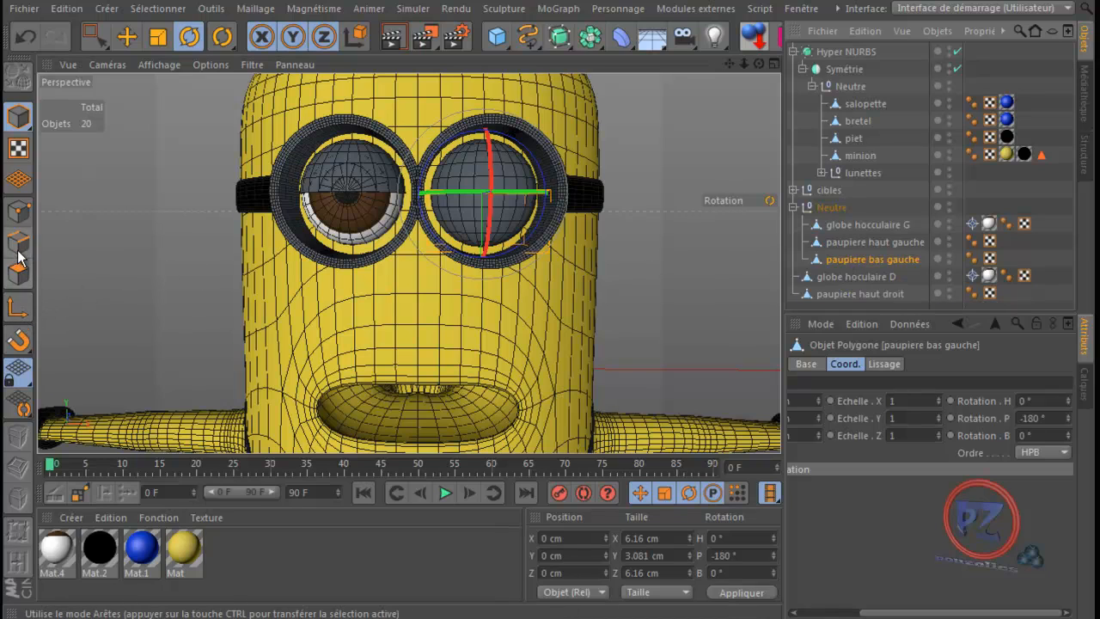
pyautogui.click(18, 306)
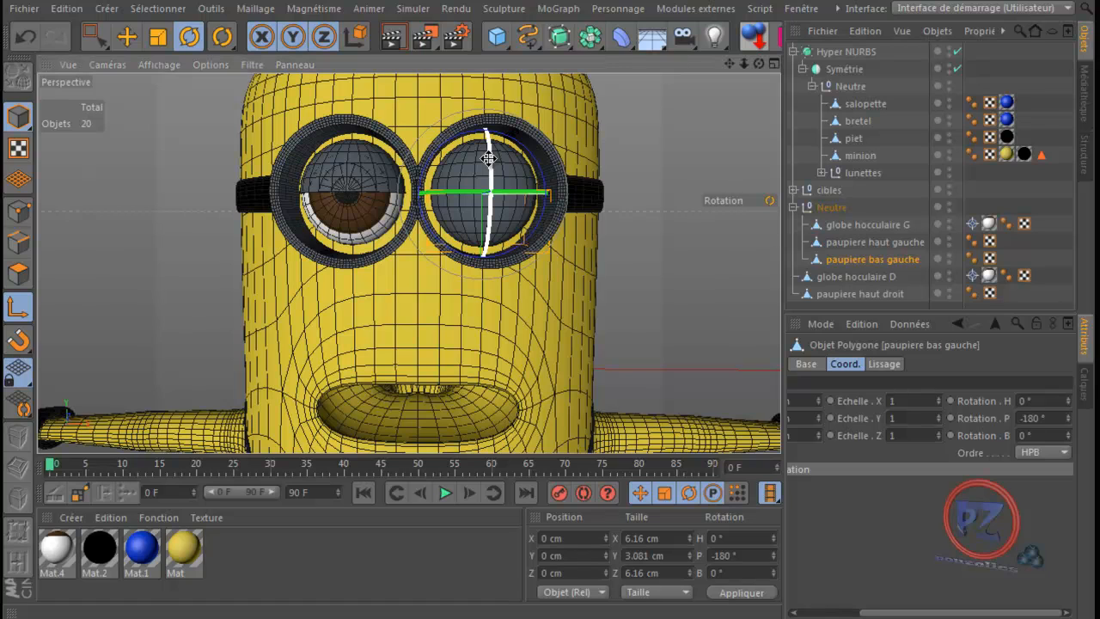
pyautogui.moveTo(488, 159); pyautogui.dragTo(496, 388)
pyautogui.click(756, 556)
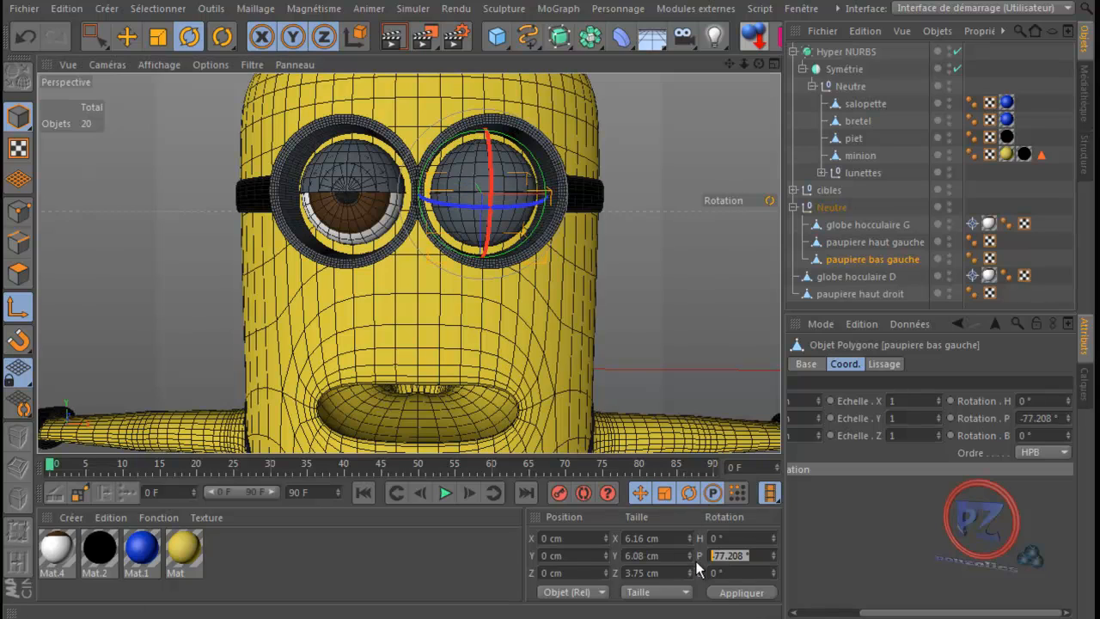
pyautogui.write('0')
pyautogui.press('Return')
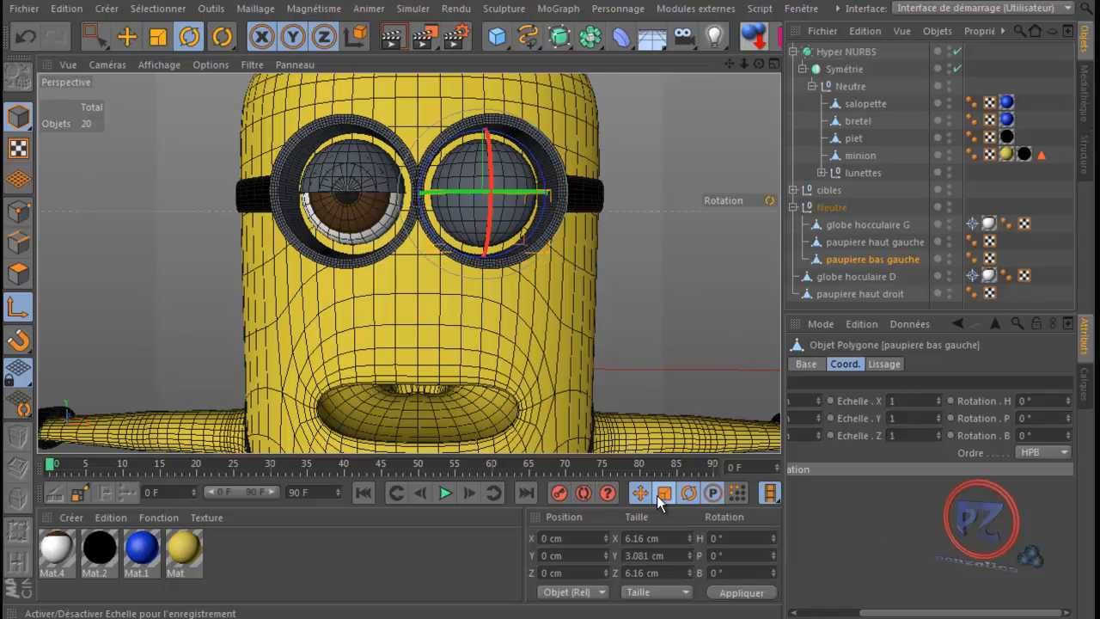
pyautogui.click(15, 308)
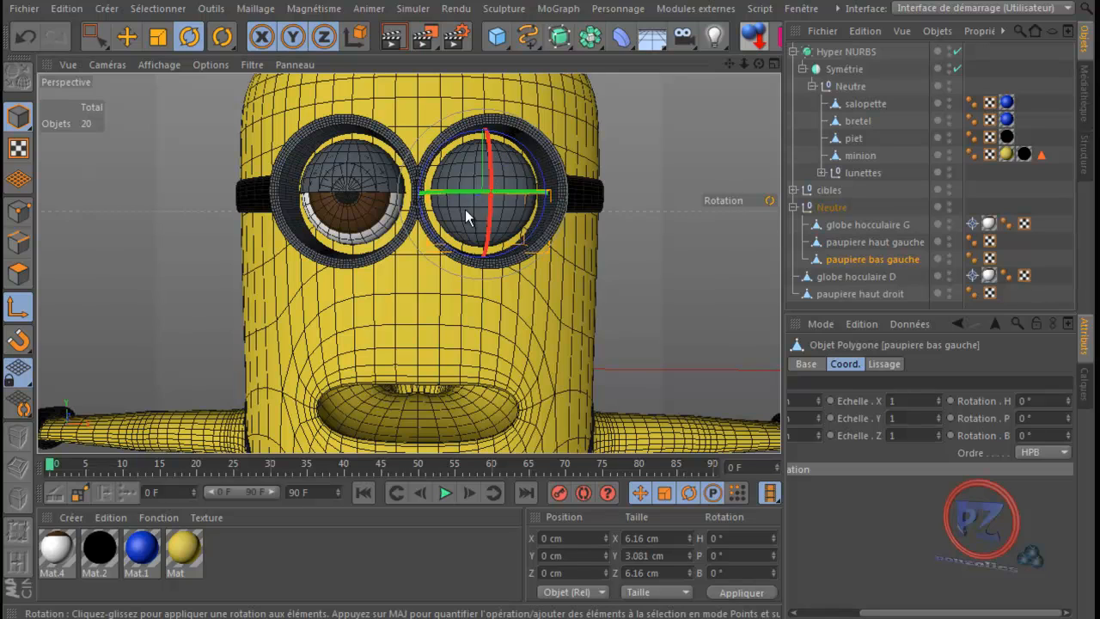
pyautogui.click(14, 309)
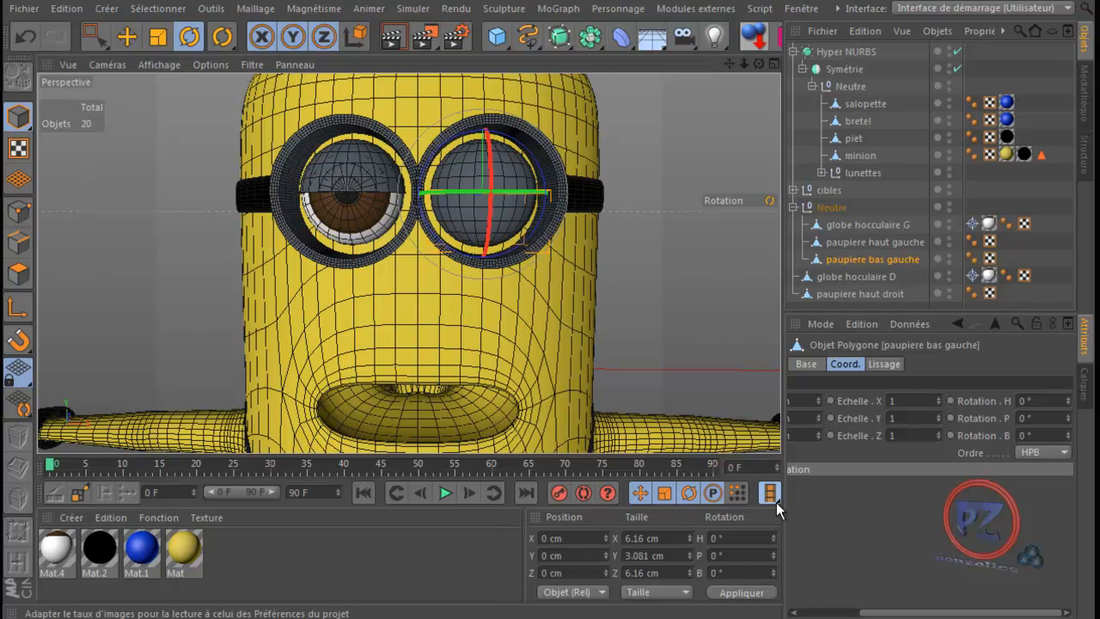
# - Collapse the Neutre eye group, duplicate paupiere haut droit and rename the copy paupiere bas droit
pyautogui.click(792, 207)
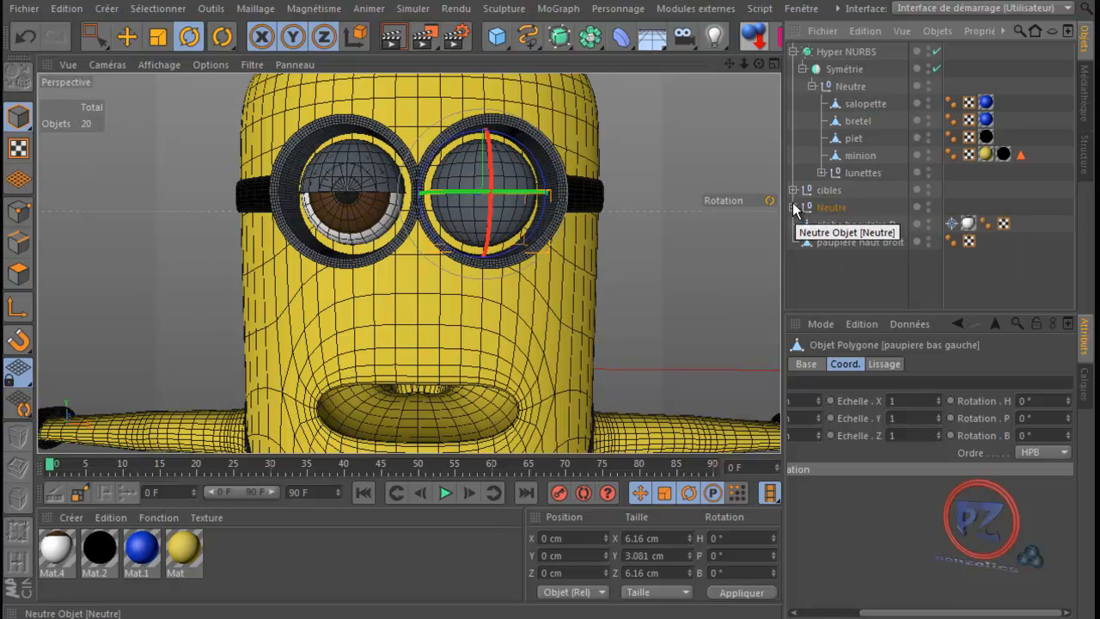
pyautogui.click(838, 242)
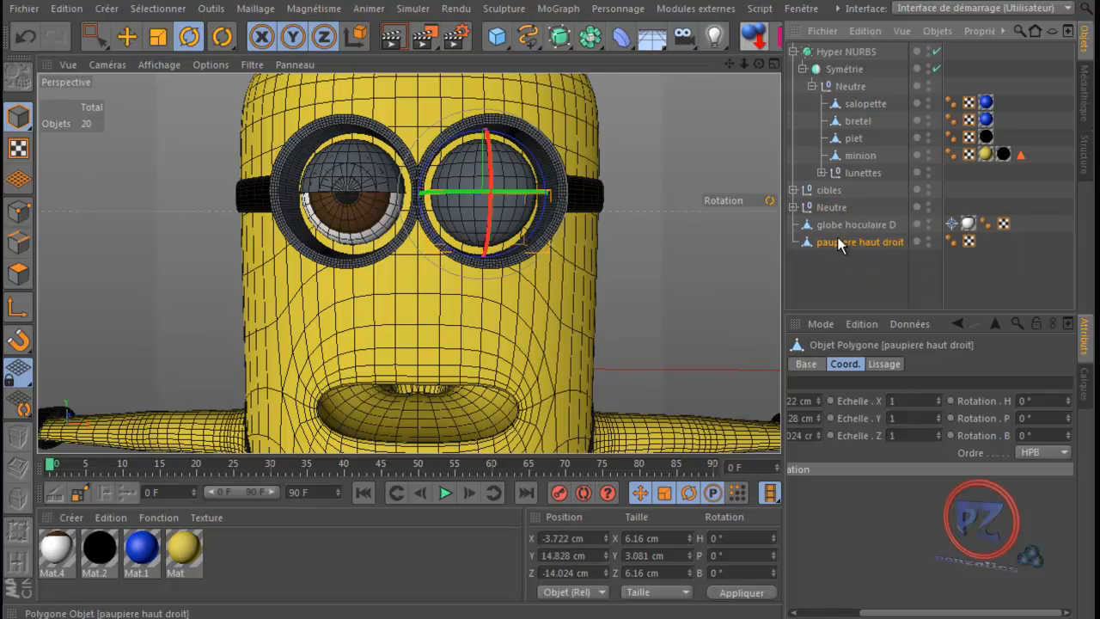
pyautogui.keyDown('ctrl'); pyautogui.moveTo(837, 237); pyautogui.dragTo(839, 251); pyautogui.keyUp('ctrl')
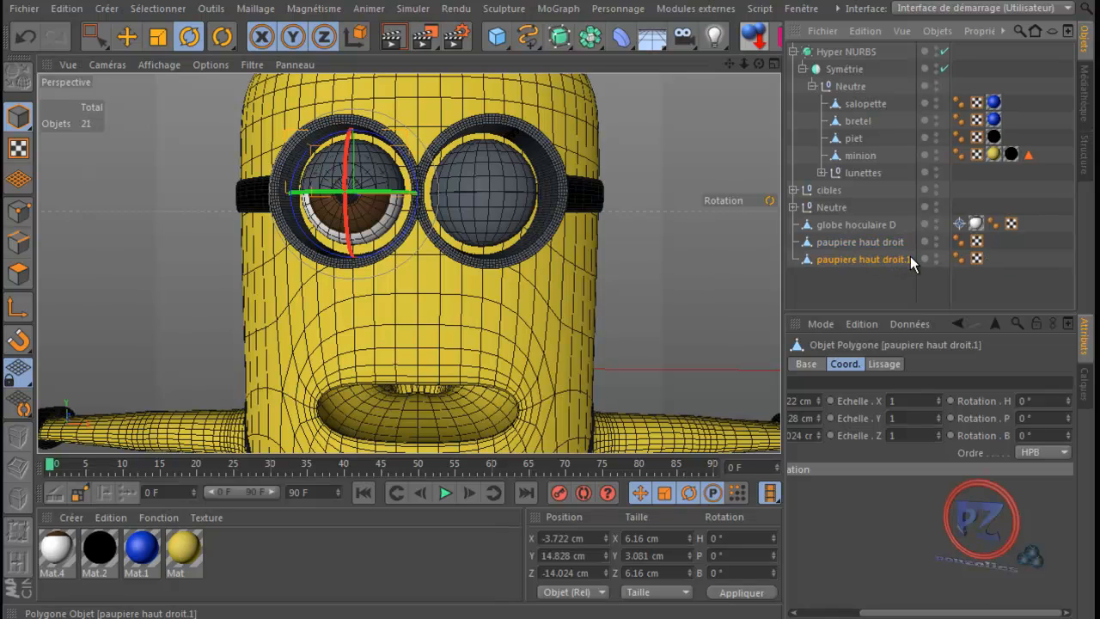
pyautogui.doubleClick(887, 260)
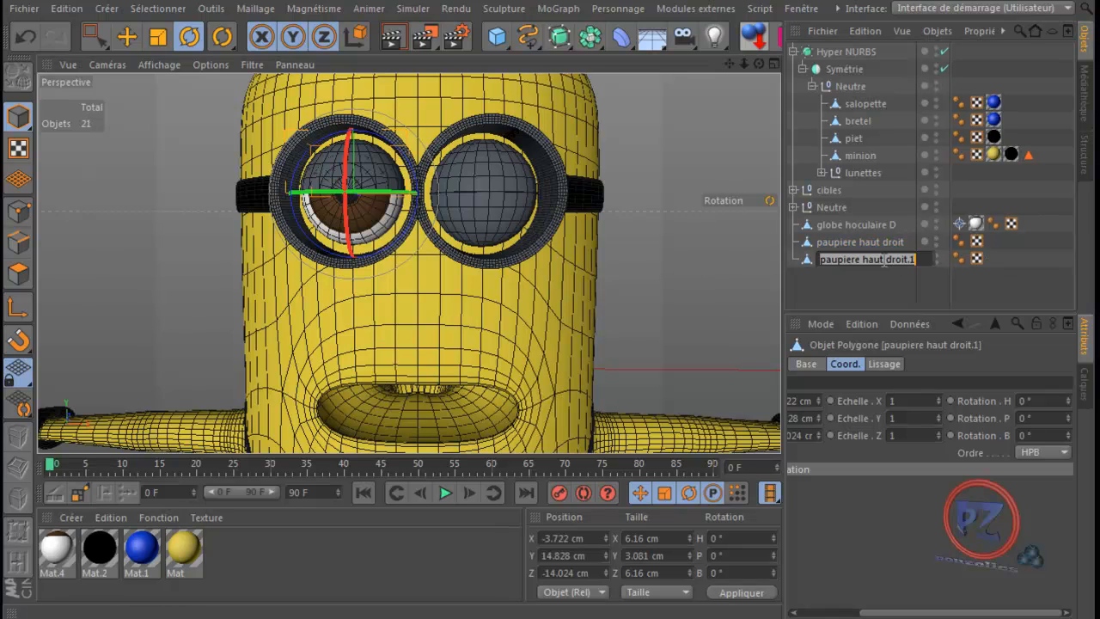
pyautogui.click(874, 260)
pyautogui.doubleClick(871, 259)
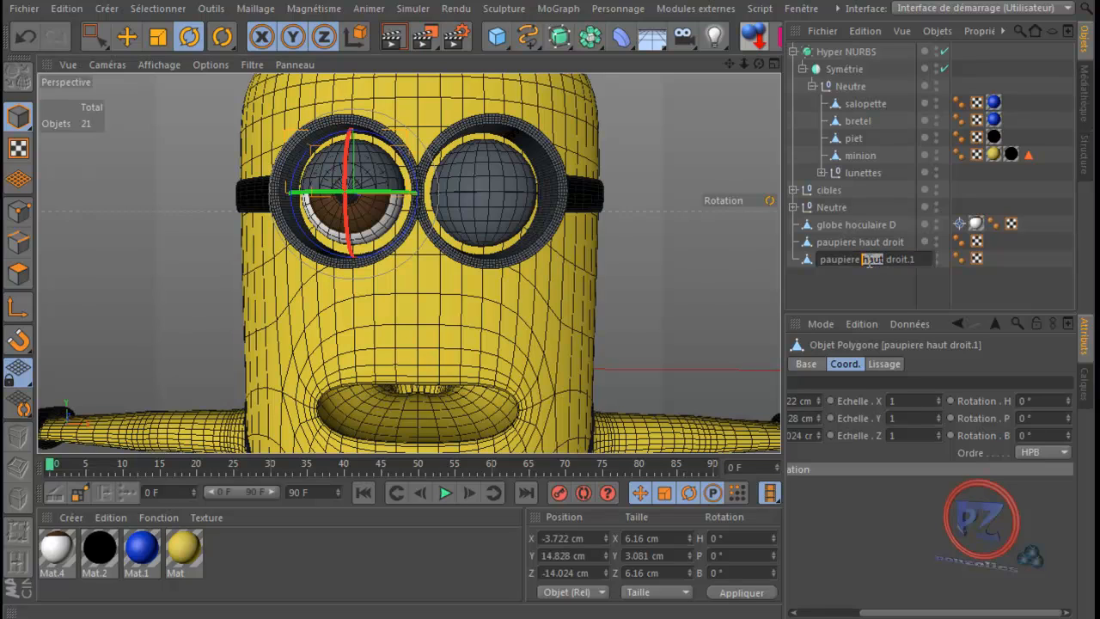
pyautogui.write('bas')
pyautogui.click(916, 259)
pyautogui.press('BackSpace')
pyautogui.press('BackSpace')
pyautogui.press('Return')
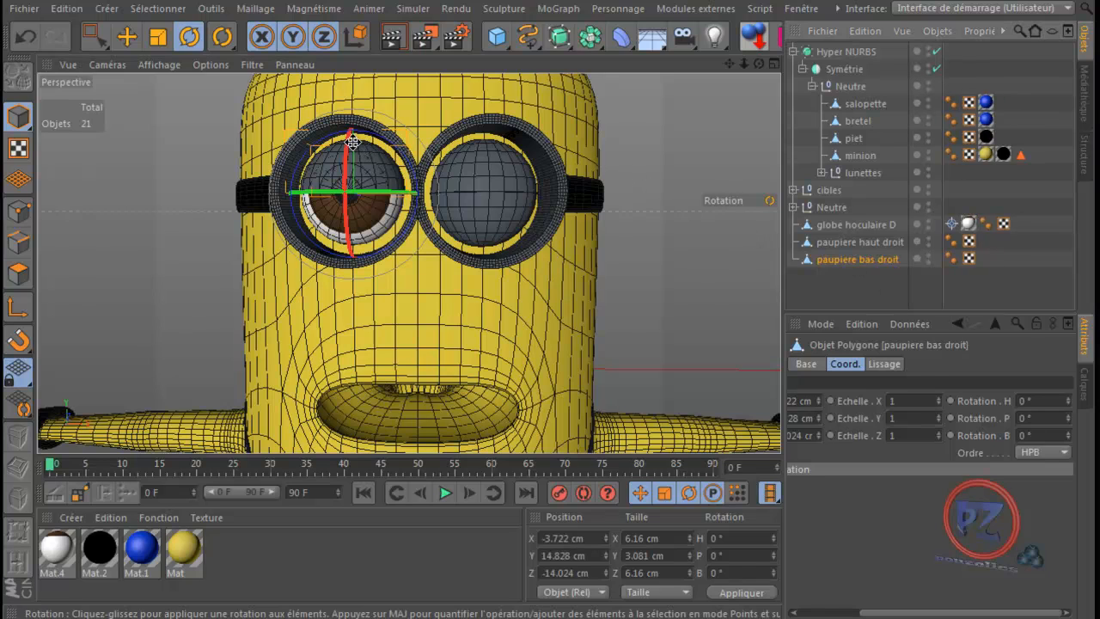
# - Flip paupiere bas droit to form the lower lid by setting its P rotation to 180°
pyautogui.moveTo(347, 147); pyautogui.dragTo(346, 199)
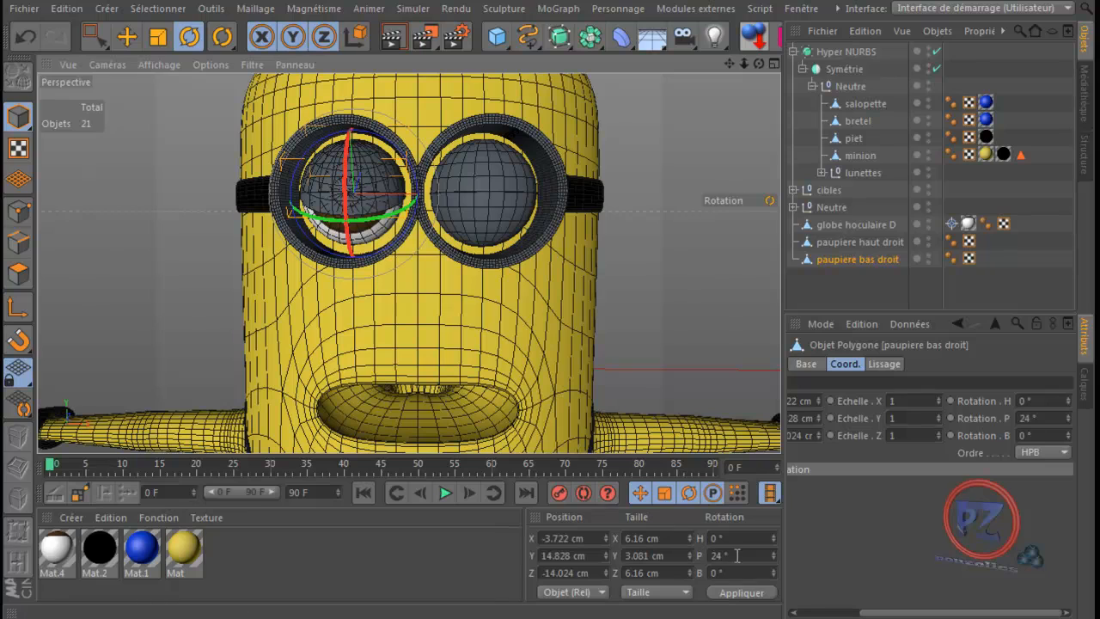
pyautogui.moveTo(739, 556); pyautogui.dragTo(714, 556)
pyautogui.write('180')
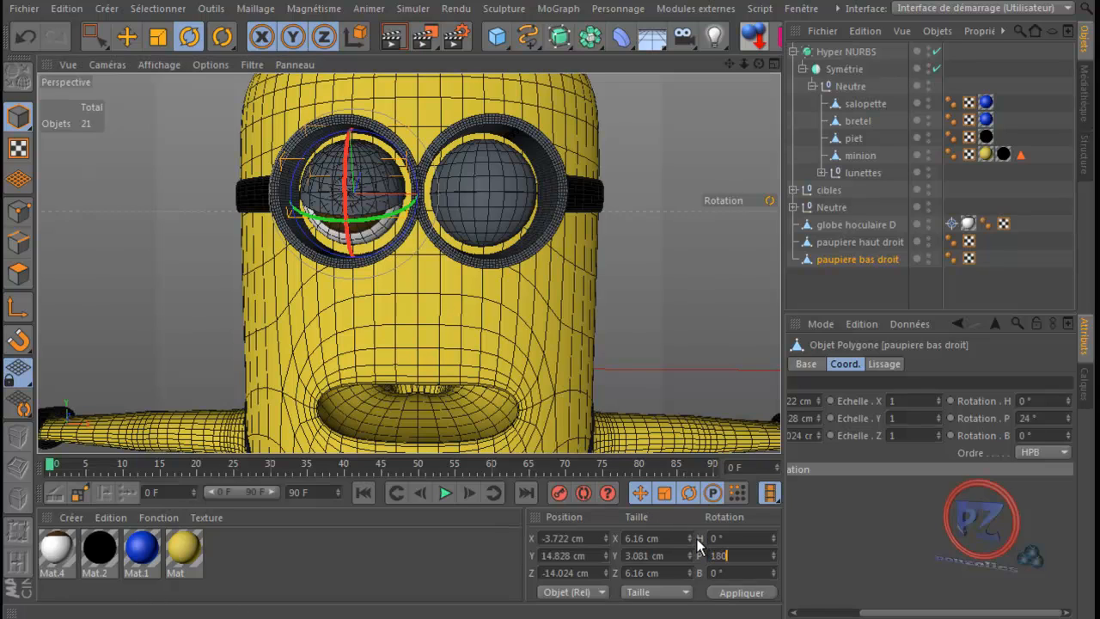
pyautogui.press('Return')
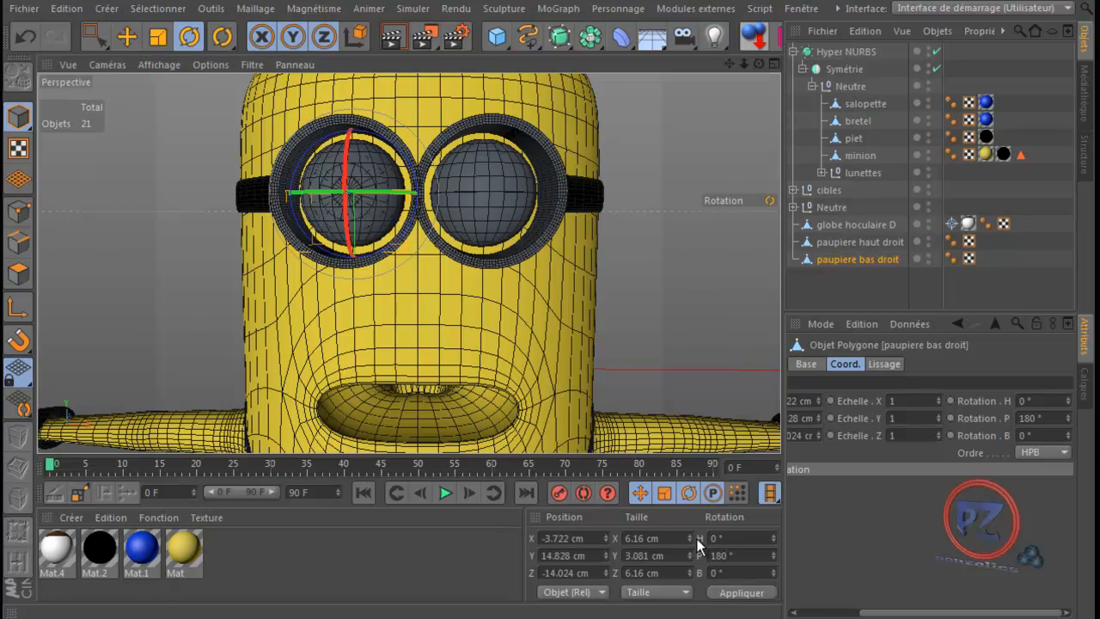
# - Reset only the axis of paupiere bas droit to a P rotation of 0° and compare it with paupiere haut droit
pyautogui.click(18, 310)
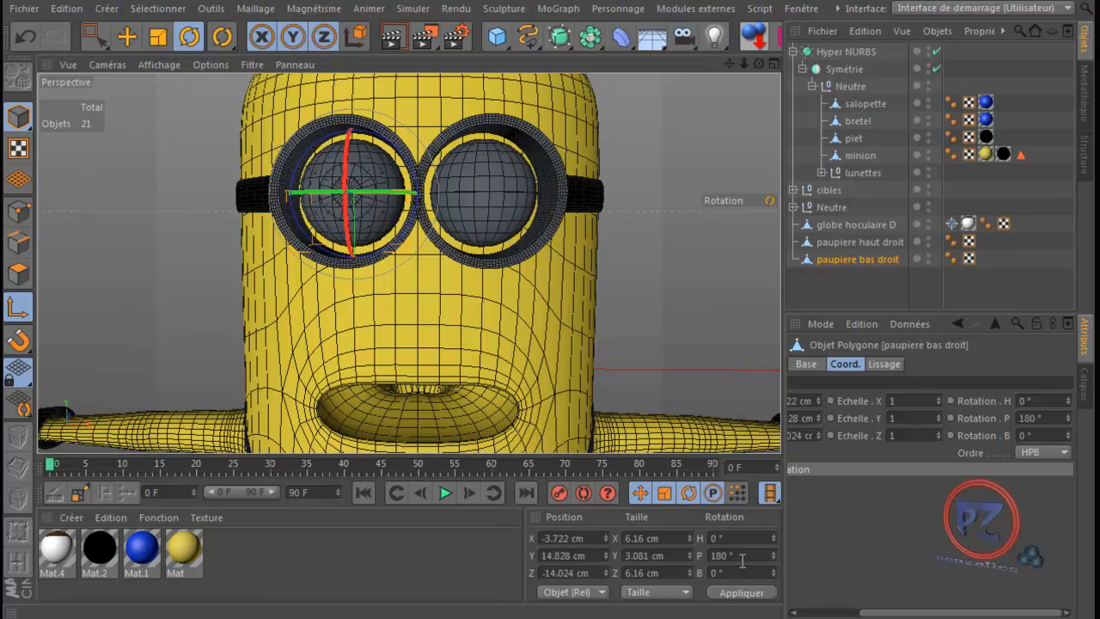
pyautogui.click(737, 593)
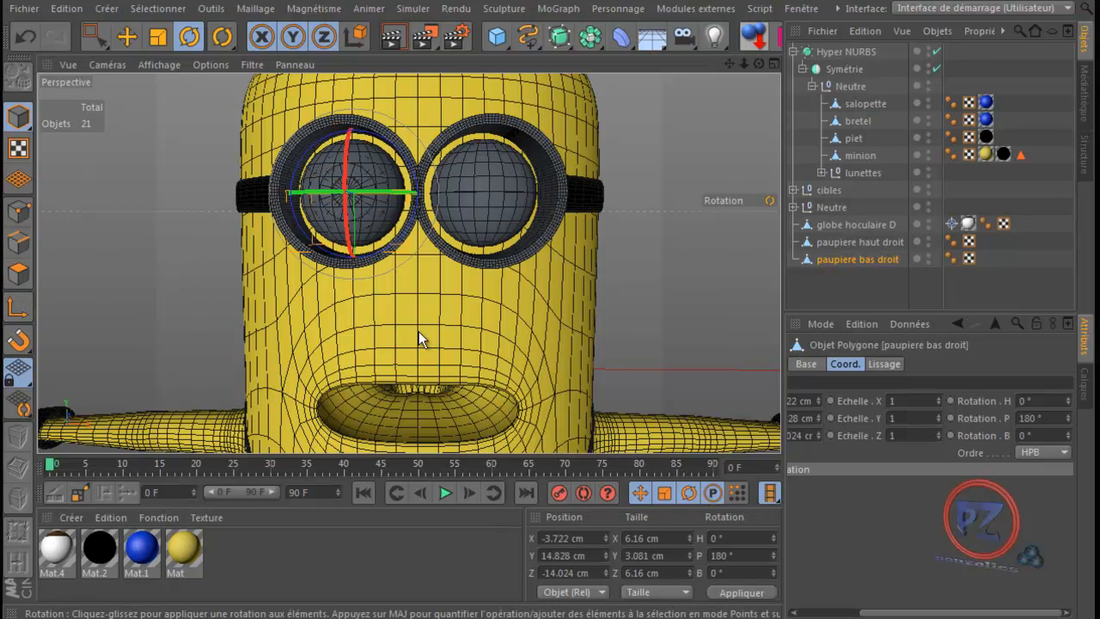
pyautogui.click(17, 306)
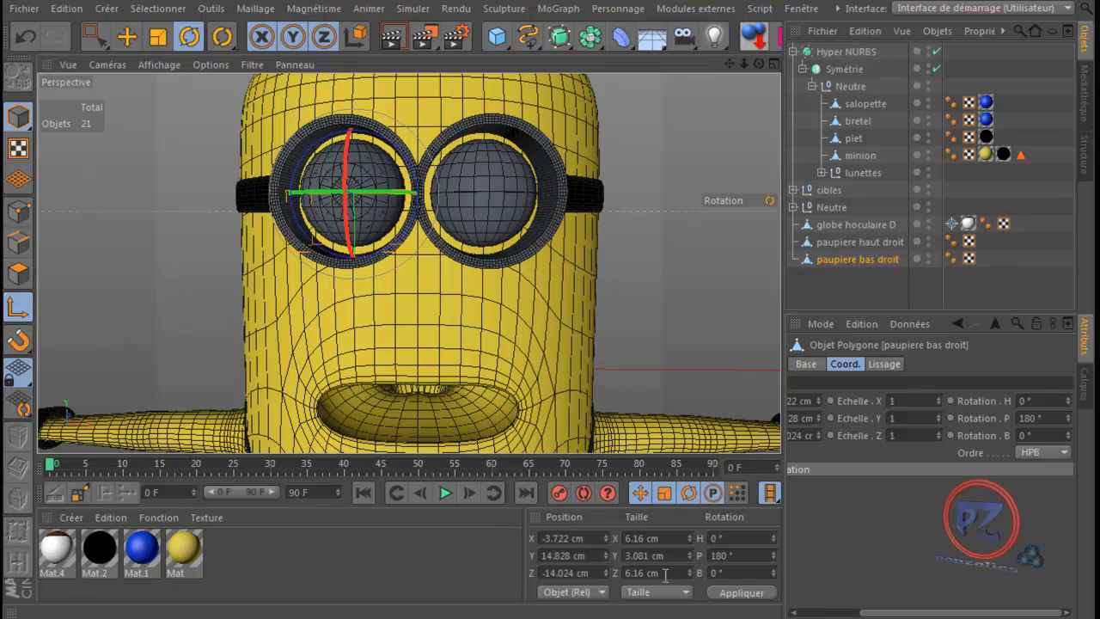
pyautogui.doubleClick(750, 551)
pyautogui.write('0')
pyautogui.press('Return')
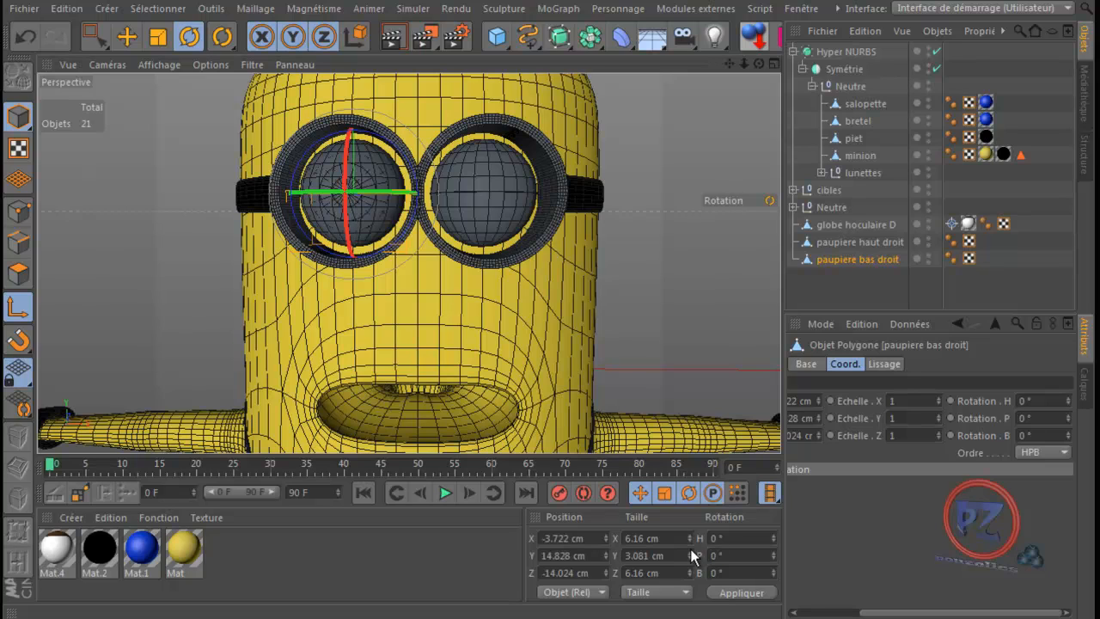
pyautogui.click(22, 316)
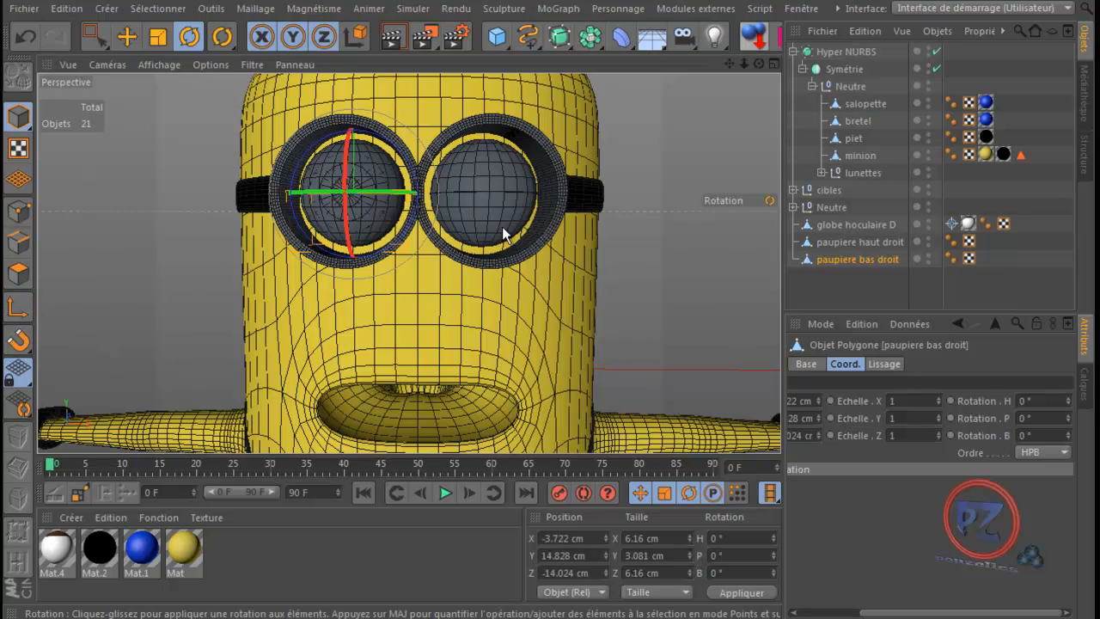
pyautogui.click(861, 239)
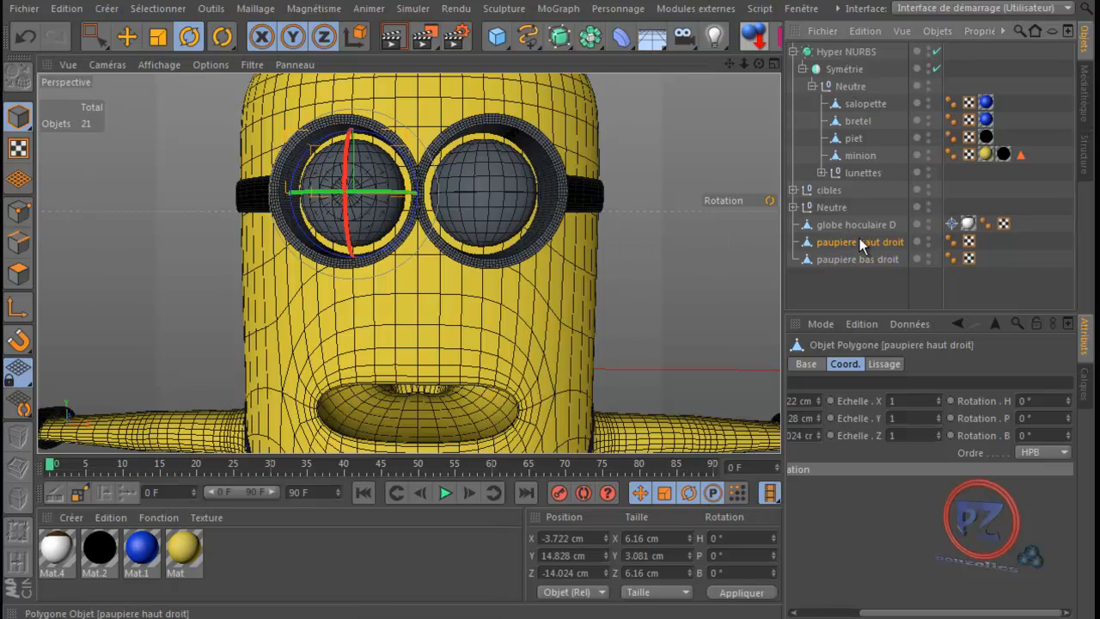
pyautogui.click(859, 259)
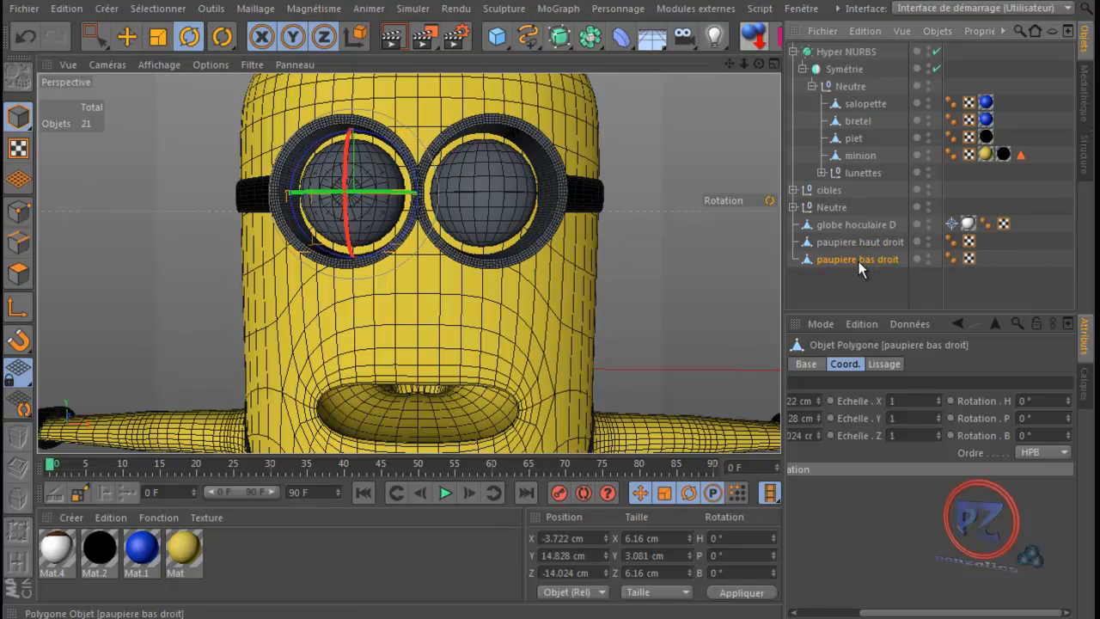
pyautogui.click(859, 240)
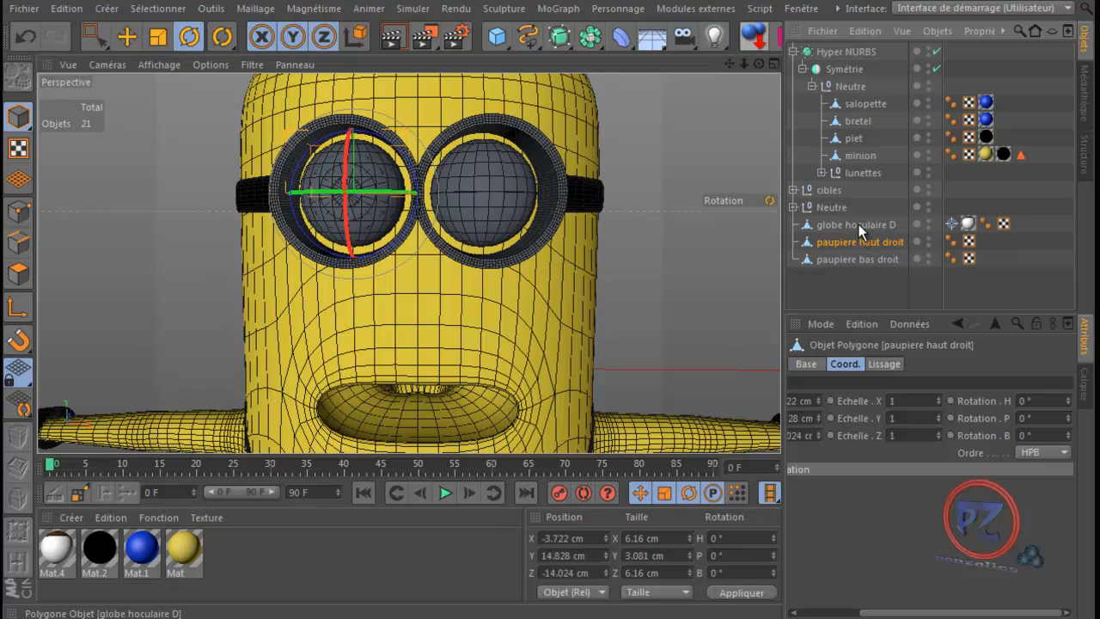
# - Rename the Neutre group holding the left eyeball and eyelids as oeil gauche
pyautogui.click(858, 225)
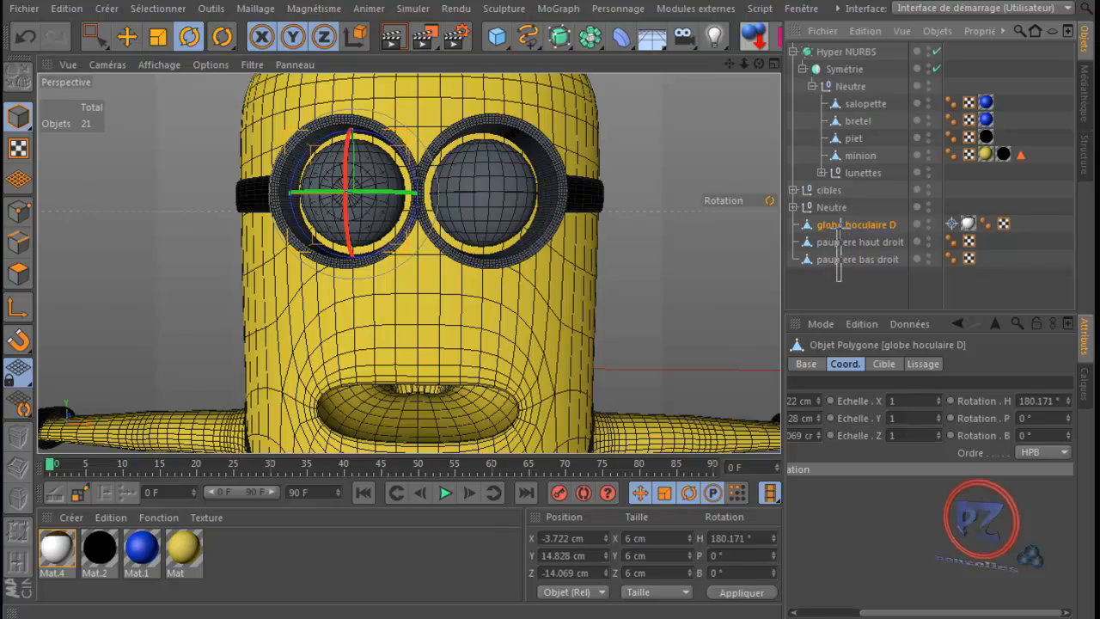
pyautogui.moveTo(838, 225); pyautogui.dragTo(837, 222)
pyautogui.click(837, 209)
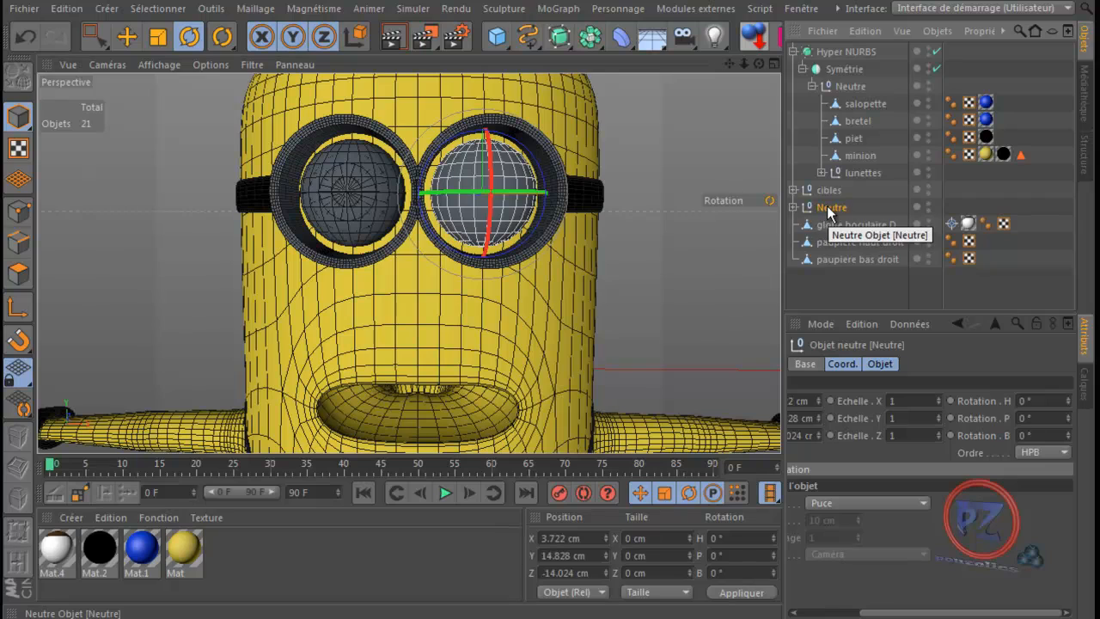
pyautogui.doubleClick(836, 208)
pyautogui.write('o')
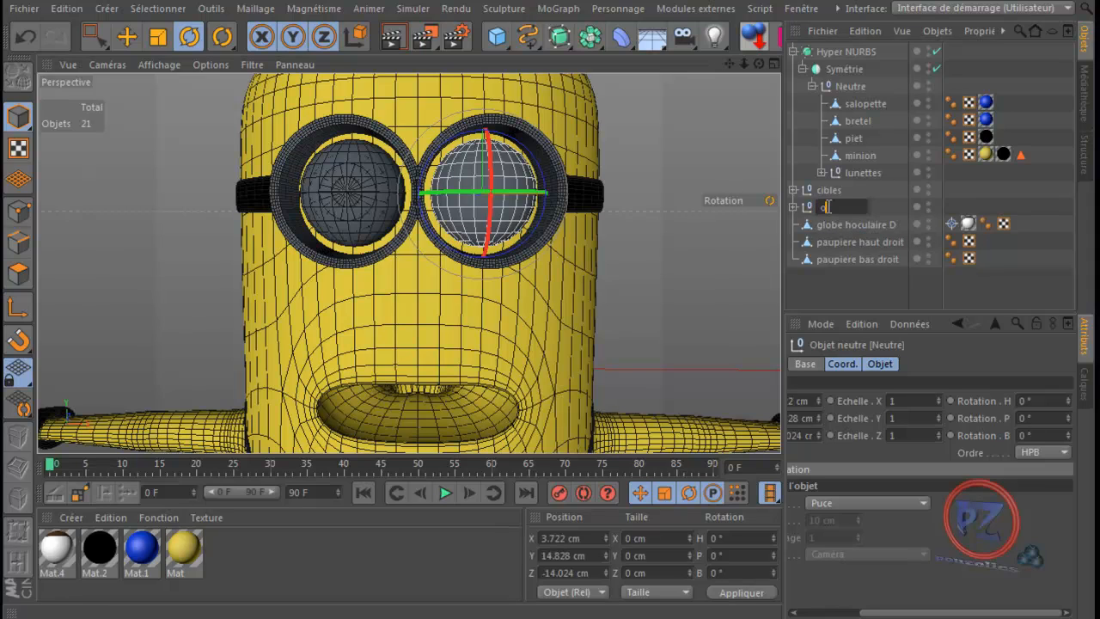
pyautogui.write('eil gauche')
pyautogui.press('Return')
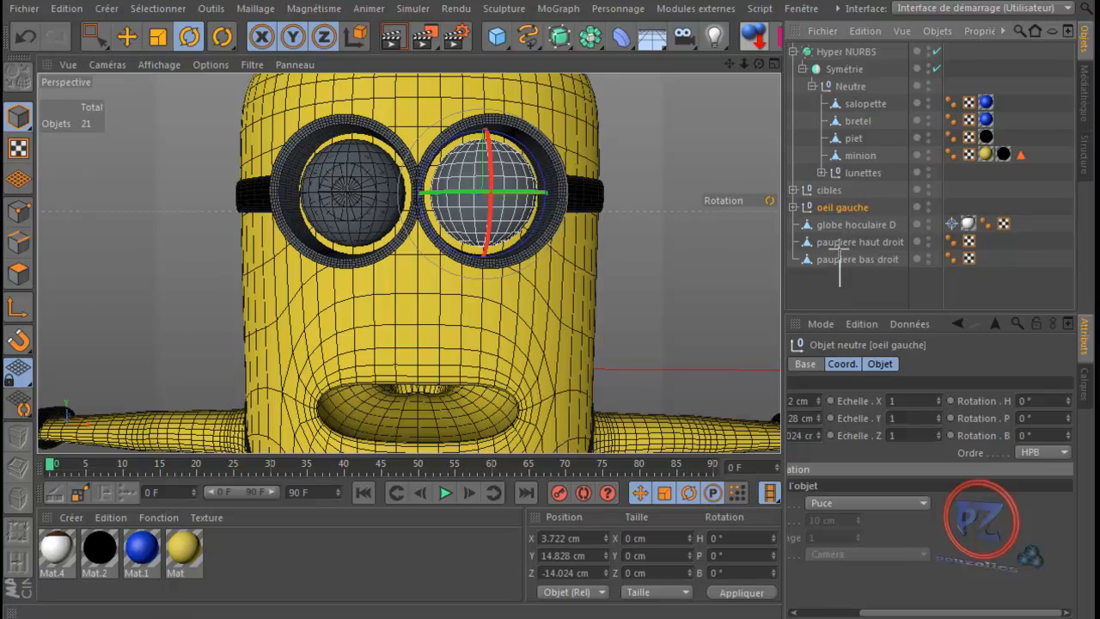
# - Group globe hoculaire D, paupiere haut droit and paupiere bas droit under one null object
pyautogui.moveTo(840, 225); pyautogui.dragTo(841, 225)
pyautogui.rightClick(840, 225)
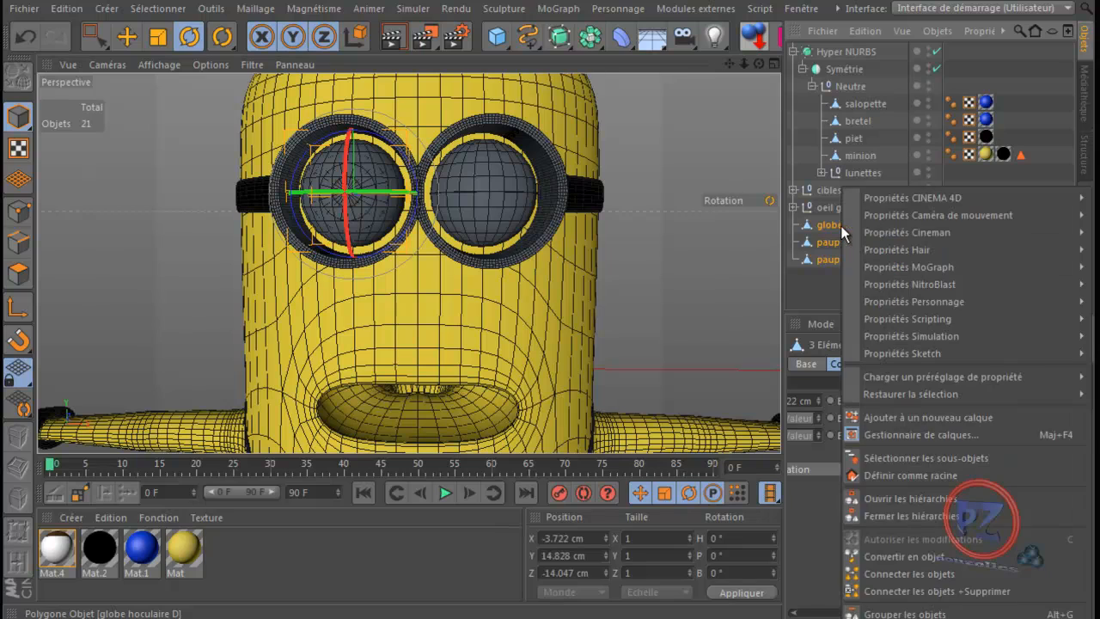
pyautogui.click(870, 614)
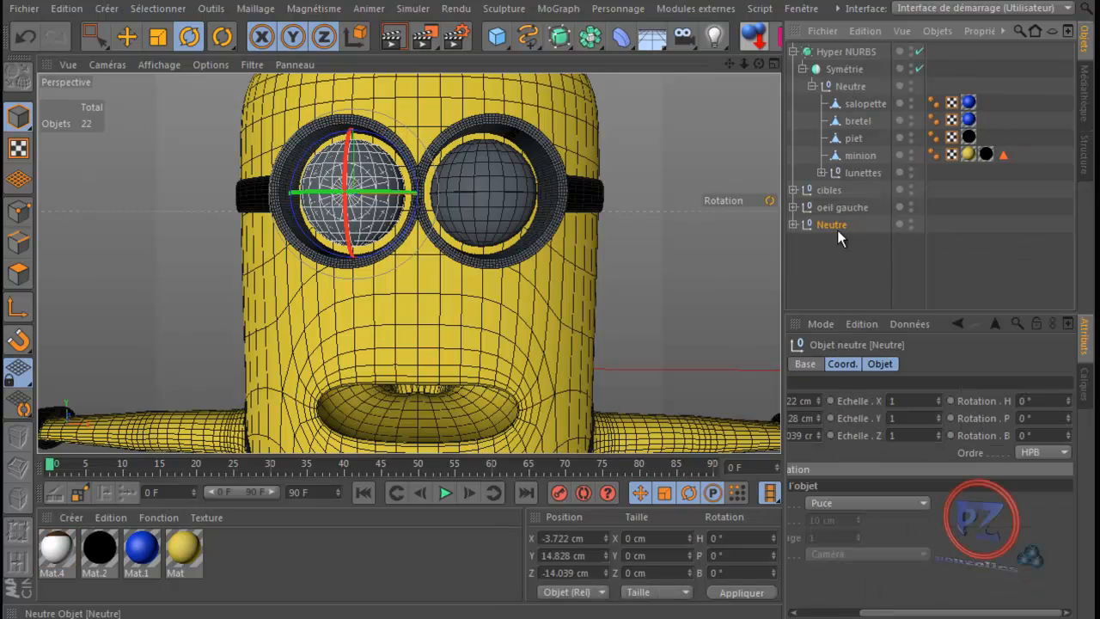
# - Rename the new right-eye group oeil droit, correcting any spelling slip in the name
pyautogui.doubleClick(835, 225)
pyautogui.write('o')
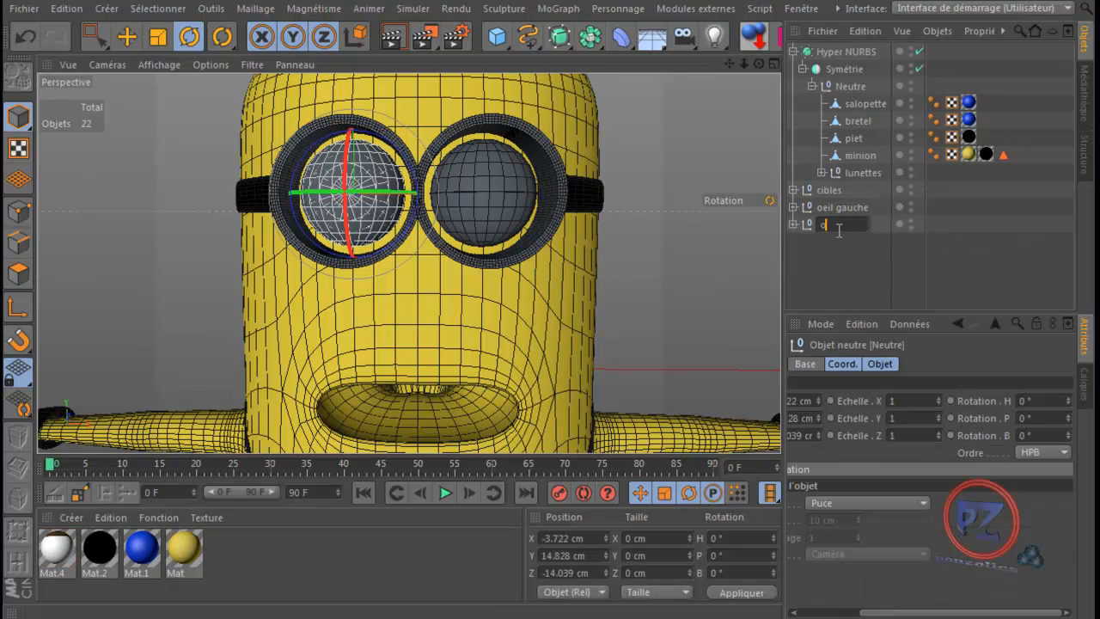
pyautogui.write('eil dr')
pyautogui.write('oi')
pyautogui.write('t')
pyautogui.press('Return')
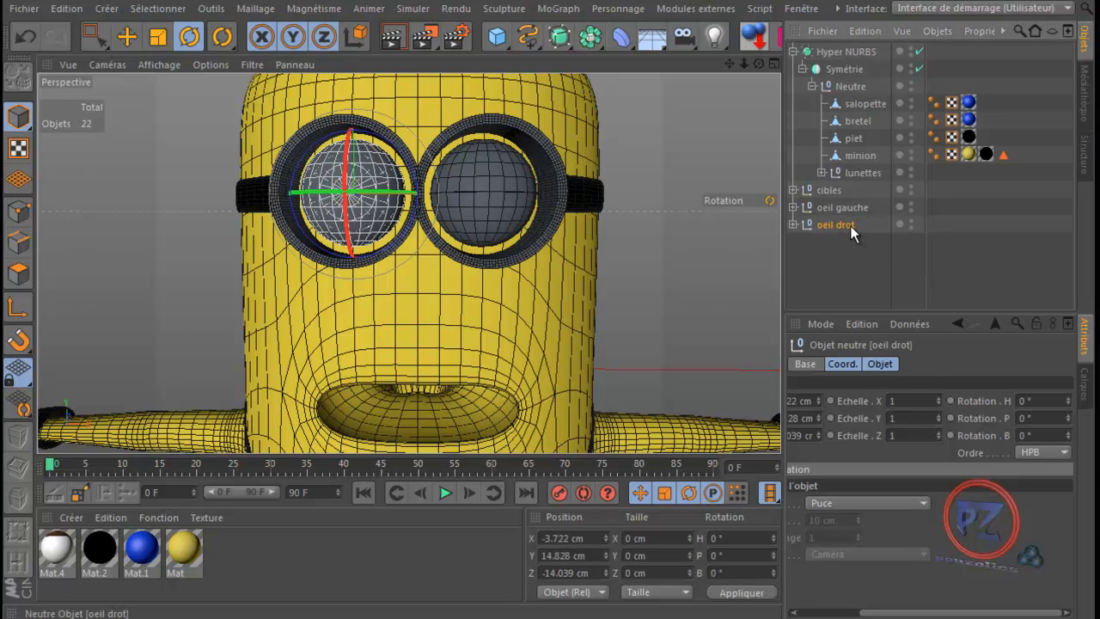
pyautogui.doubleClick(850, 226)
pyautogui.click(853, 225)
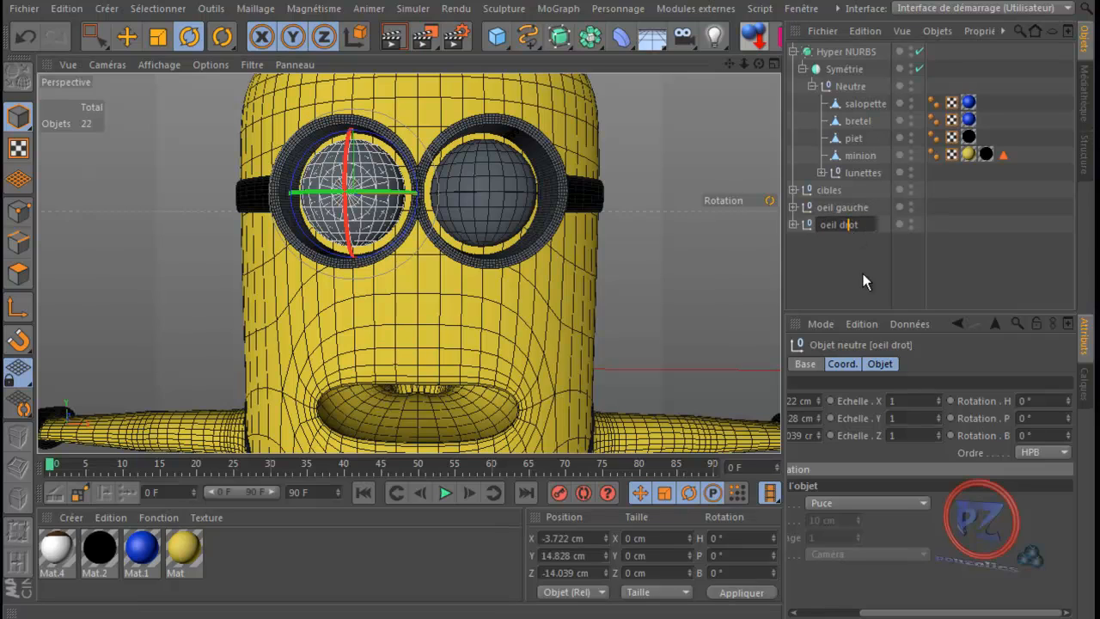
pyautogui.click(858, 226)
pyautogui.write('i')
pyautogui.press('Return')
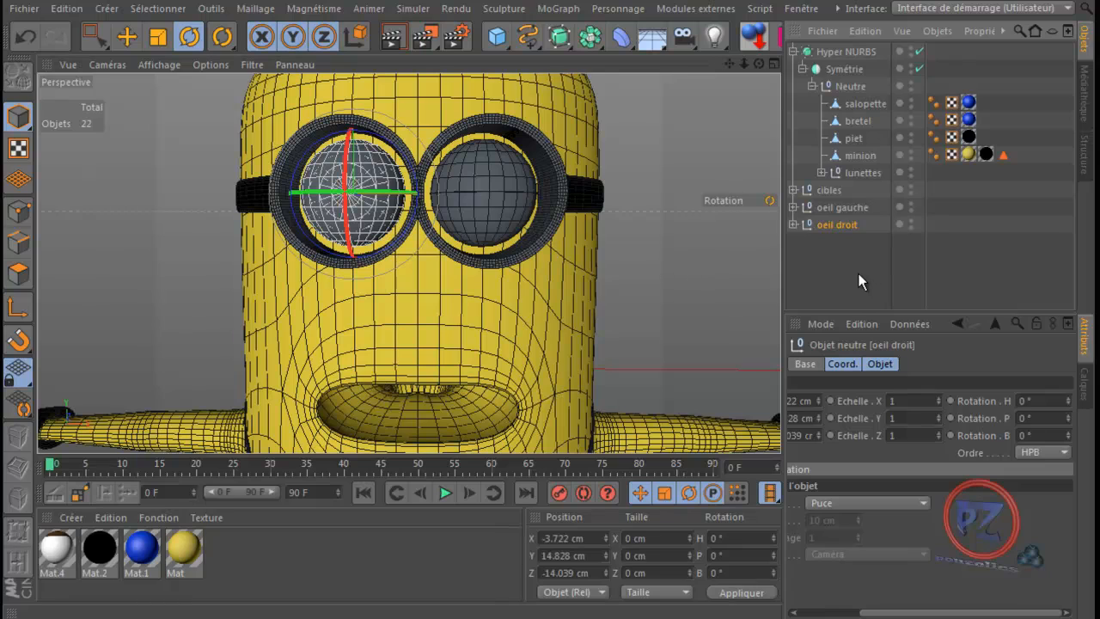
# - Check the contents of the oeil droit group, collapse it and select oeil gauche and oeil droit together
pyautogui.click(793, 224)
pyautogui.click(792, 223)
pyautogui.click(832, 262)
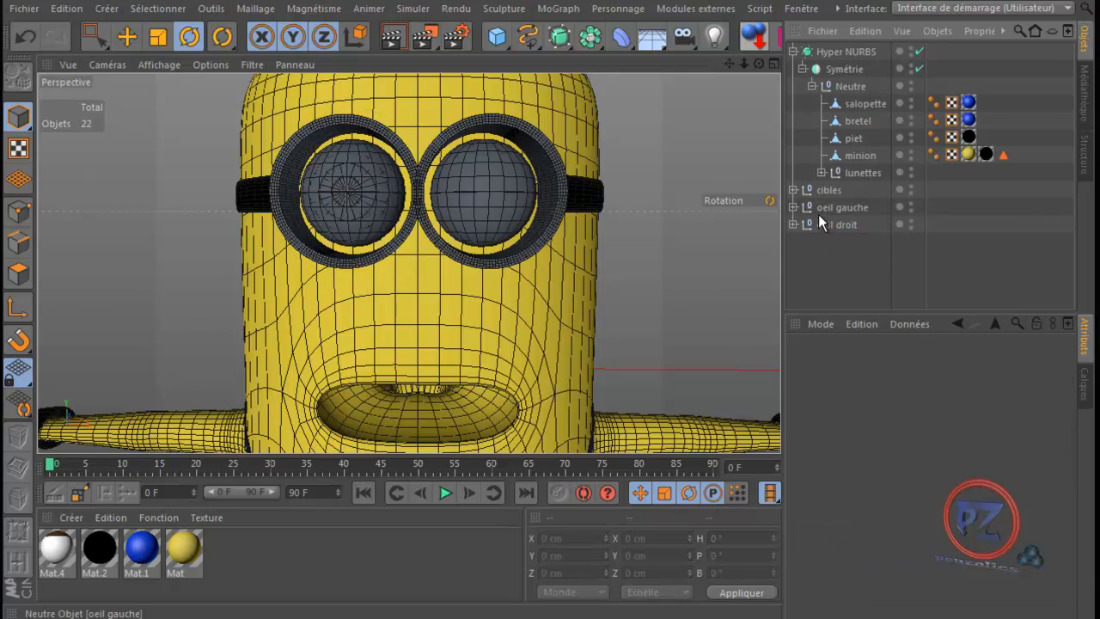
pyautogui.moveTo(823, 232); pyautogui.dragTo(852, 221)
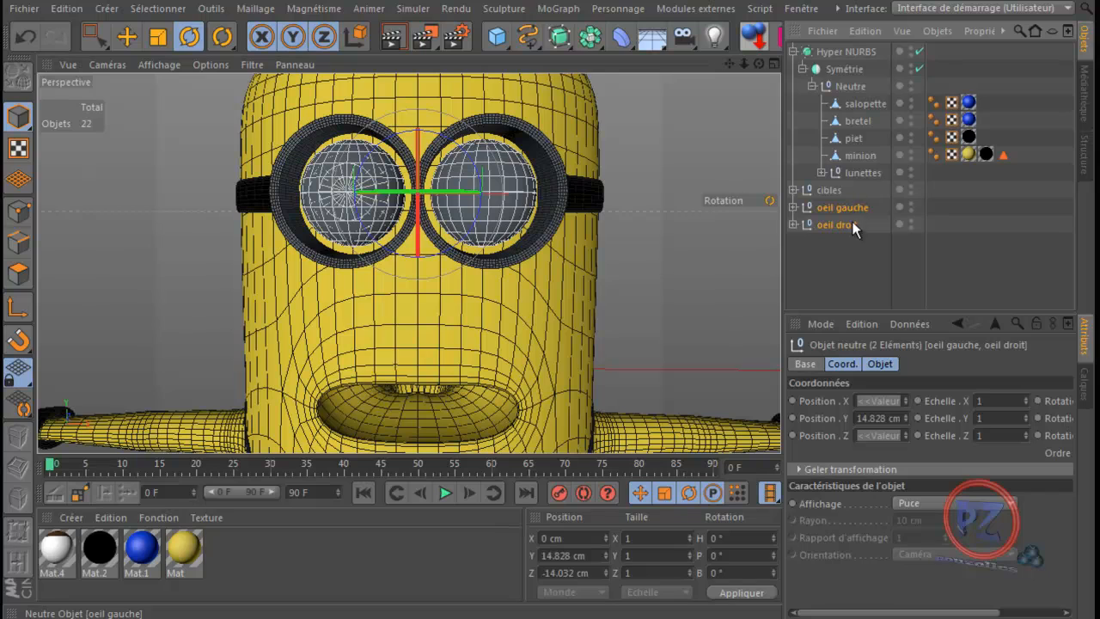
# - Convert the Symétrie object inside Hyper NURBS into editable polygon geometry
pyautogui.click(803, 68)
pyautogui.click(838, 69)
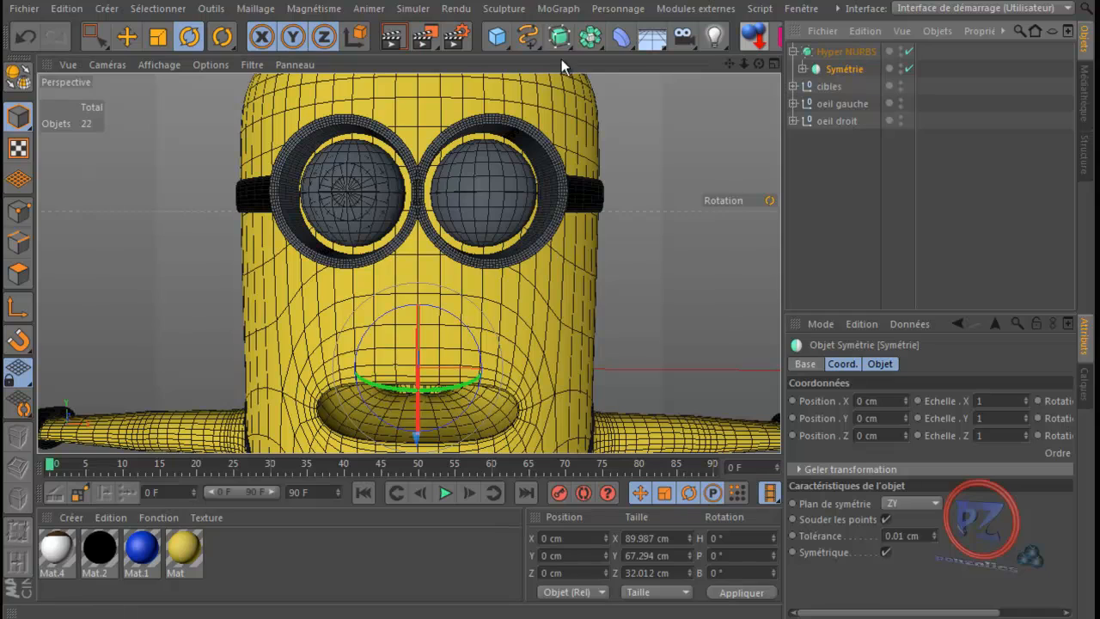
pyautogui.click(19, 76)
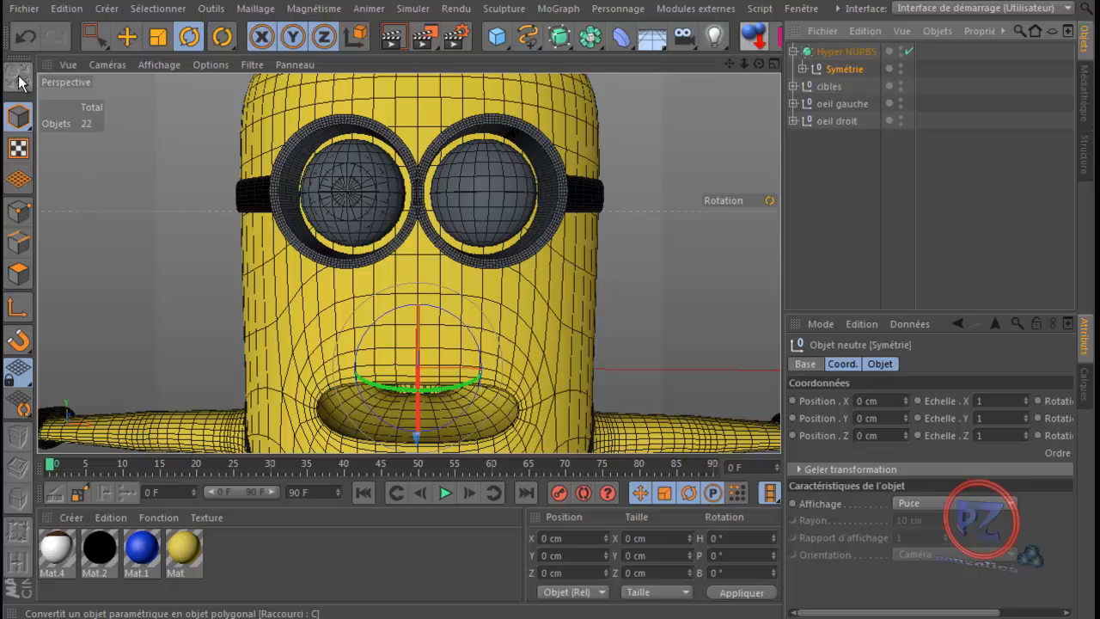
# - Move the Neutre group with the body parts out of Hyper NURBS to the root level and delete the empty Symétrie object
pyautogui.click(802, 68)
pyautogui.click(845, 87)
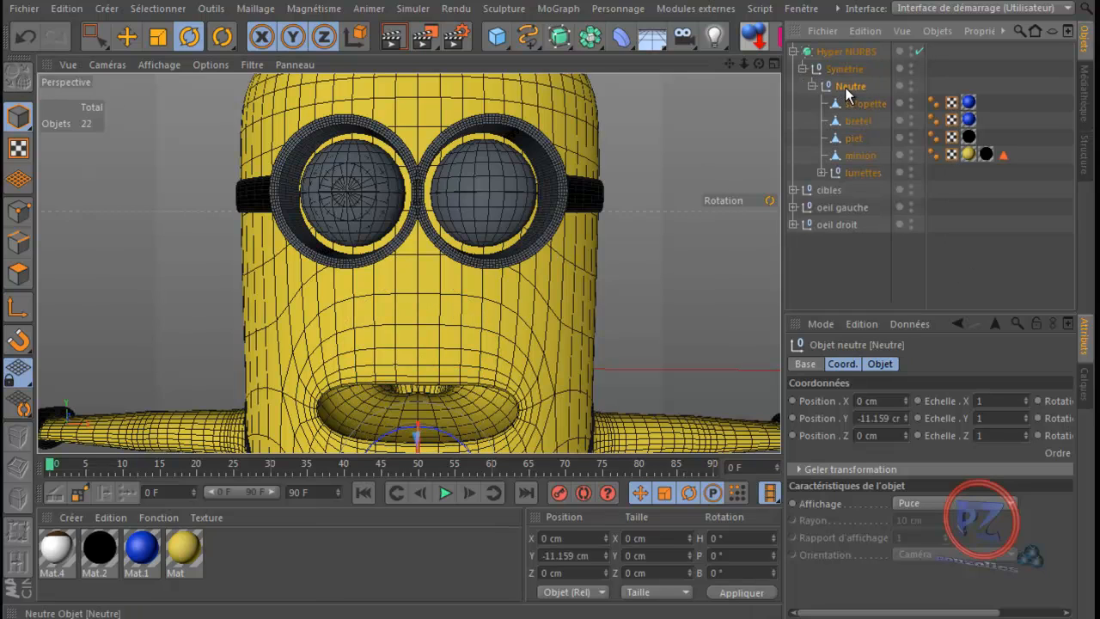
pyautogui.moveTo(846, 89); pyautogui.dragTo(842, 258)
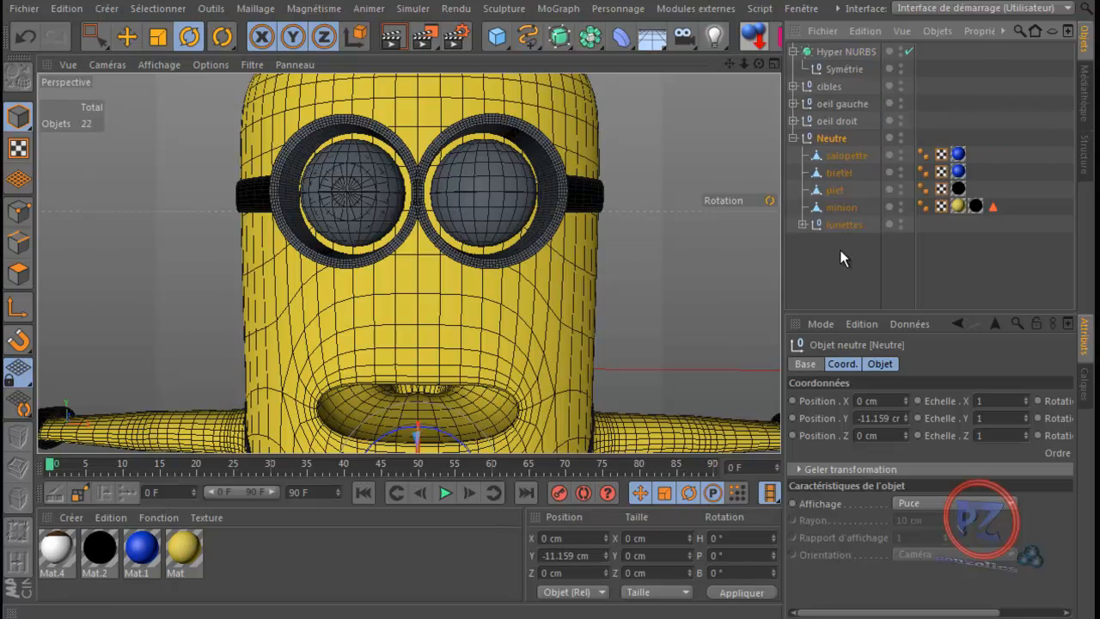
pyautogui.click(840, 68)
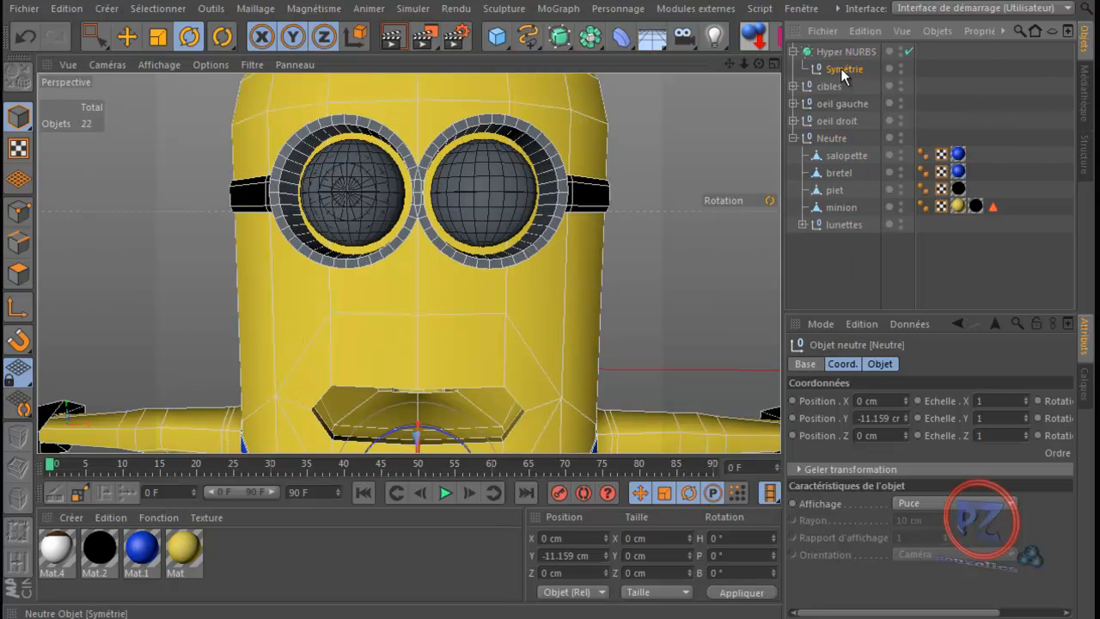
pyautogui.press('Delete')
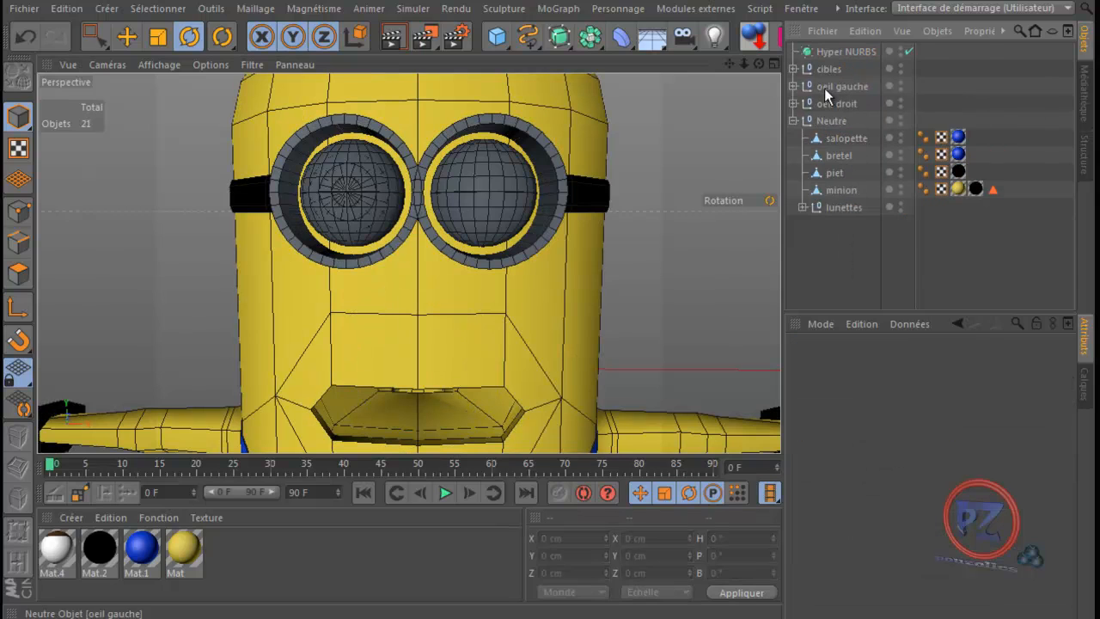
pyautogui.scroll(-4, 697, 263)
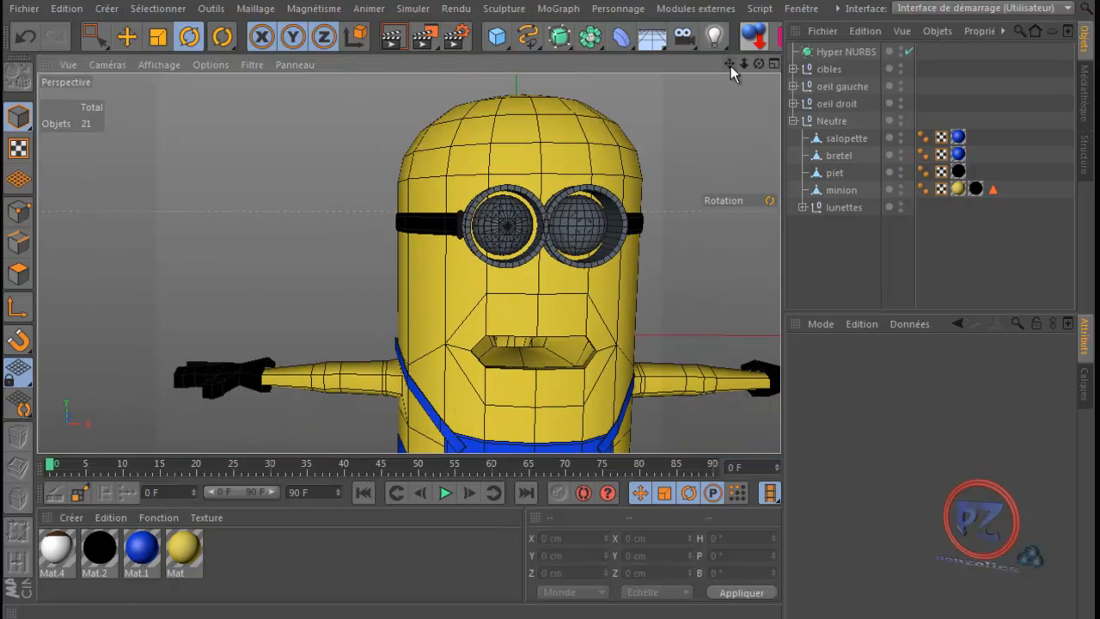
# - Rename the null named Neutre as minion
pyautogui.moveTo(729, 64); pyautogui.dragTo(550, 363)
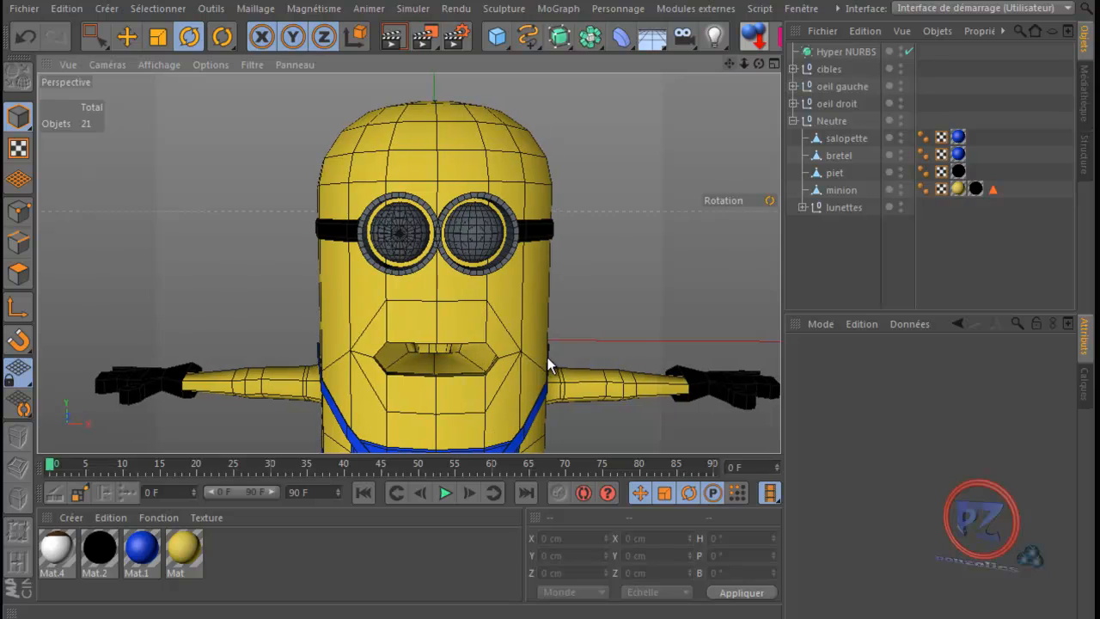
pyautogui.scroll(4, 599, 258)
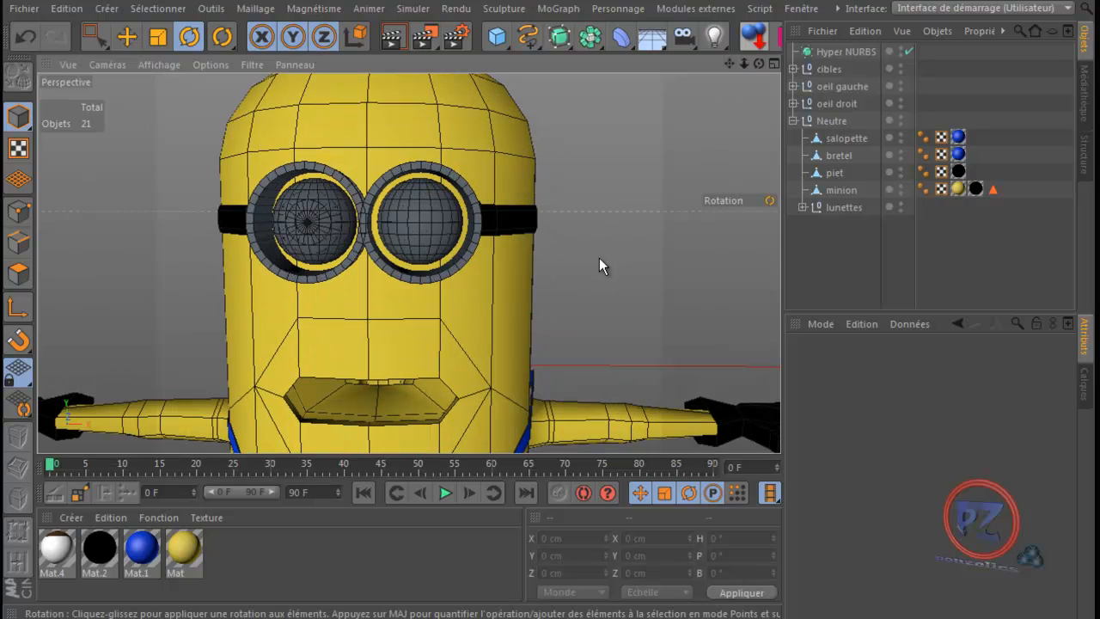
pyautogui.doubleClick(831, 122)
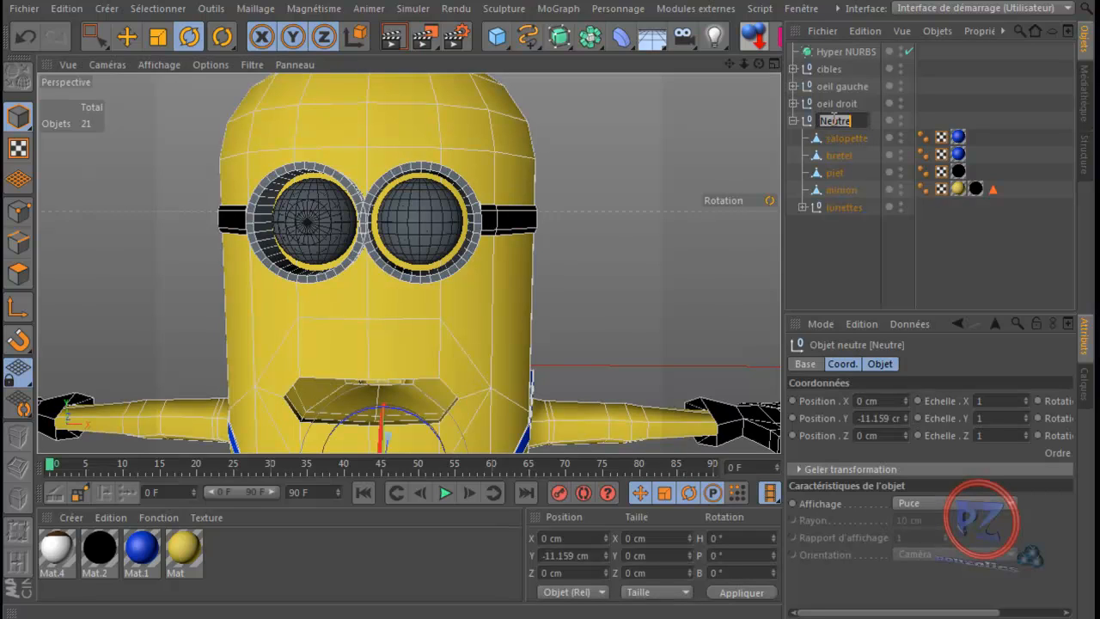
pyautogui.write('minion')
pyautogui.press('Return')
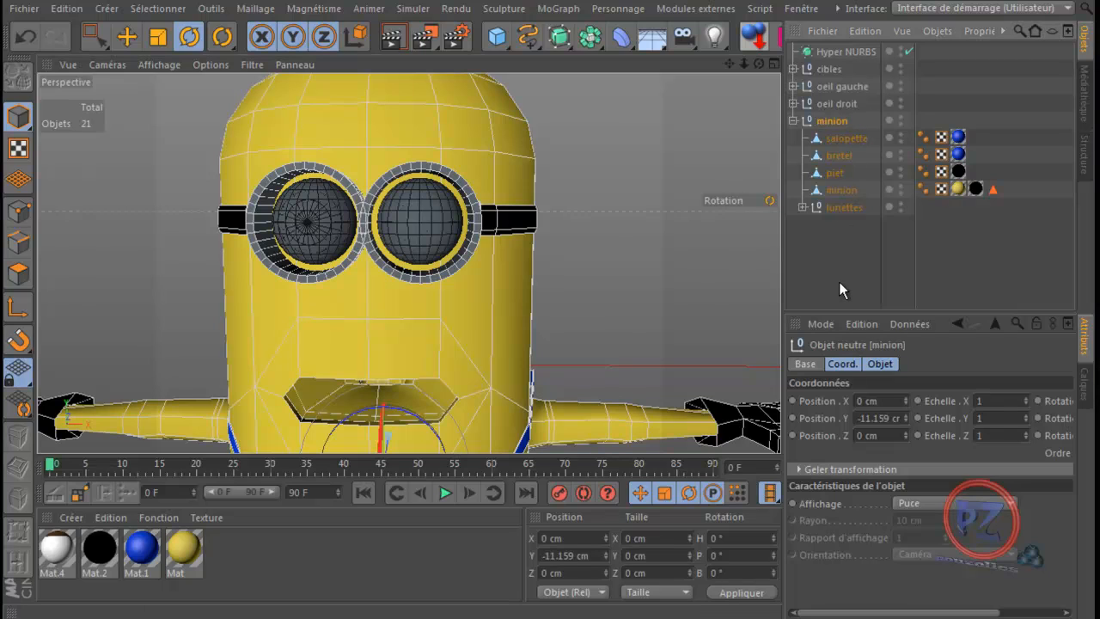
# - Move the lunettes null to the start of the minion hierarchy and back out to the root level
pyautogui.click(839, 207)
pyautogui.moveTo(839, 210); pyautogui.dragTo(831, 133)
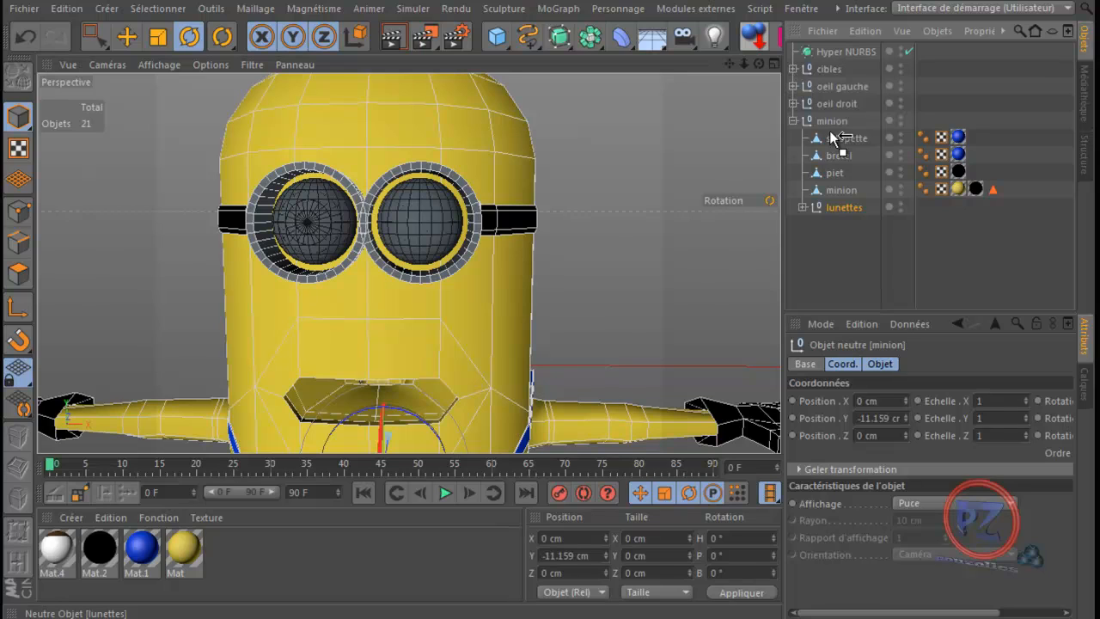
pyautogui.moveTo(831, 135); pyautogui.dragTo(831, 138)
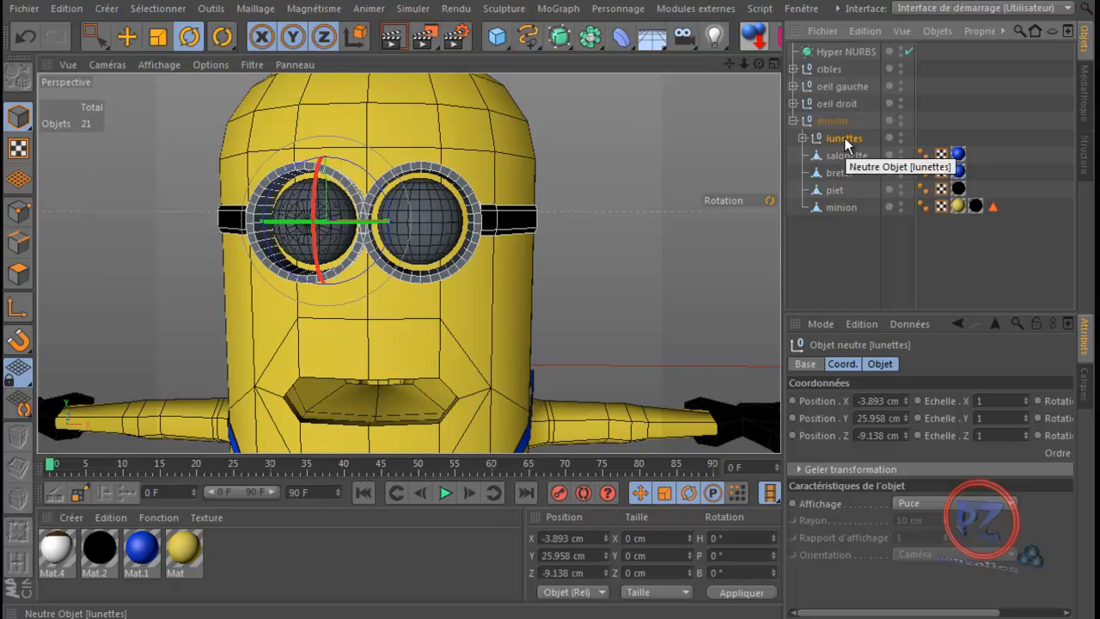
pyautogui.moveTo(846, 142); pyautogui.dragTo(838, 206)
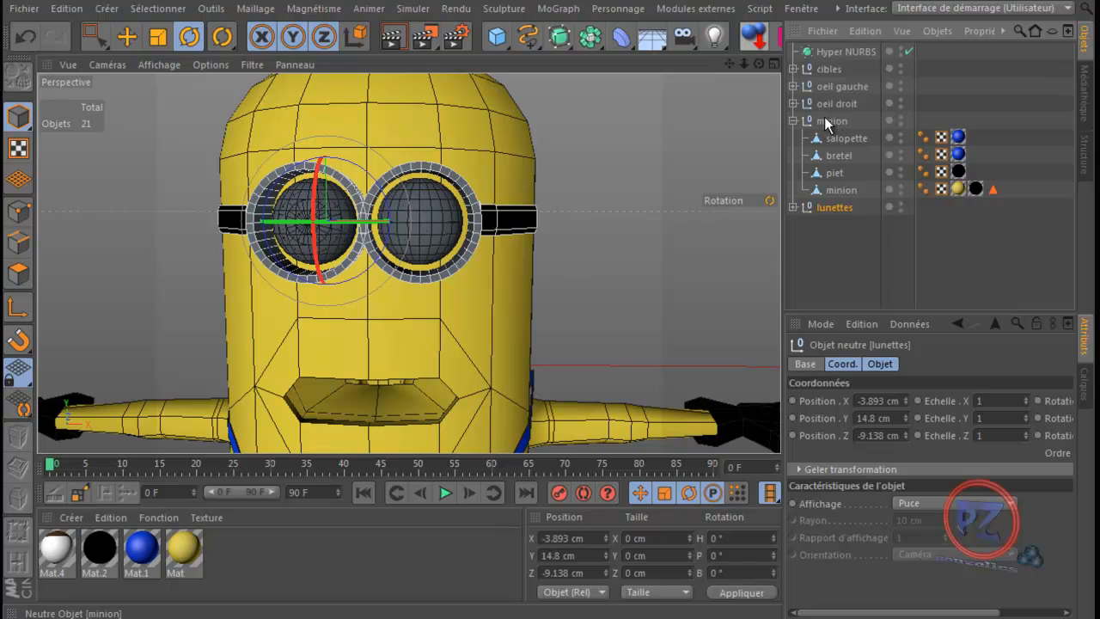
# - Nest the minion null under Hyper NURBS and place lunettes, oeil gauche and oeil droit inside minion
pyautogui.moveTo(832, 124); pyautogui.dragTo(843, 51)
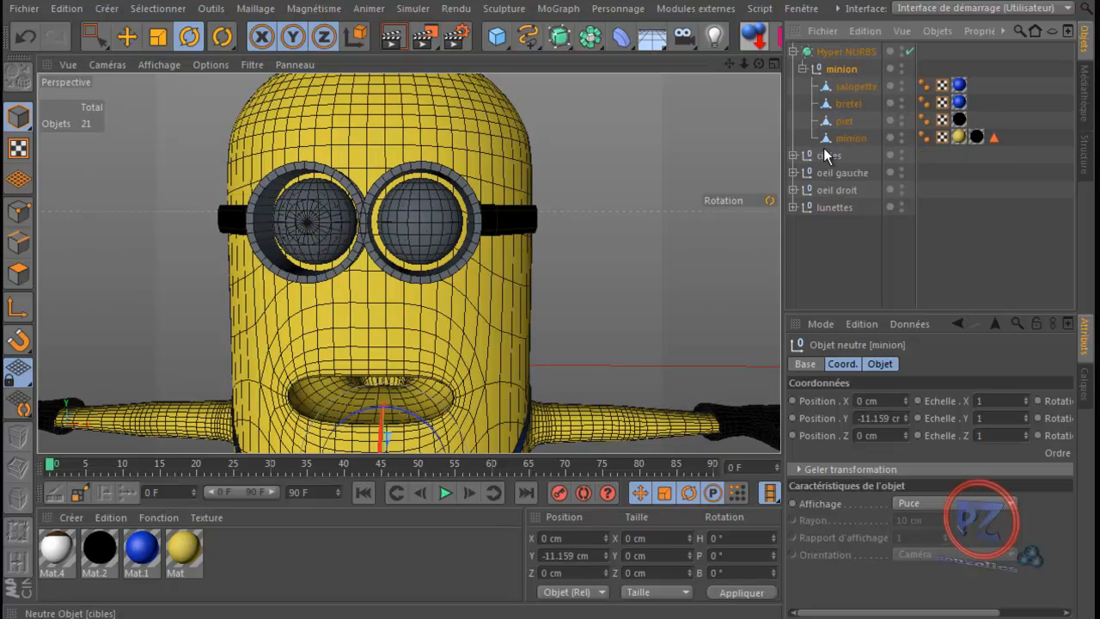
pyautogui.moveTo(834, 208); pyautogui.dragTo(842, 70)
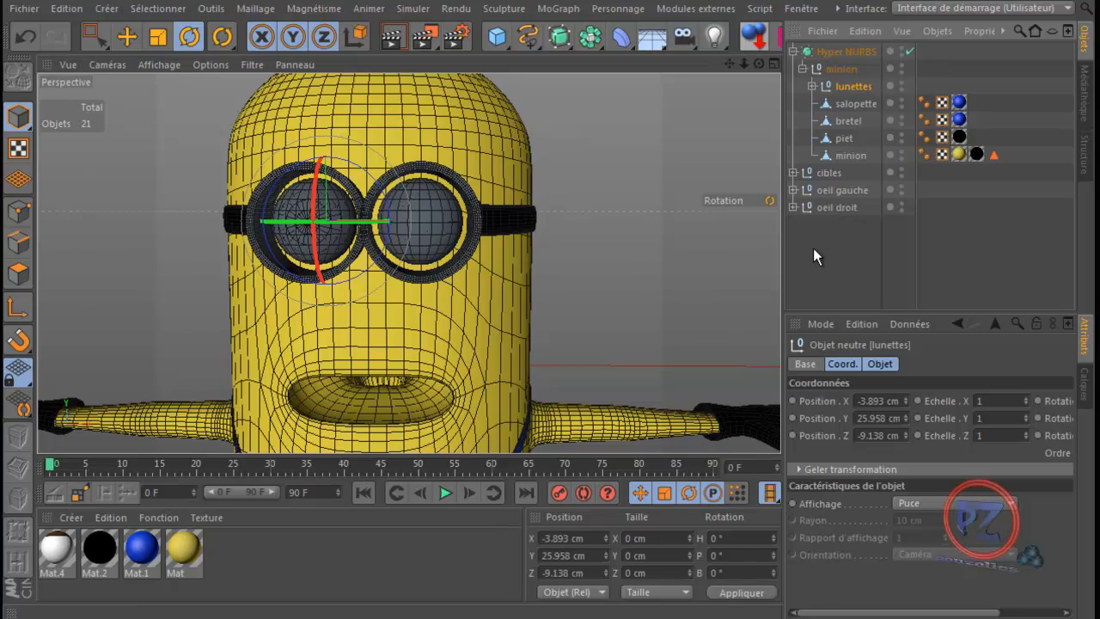
pyautogui.moveTo(813, 248); pyautogui.dragTo(840, 71)
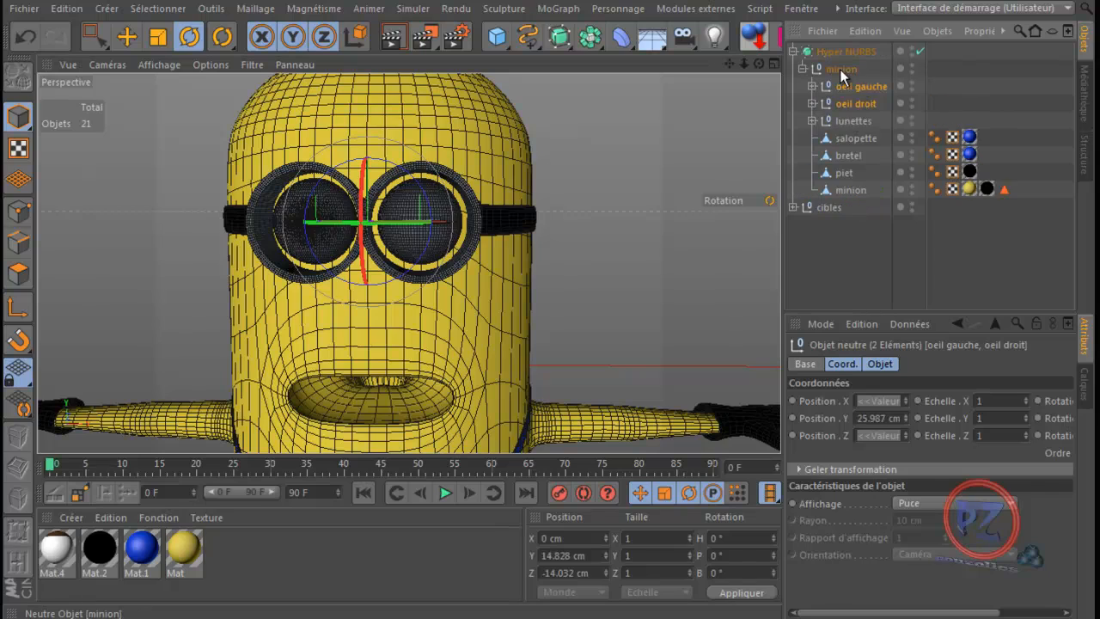
# - Disable the Hyper NURBS object and render a close view of the minion's goggles and eyes
pyautogui.click(824, 207)
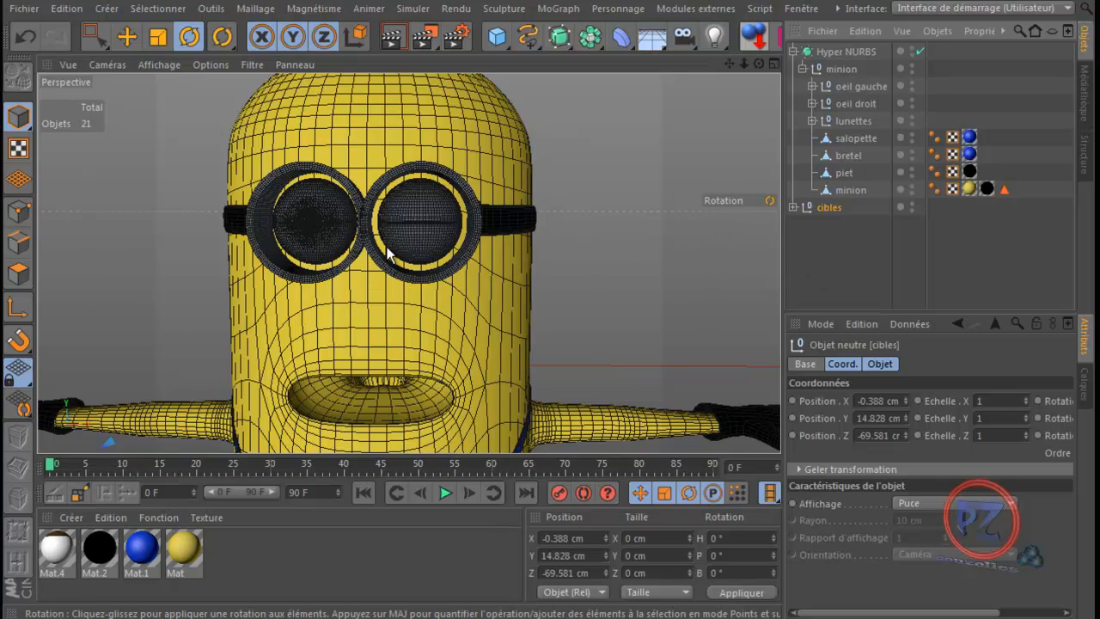
pyautogui.click(921, 51)
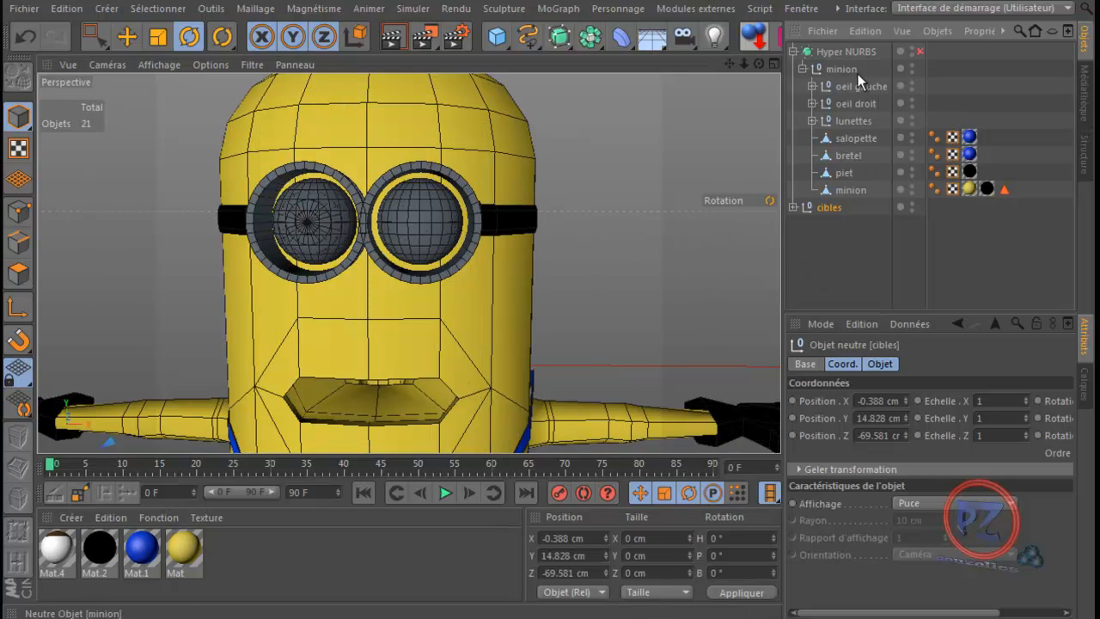
pyautogui.scroll(3, 337, 241)
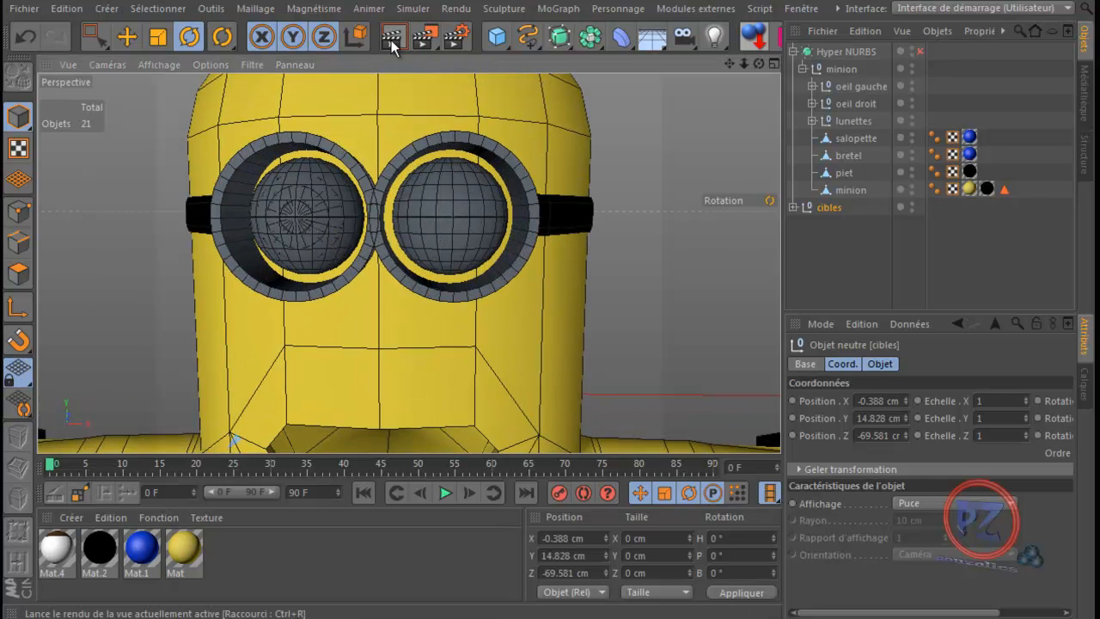
pyautogui.click(391, 39)
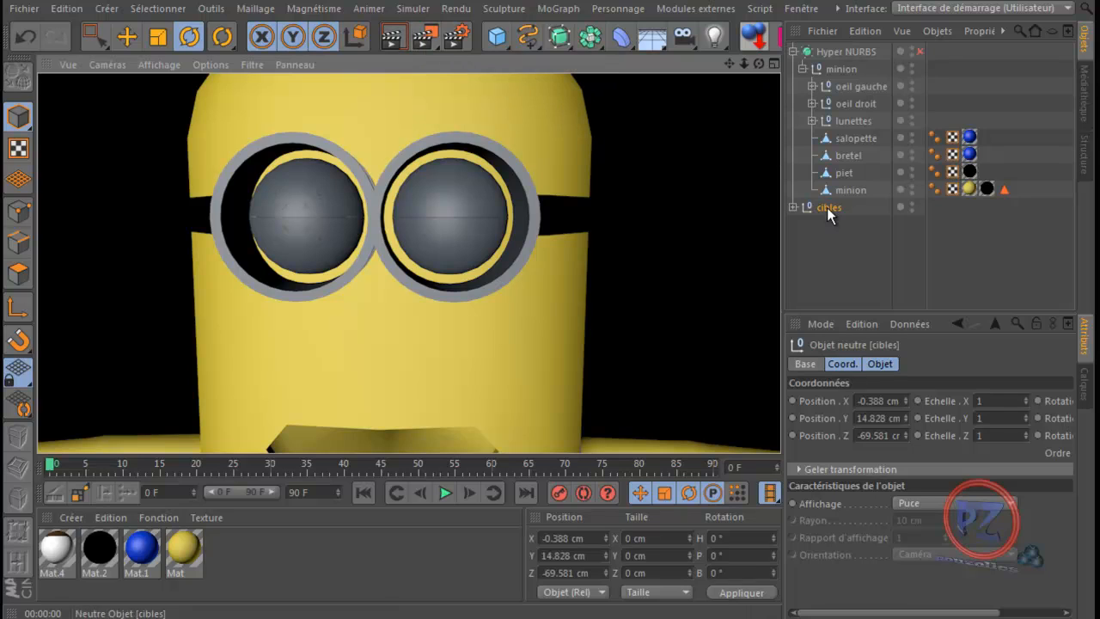
# - Set the Z position of globe hoculaire D, inside oeil droit, to 0 cm and collapse both eye groups
pyautogui.click(848, 87)
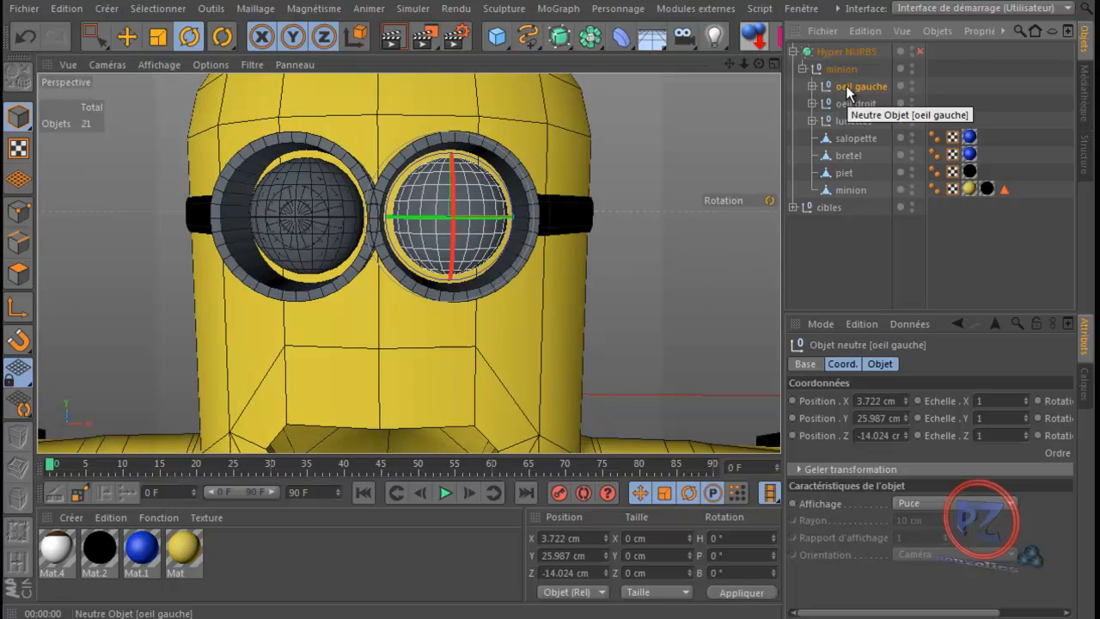
pyautogui.click(812, 86)
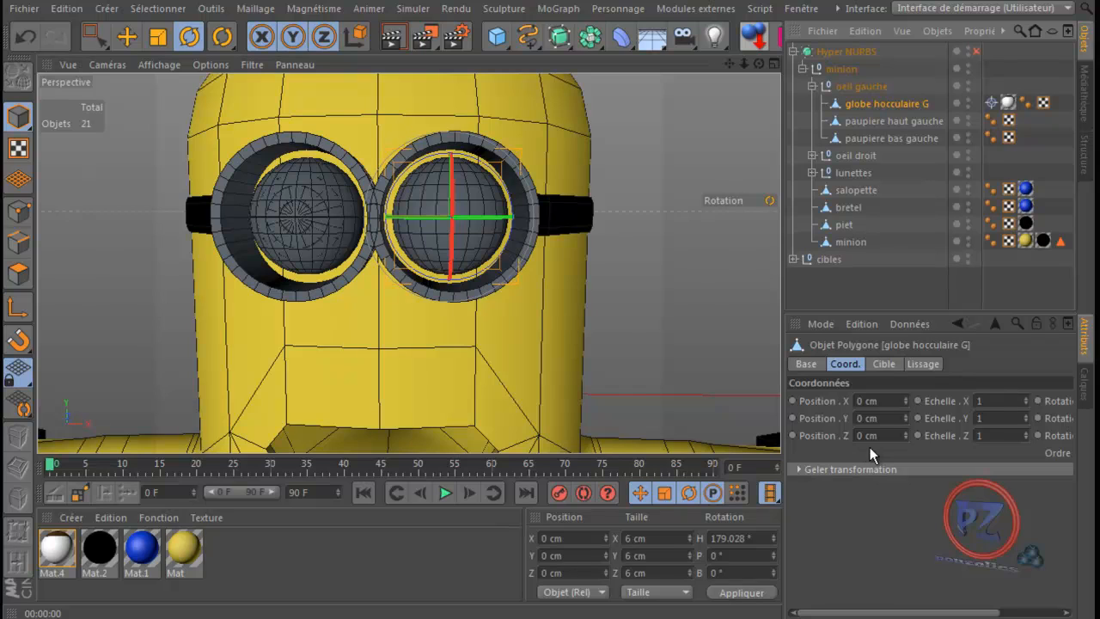
pyautogui.click(813, 155)
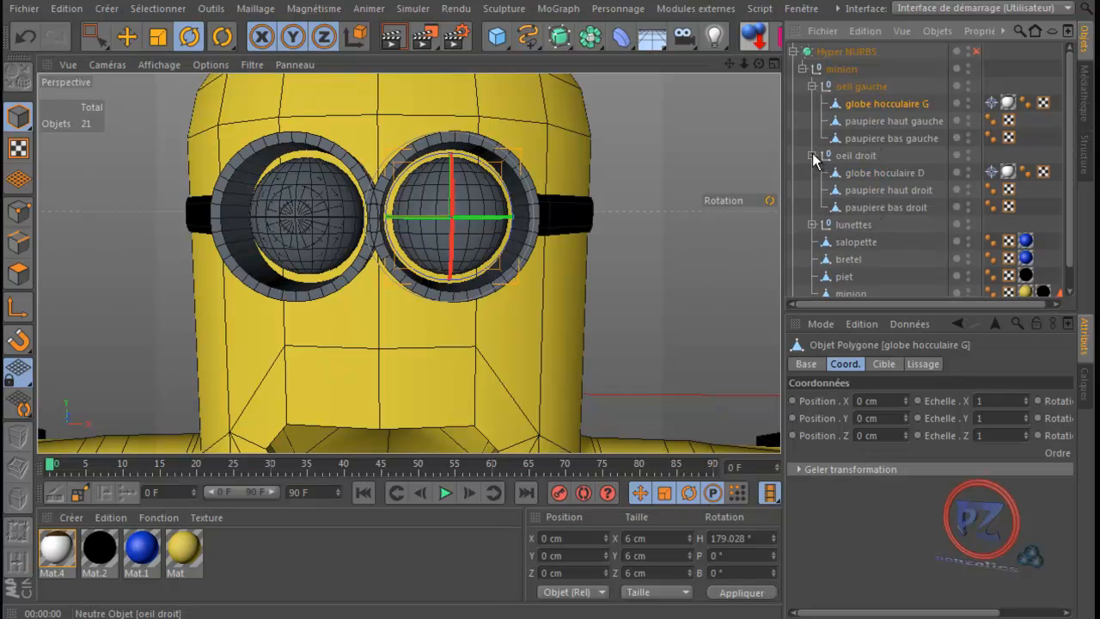
pyautogui.click(880, 173)
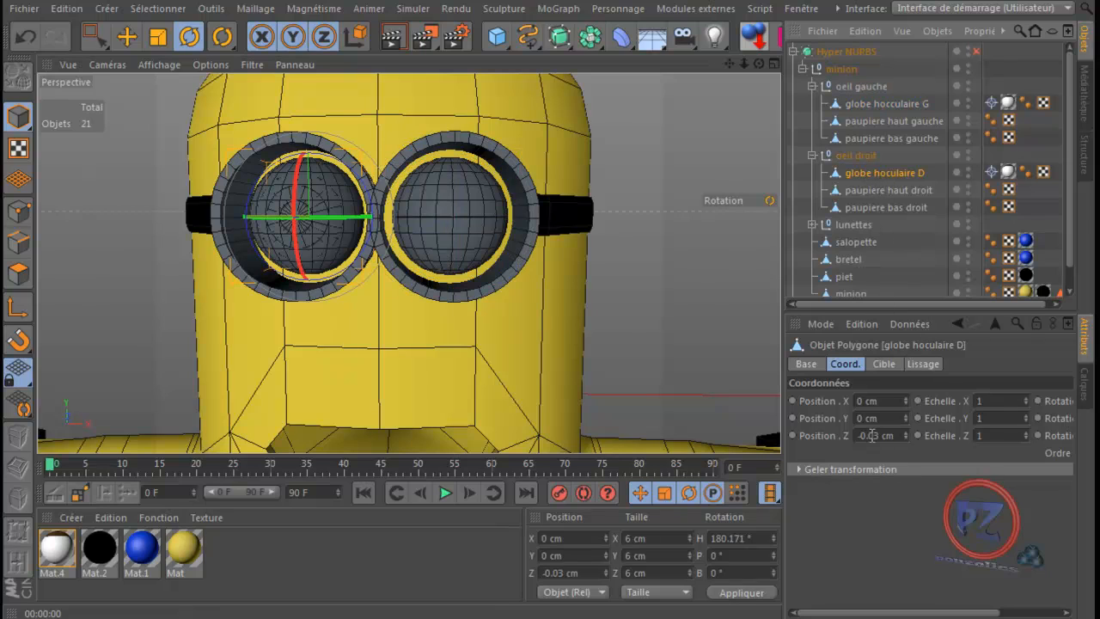
pyautogui.doubleClick(875, 435)
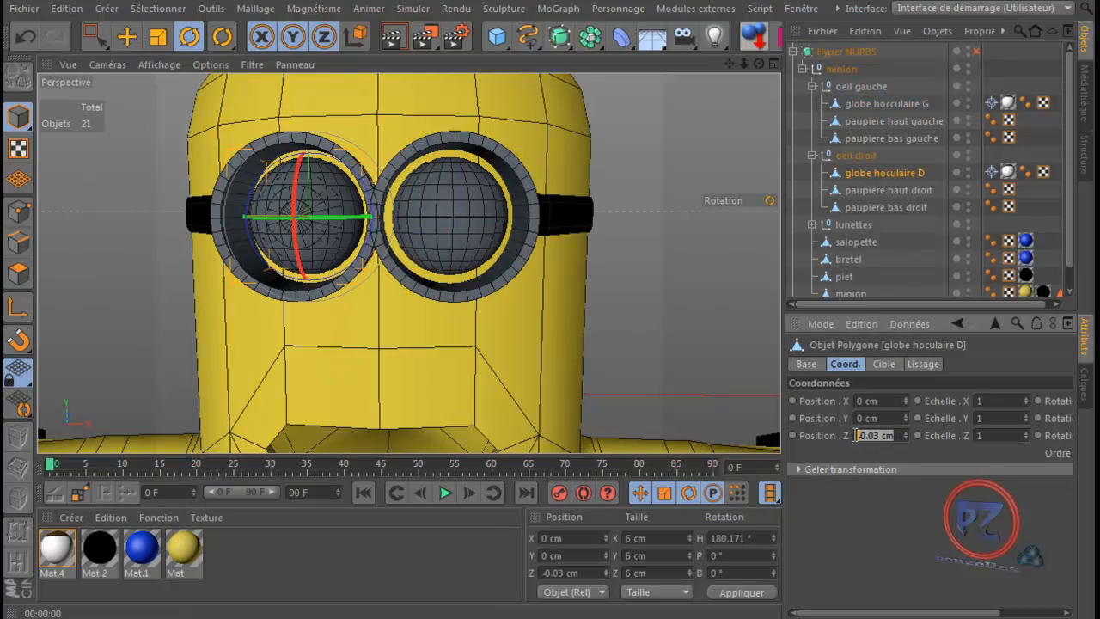
pyautogui.write('0')
pyautogui.press('Return')
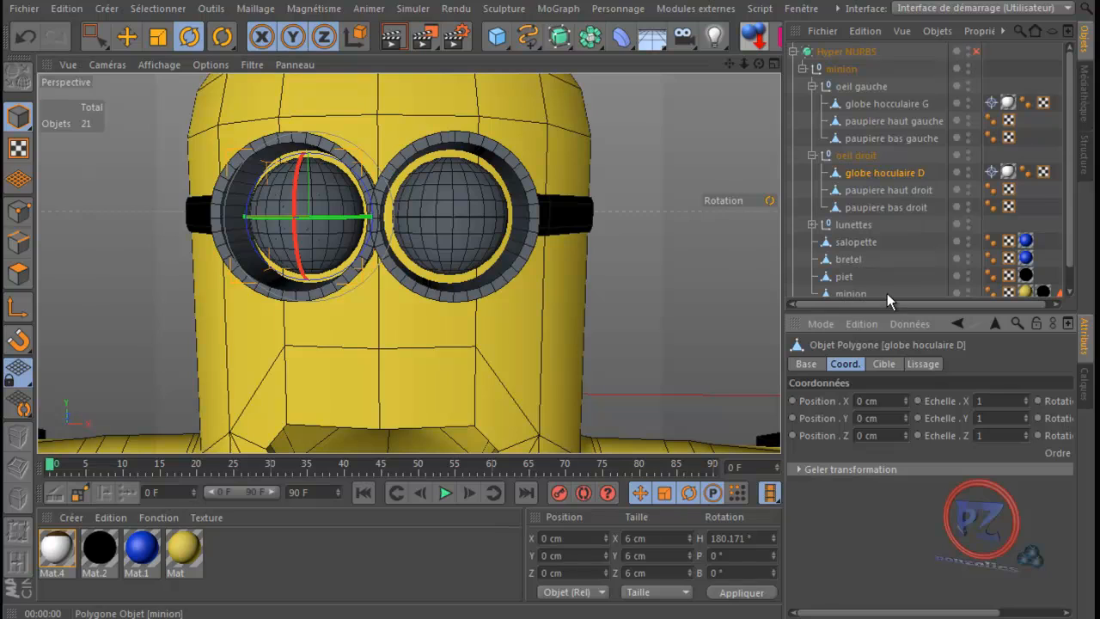
pyautogui.click(812, 155)
pyautogui.click(813, 87)
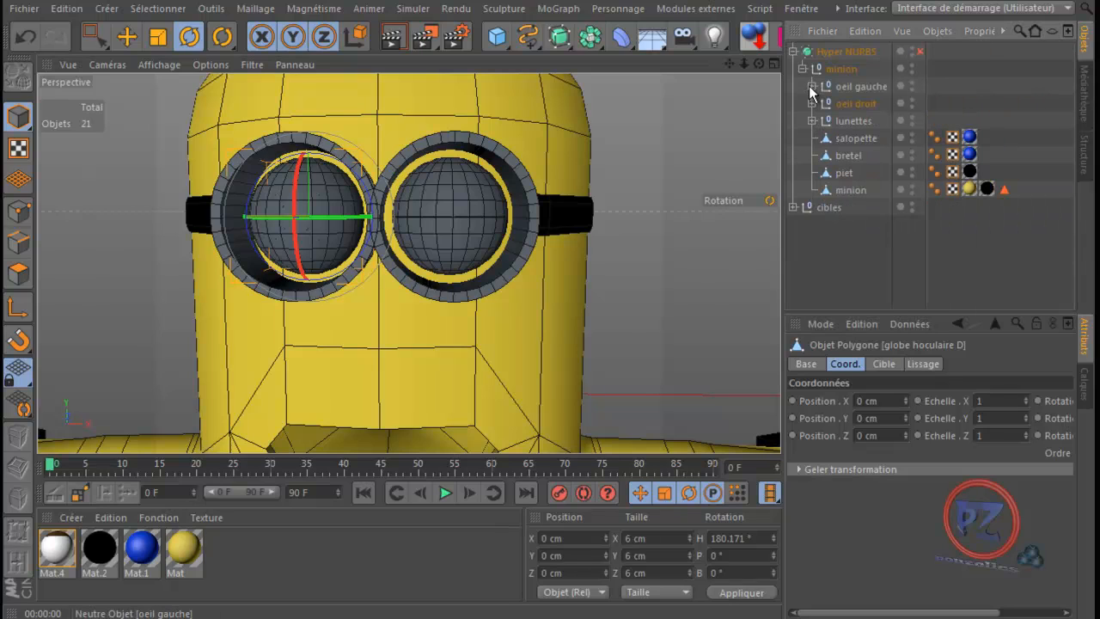
# - Create a top-level user data group named controle on the minion null and validate it
pyautogui.click(842, 70)
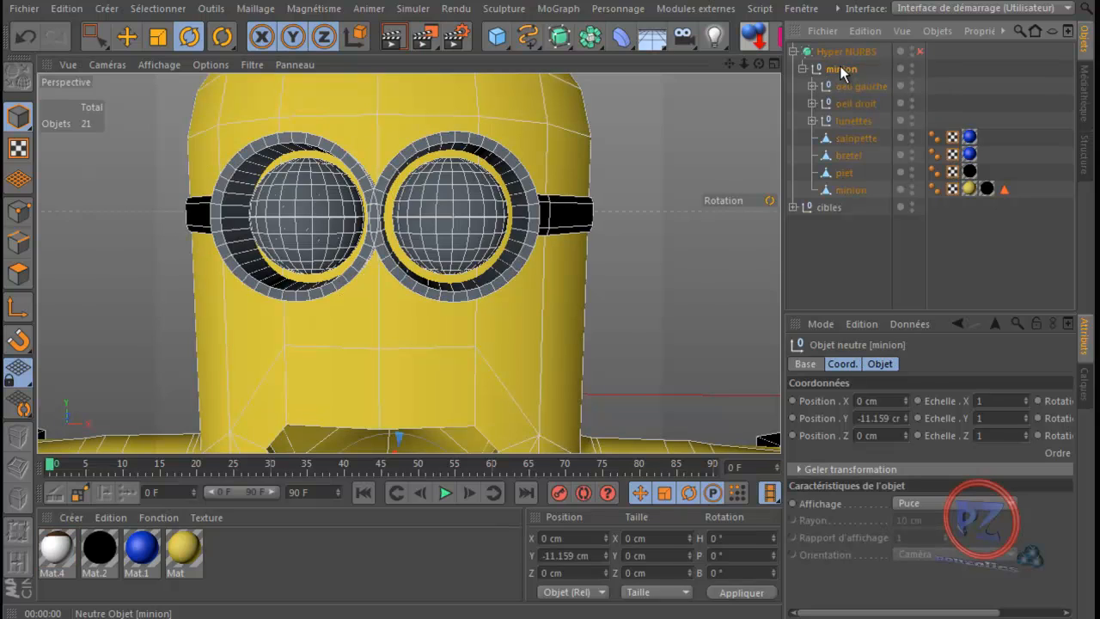
pyautogui.click(910, 323)
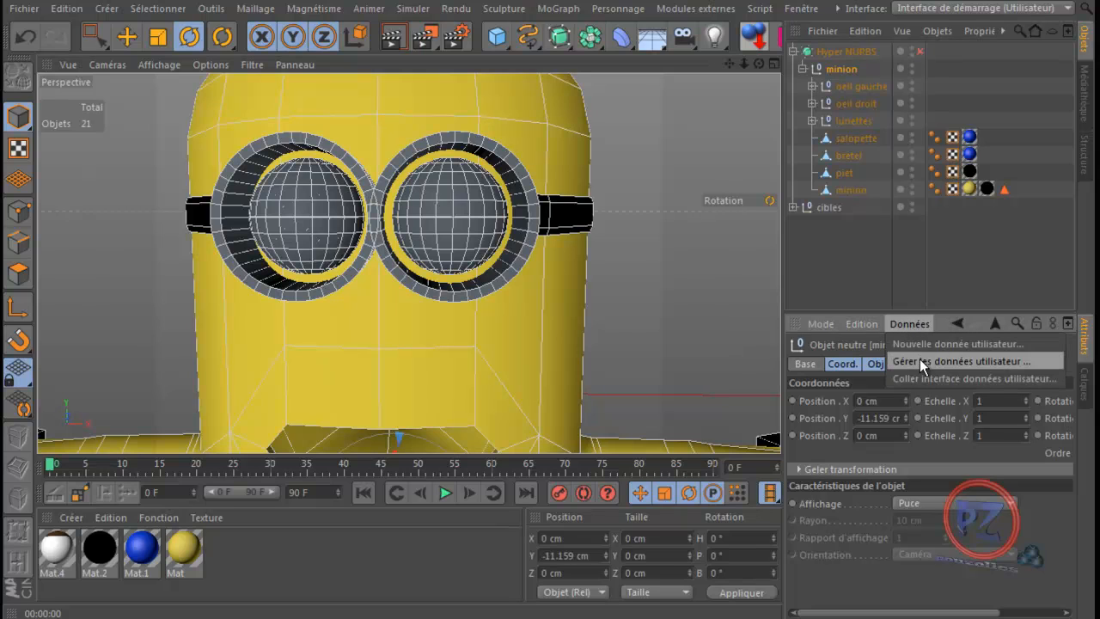
pyautogui.click(920, 361)
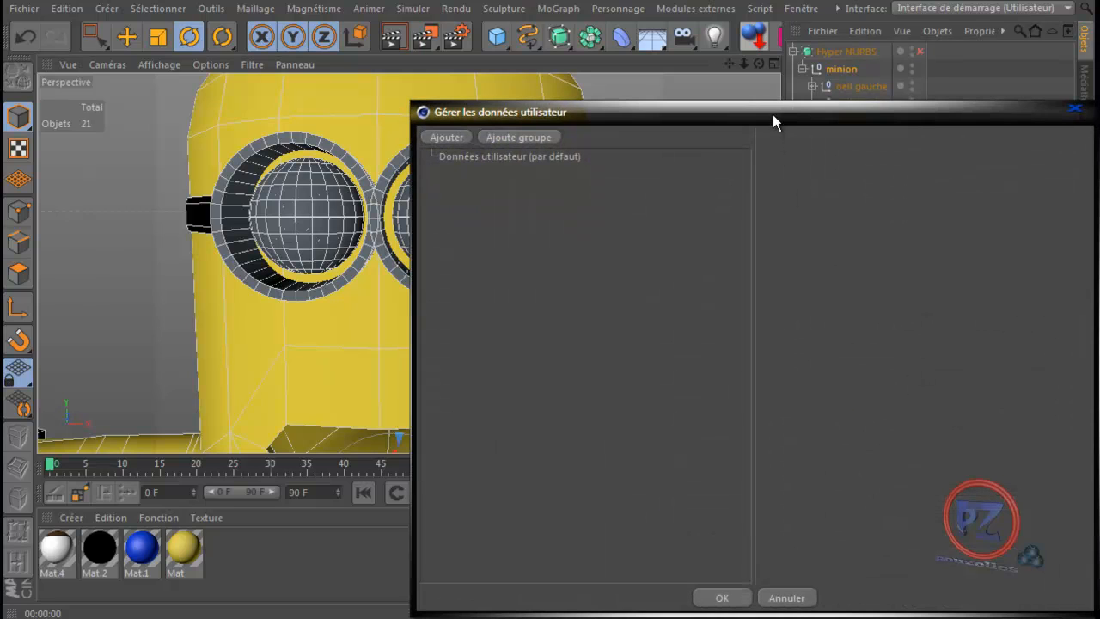
pyautogui.moveTo(773, 114); pyautogui.dragTo(501, 80)
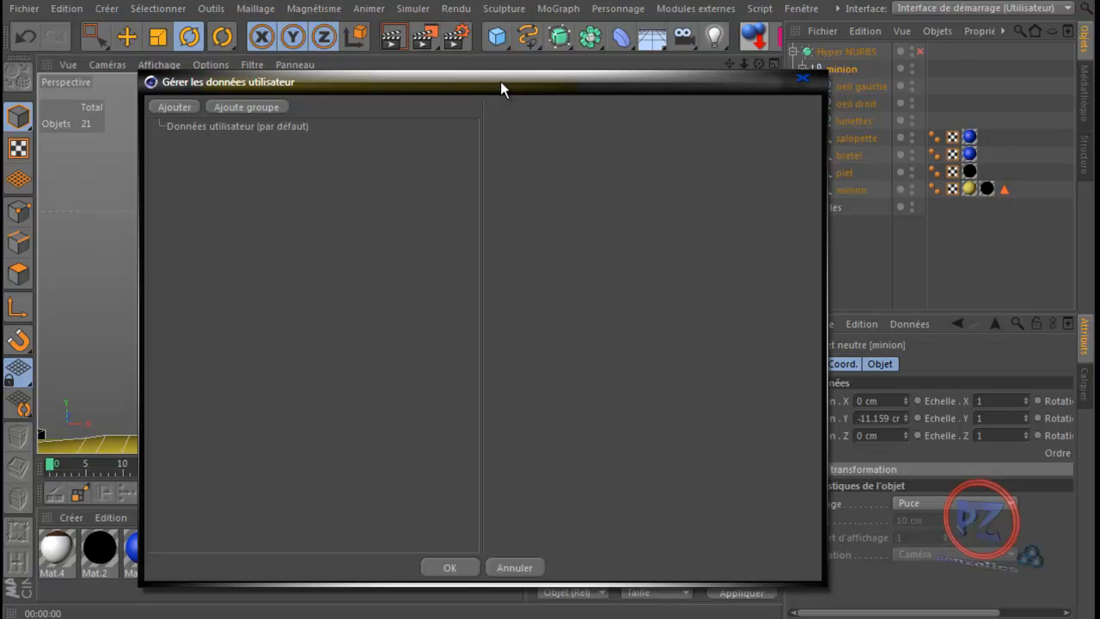
pyautogui.click(252, 106)
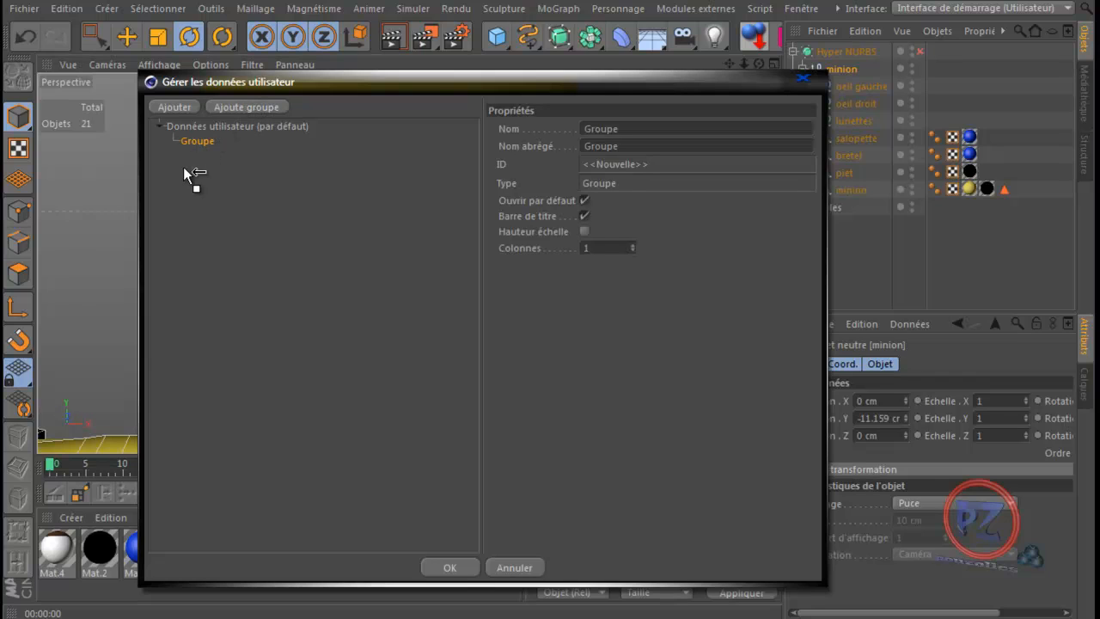
pyautogui.moveTo(184, 168); pyautogui.dragTo(184, 169)
pyautogui.doubleClick(643, 129)
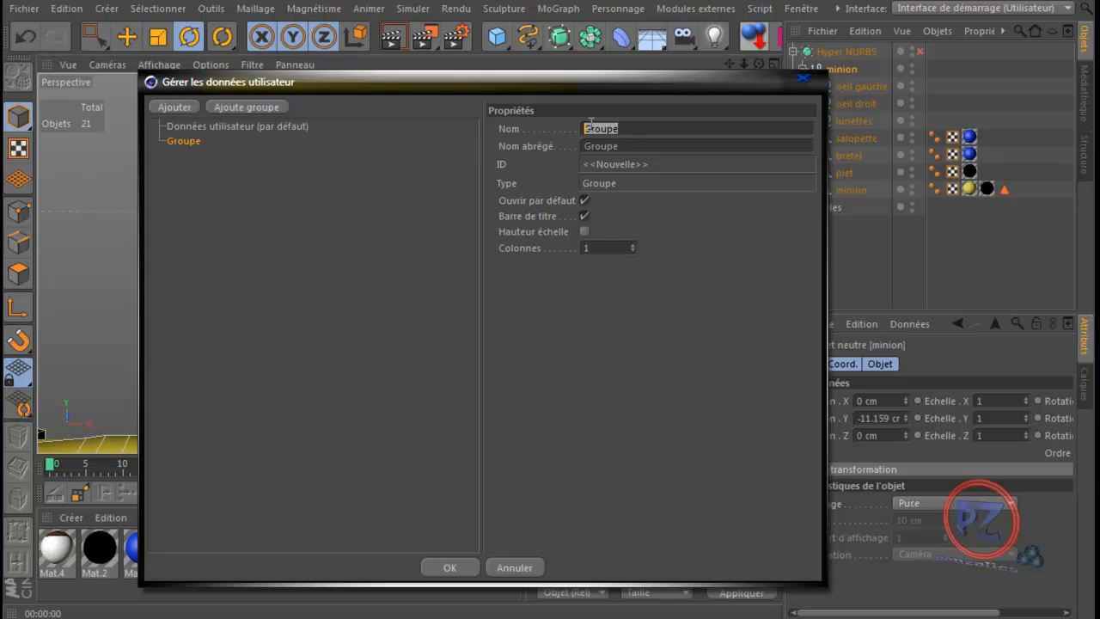
pyautogui.write('controle')
pyautogui.press('Return')
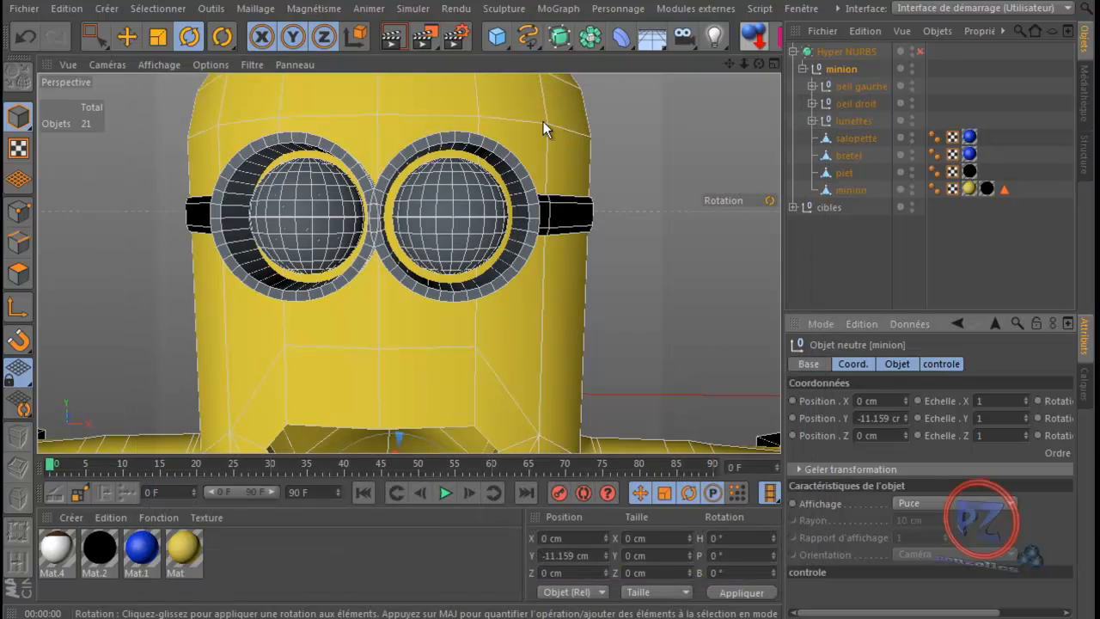
# - Add a user data entry named expression inside the minion null's controle group
pyautogui.click(939, 364)
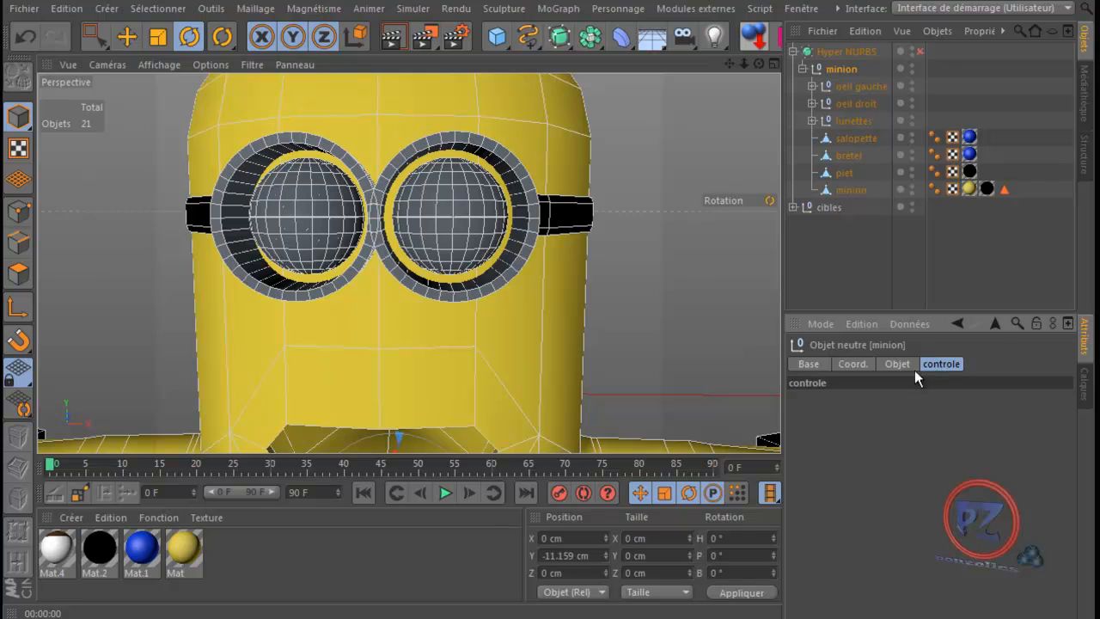
pyautogui.click(908, 322)
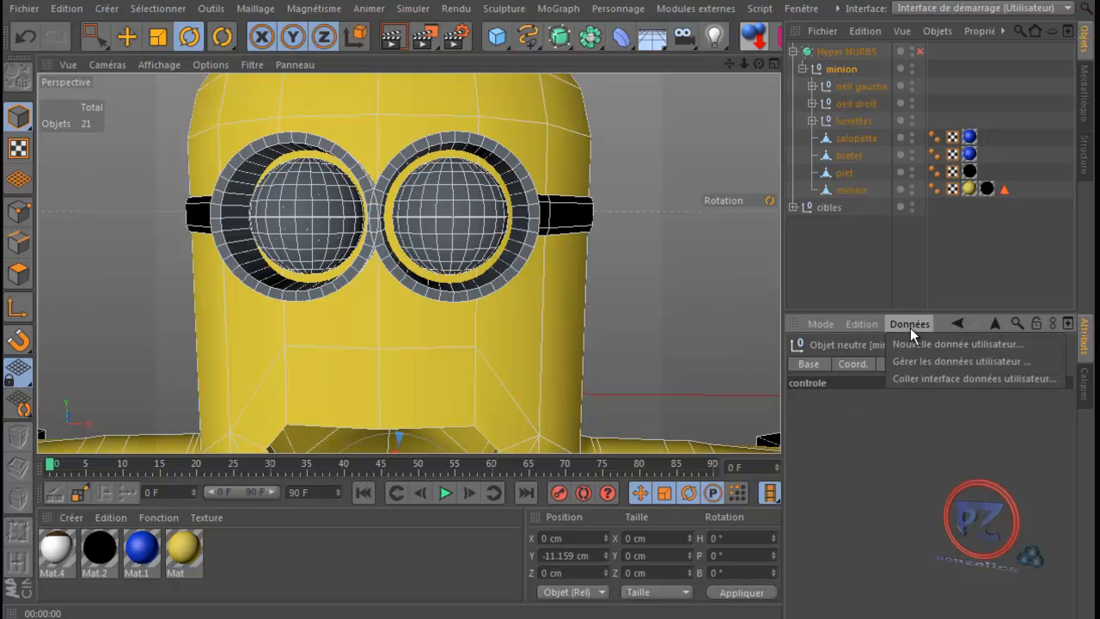
pyautogui.click(921, 359)
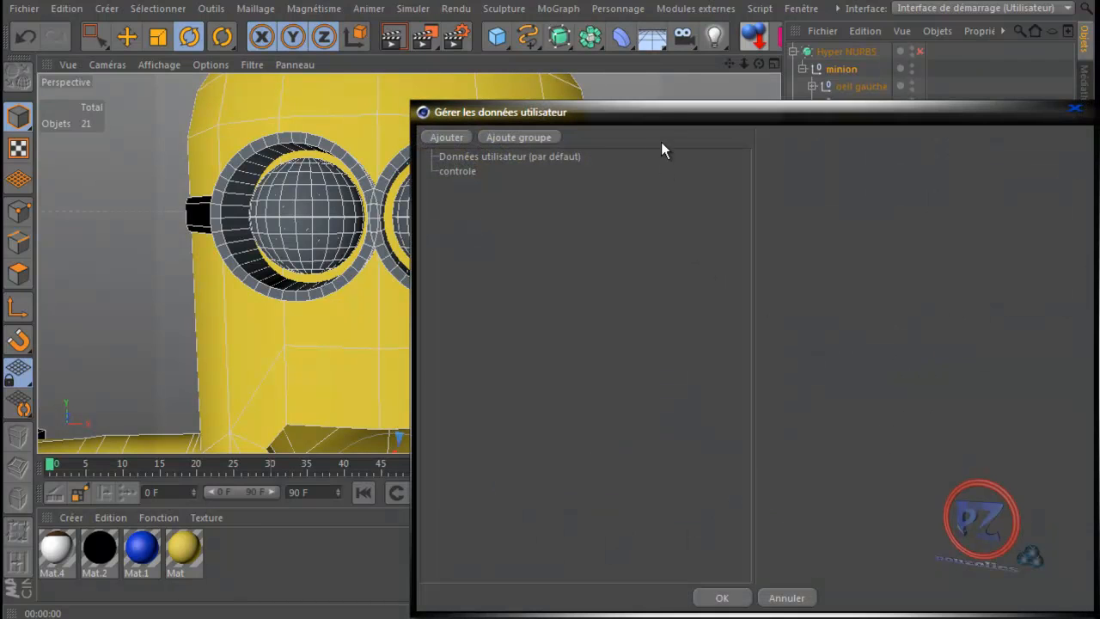
pyautogui.click(459, 171)
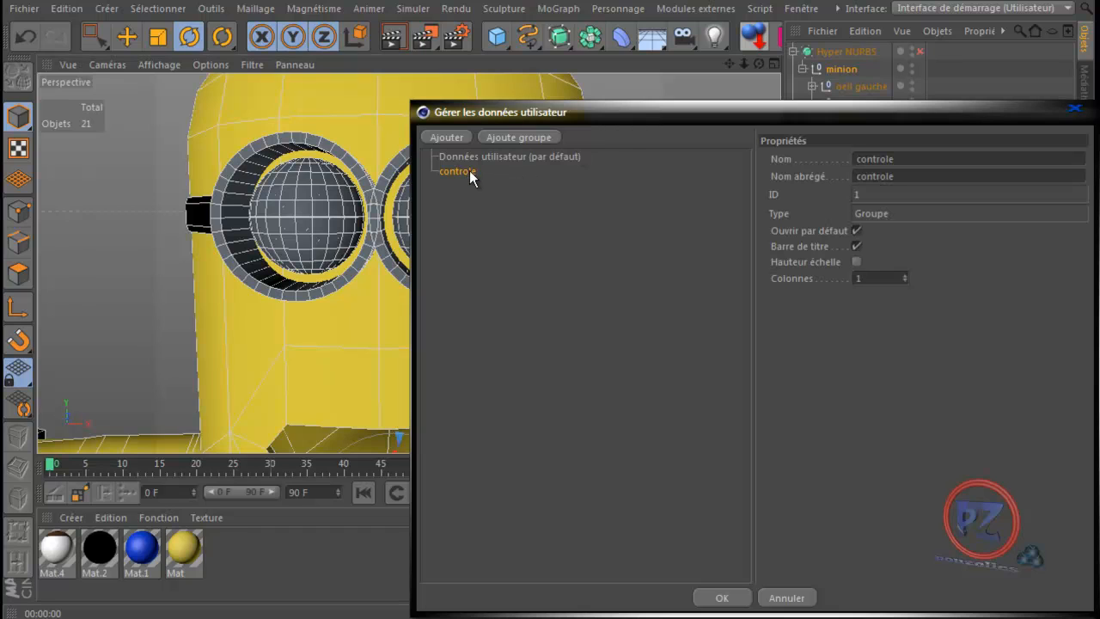
pyautogui.click(447, 137)
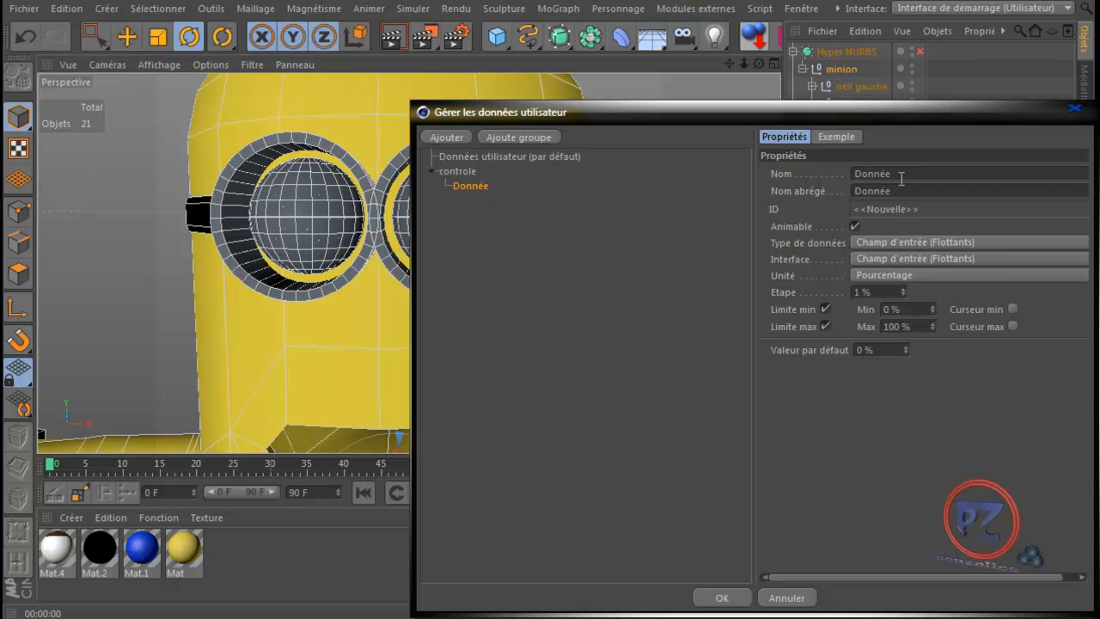
pyautogui.moveTo(902, 177); pyautogui.dragTo(839, 173)
pyautogui.write('expression')
pyautogui.click(856, 471)
# - Set the minimum limit of the expression user data to -100 %
pyautogui.moveTo(912, 310); pyautogui.dragTo(873, 309)
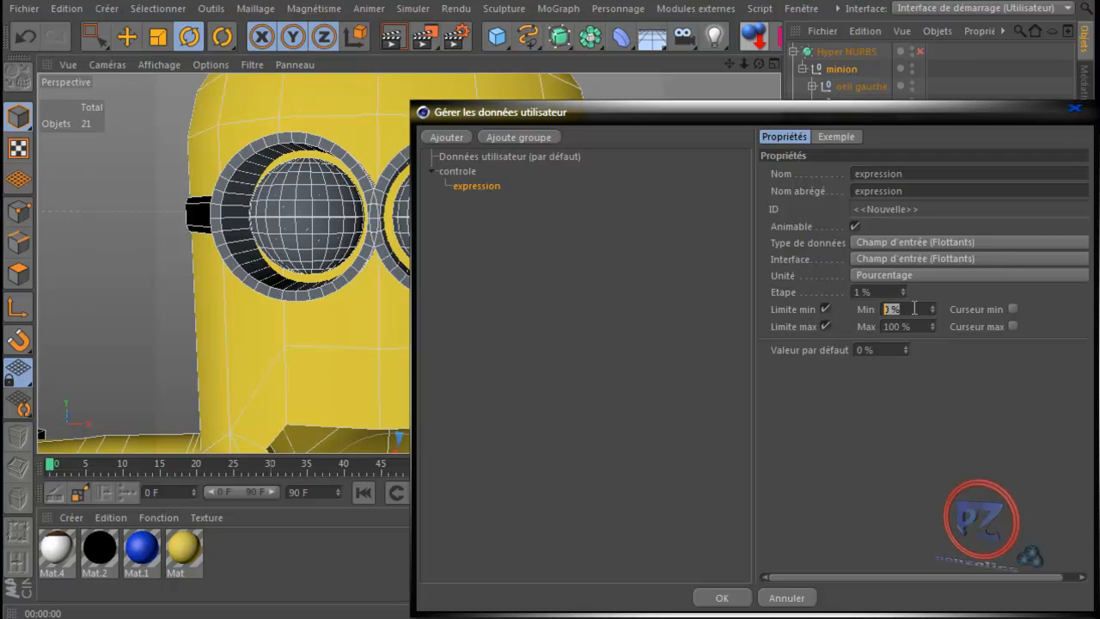
pyautogui.press('BackSpace')
pyautogui.write('-100')
pyautogui.press('Return')
# - Add a user data group named oeil gauche inside the controle group
pyautogui.click(518, 135)
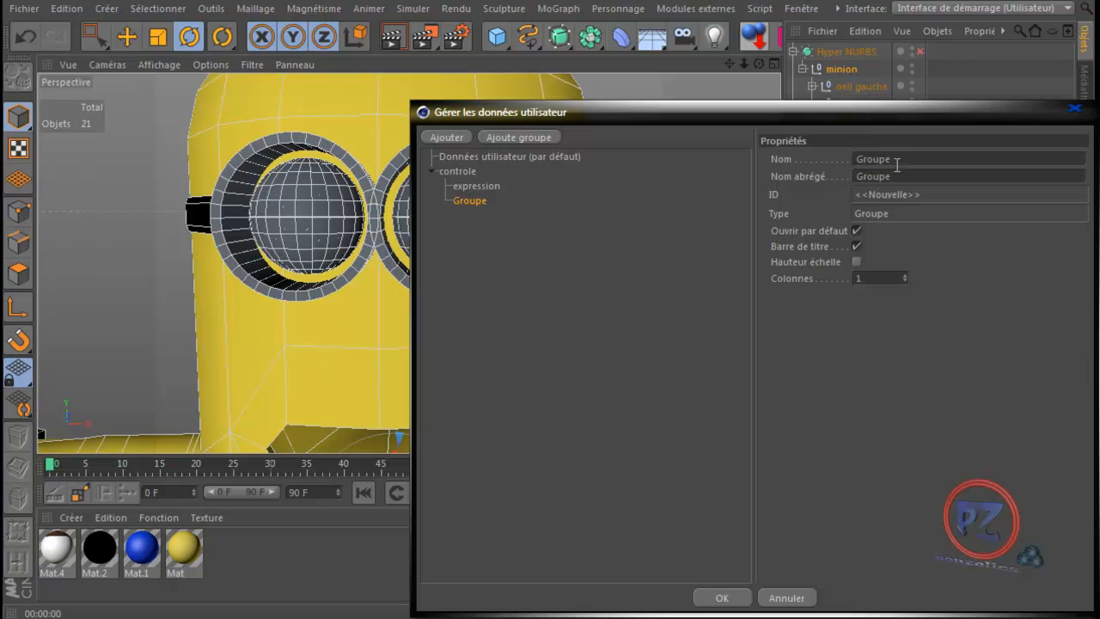
pyautogui.moveTo(897, 160); pyautogui.dragTo(854, 160)
pyautogui.write('c')
pyautogui.write('eil')
pyautogui.write(' g')
pyautogui.write('auche')
pyautogui.click(862, 361)
# - Add two user data entries inside the oeil gauche group and name the first one paupiere haut gauche
pyautogui.click(448, 134)
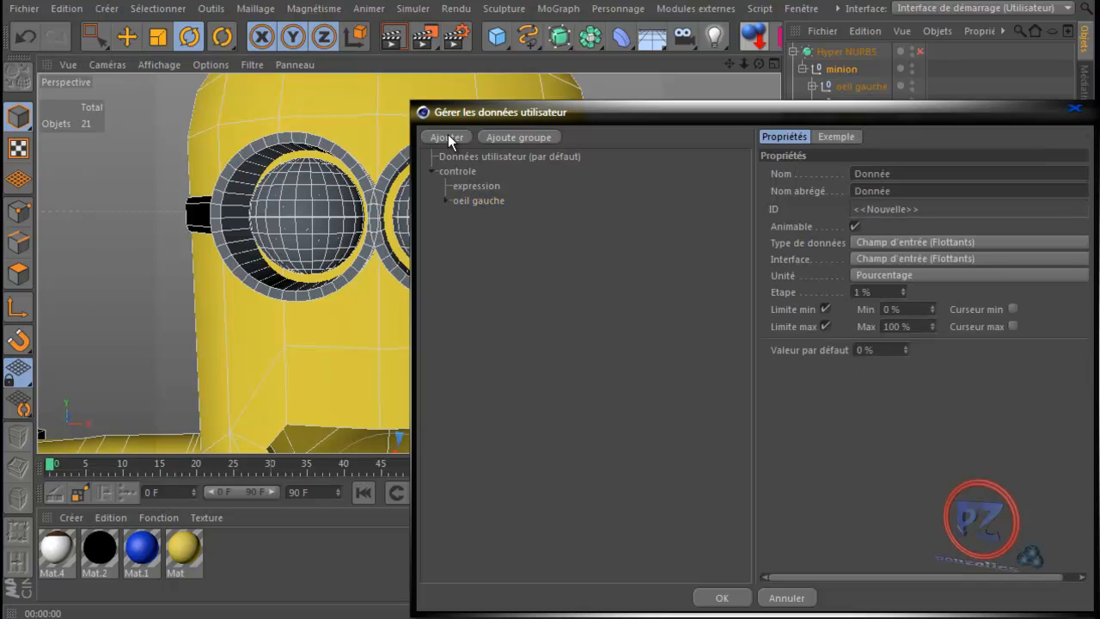
pyautogui.click(447, 199)
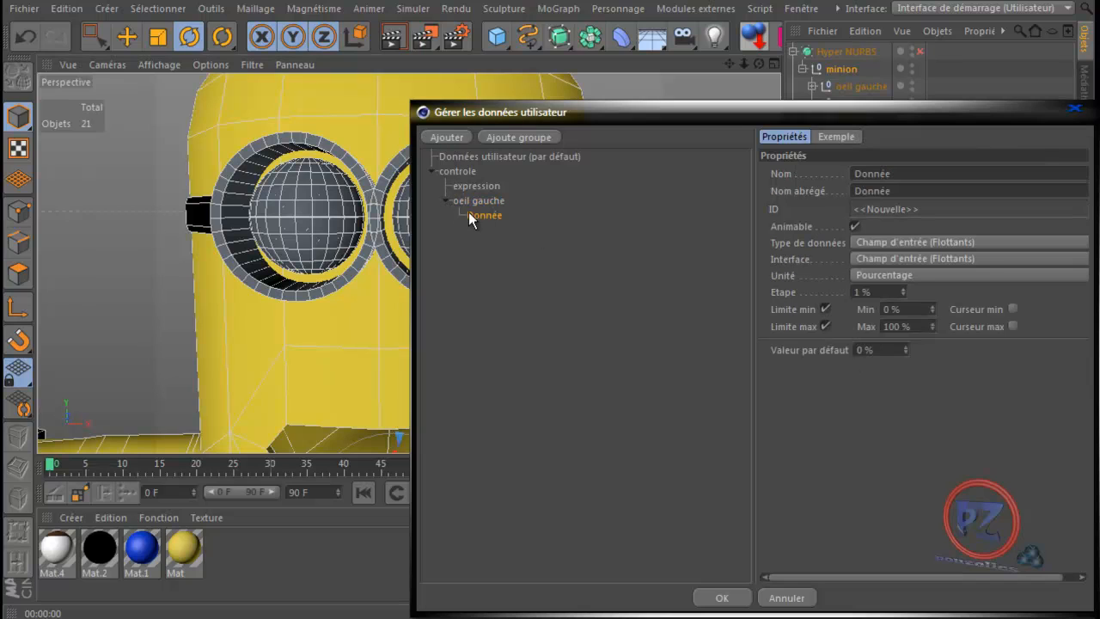
pyautogui.click(446, 138)
pyautogui.doubleClick(850, 175)
pyautogui.write('paupiere haut gauche')
pyautogui.click(485, 228)
pyautogui.click(488, 217)
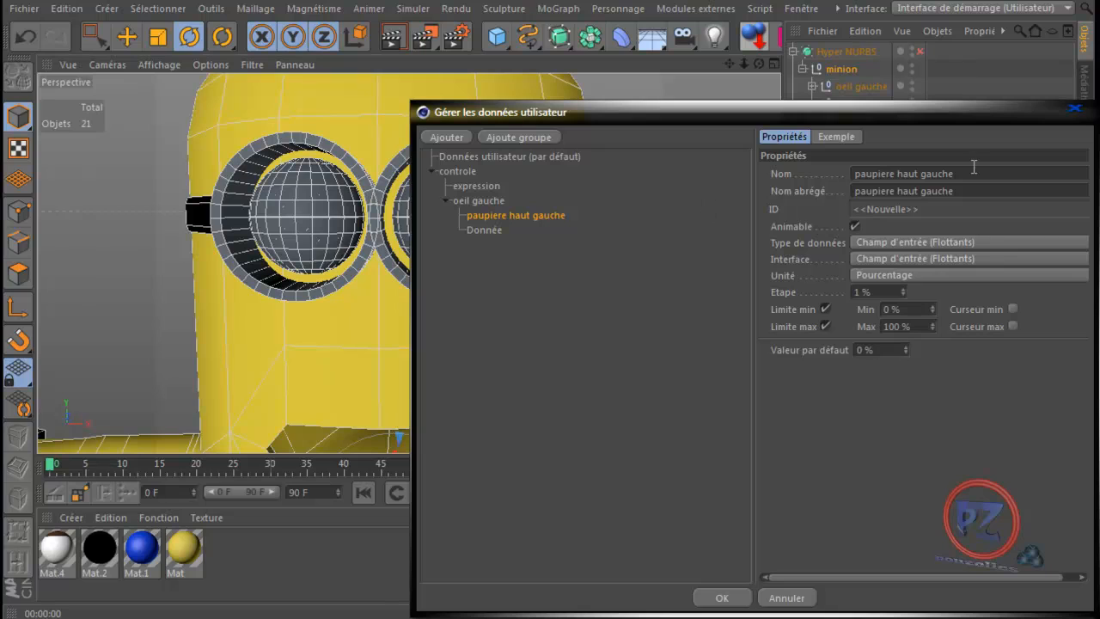
# - Reuse the upper eyelid entry's name for the second oeil gauche entry, changing it to paupiere bas gauche
pyautogui.moveTo(967, 174); pyautogui.dragTo(851, 173)
pyautogui.hotkey('ctrl', 'c')
pyautogui.rightClick(870, 175)
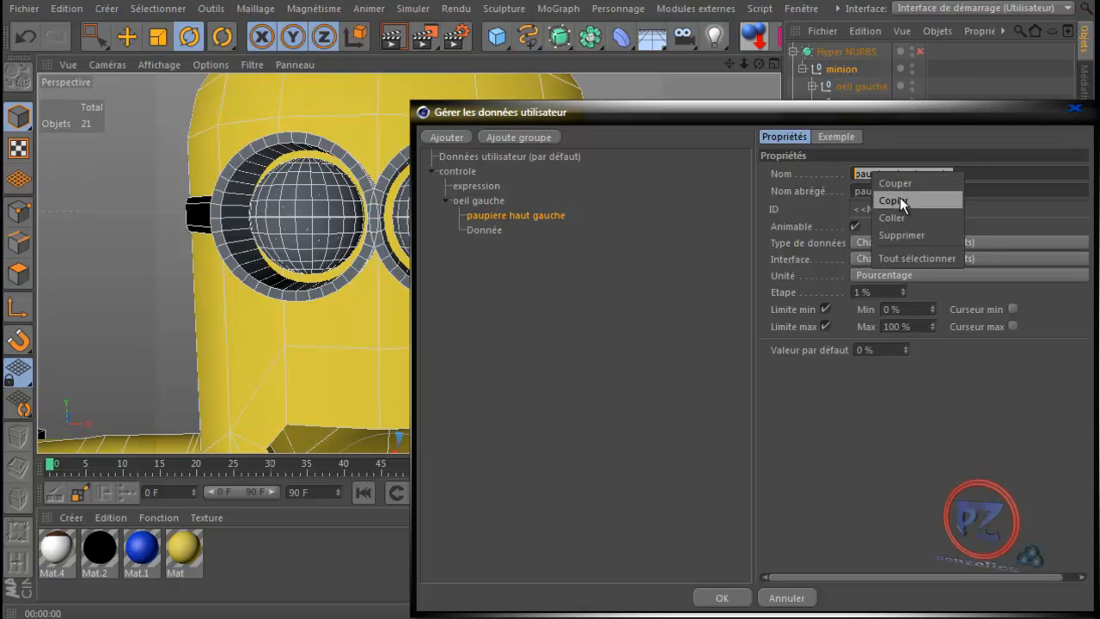
pyautogui.click(894, 200)
pyautogui.click(486, 231)
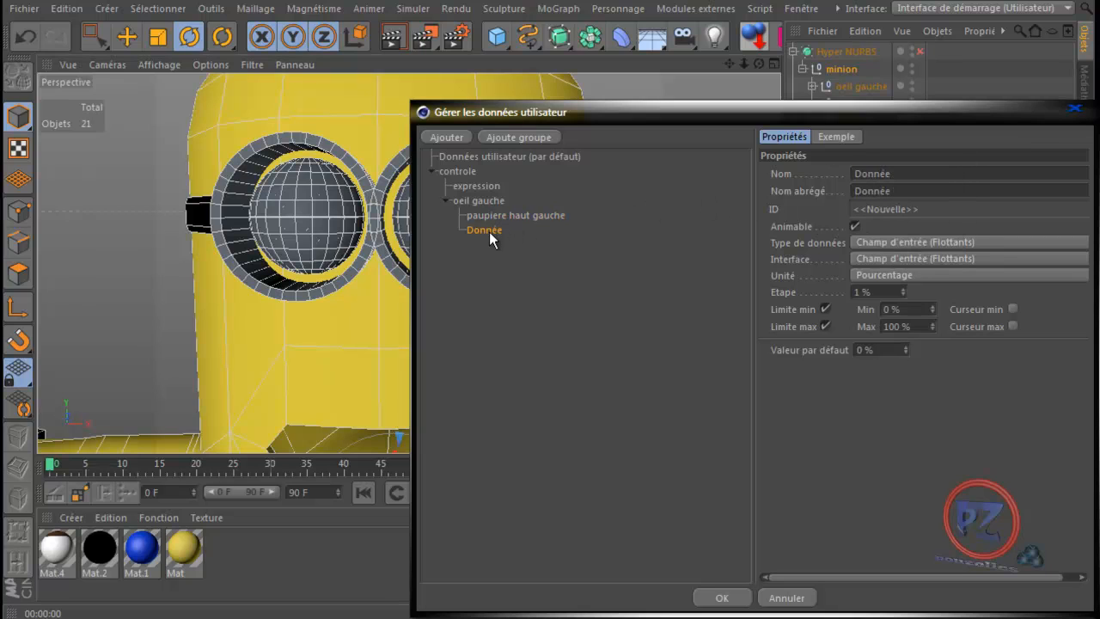
pyautogui.moveTo(905, 173); pyautogui.dragTo(847, 173)
pyautogui.rightClick(872, 176)
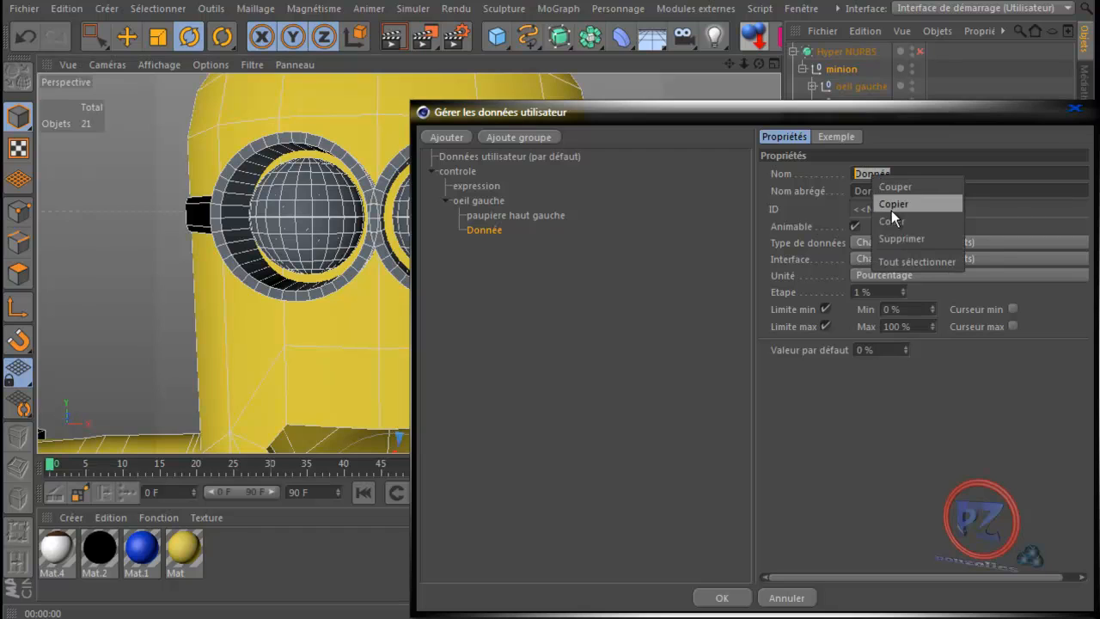
pyautogui.click(899, 221)
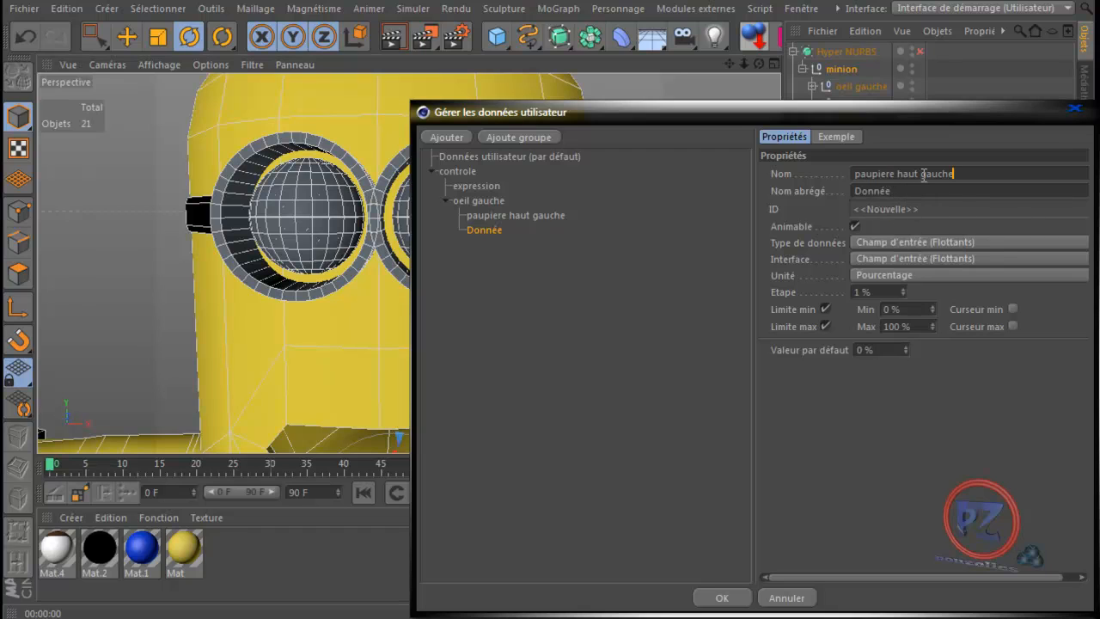
pyautogui.doubleClick(908, 173)
pyautogui.write('bas')
pyautogui.write('s')
pyautogui.press('BackSpace')
pyautogui.press('Return')
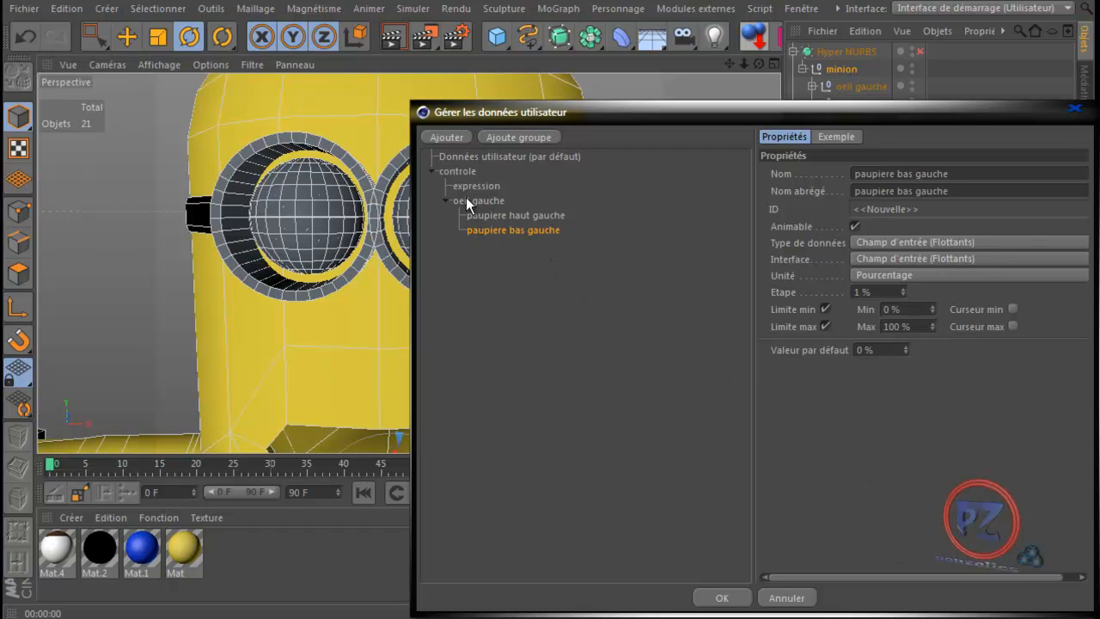
pyautogui.click(459, 171)
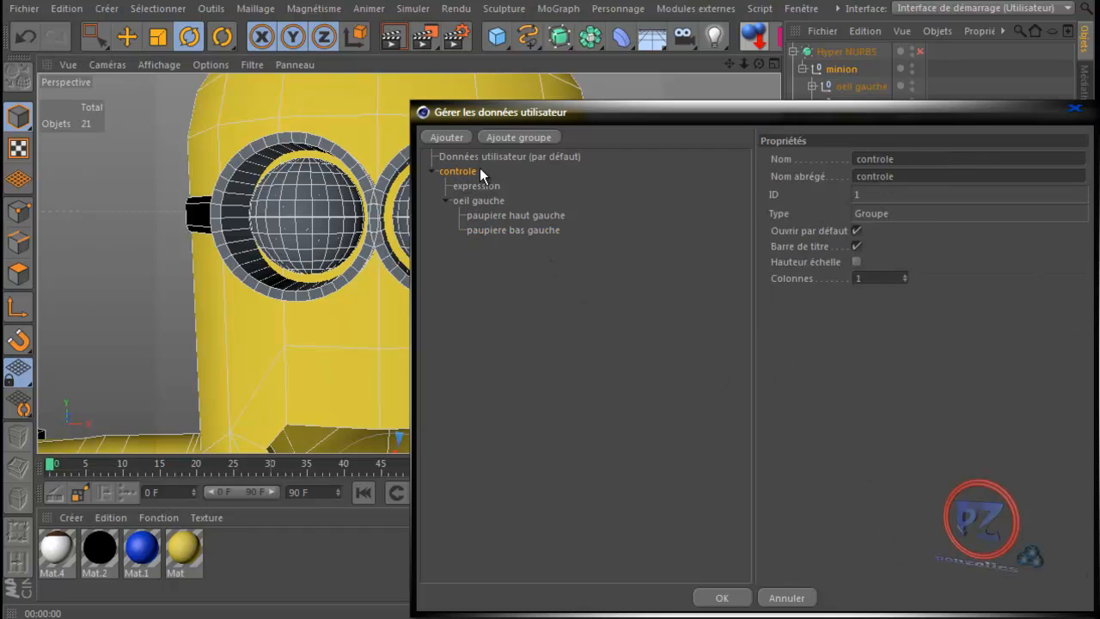
pyautogui.click(500, 137)
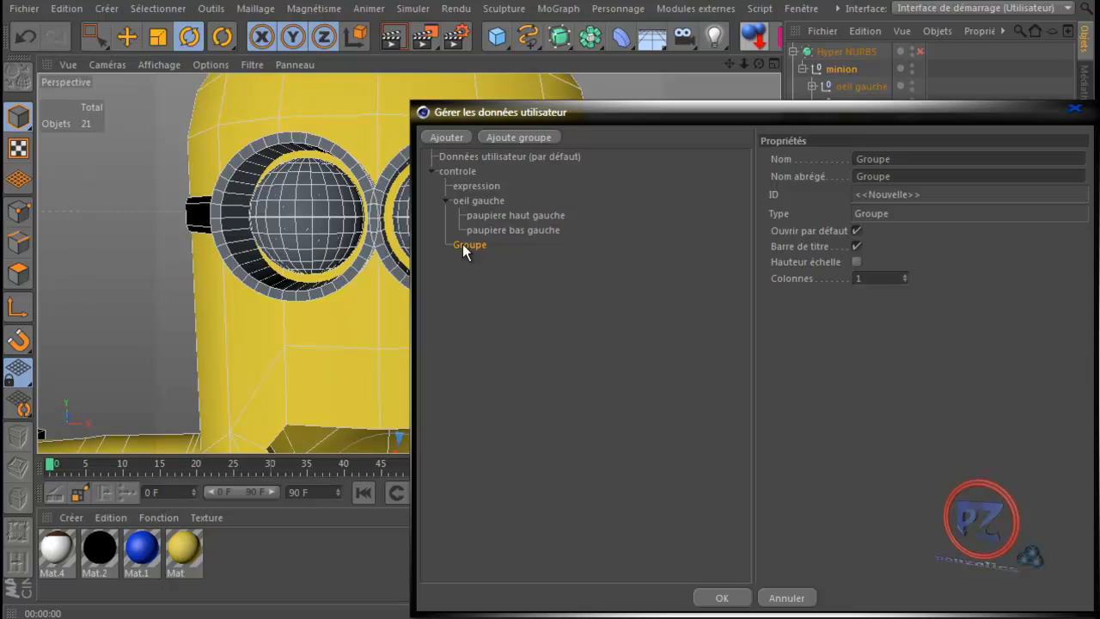
pyautogui.press('Delete')
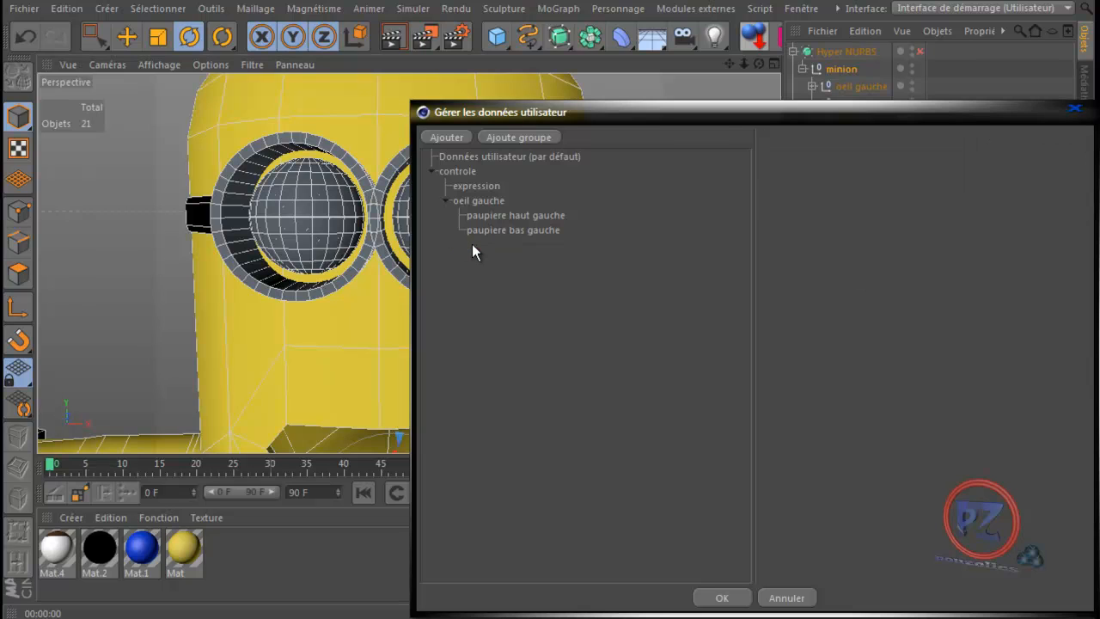
pyautogui.click(498, 230)
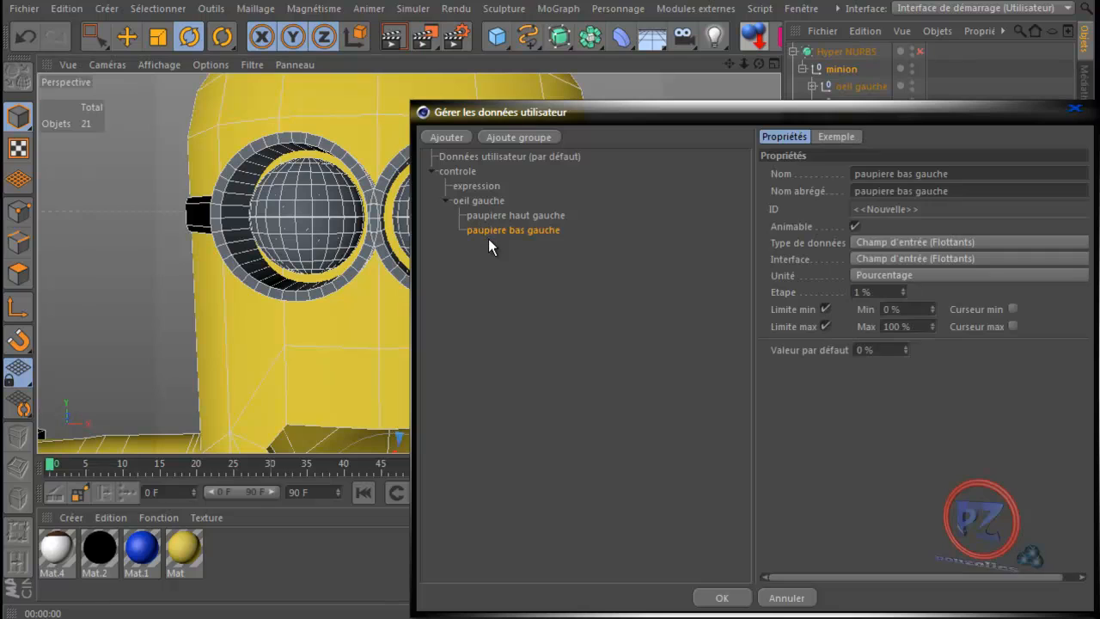
pyautogui.click(516, 137)
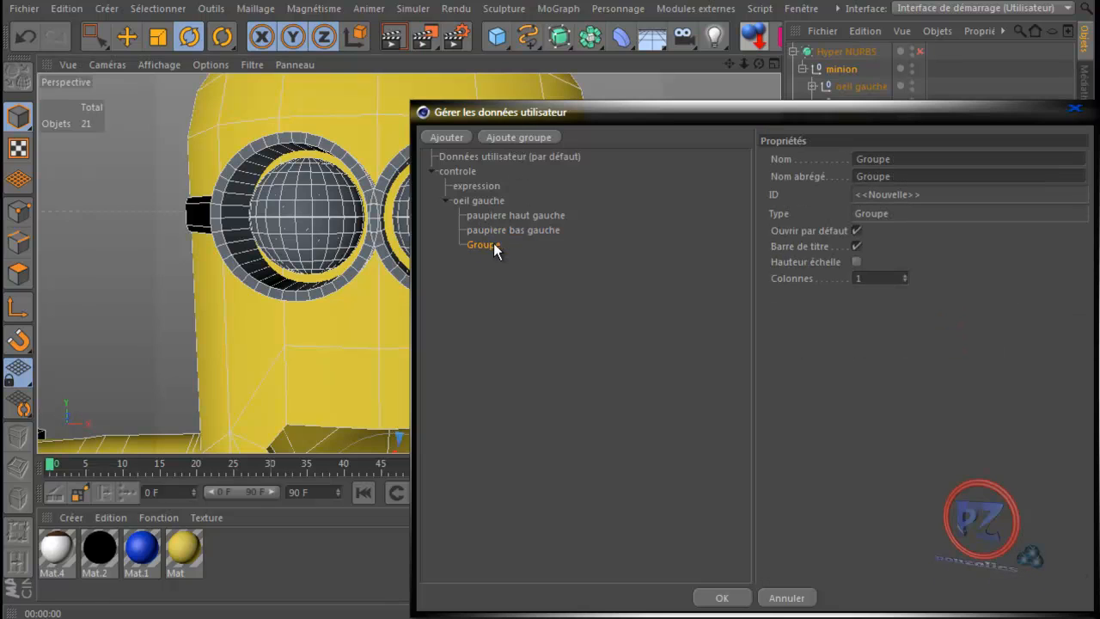
pyautogui.moveTo(484, 249); pyautogui.dragTo(456, 226)
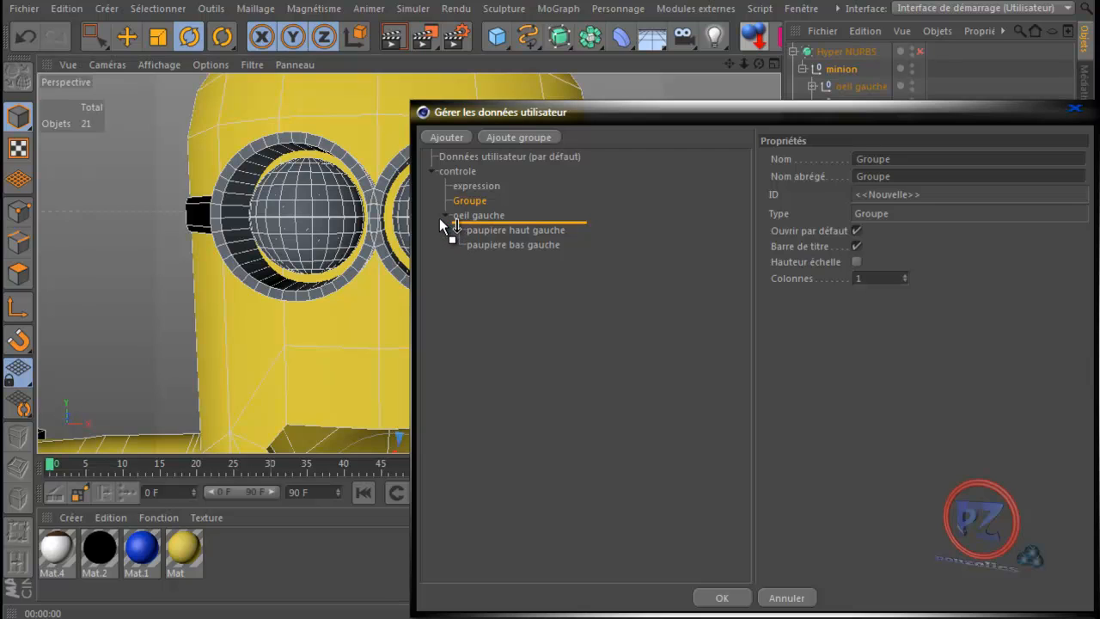
pyautogui.moveTo(439, 218); pyautogui.dragTo(478, 212)
pyautogui.moveTo(478, 219); pyautogui.dragTo(462, 201)
pyautogui.moveTo(459, 259); pyautogui.dragTo(465, 234)
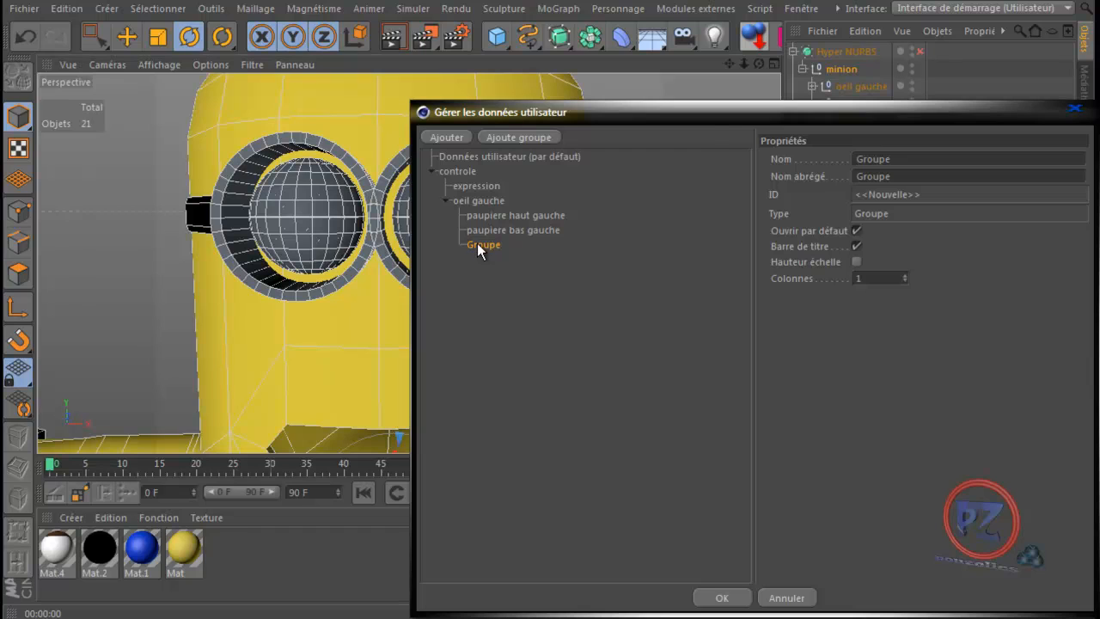
pyautogui.press('Delete')
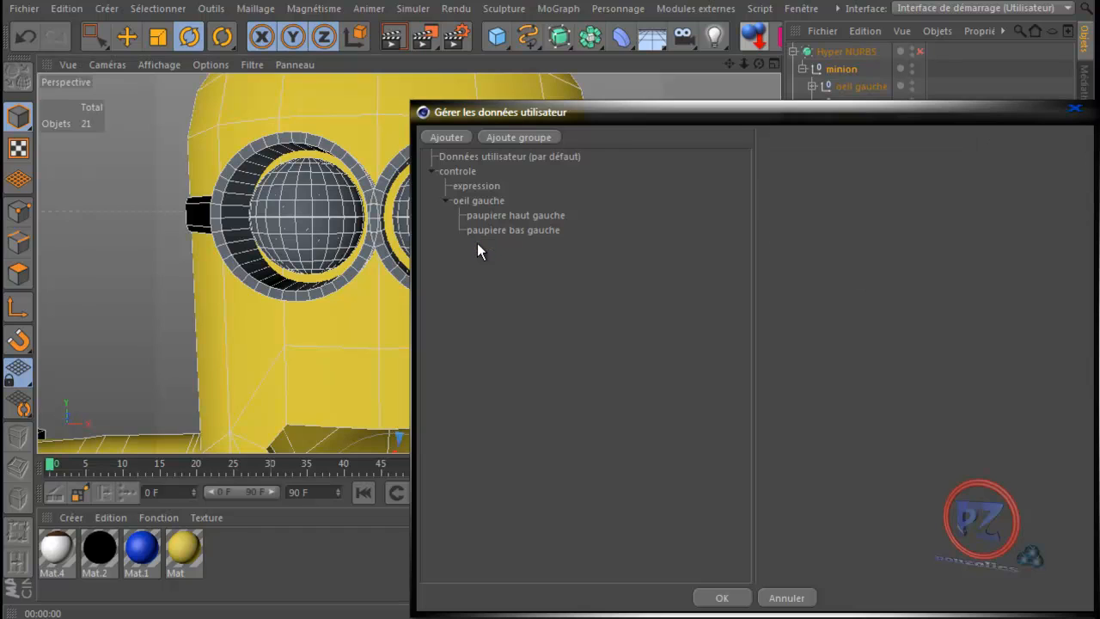
# - Add a second user data group named oeil droit inside the controle group
pyautogui.click(457, 170)
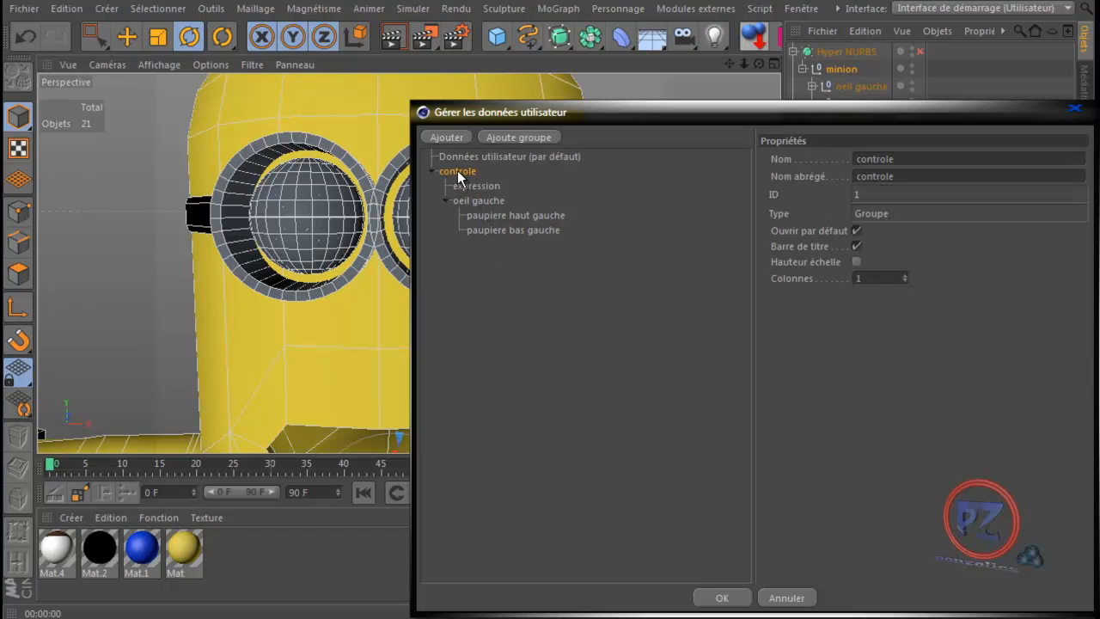
pyautogui.click(514, 137)
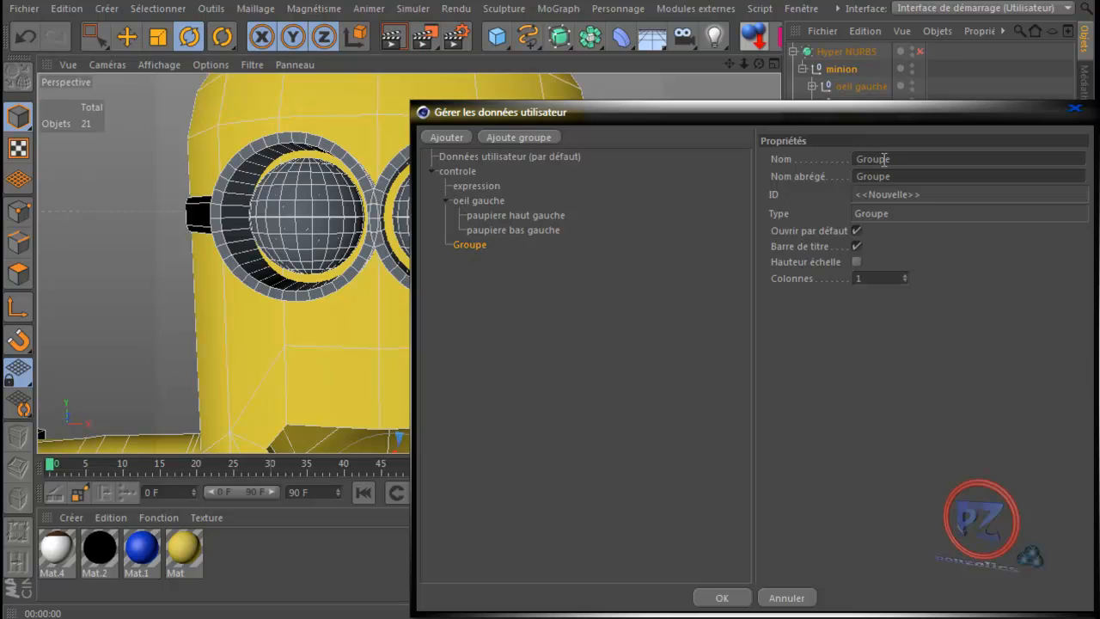
pyautogui.moveTo(899, 159); pyautogui.dragTo(834, 163)
pyautogui.write('oeil droit')
pyautogui.press('Return')
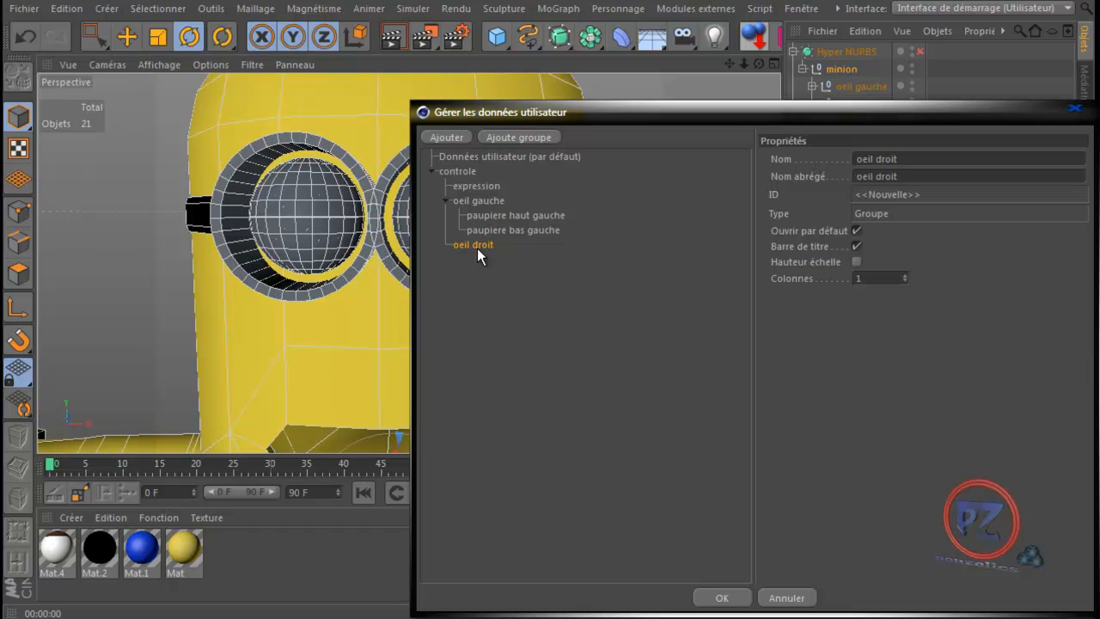
# - Add two user data entries inside the oeil droit group and name the first one paupiere haut droit
pyautogui.click(453, 139)
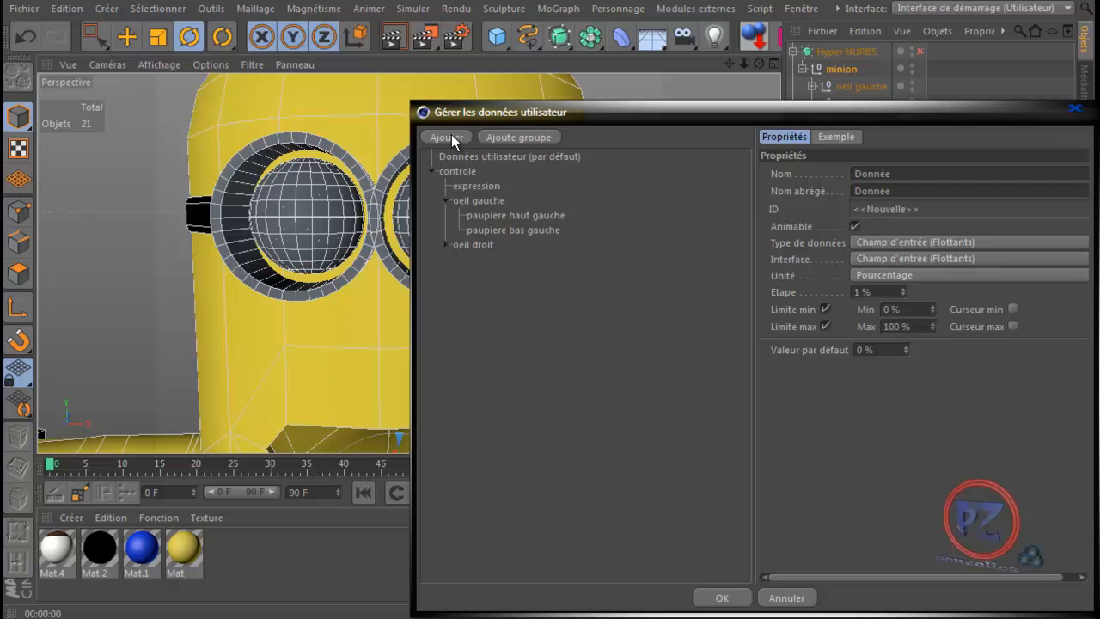
pyautogui.click(446, 244)
pyautogui.click(481, 260)
pyautogui.doubleClick(911, 173)
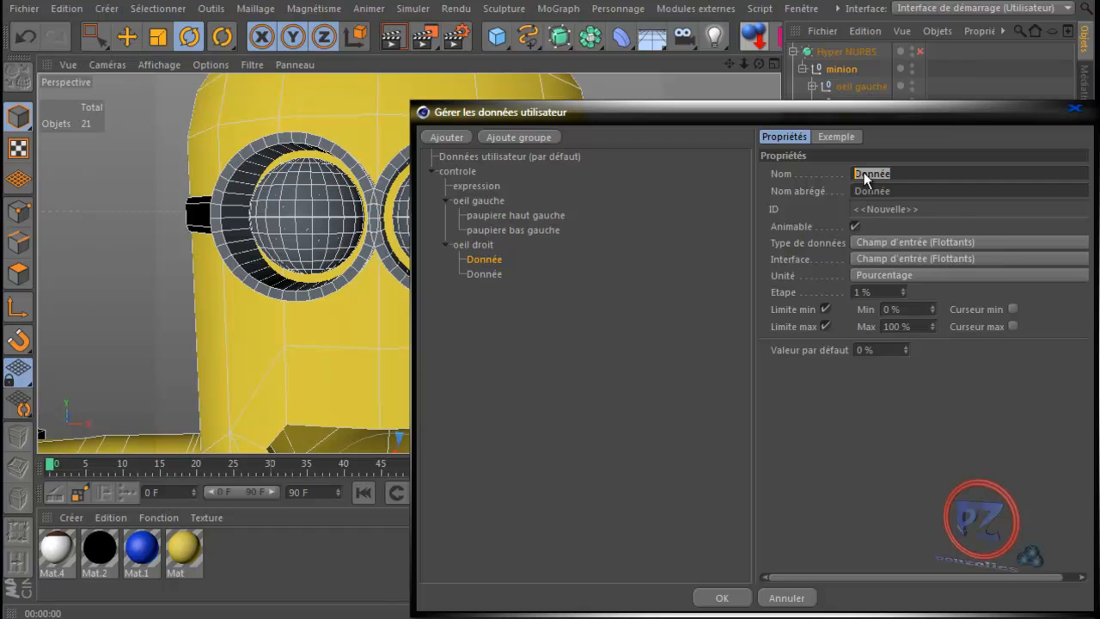
pyautogui.rightClick(865, 175)
pyautogui.click(885, 218)
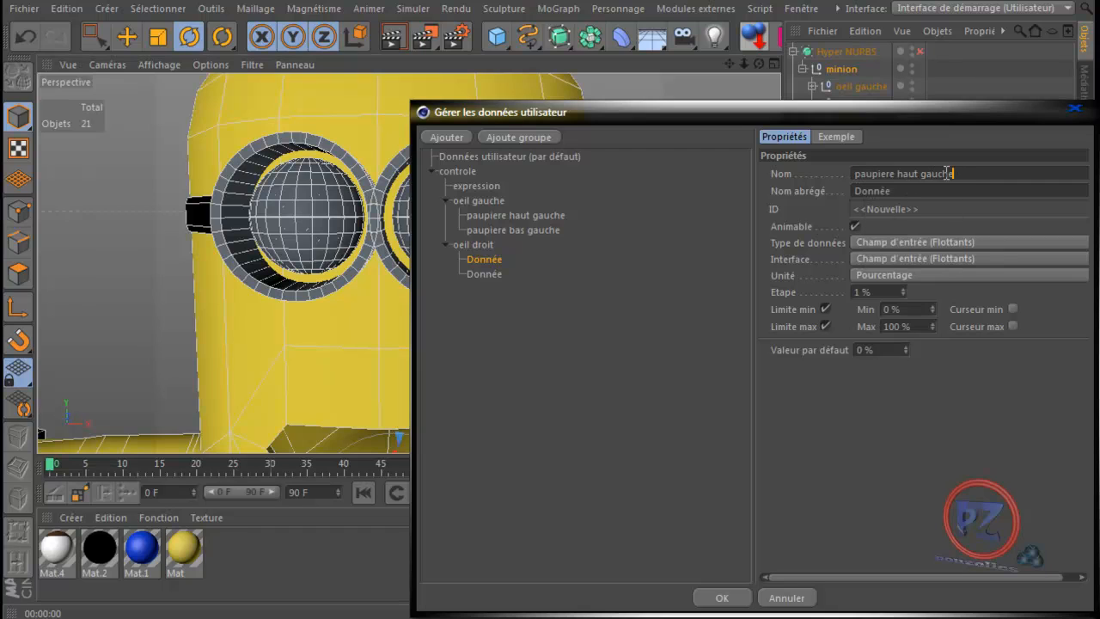
pyautogui.moveTo(963, 173); pyautogui.dragTo(928, 176)
pyautogui.press('BackSpace')
pyautogui.press('BackSpace')
pyautogui.write('droit')
# - Name the second oeil droit entry paupiere bas gauche and validate the user data
pyautogui.click(494, 274)
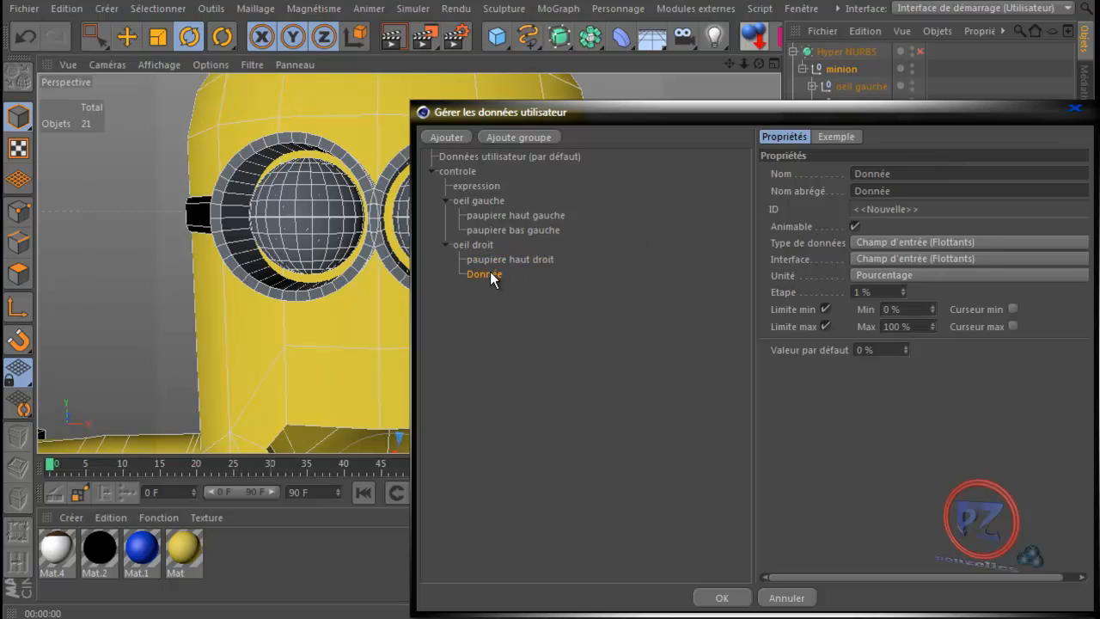
pyautogui.moveTo(905, 178); pyautogui.dragTo(847, 179)
pyautogui.rightClick(864, 178)
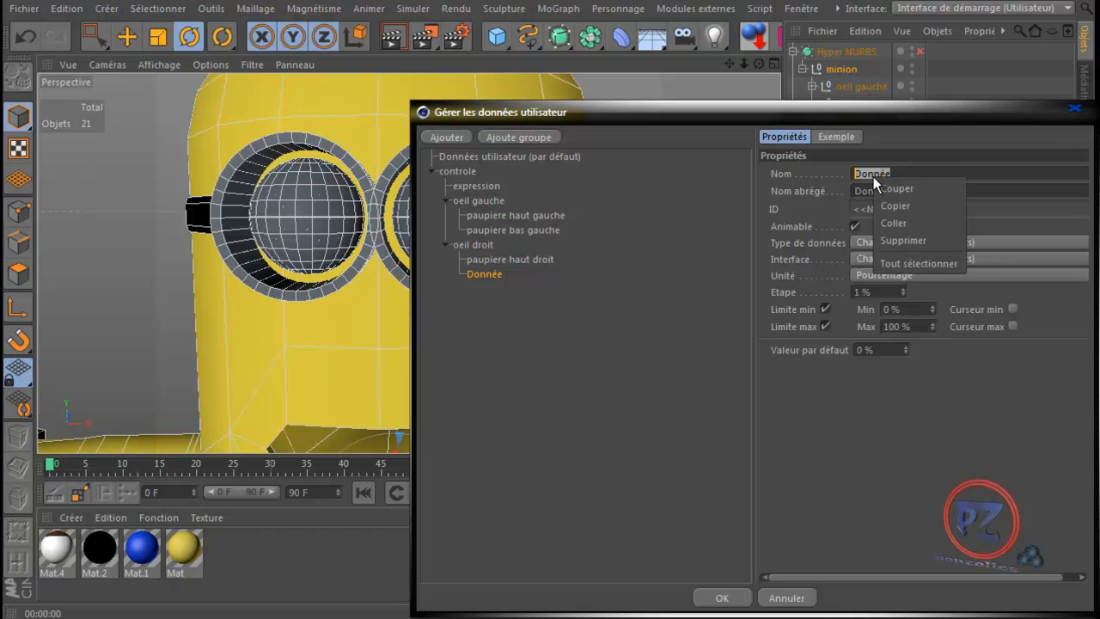
pyautogui.click(885, 221)
pyautogui.moveTo(964, 174); pyautogui.dragTo(900, 174)
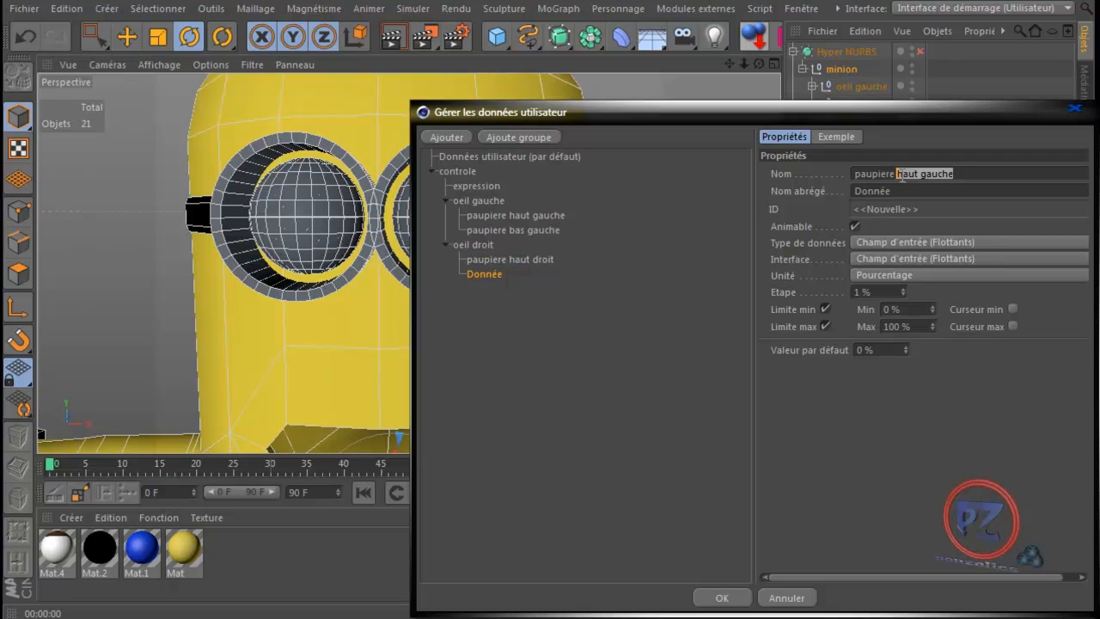
pyautogui.write('bas')
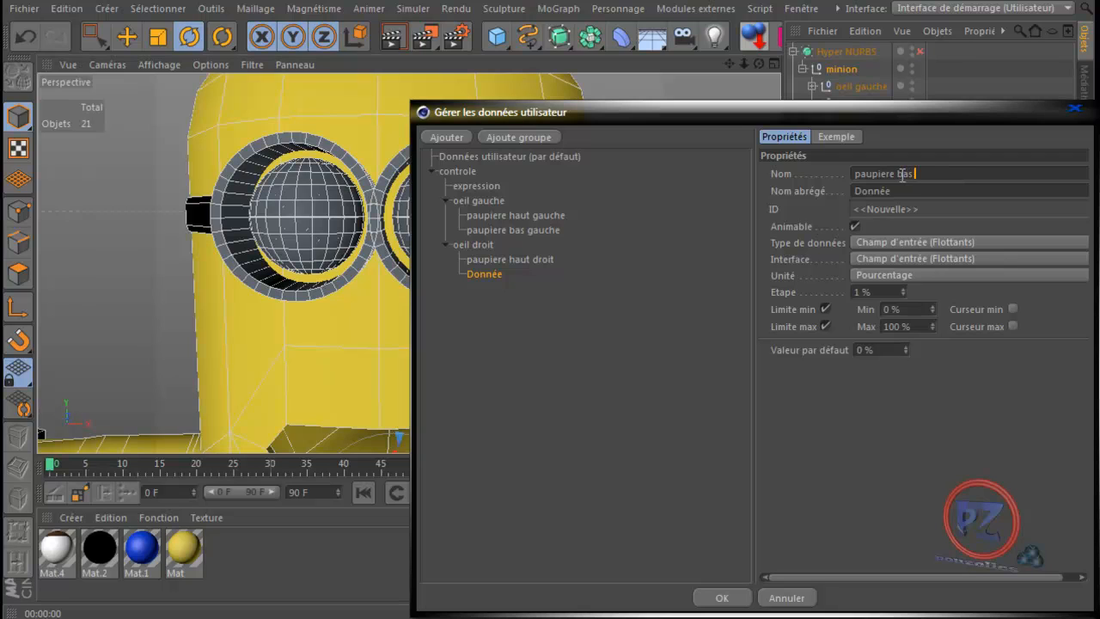
pyautogui.write(' gauche')
pyautogui.press('Return')
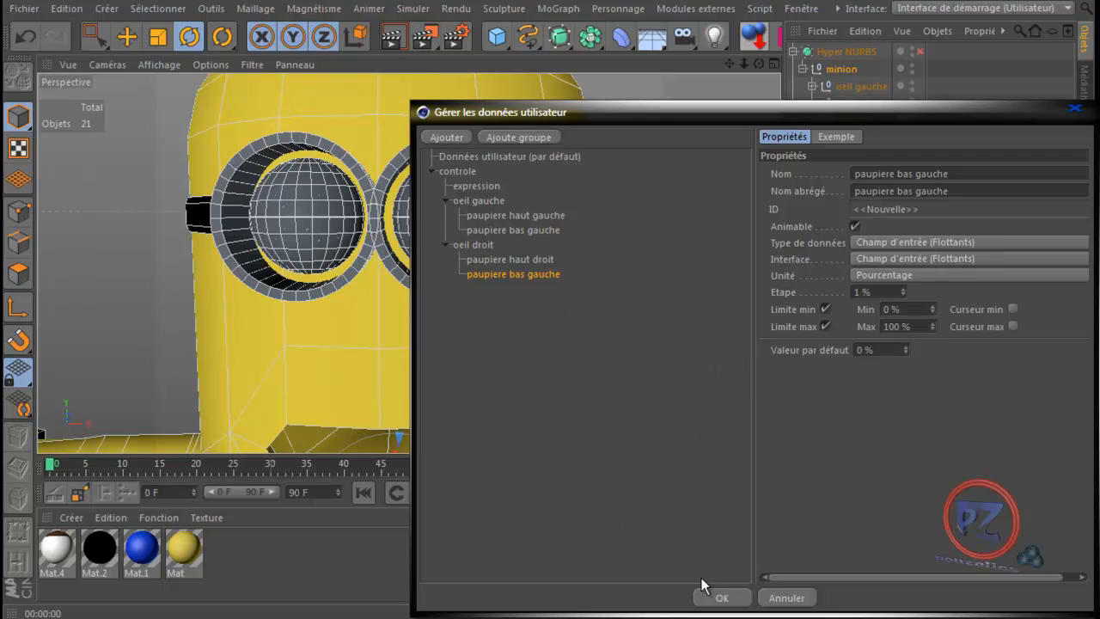
pyautogui.click(727, 599)
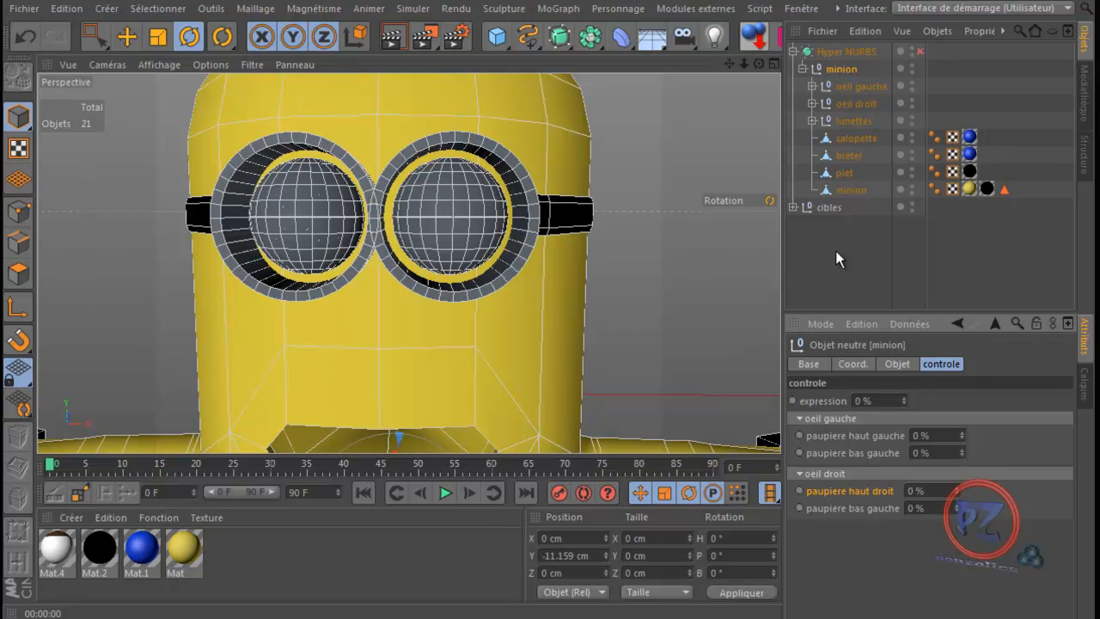
# - Add an XPresso tag to the minion null and move and enlarge its editor window to the full screen height
pyautogui.click(850, 66)
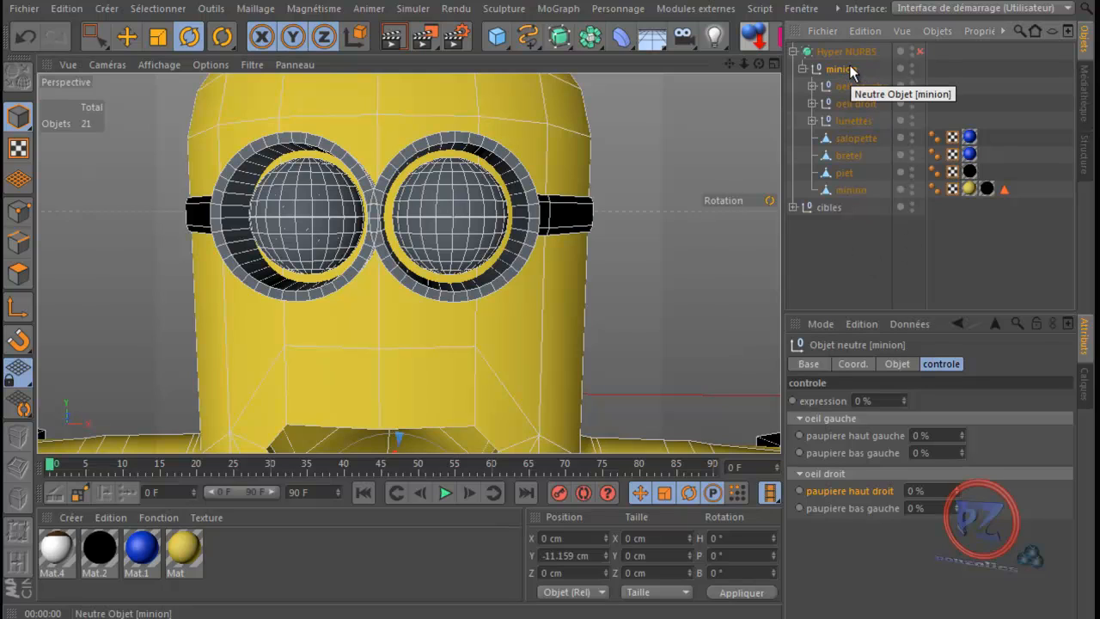
pyautogui.rightClick(848, 71)
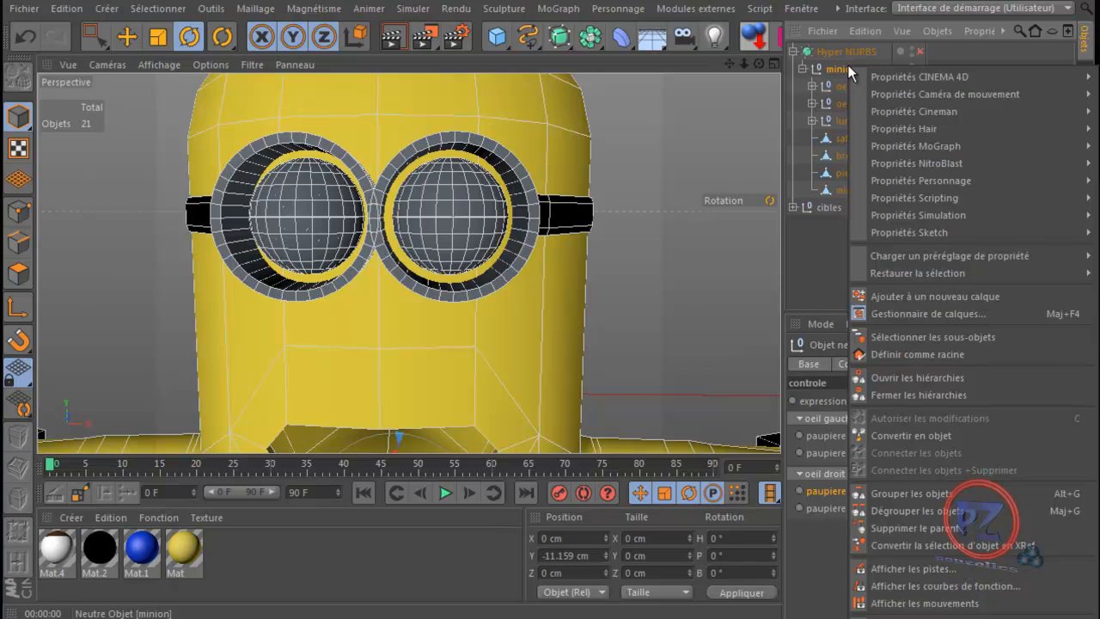
pyautogui.moveTo(876, 76)
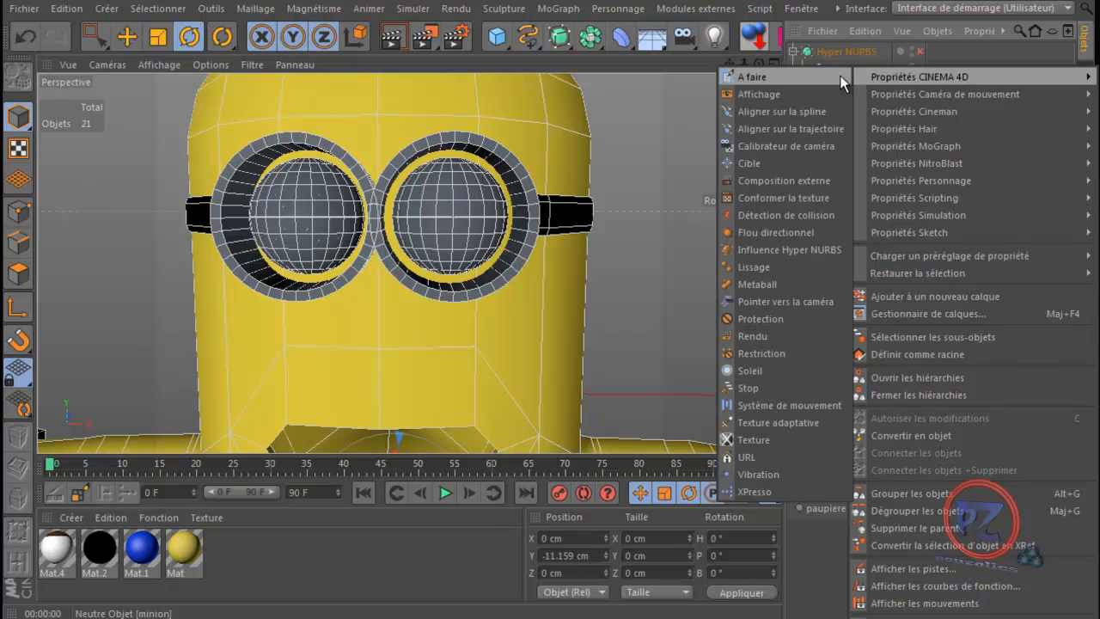
pyautogui.click(774, 490)
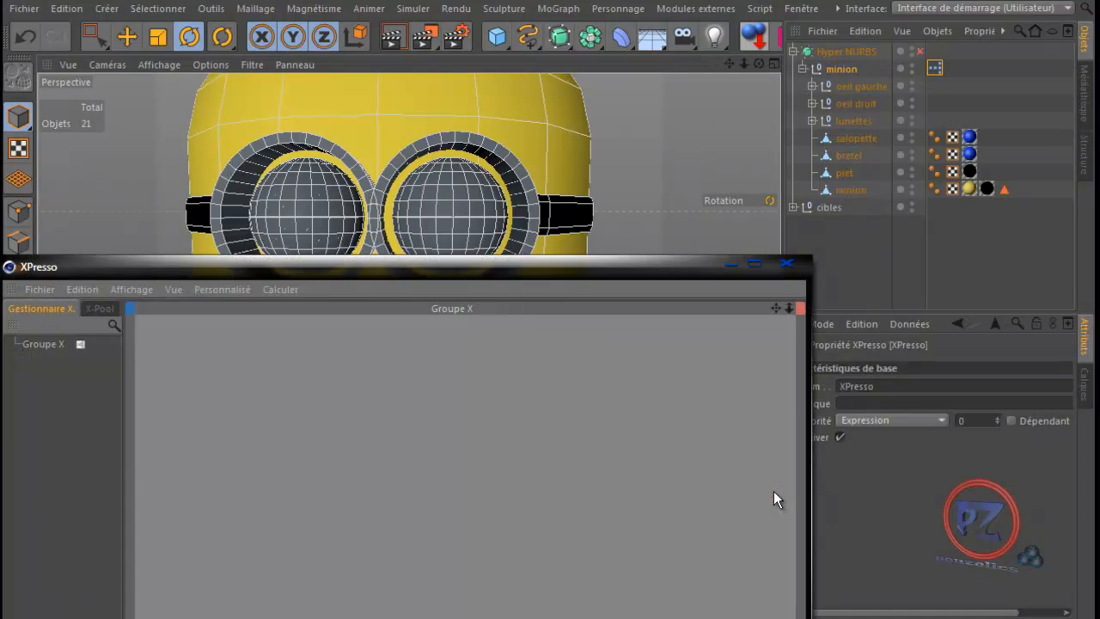
pyautogui.moveTo(568, 270); pyautogui.dragTo(570, 10)
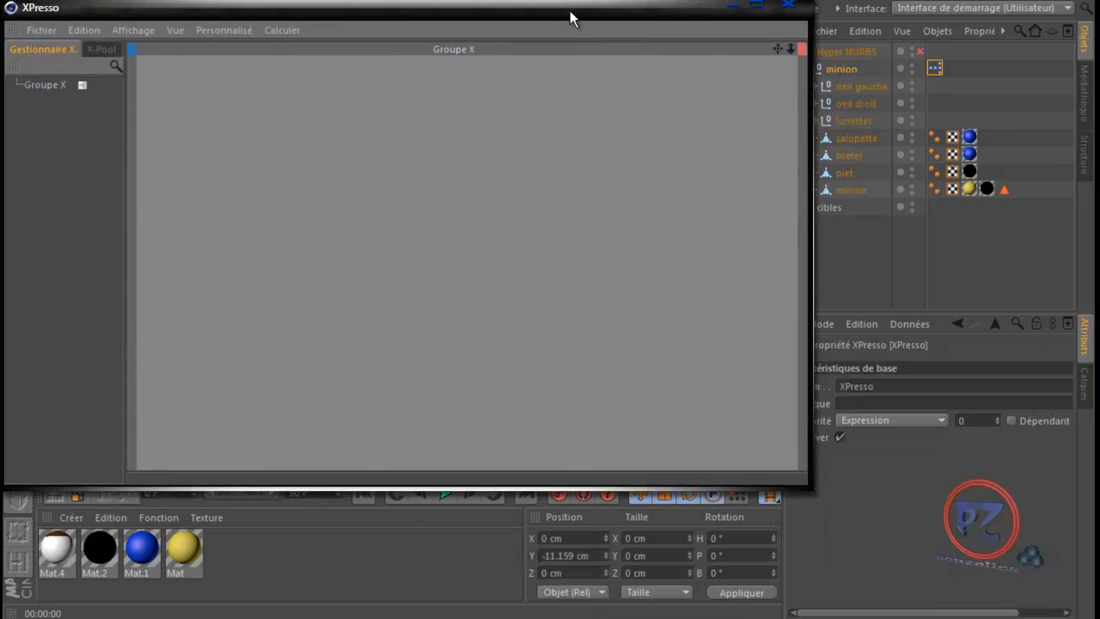
pyautogui.moveTo(382, 487); pyautogui.dragTo(381, 608)
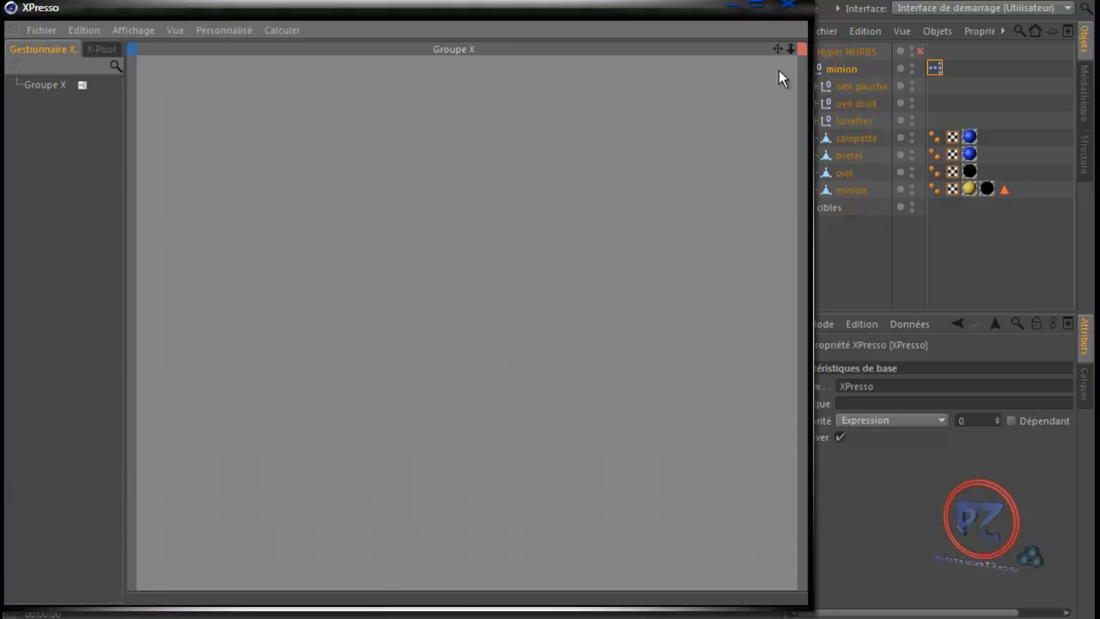
# - Add the minion null as a node in the XPresso graph and stretch the node to nearly the full editor height
pyautogui.moveTo(842, 69); pyautogui.dragTo(143, 89)
pyautogui.click(206, 90)
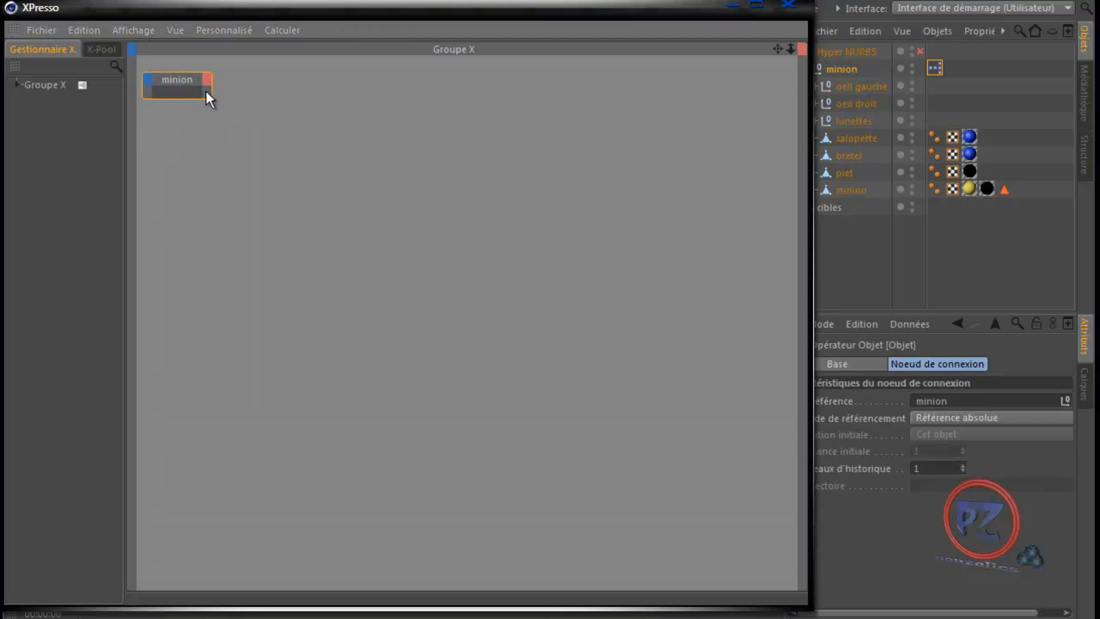
pyautogui.moveTo(212, 92); pyautogui.dragTo(186, 580)
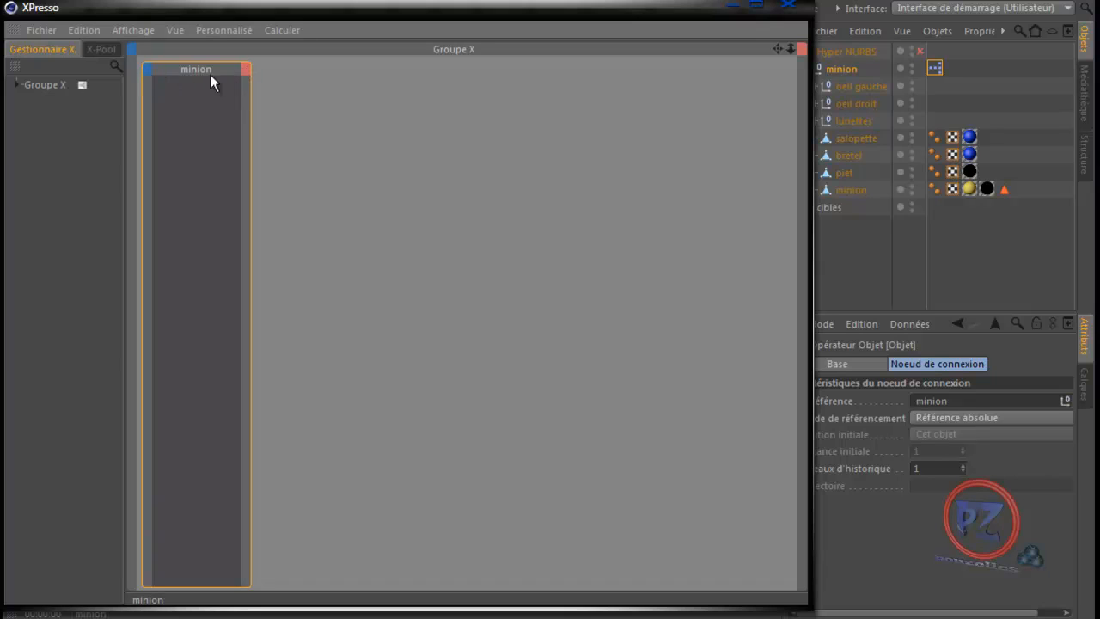
# - Add the controle group's expression parameter as an output port on the minion node
pyautogui.click(245, 68)
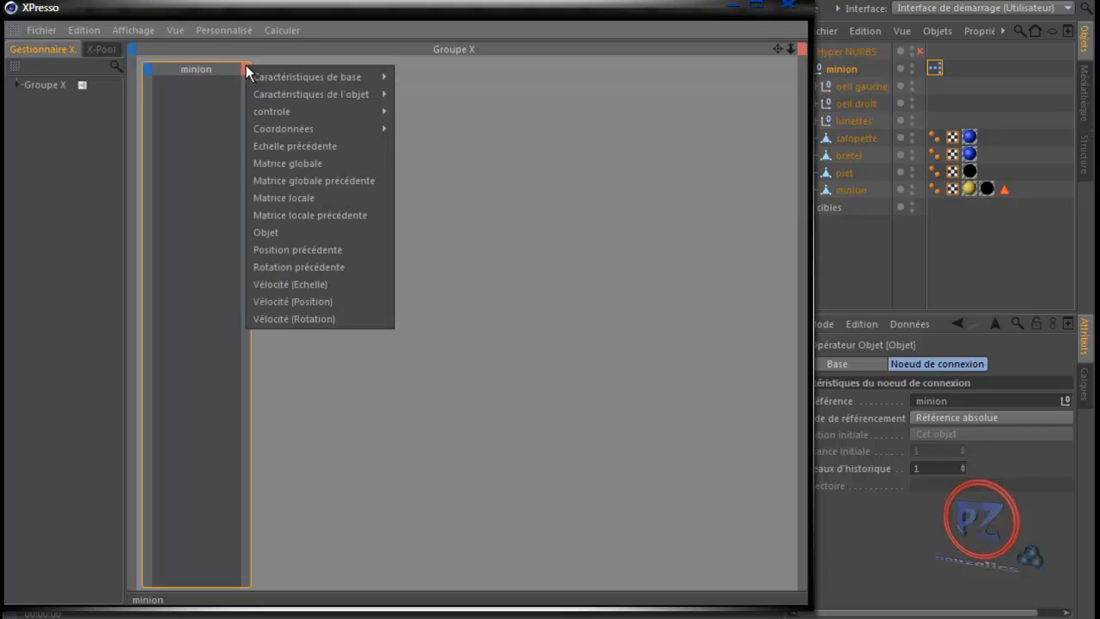
pyautogui.click(246, 67)
pyautogui.click(246, 68)
pyautogui.moveTo(272, 114)
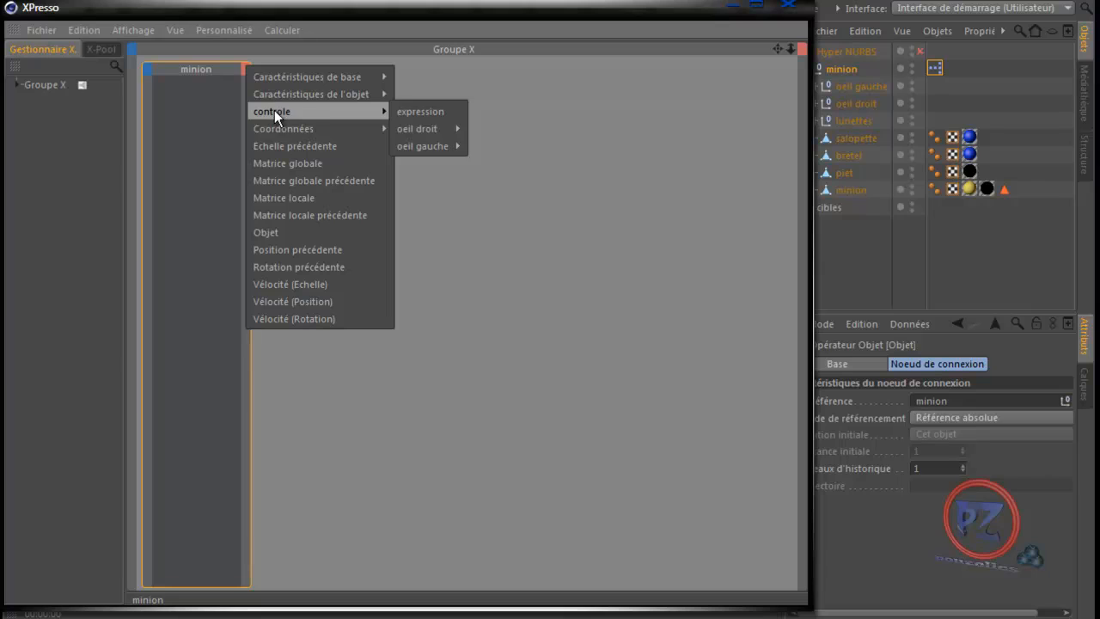
pyautogui.click(425, 111)
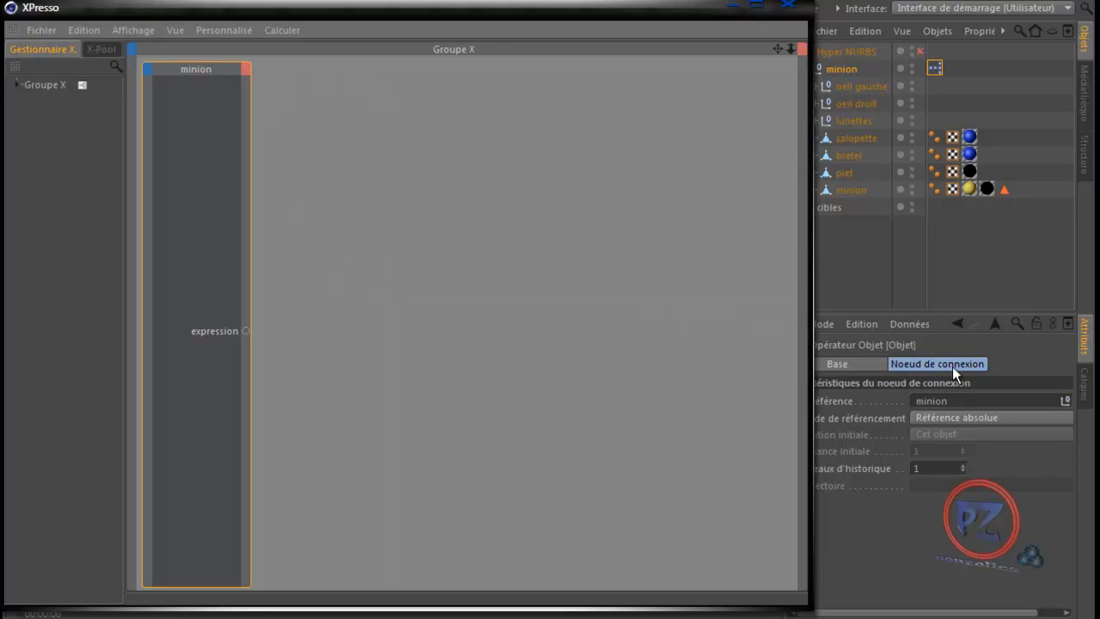
# - Display the minion null's user data and add oeil gauche's paupiere haut gauche and paupiere bas gauche as output ports on the minion node
pyautogui.click(844, 69)
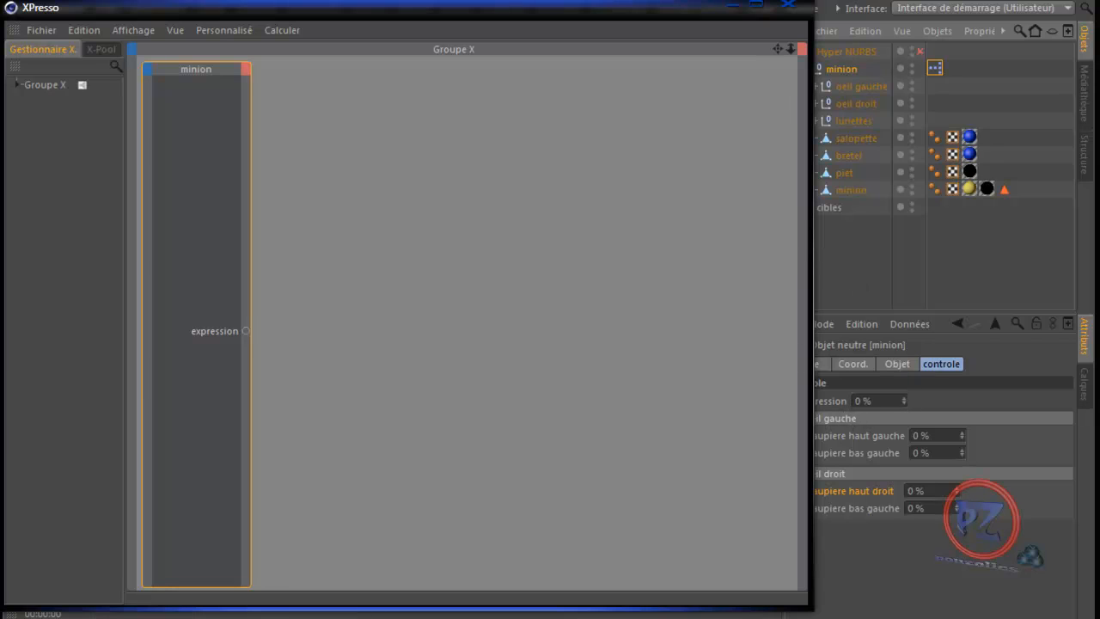
pyautogui.moveTo(677, 11); pyautogui.dragTo(657, 12)
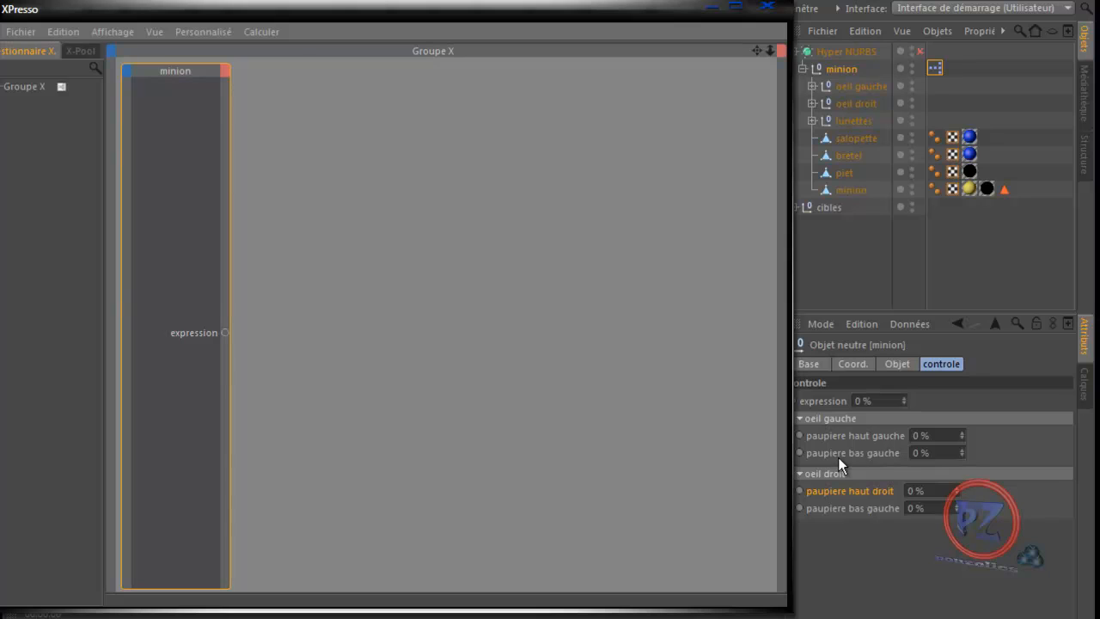
pyautogui.click(226, 70)
pyautogui.moveTo(258, 115)
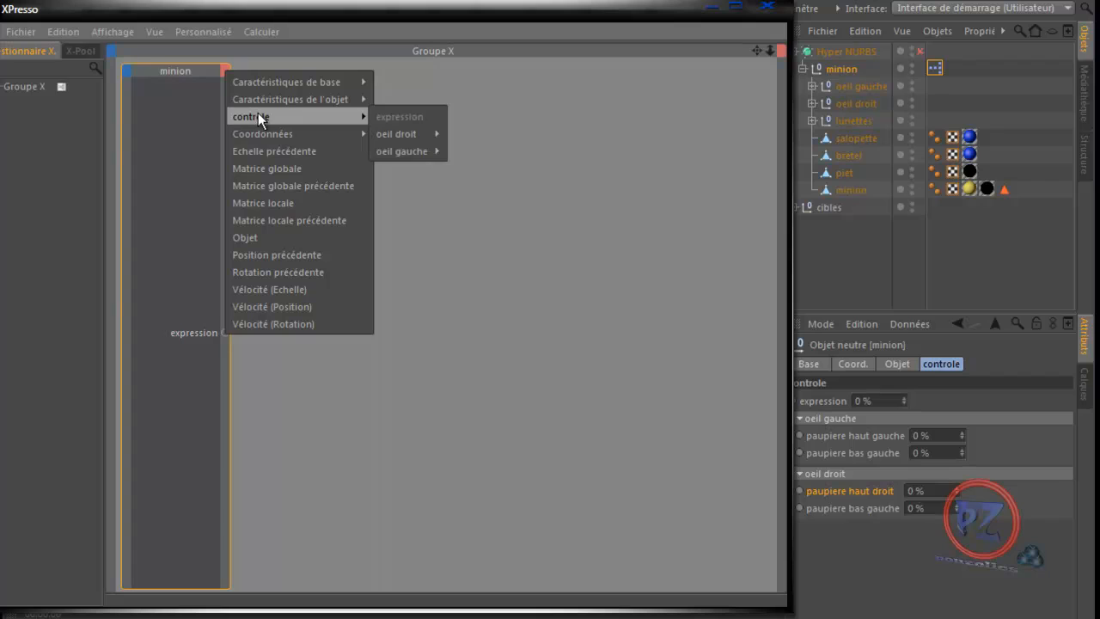
pyautogui.moveTo(402, 151)
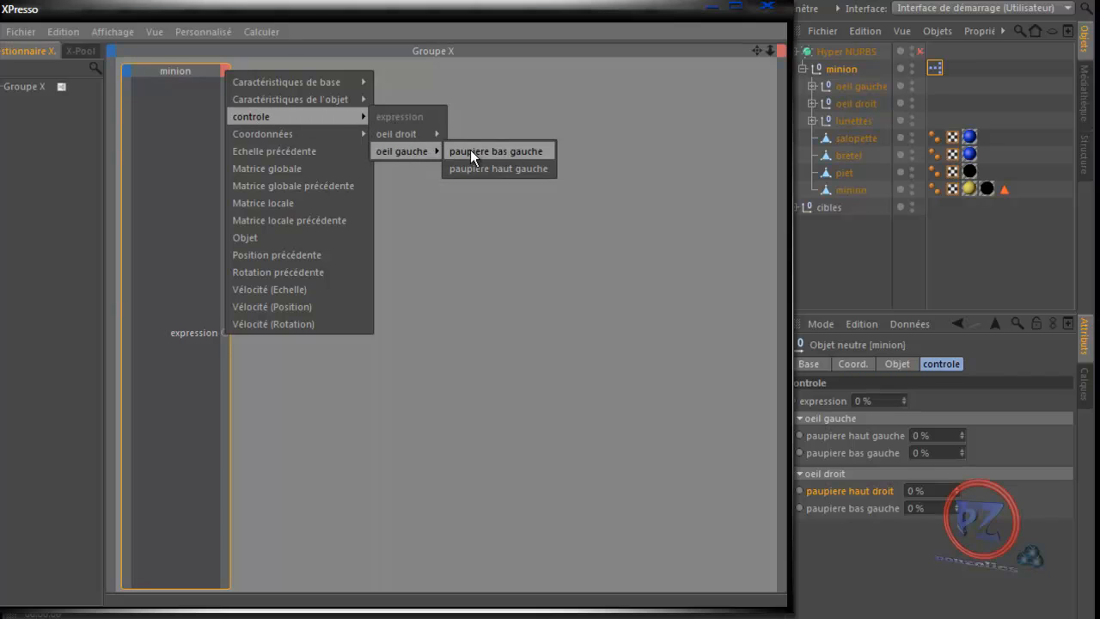
pyautogui.click(497, 168)
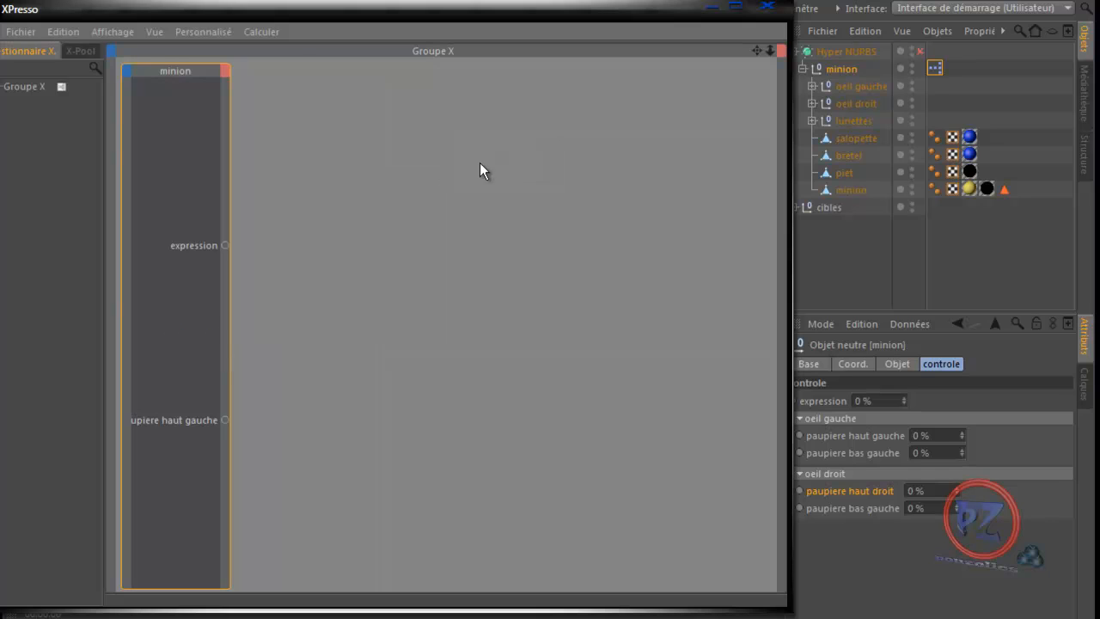
pyautogui.click(224, 70)
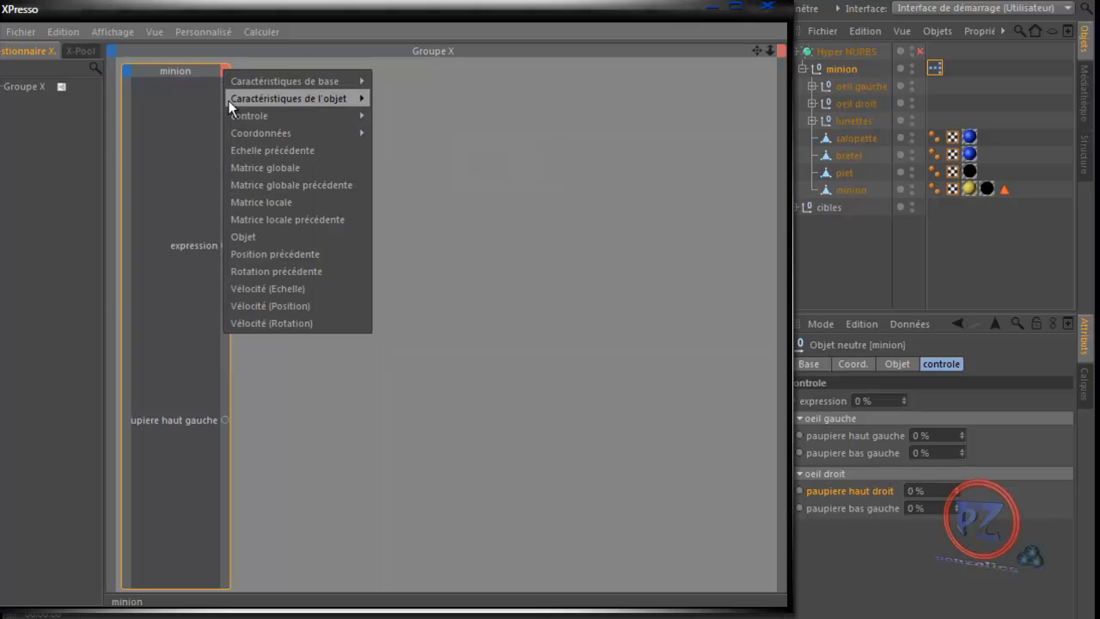
pyautogui.moveTo(410, 147)
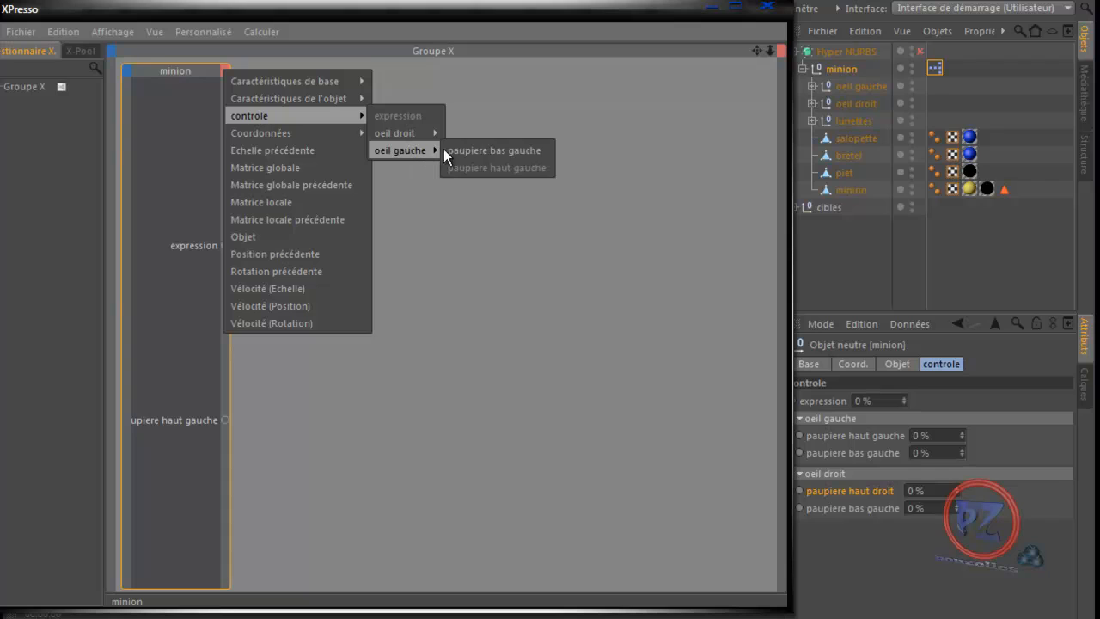
pyautogui.click(477, 150)
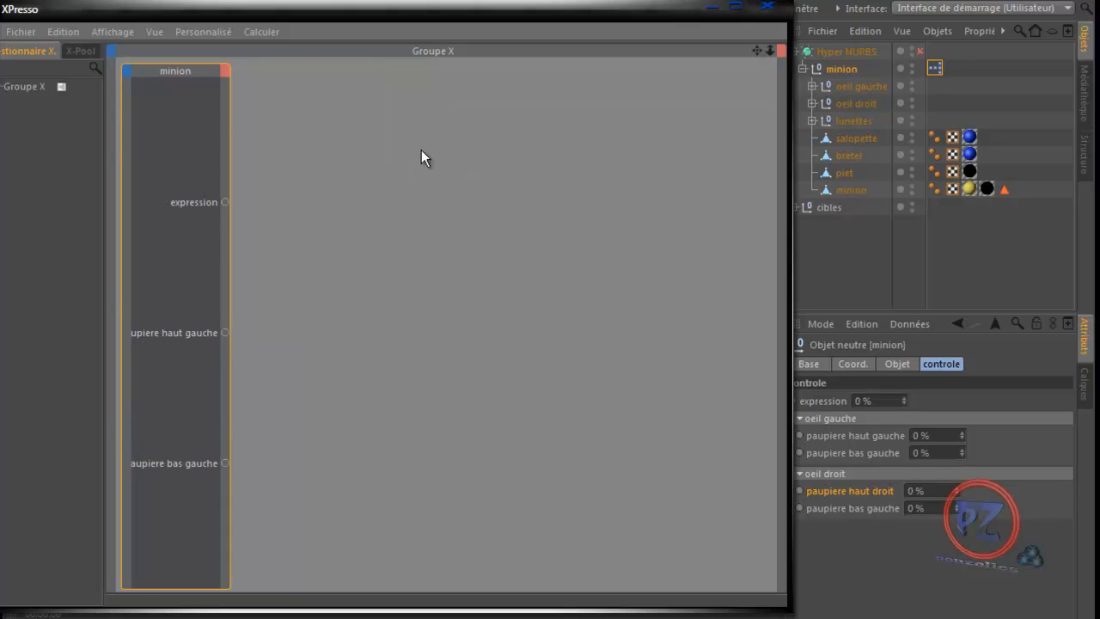
# - Add oeil droit's paupiere haut droit and paupiere bas gauche as output ports on the minion node
pyautogui.click(224, 69)
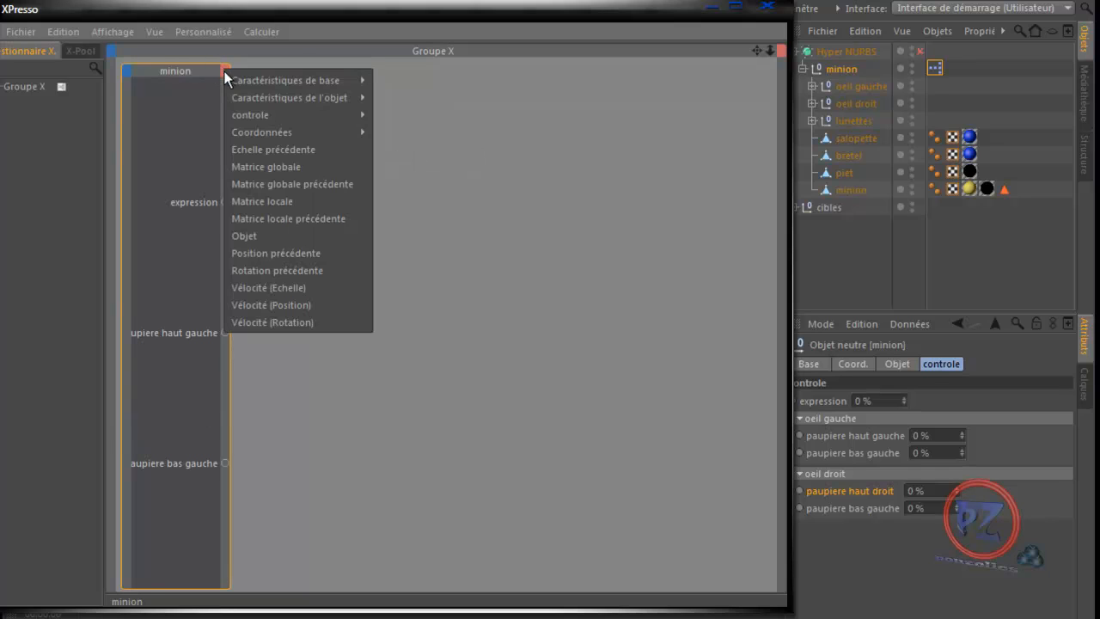
pyautogui.moveTo(403, 128)
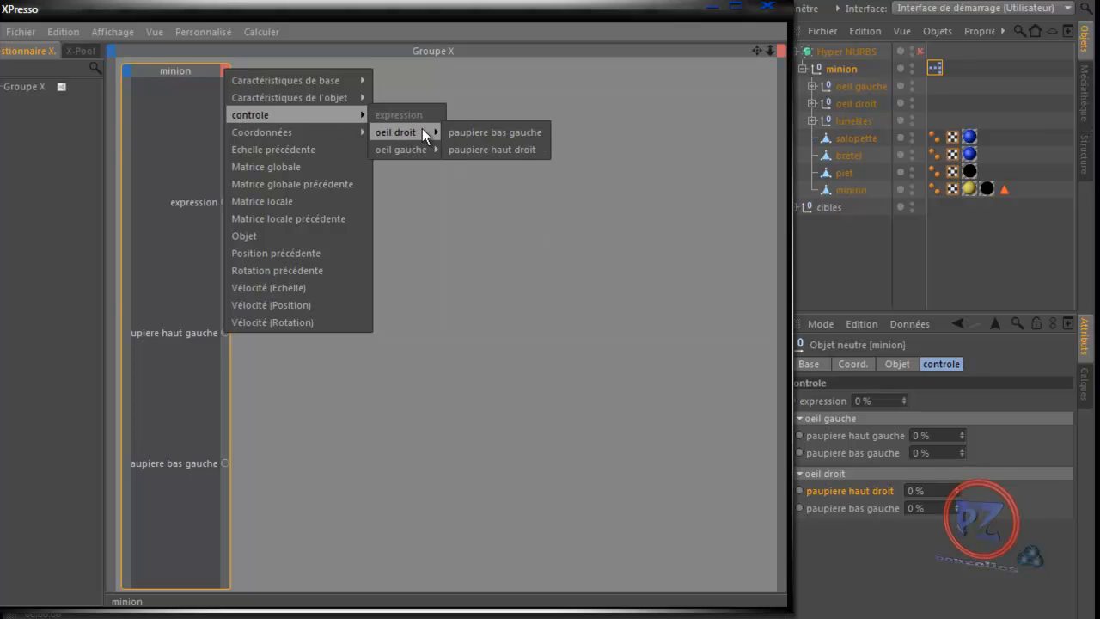
pyautogui.click(493, 148)
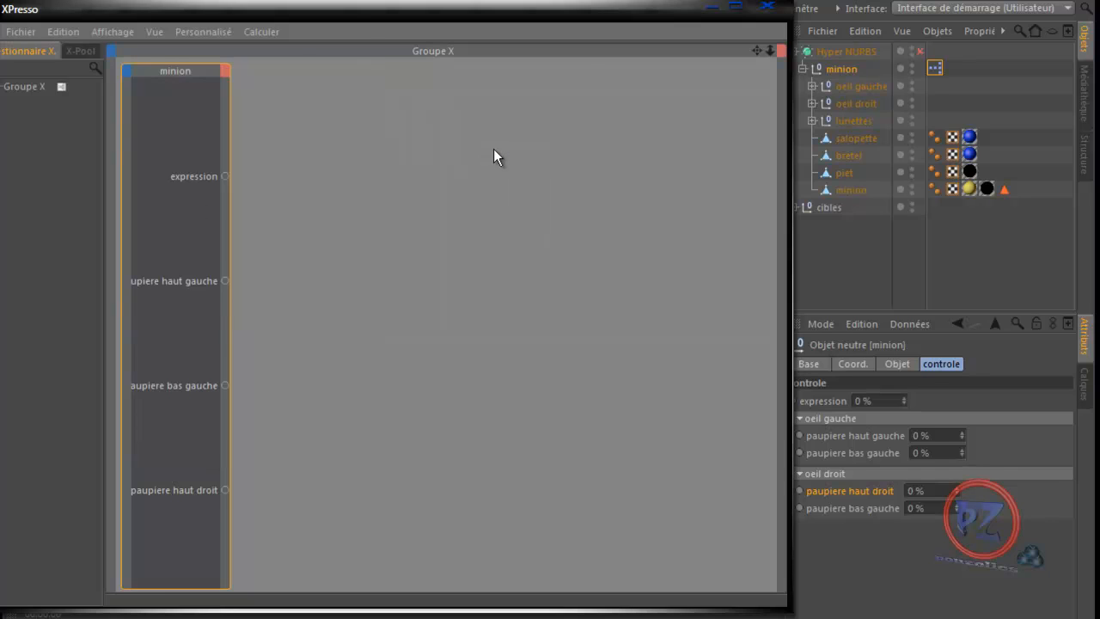
pyautogui.click(225, 73)
pyautogui.moveTo(248, 118)
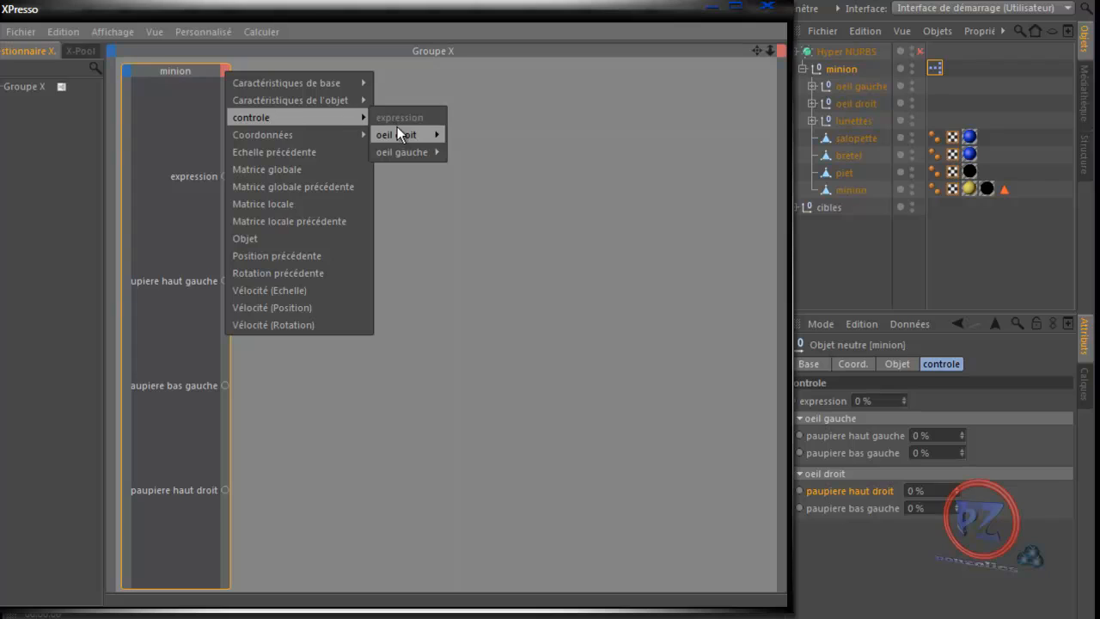
pyautogui.moveTo(400, 130)
pyautogui.click(468, 133)
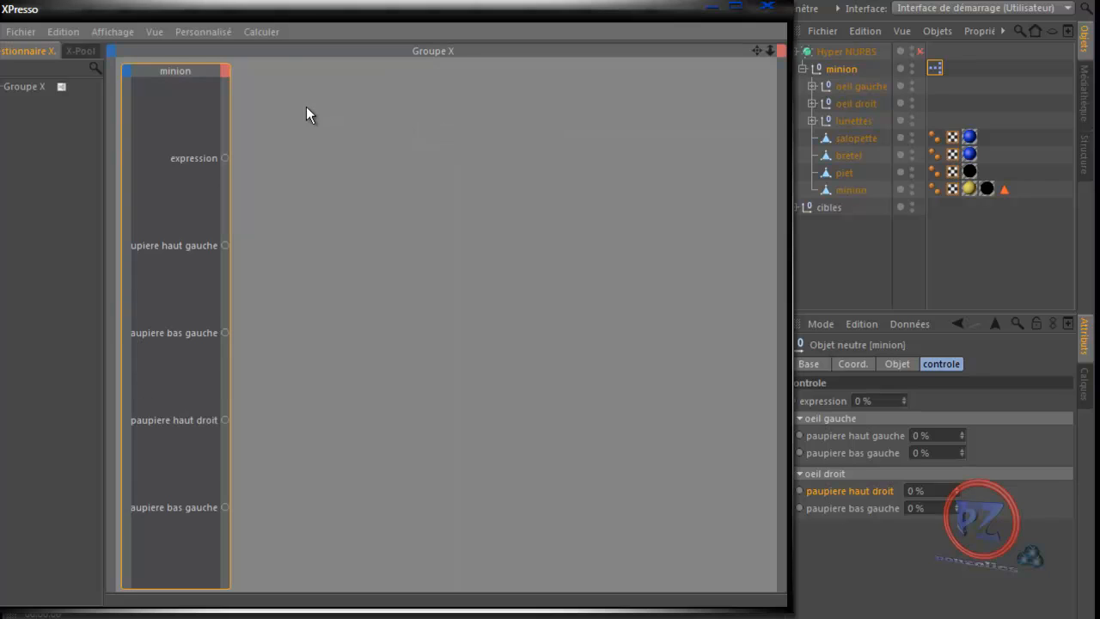
pyautogui.click(224, 71)
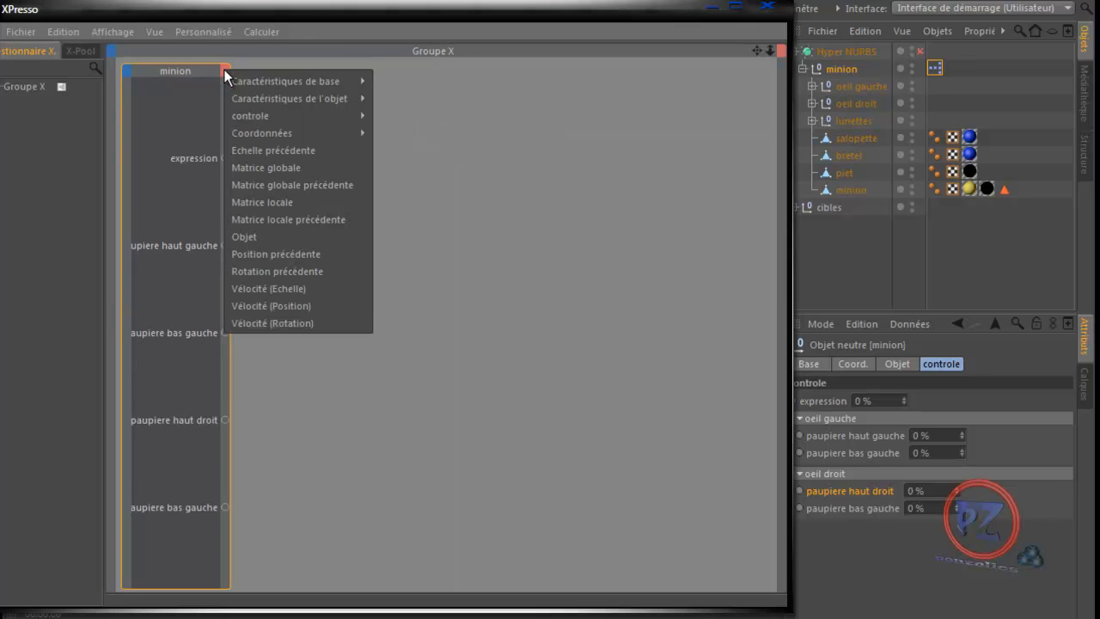
pyautogui.moveTo(246, 115)
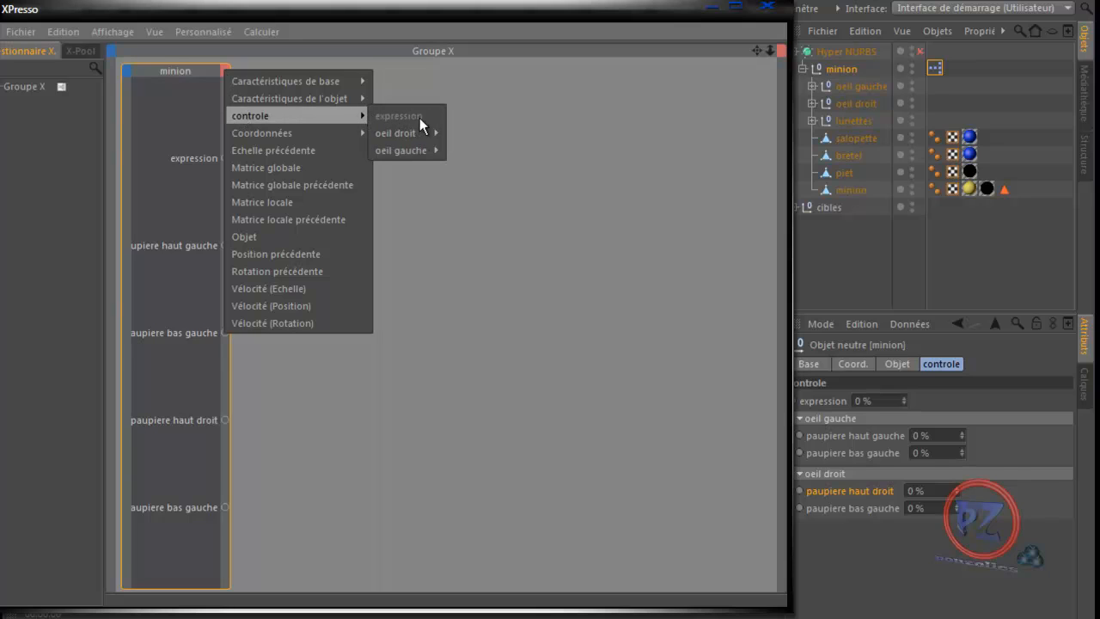
pyautogui.moveTo(410, 132)
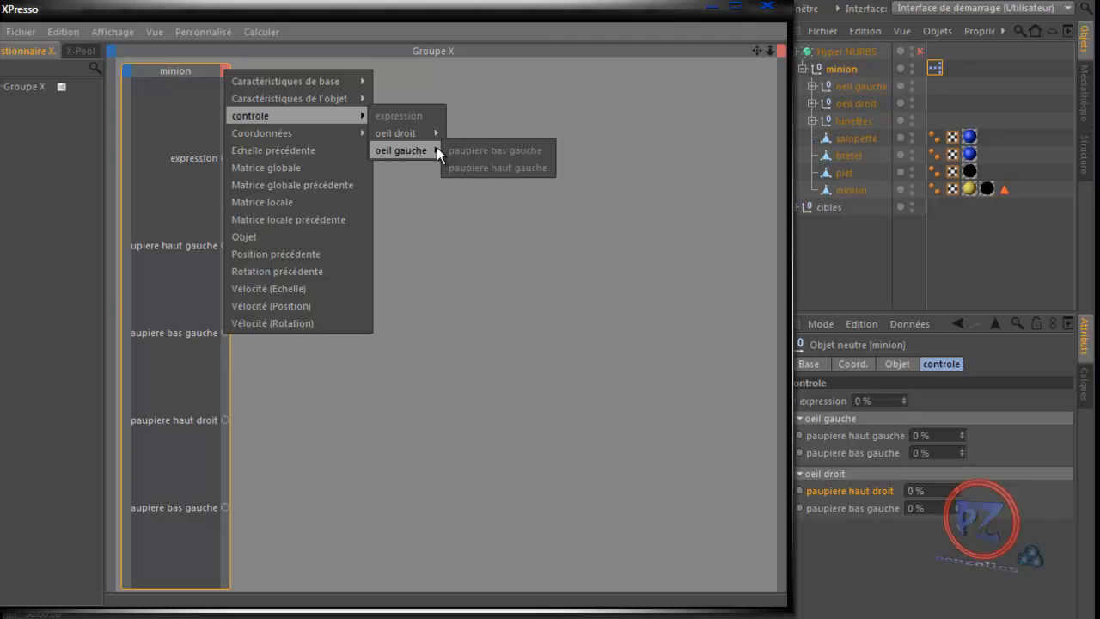
pyautogui.click(493, 95)
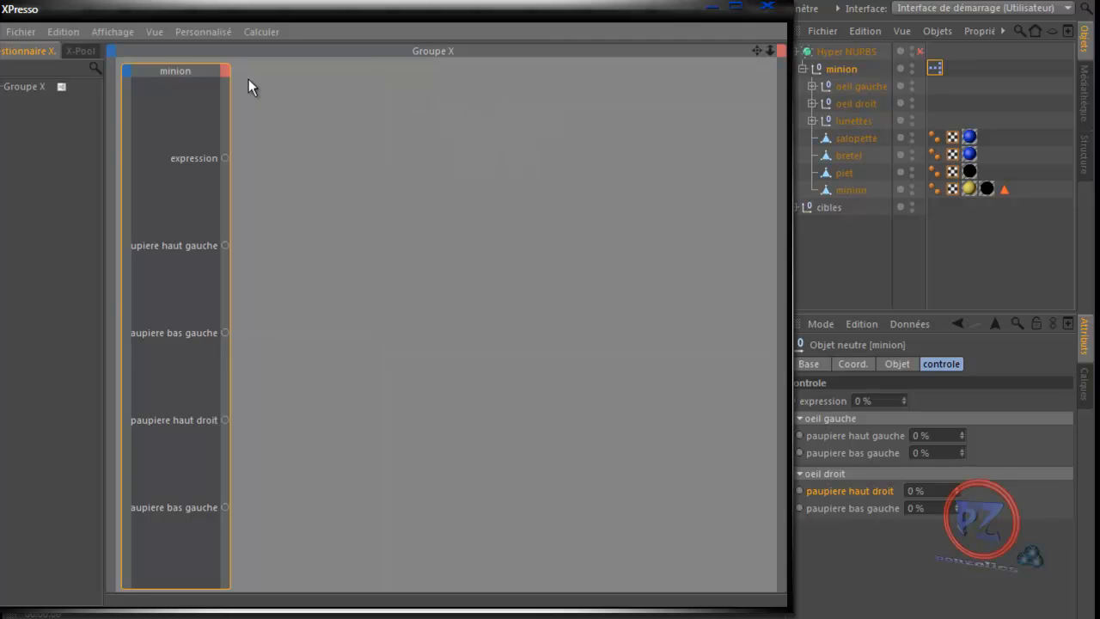
# - Shift the minion node slightly upward and narrow the XPresso window to uncover the object and attribute managers
pyautogui.moveTo(181, 70); pyautogui.dragTo(182, 65)
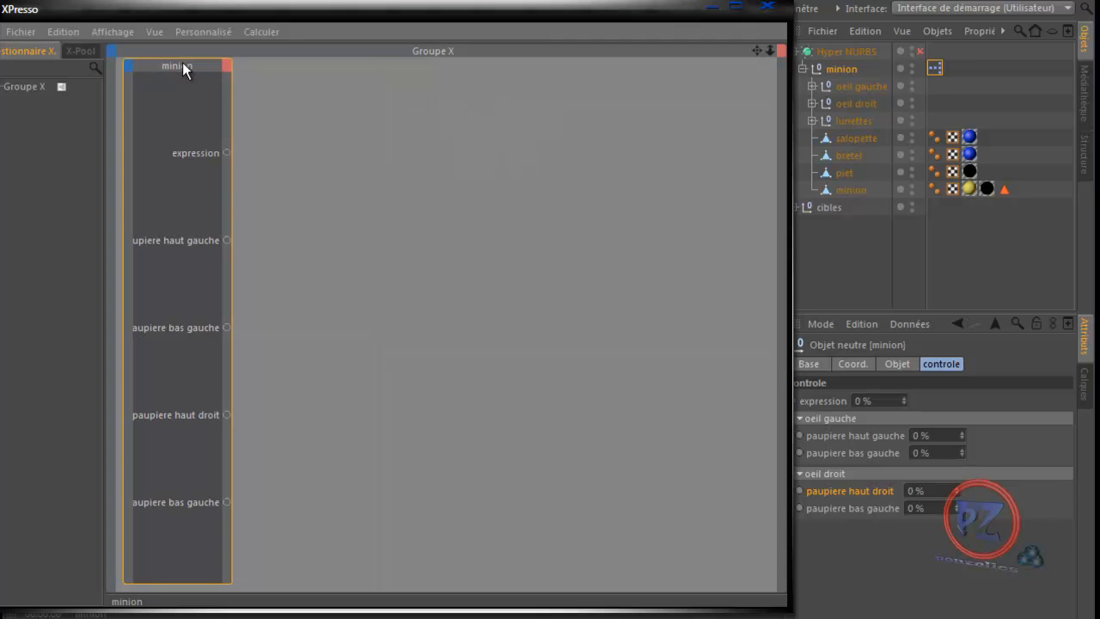
pyautogui.moveTo(791, 259); pyautogui.dragTo(770, 259)
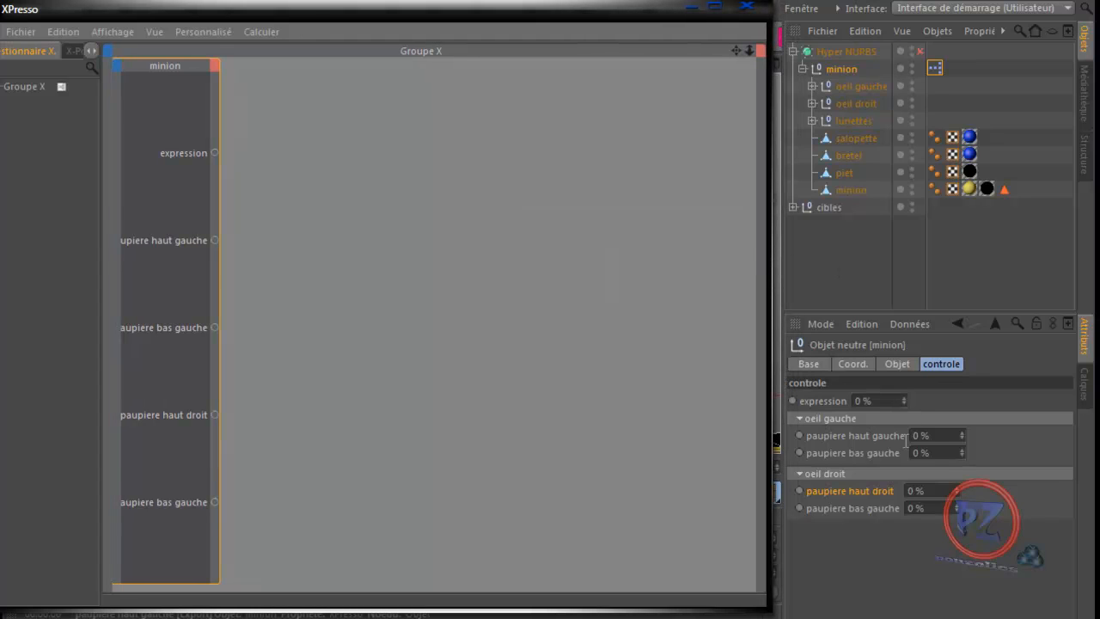
pyautogui.click(939, 435)
pyautogui.moveTo(940, 434); pyautogui.dragTo(912, 436)
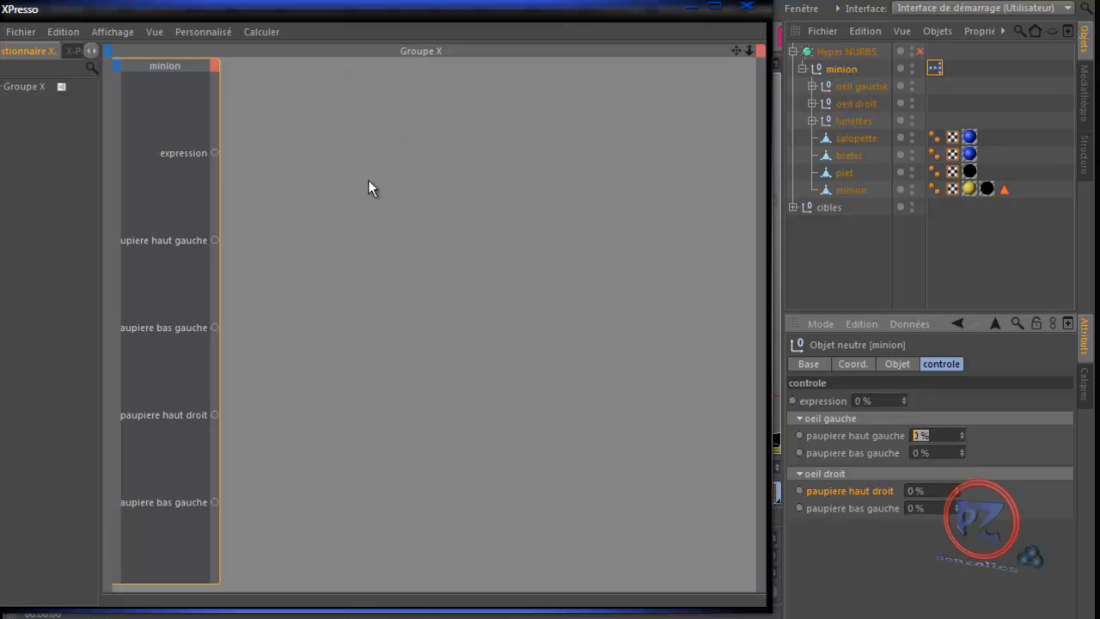
pyautogui.click(948, 436)
pyautogui.moveTo(894, 401); pyautogui.dragTo(853, 396)
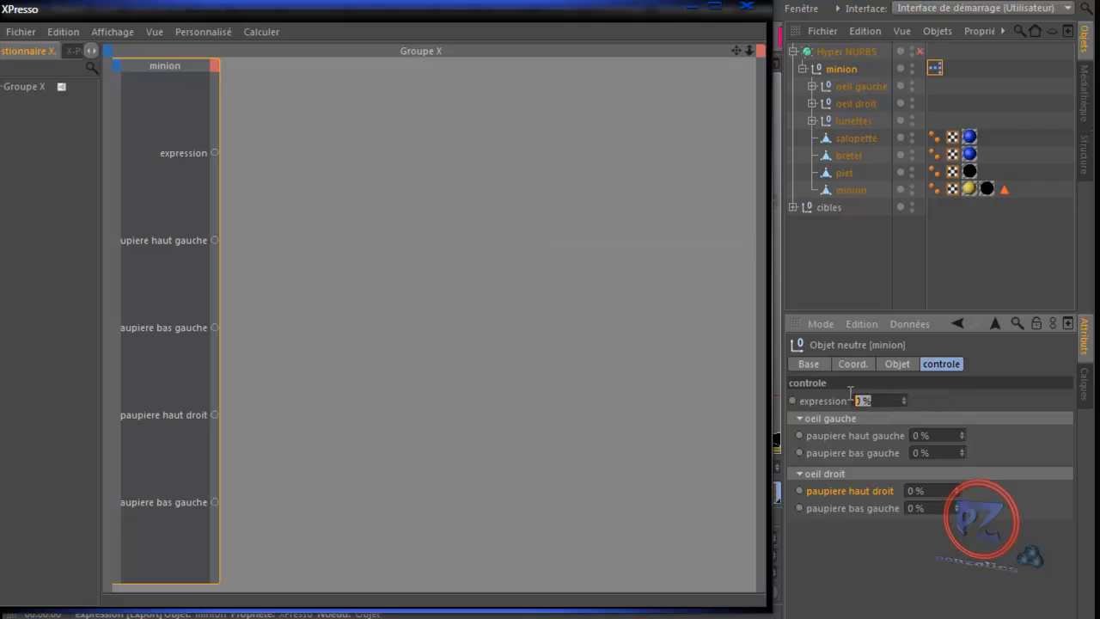
# - Add a Cartographie d'intervalle node beside the minion node's expression port and duplicate it just below
pyautogui.rightClick(281, 112)
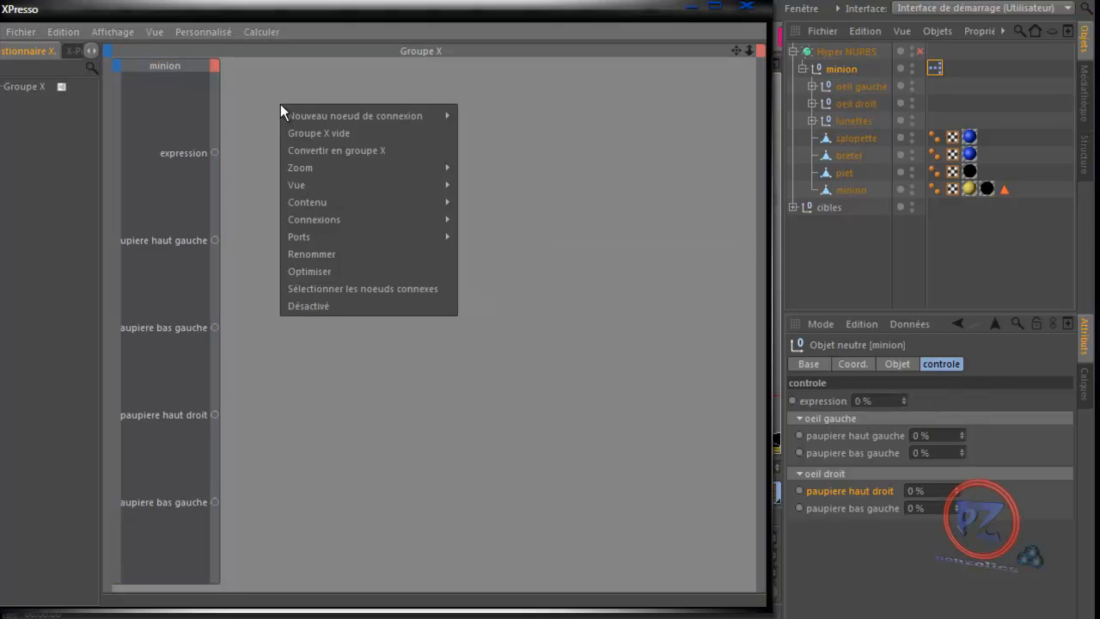
pyautogui.moveTo(317, 115)
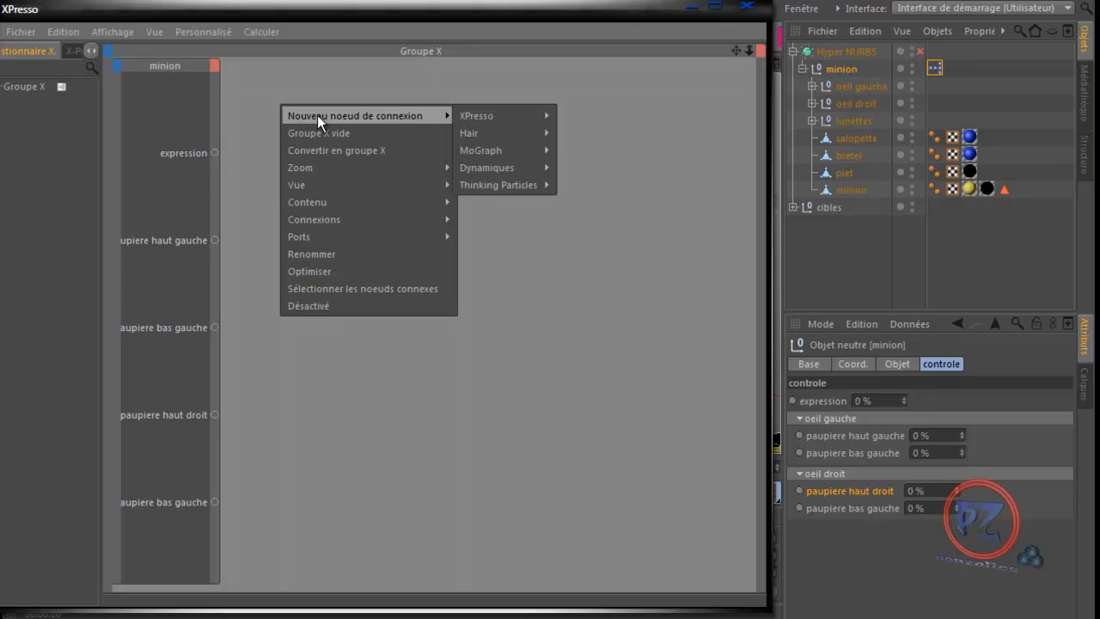
pyautogui.moveTo(496, 115)
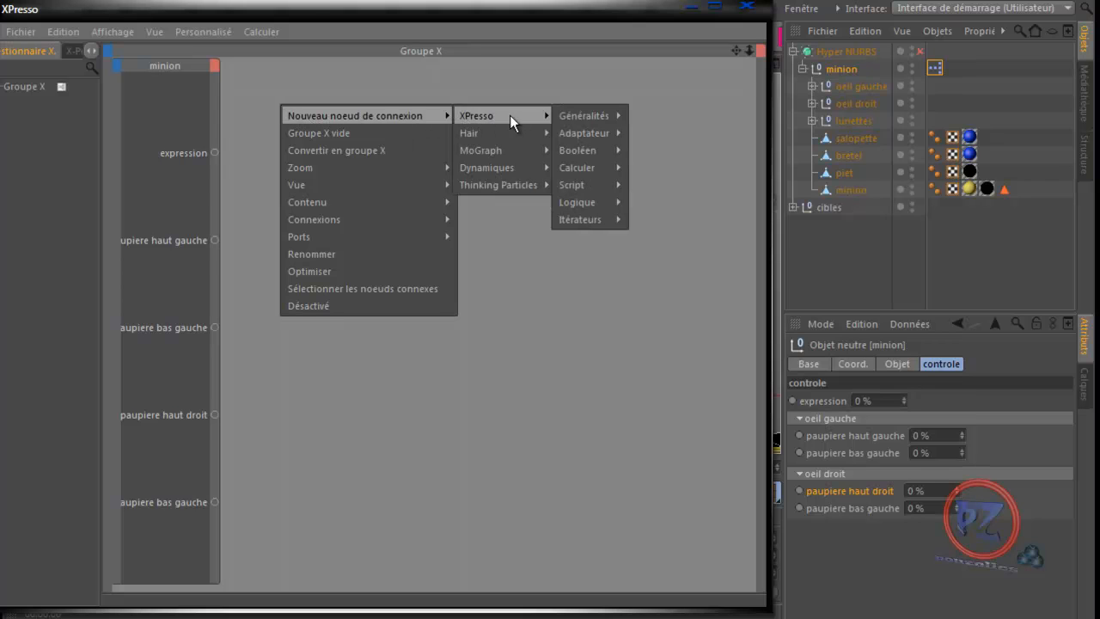
pyautogui.moveTo(600, 139)
pyautogui.moveTo(601, 166)
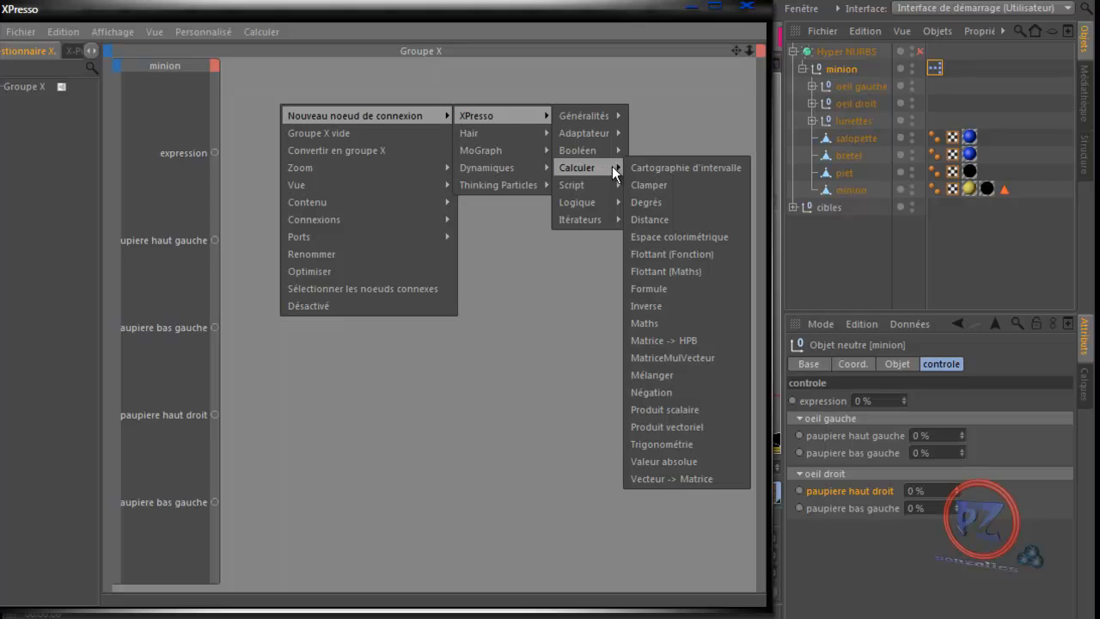
pyautogui.click(657, 168)
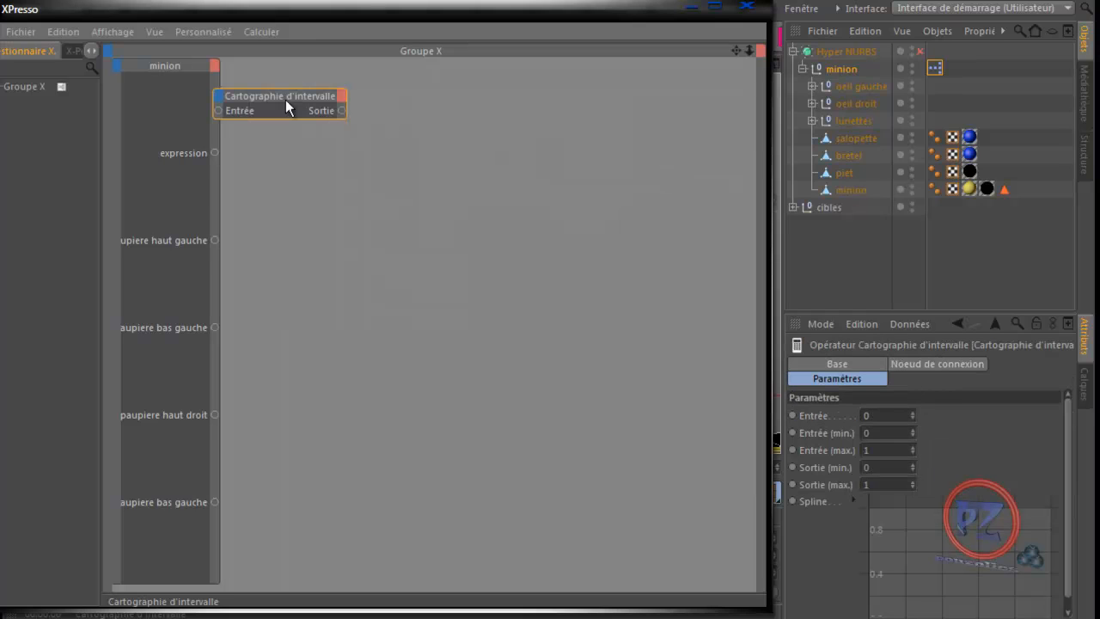
pyautogui.moveTo(272, 97); pyautogui.dragTo(325, 91)
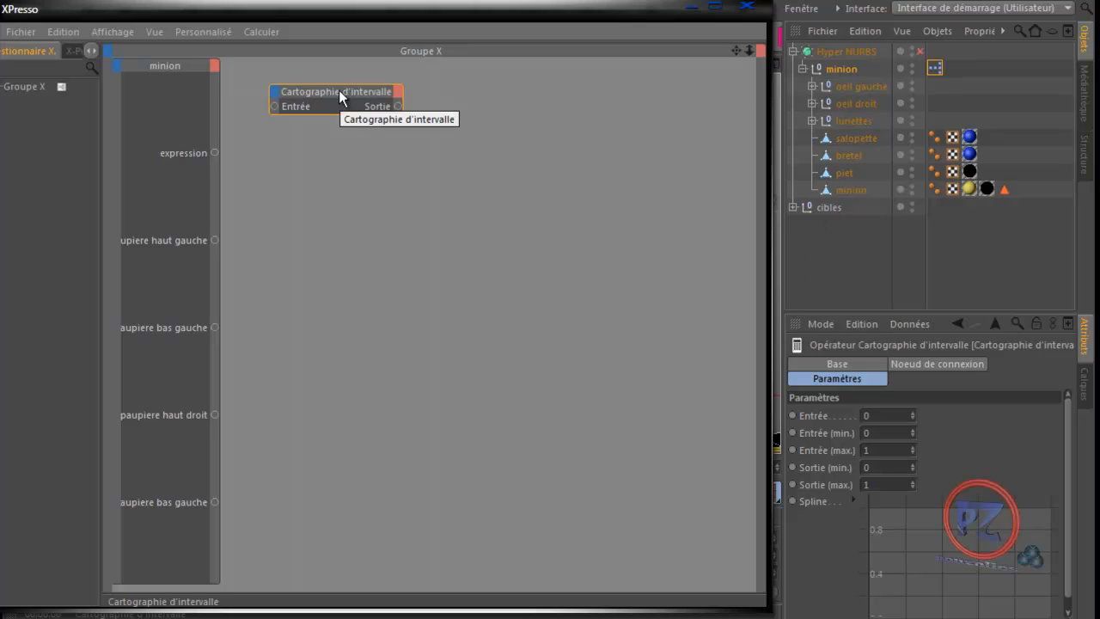
pyautogui.keyDown('ctrl'); pyautogui.moveTo(339, 90); pyautogui.dragTo(331, 133); pyautogui.keyUp('ctrl')
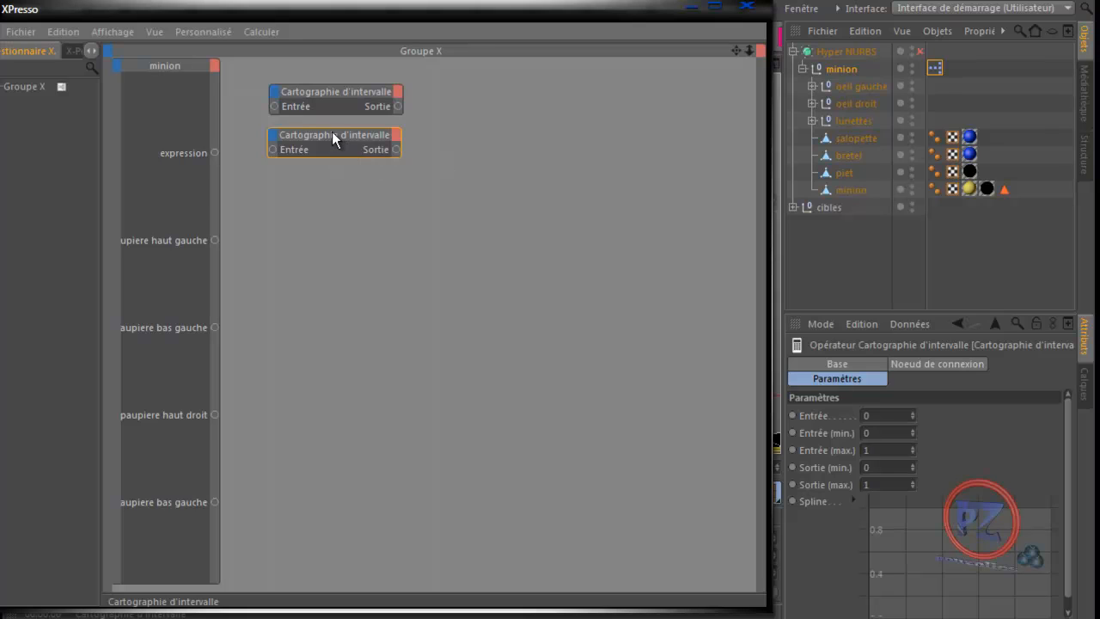
# - Set the upper Cartographie d'intervalle node's Entrée to -100 and Entrée (min.) to 100
pyautogui.click(333, 91)
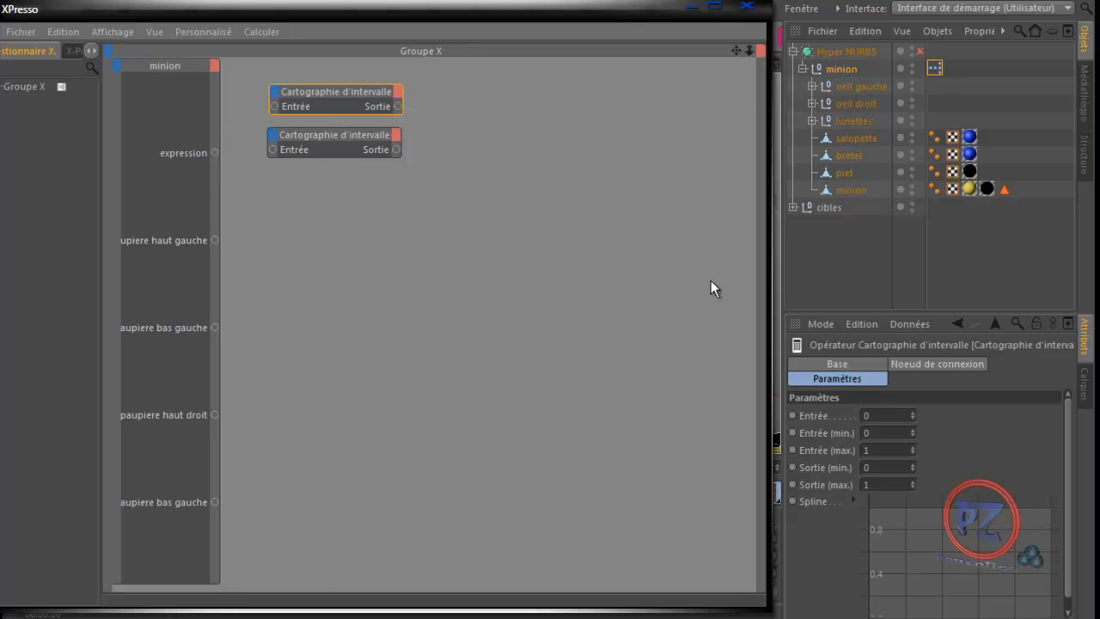
pyautogui.moveTo(879, 415); pyautogui.dragTo(859, 417)
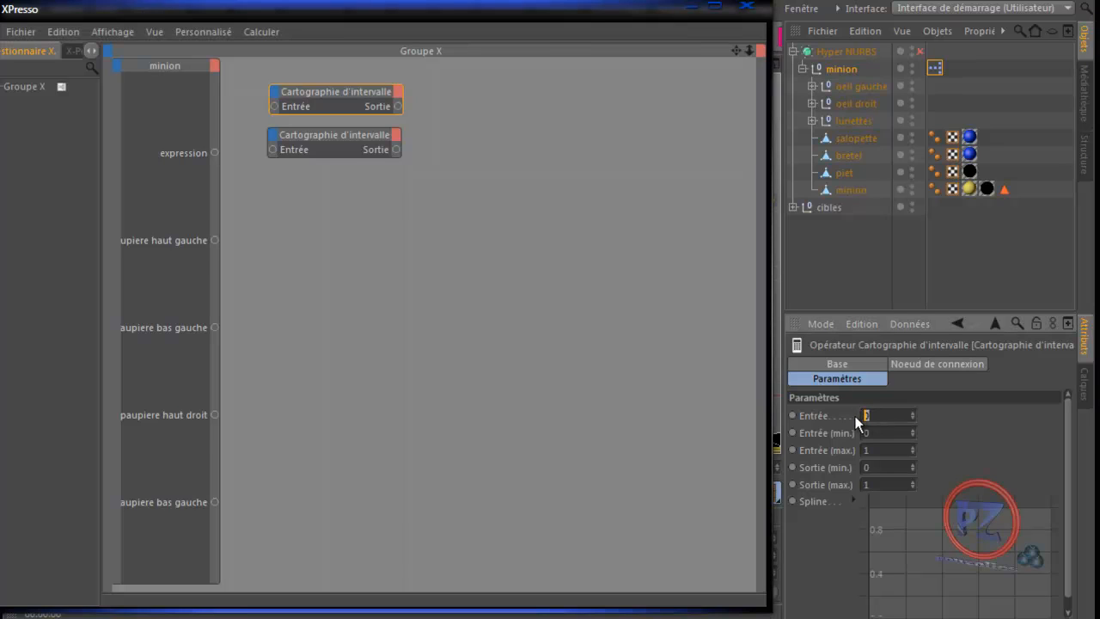
pyautogui.write('-100')
pyautogui.press('Tab')
pyautogui.click(934, 364)
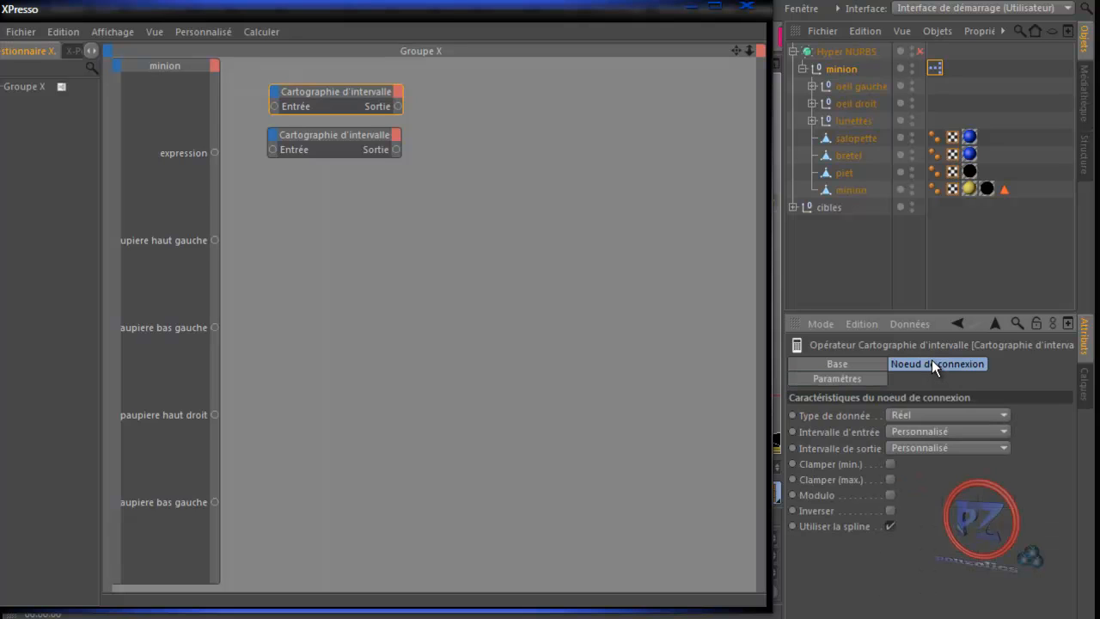
pyautogui.click(864, 379)
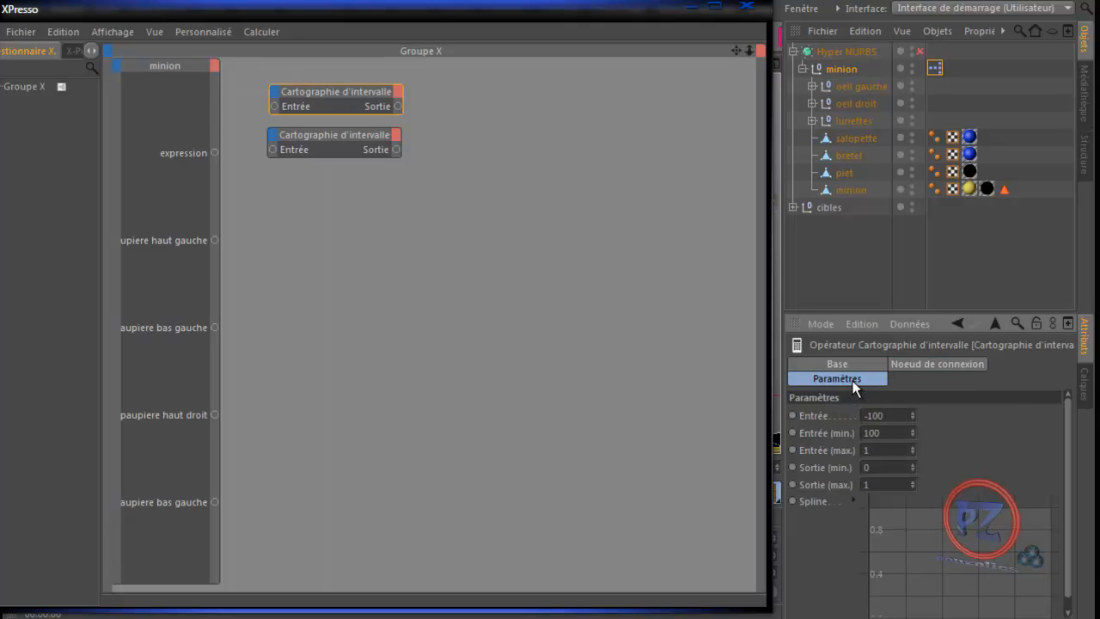
# - Set the upper Cartographie d'intervalle node's Sortie (max.) to 60
pyautogui.click(880, 465)
pyautogui.doubleClick(878, 465)
pyautogui.press('Tab')
pyautogui.write('50')
# - Add oeil gauche as a node beside the upper Cartographie d'intervalle node and widen it to show its full name
pyautogui.moveTo(875, 86); pyautogui.dragTo(542, 93)
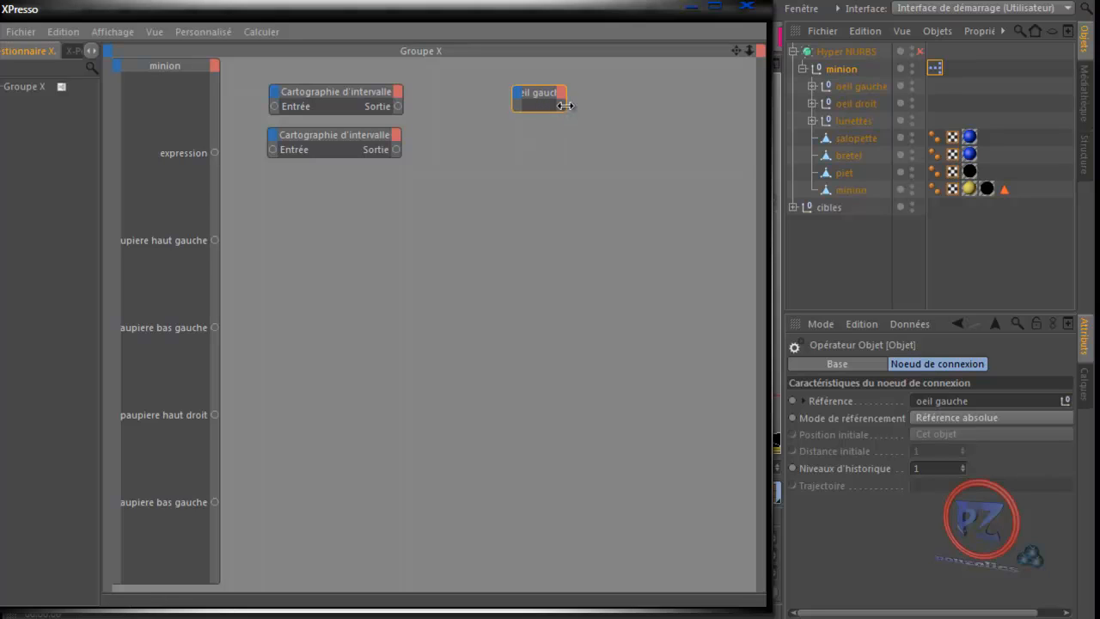
pyautogui.moveTo(567, 105); pyautogui.dragTo(659, 107)
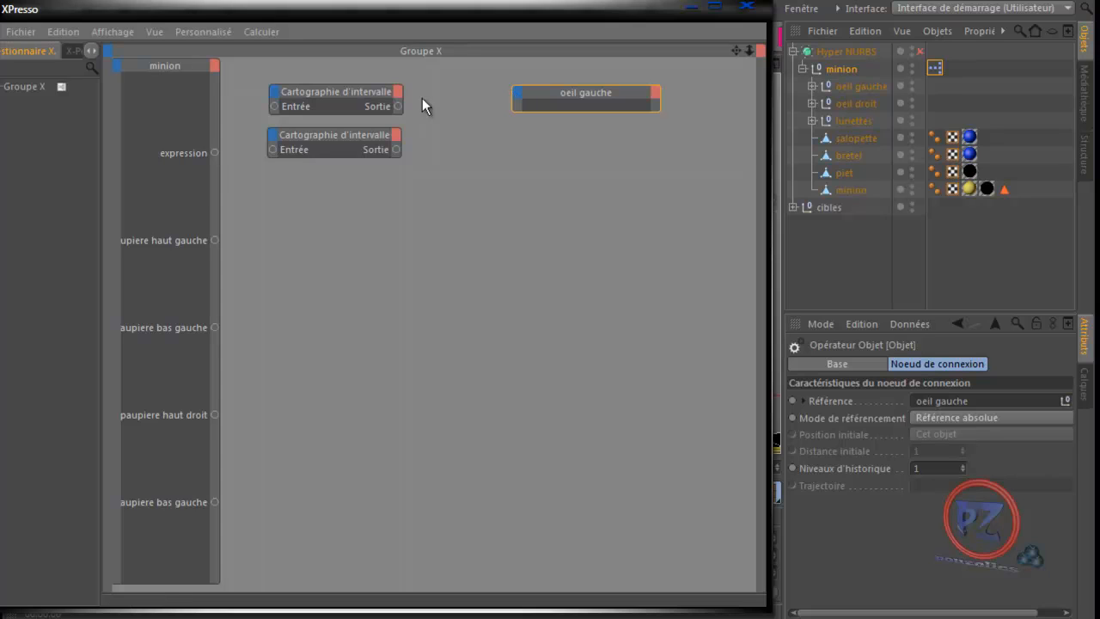
pyautogui.click(517, 93)
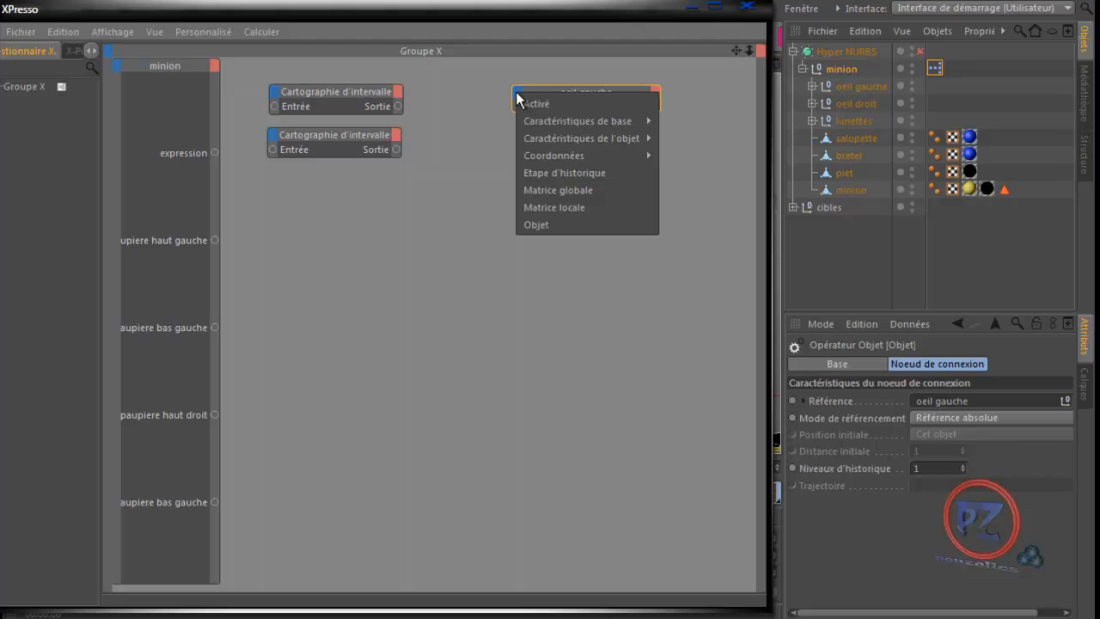
pyautogui.moveTo(547, 137)
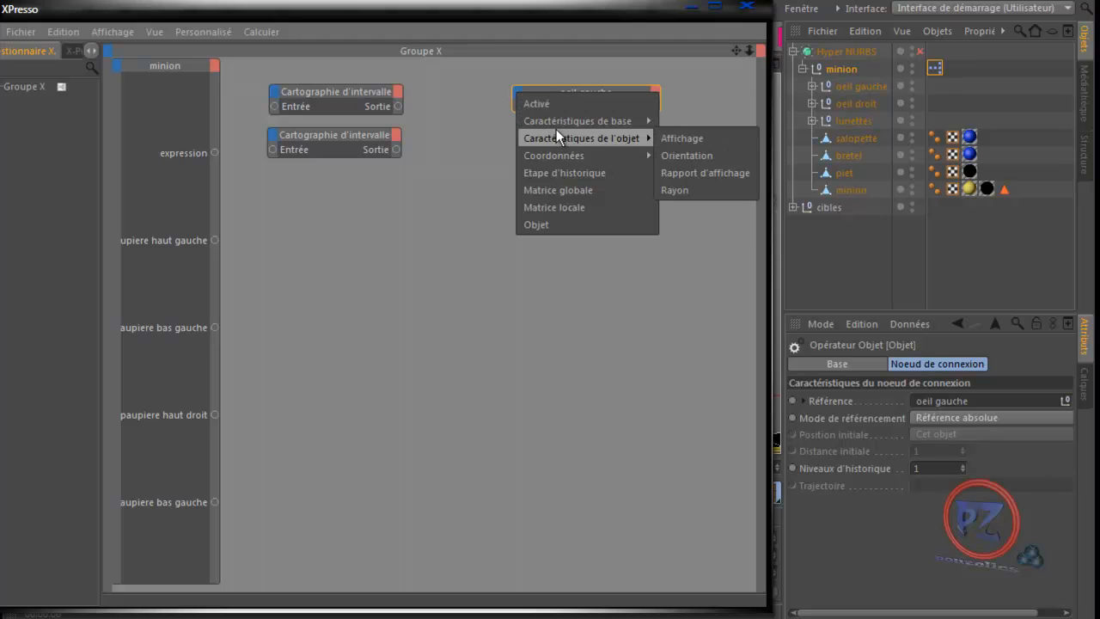
pyautogui.moveTo(567, 122)
pyautogui.moveTo(570, 154)
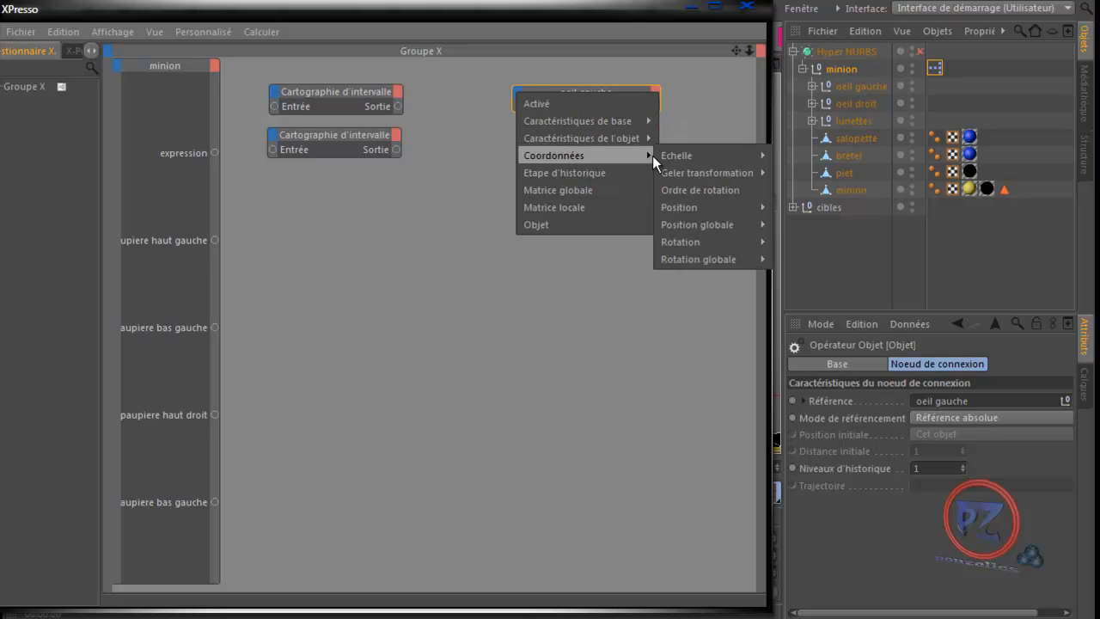
# - Uncover the 3D view, test-rotate oeil gauche about 21° around its B axis, and reset that rotation to 0°
pyautogui.moveTo(696, 243)
pyautogui.click(695, 12)
pyautogui.click(694, 9)
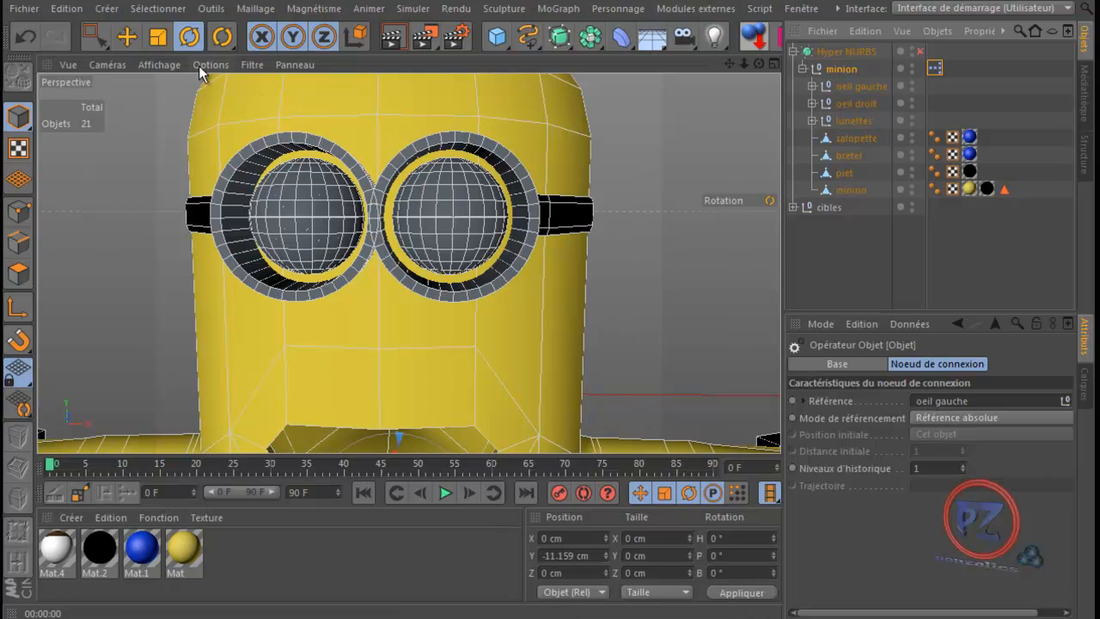
pyautogui.click(189, 37)
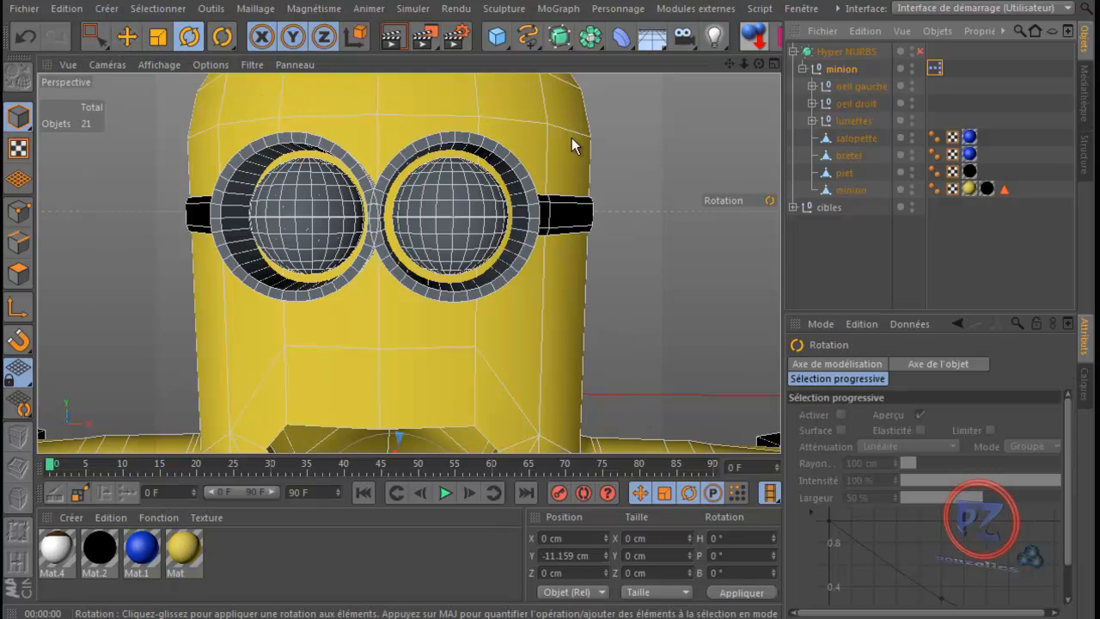
pyautogui.click(856, 86)
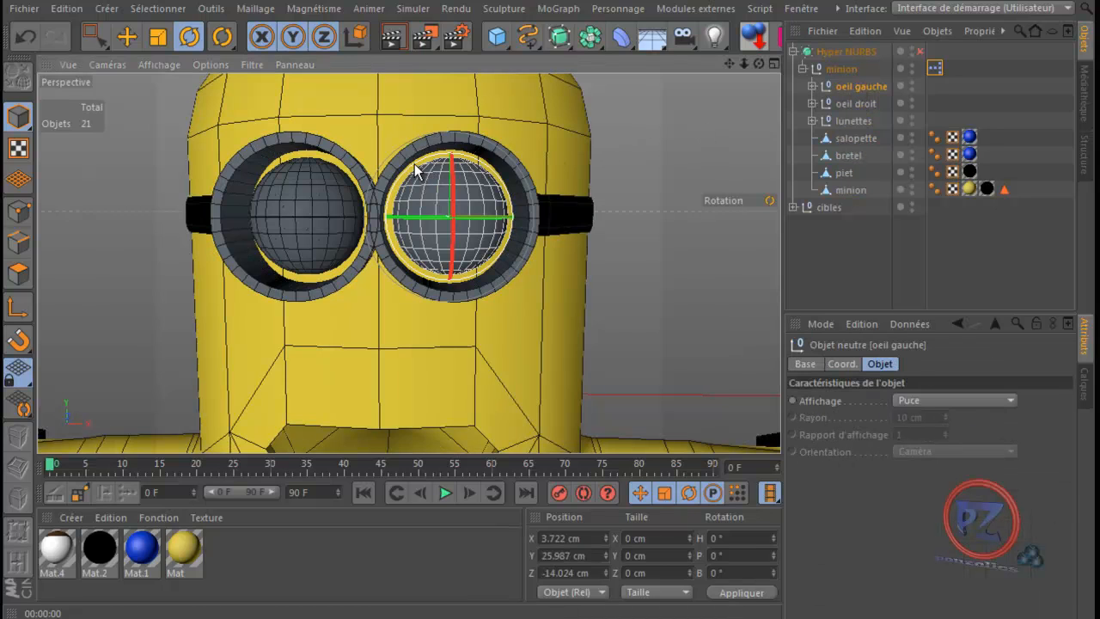
pyautogui.moveTo(413, 172); pyautogui.dragTo(445, 171)
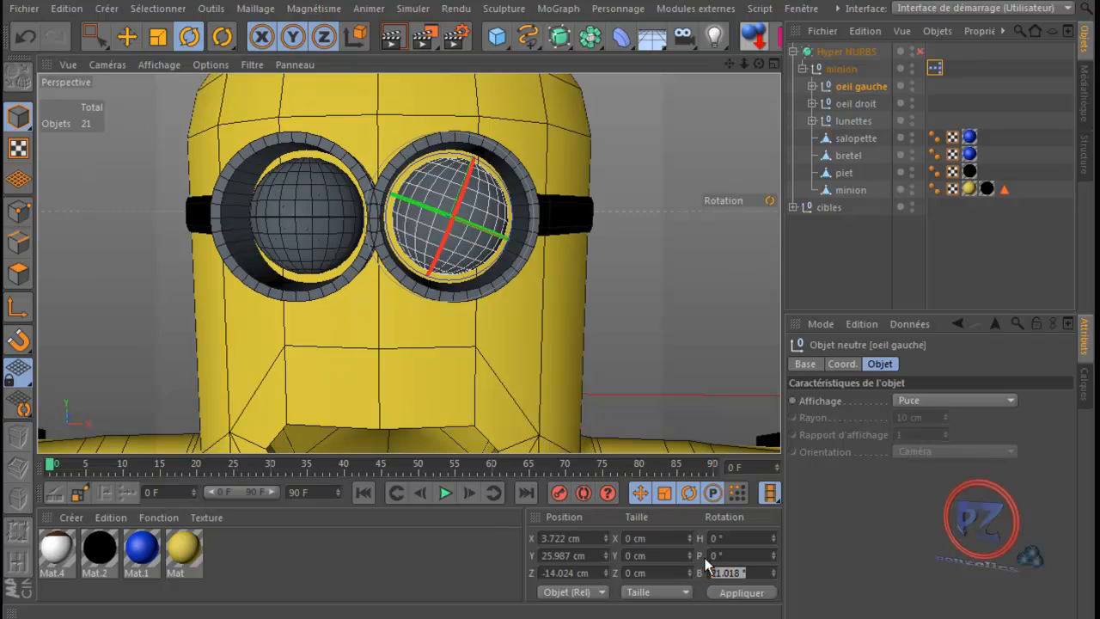
pyautogui.press('BackSpace')
pyautogui.write('0')
pyautogui.press('Return')
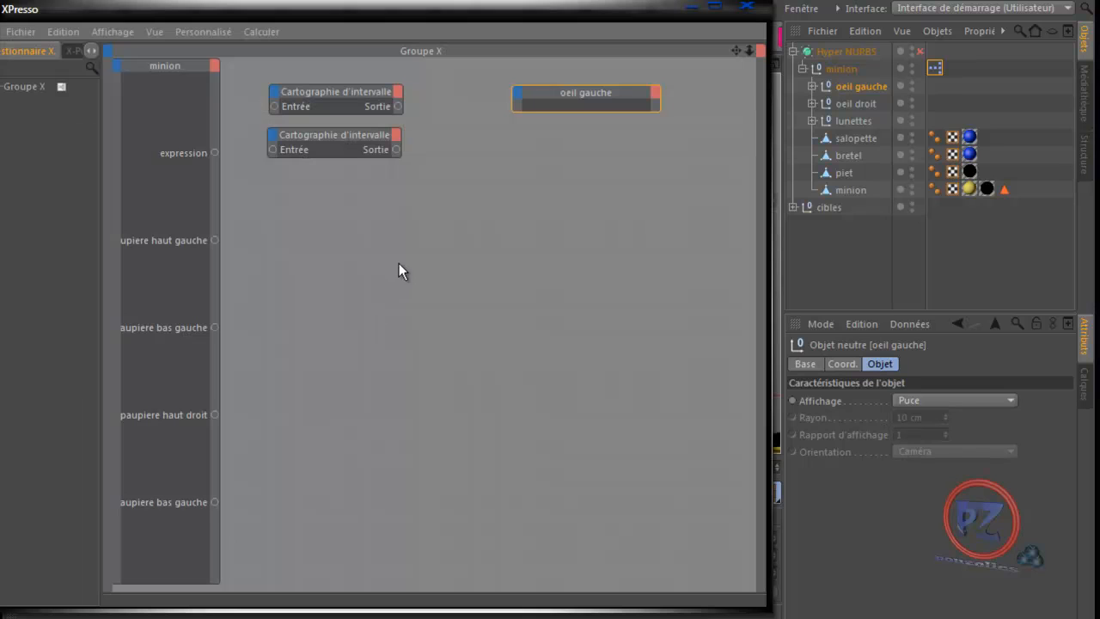
# - Add a Rotation . B input port to the oeil gauche node and link expression to it through the upper Cartographie d'intervalle node
pyautogui.click(517, 94)
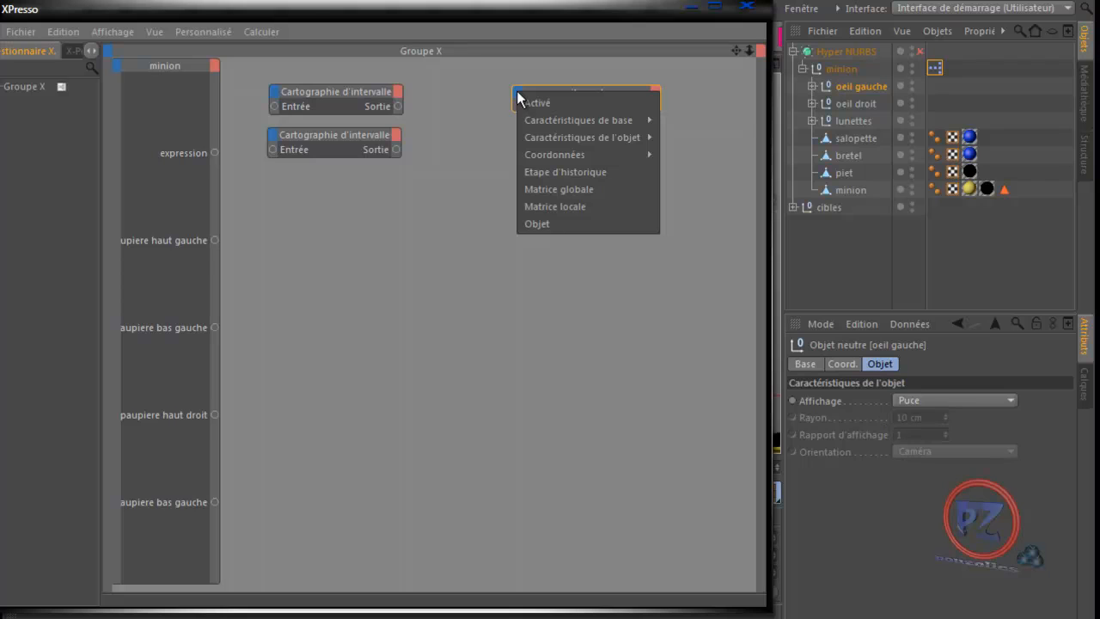
pyautogui.moveTo(533, 154)
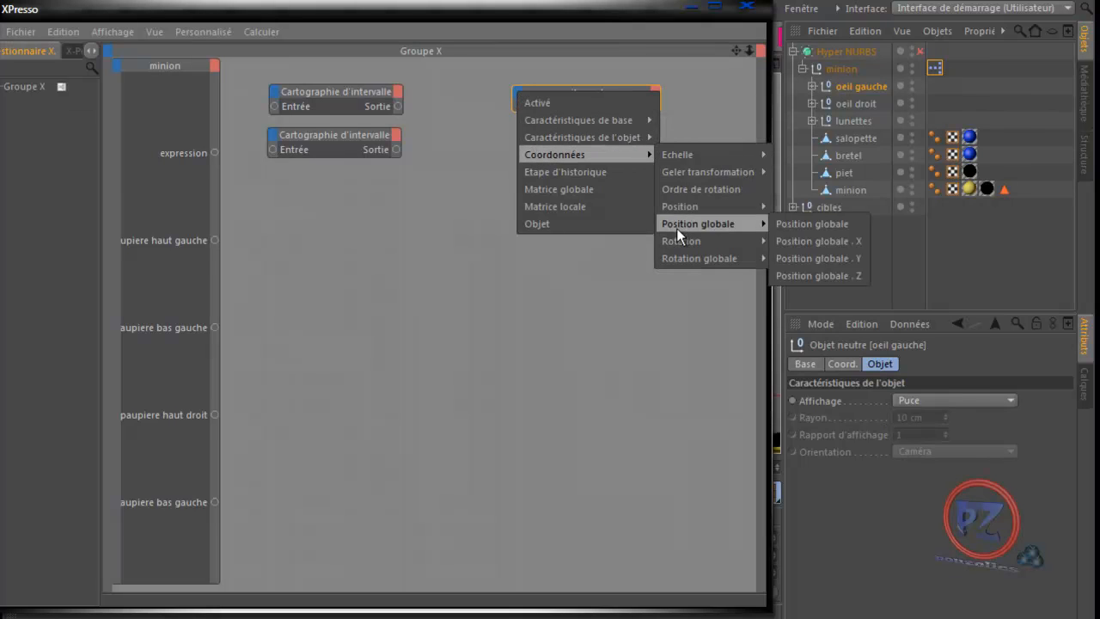
pyautogui.moveTo(679, 239)
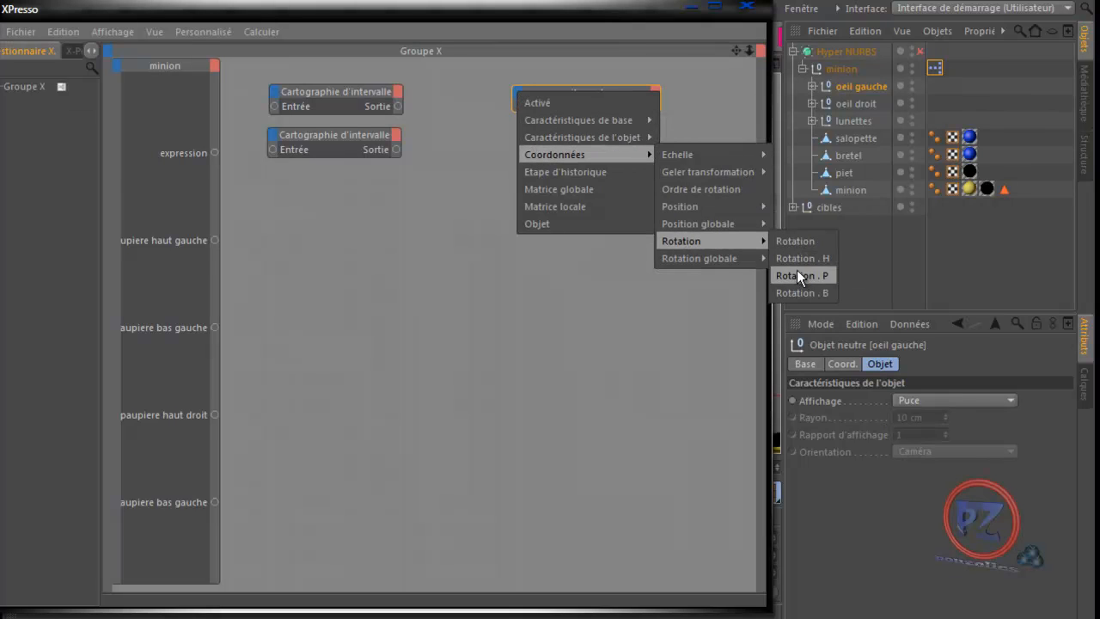
pyautogui.click(804, 293)
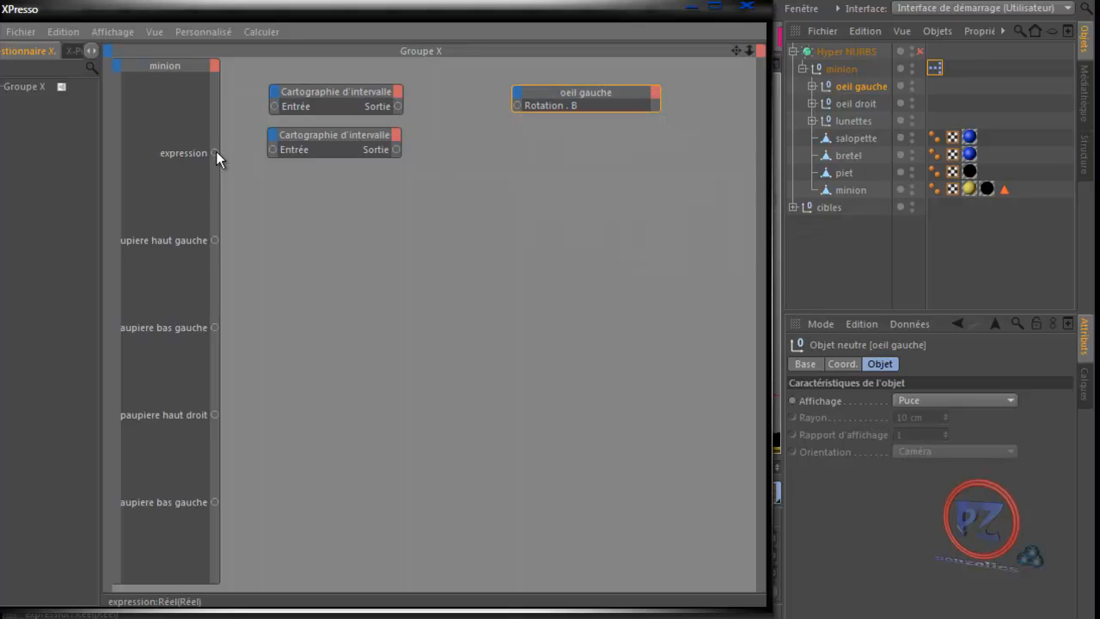
pyautogui.moveTo(268, 113); pyautogui.dragTo(273, 106)
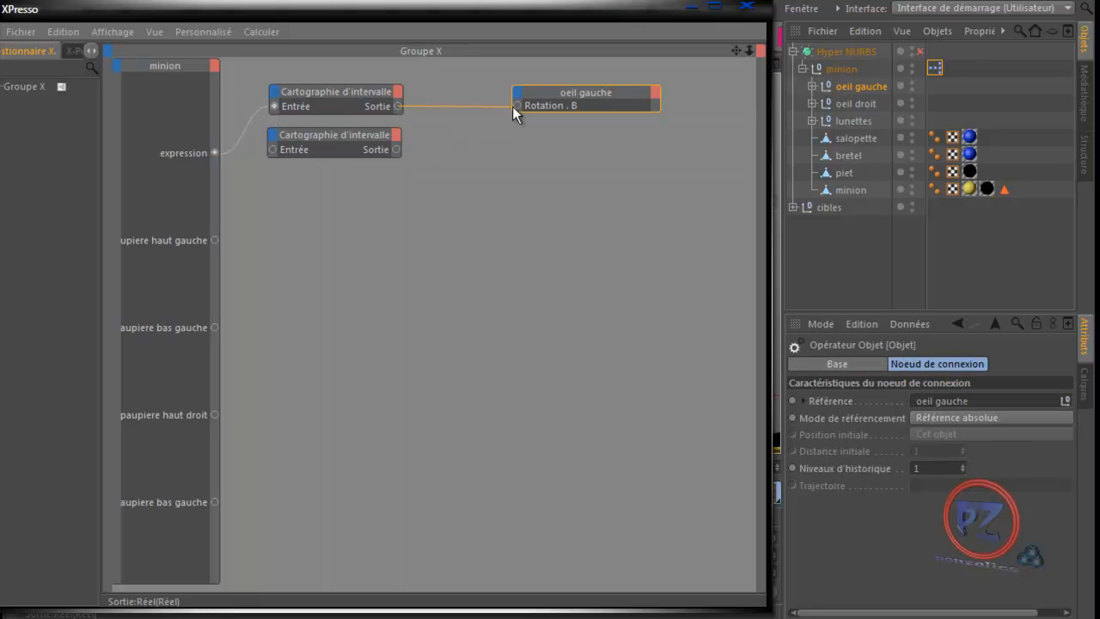
pyautogui.moveTo(513, 107); pyautogui.dragTo(513, 107)
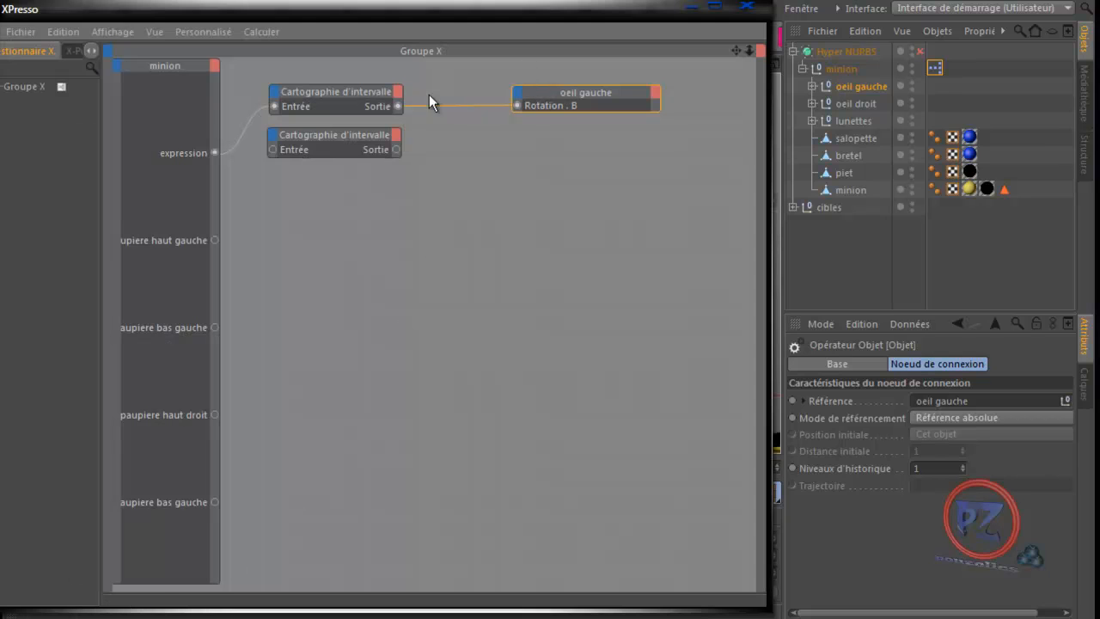
# - Lower the XPresso window to uncover the viewport and set the linked Cartographie d'intervalle node's Entrée (min.) to -100 and Entrée (max.) to 100
pyautogui.click(338, 91)
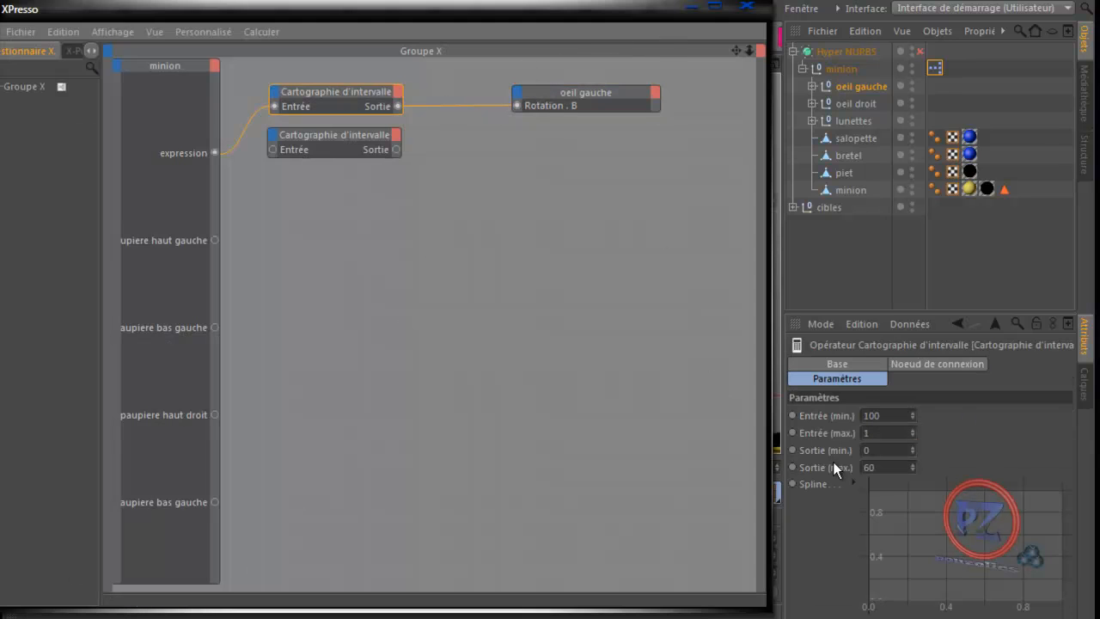
pyautogui.moveTo(556, 12); pyautogui.dragTo(505, 507)
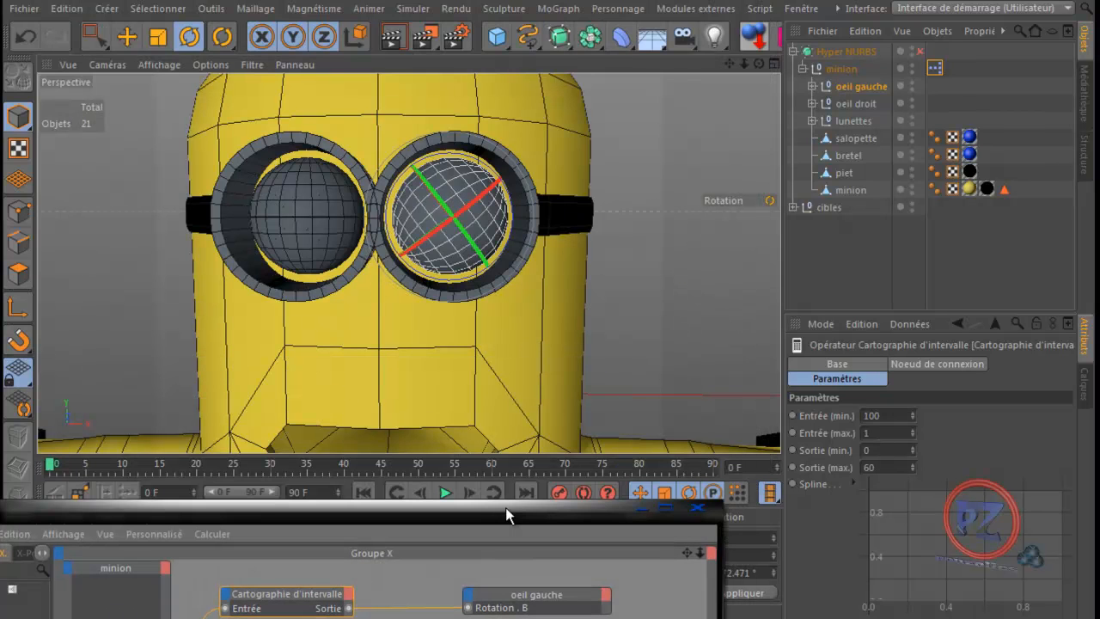
pyautogui.click(865, 416)
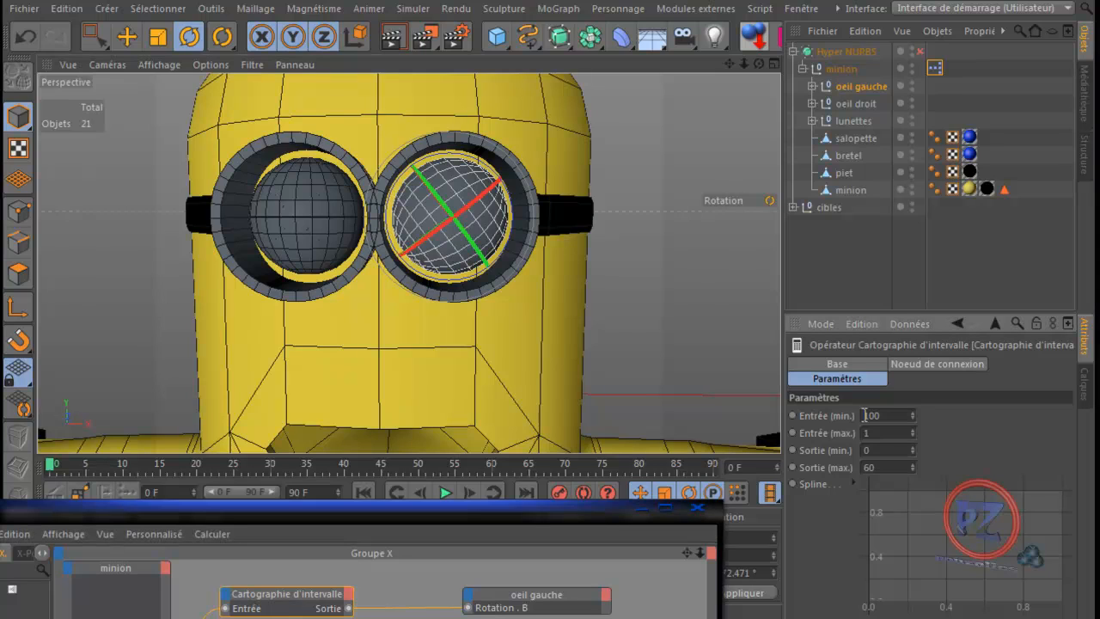
pyautogui.write('-')
pyautogui.click(884, 431)
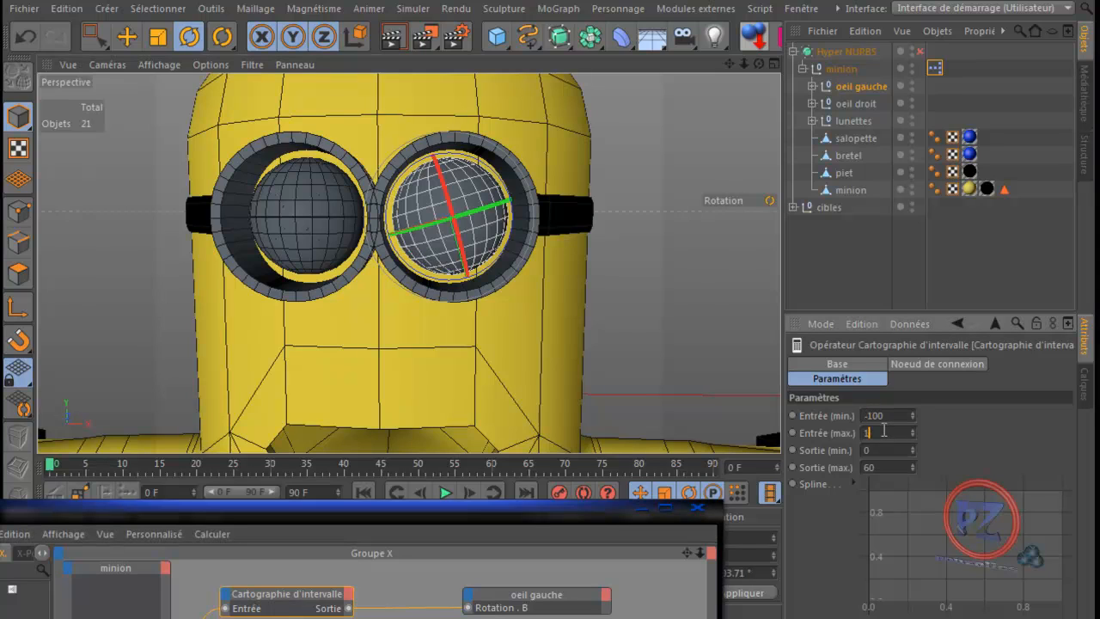
pyautogui.write('100')
pyautogui.press('Return')
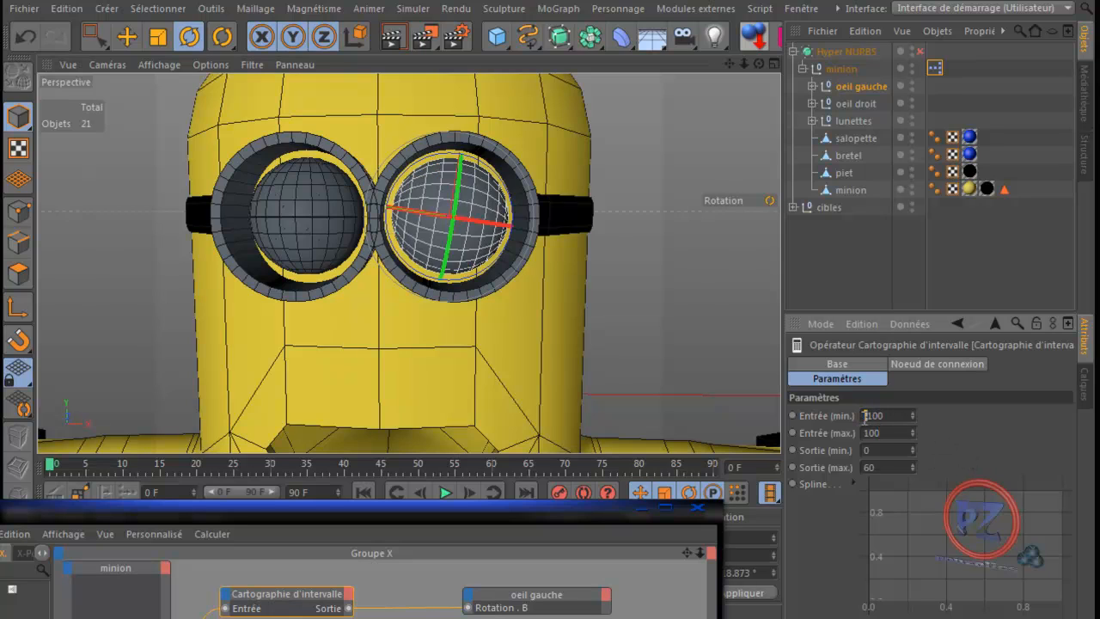
# - Set the linked Cartographie d'intervalle node's Entrée (min.) to 100
pyautogui.click(865, 416)
pyautogui.press('BackSpace')
pyautogui.press('Return')
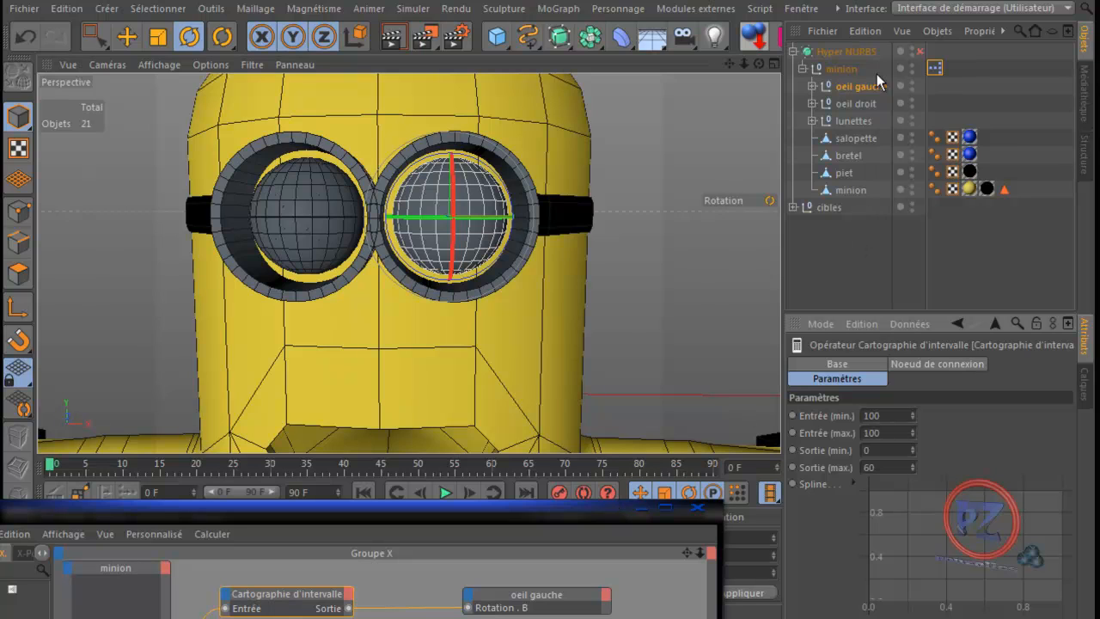
# - Try the minion null's expression control at about -40 % and reset it to 0 %
pyautogui.click(841, 69)
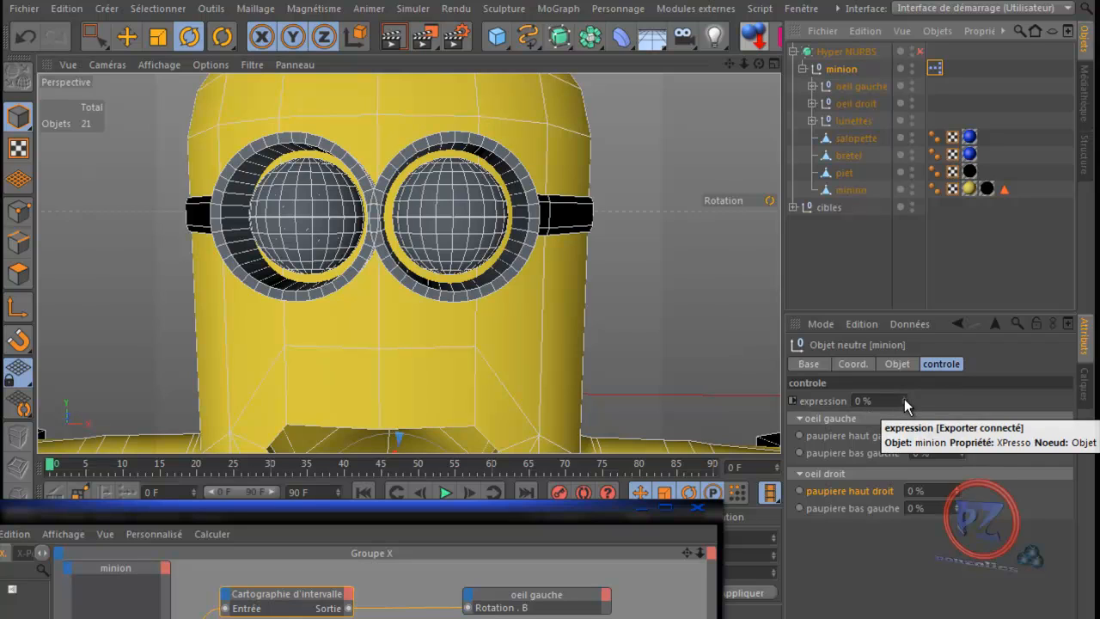
pyautogui.moveTo(904, 398)
pyautogui.mouseDown()
pyautogui.moveTo(903, 426)
pyautogui.moveTo(904, 401)
pyautogui.mouseUp()
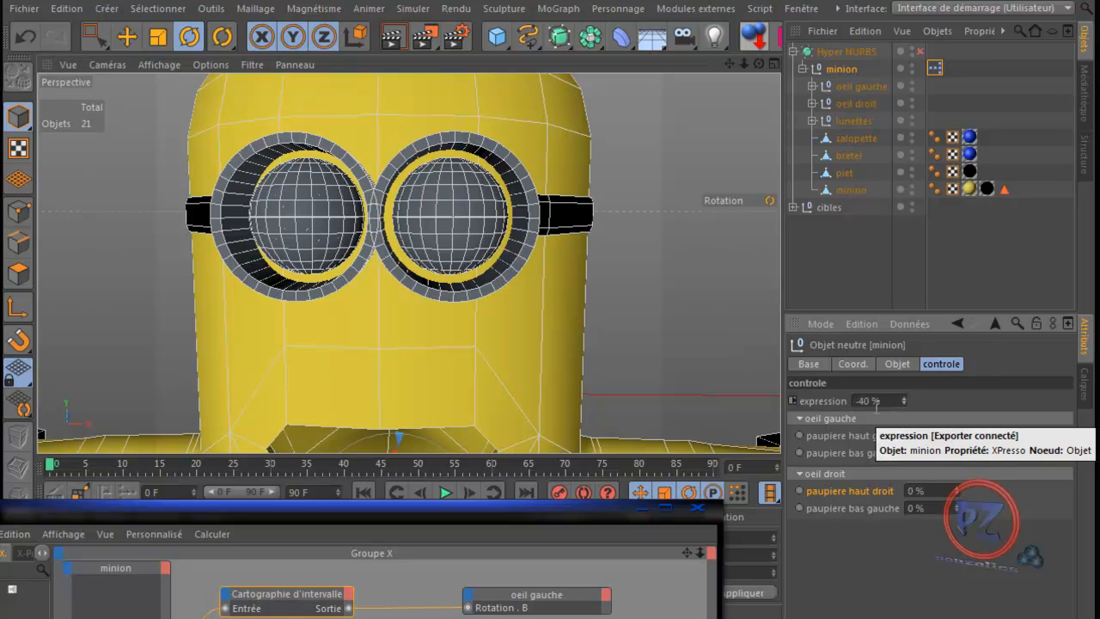
pyautogui.doubleClick(869, 401)
pyautogui.write('0')
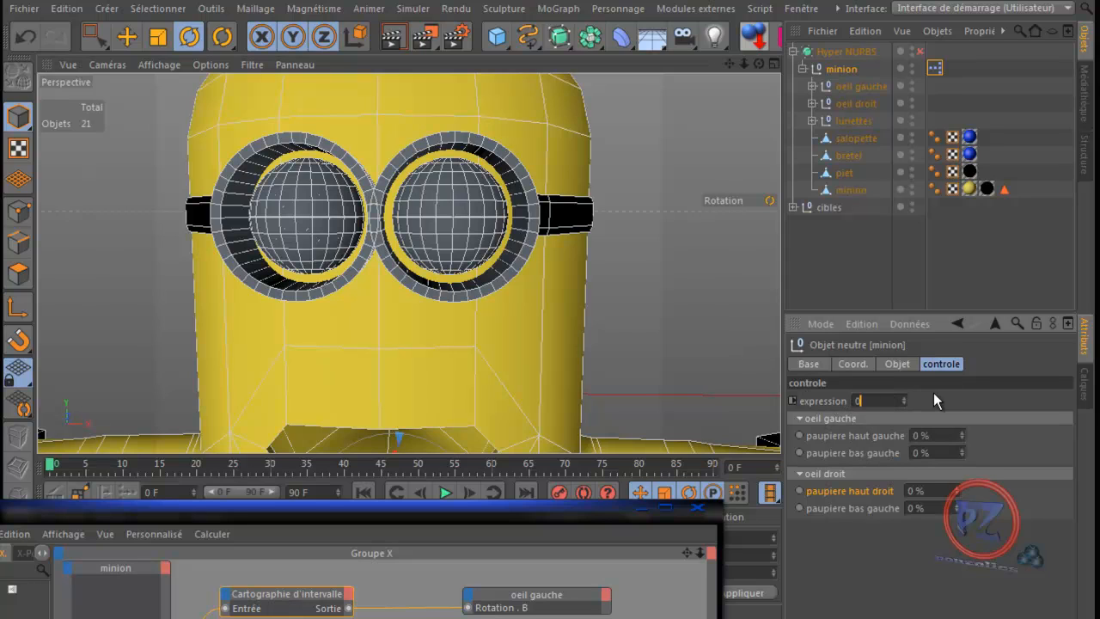
pyautogui.press('Return')
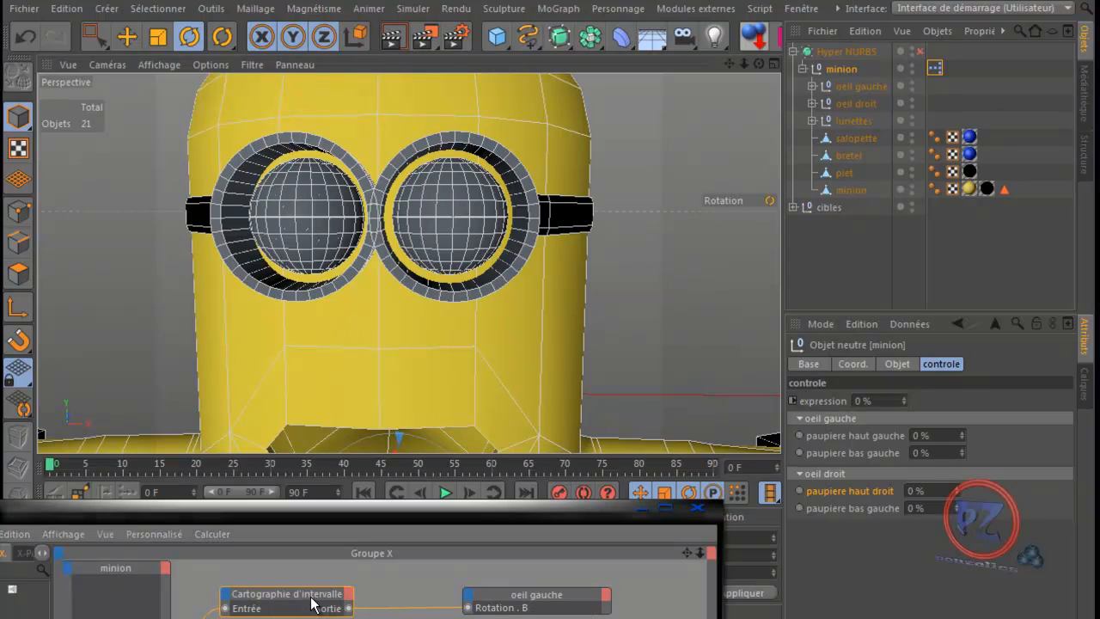
# - Shift the linked Cartographie d'intervalle node slightly upward, then try the minion null's expression at about -45 % and reset it to 0 %
pyautogui.moveTo(311, 605)
pyautogui.mouseDown()
pyautogui.moveTo(338, 593)
pyautogui.moveTo(323, 593)
pyautogui.mouseUp()
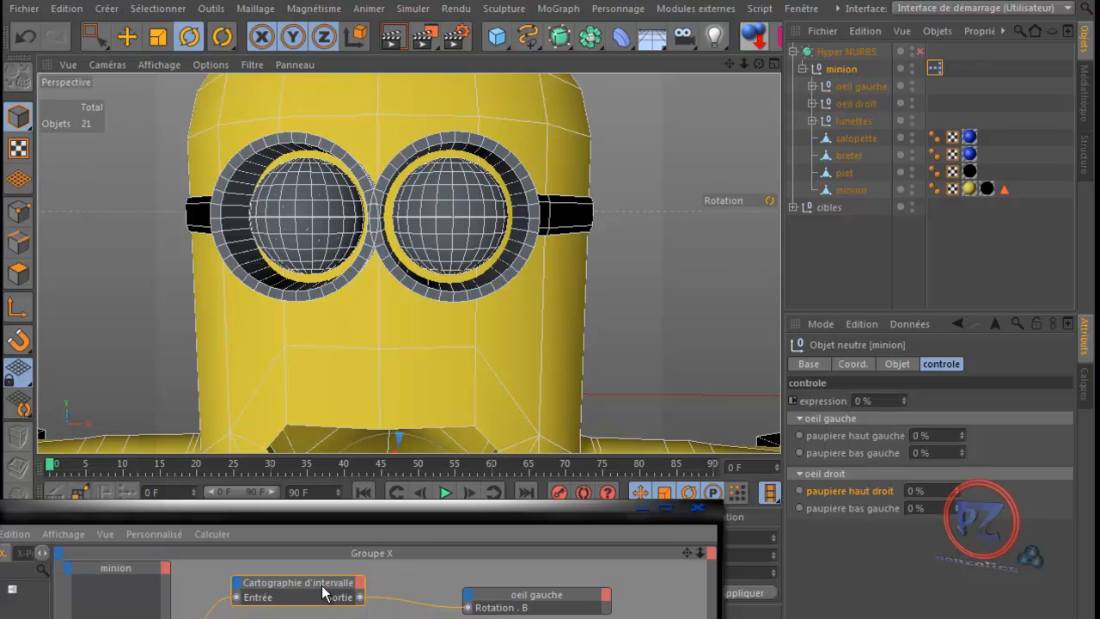
pyautogui.moveTo(904, 400); pyautogui.dragTo(903, 402)
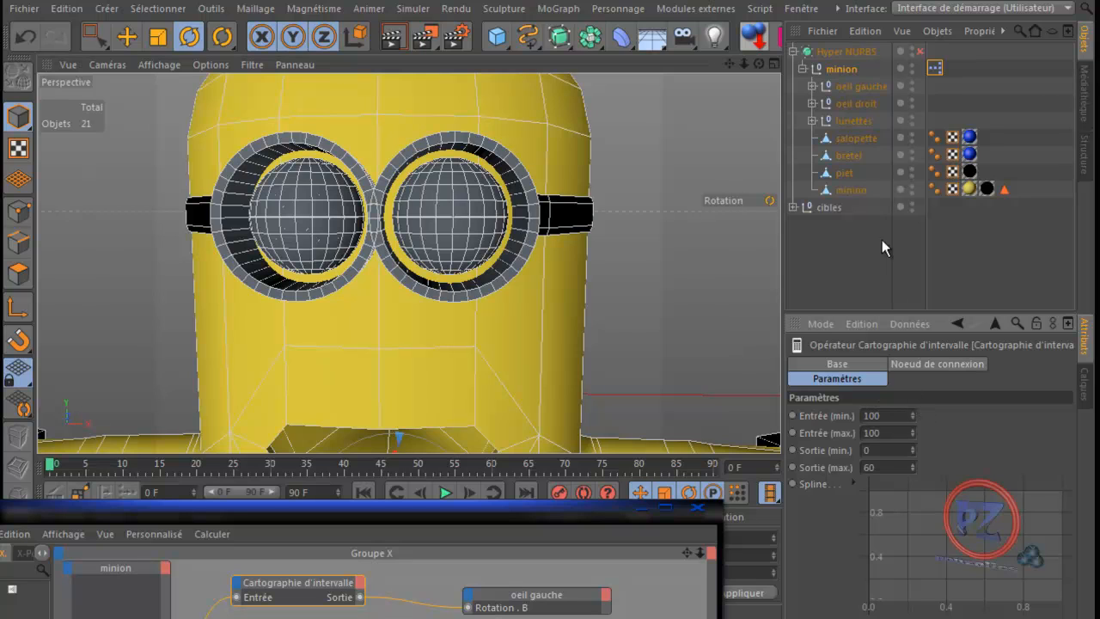
pyautogui.click(846, 69)
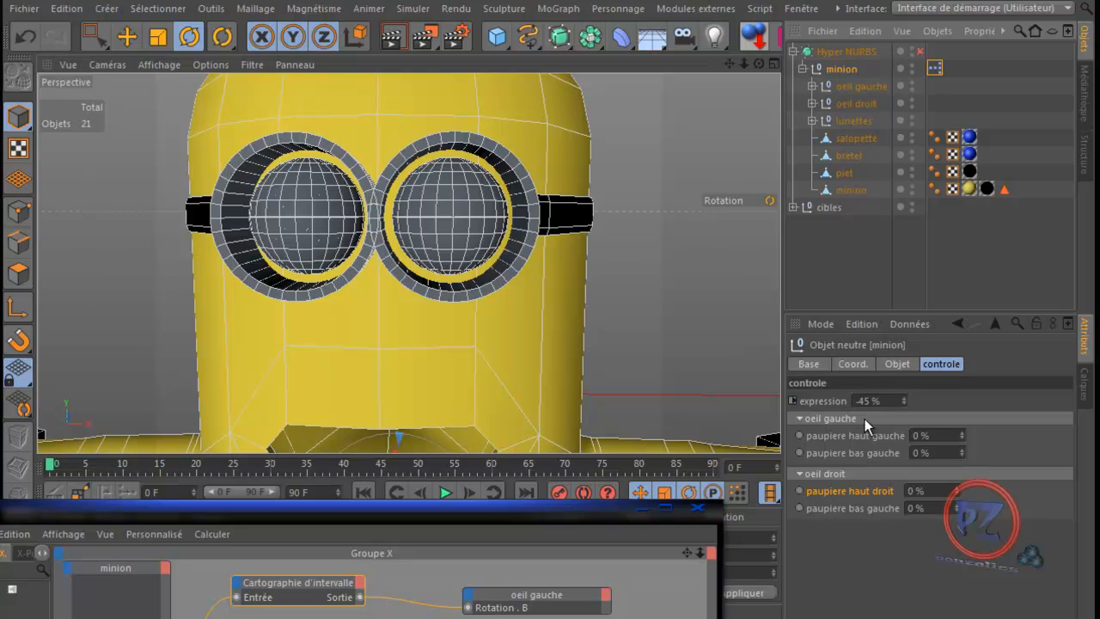
pyautogui.moveTo(883, 402); pyautogui.dragTo(843, 401)
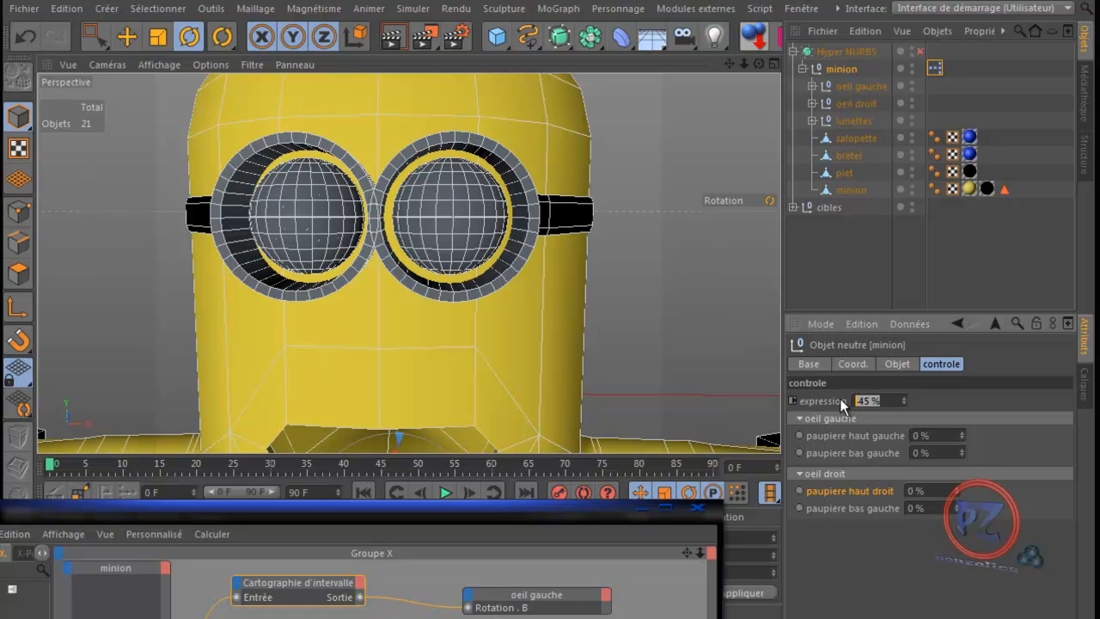
pyautogui.write('0')
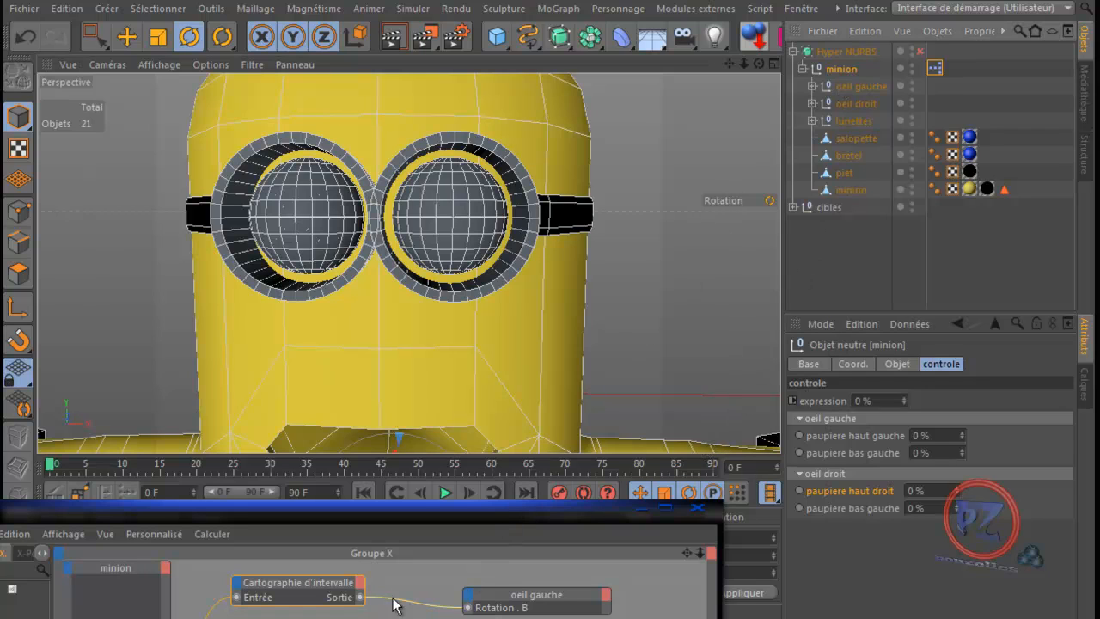
# - Set Sortie (min.) to -60 on the Cartographie d'intervalle node linked to oeil gauche
pyautogui.click(305, 588)
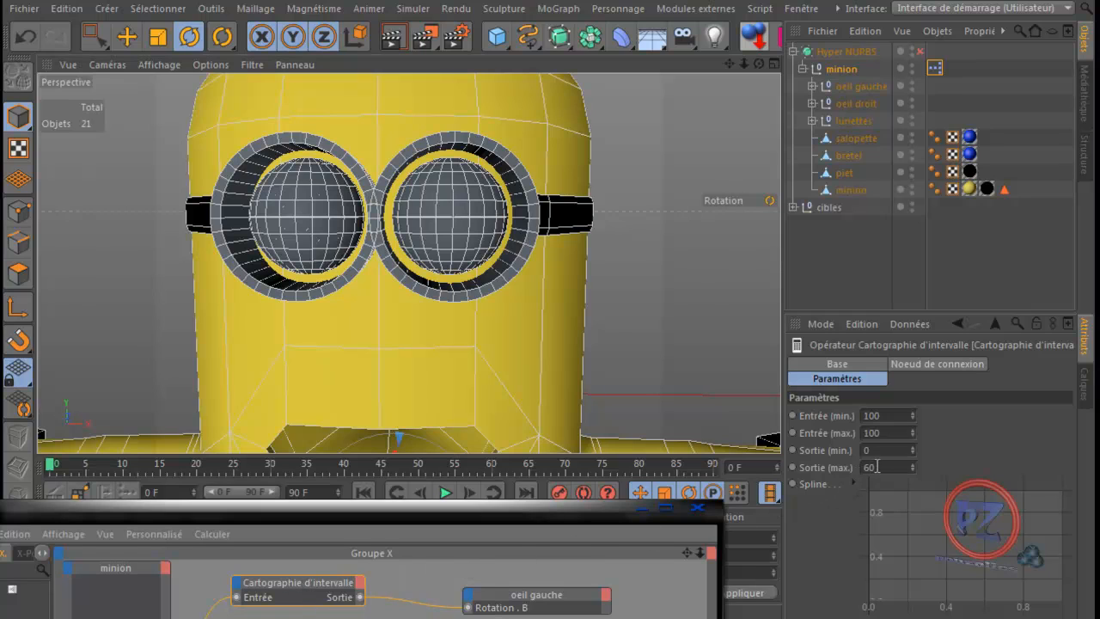
pyautogui.moveTo(878, 467); pyautogui.dragTo(862, 467)
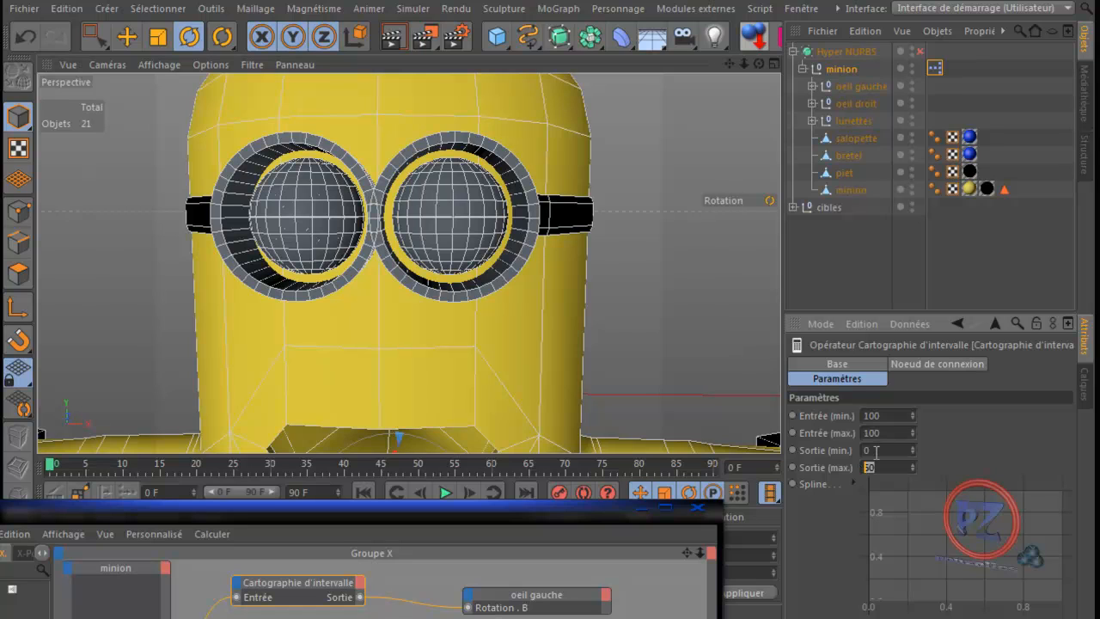
pyautogui.moveTo(877, 451); pyautogui.dragTo(865, 452)
pyautogui.write('-60')
pyautogui.press('Return')
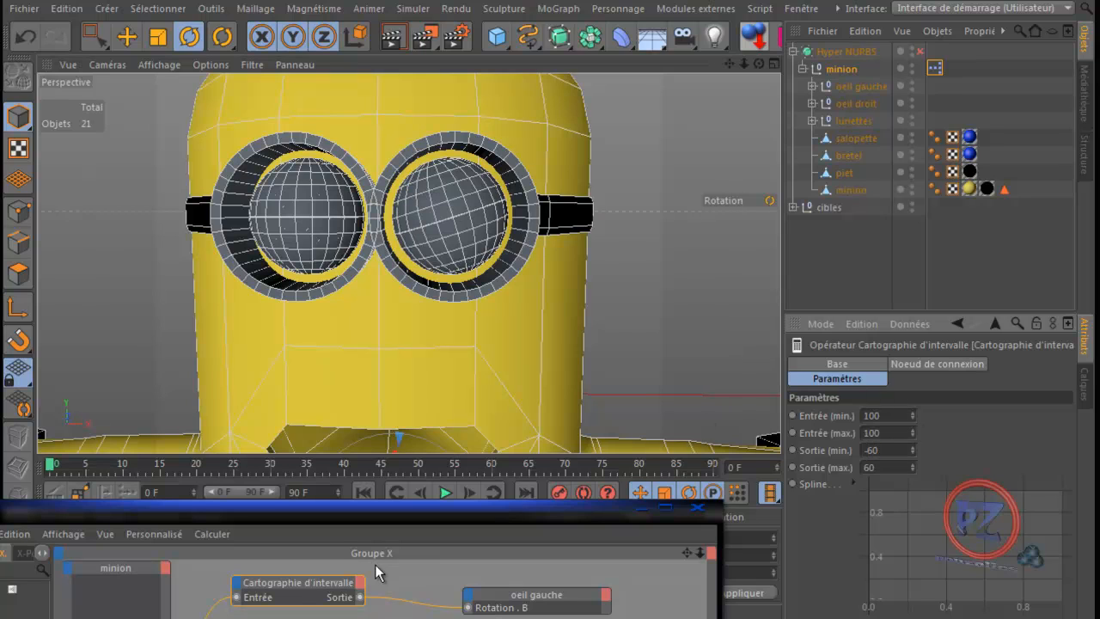
# - Try the minion null's expression control at about -15 % and reset it to 0 %
pyautogui.click(841, 69)
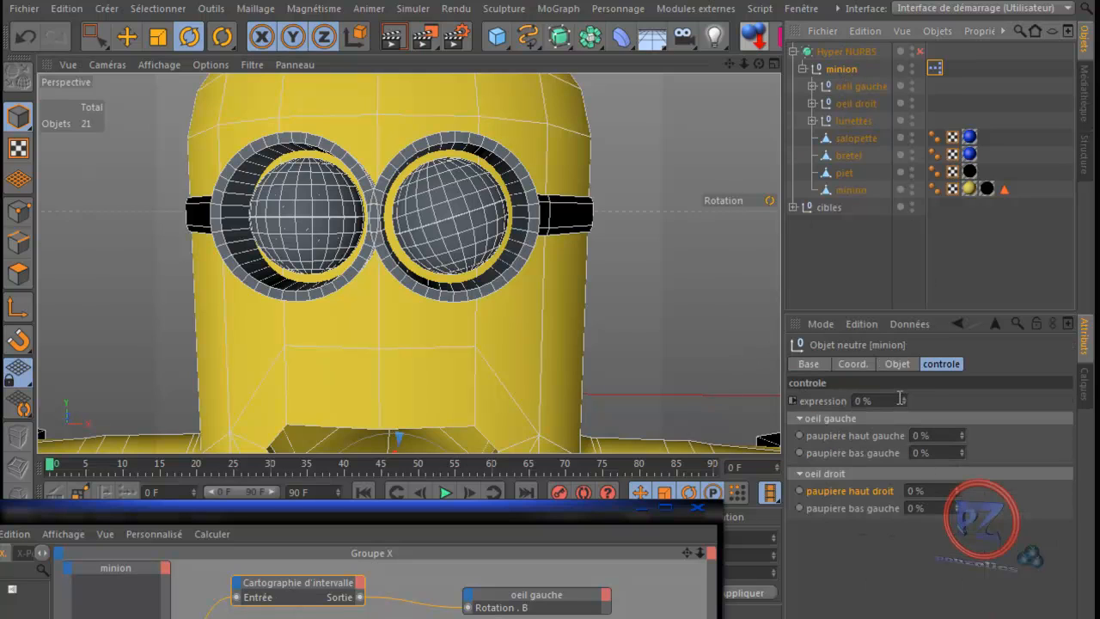
pyautogui.moveTo(903, 397); pyautogui.dragTo(890, 428)
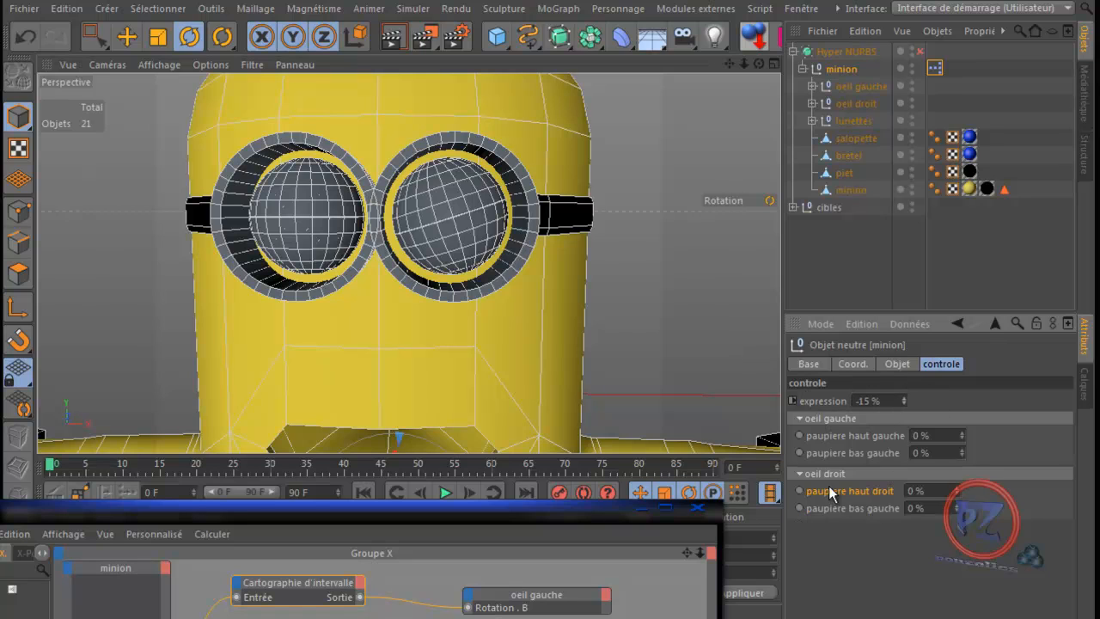
pyautogui.doubleClick(866, 400)
pyautogui.write('0')
pyautogui.press('Return')
# - Set Entrée (min.) to -100 on the Cartographie d'intervalle node linked to oeil gauche
pyautogui.click(304, 582)
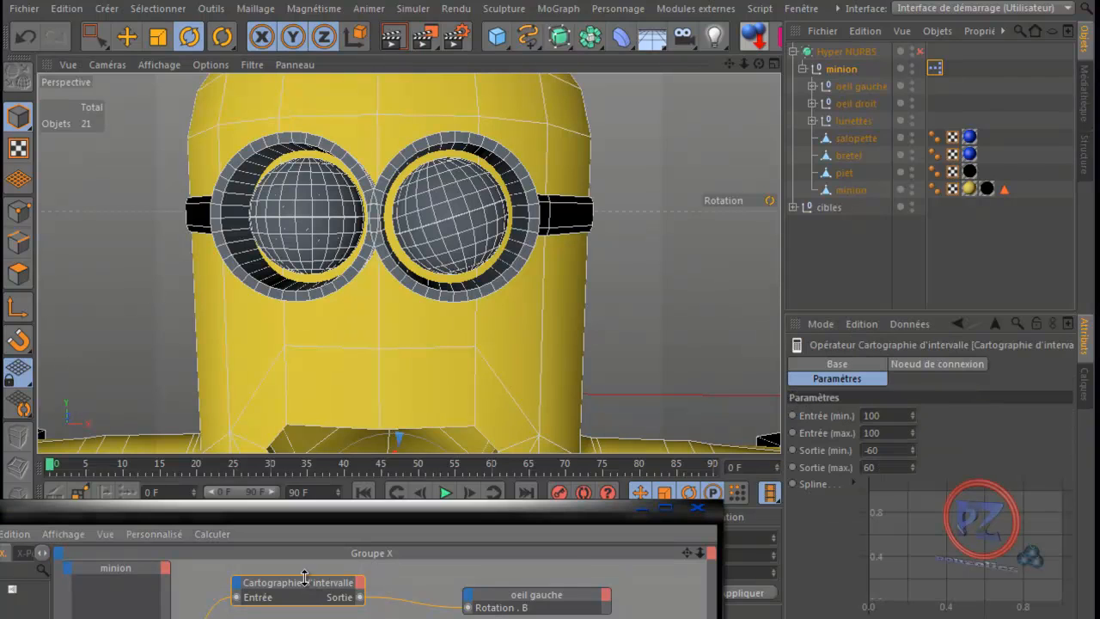
pyautogui.click(866, 416)
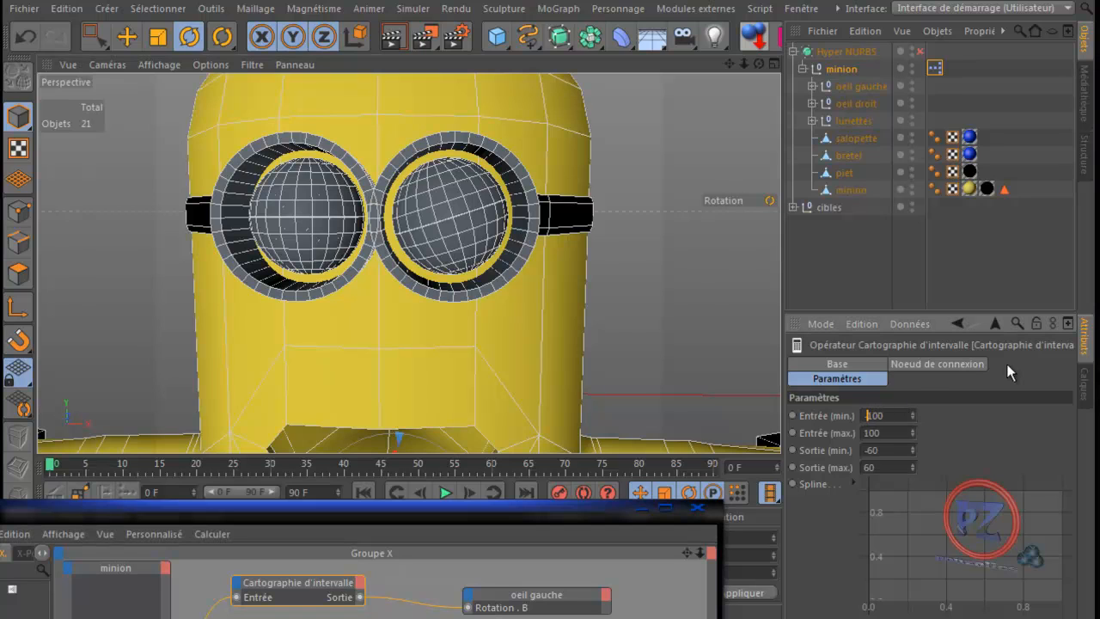
pyautogui.write('-')
pyautogui.press('Return')
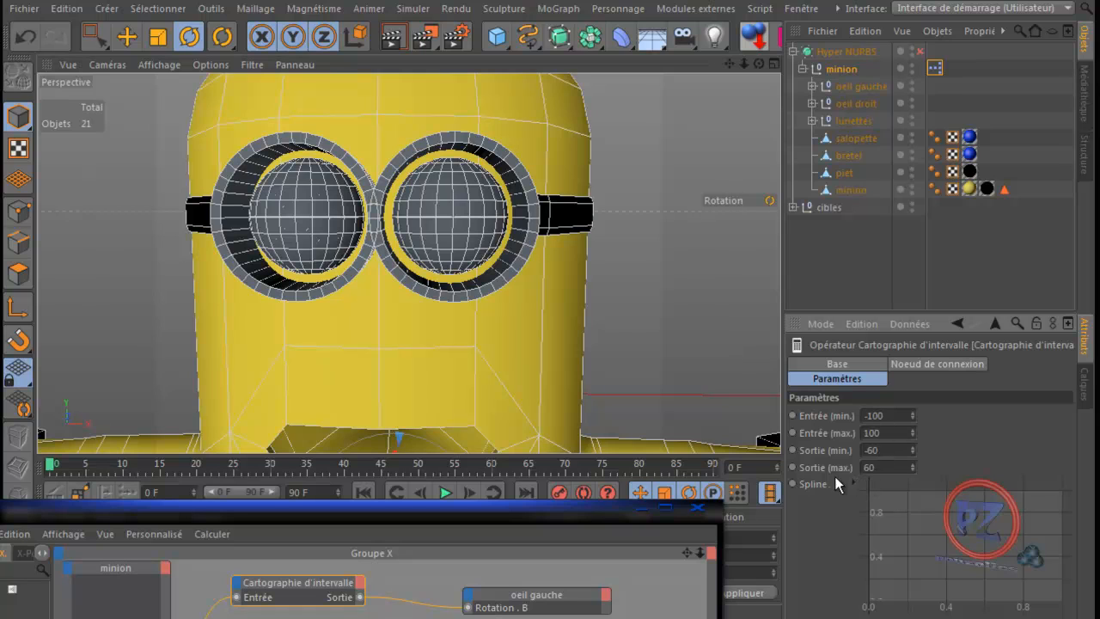
# - Test the minion null's expression control at -100 % and 100 %, and reset it to 0 %
pyautogui.click(842, 69)
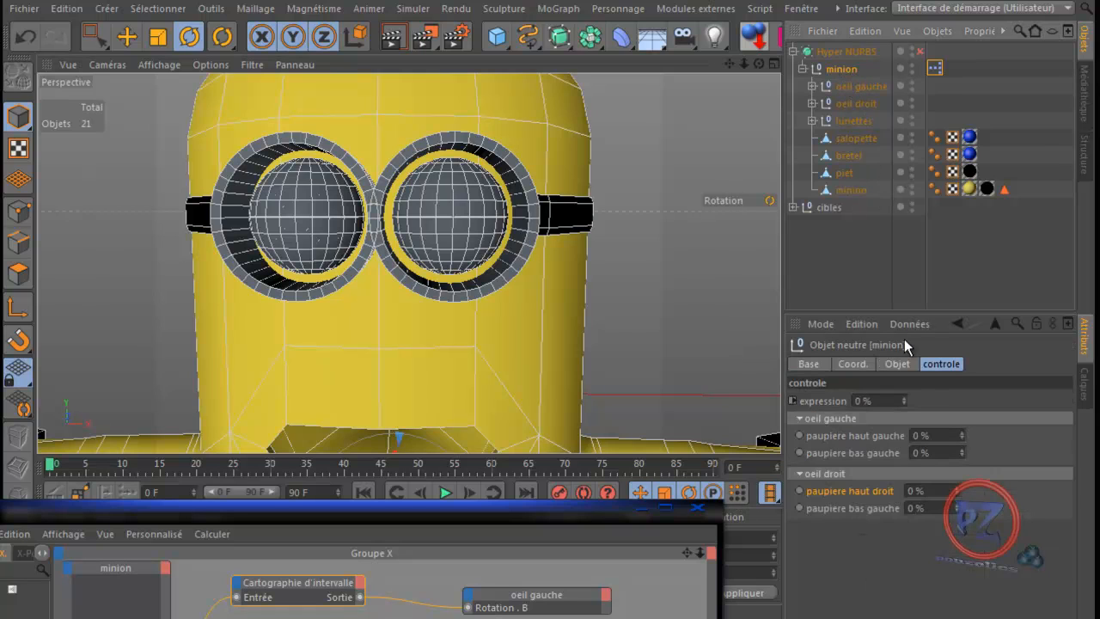
pyautogui.moveTo(904, 398); pyautogui.dragTo(887, 537)
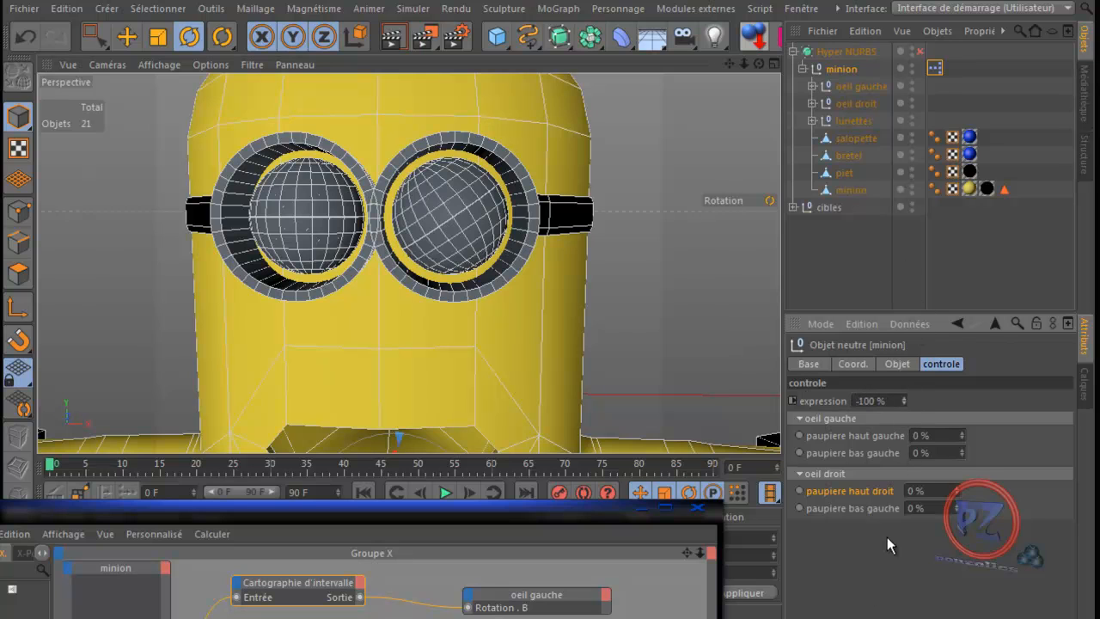
pyautogui.moveTo(907, 365); pyautogui.dragTo(908, 370)
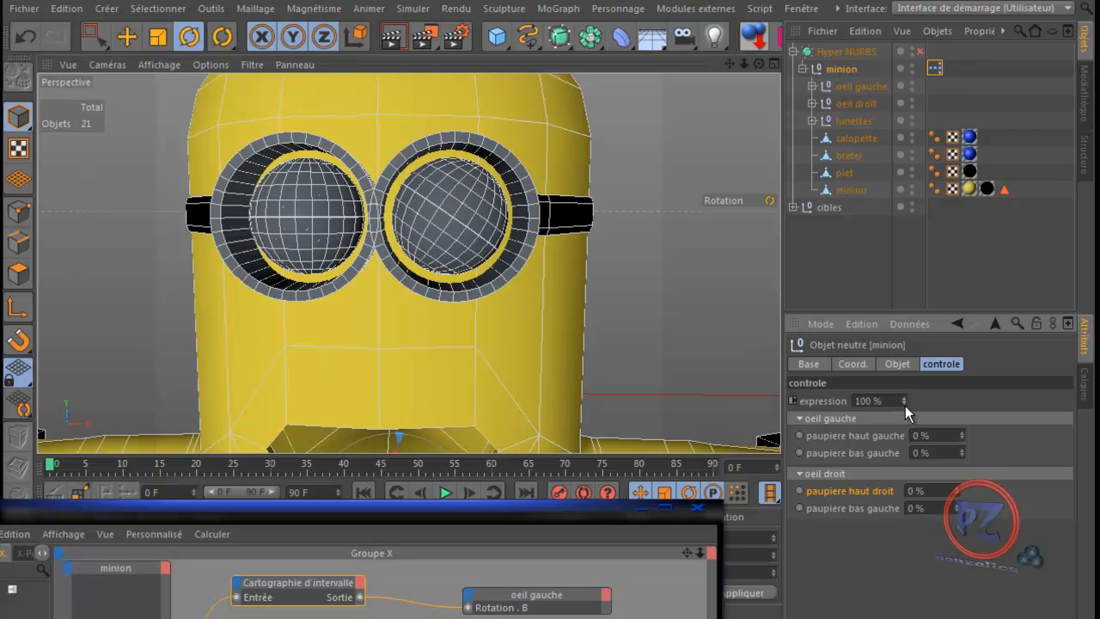
pyautogui.doubleClick(870, 401)
pyautogui.write('0')
pyautogui.press('Return')
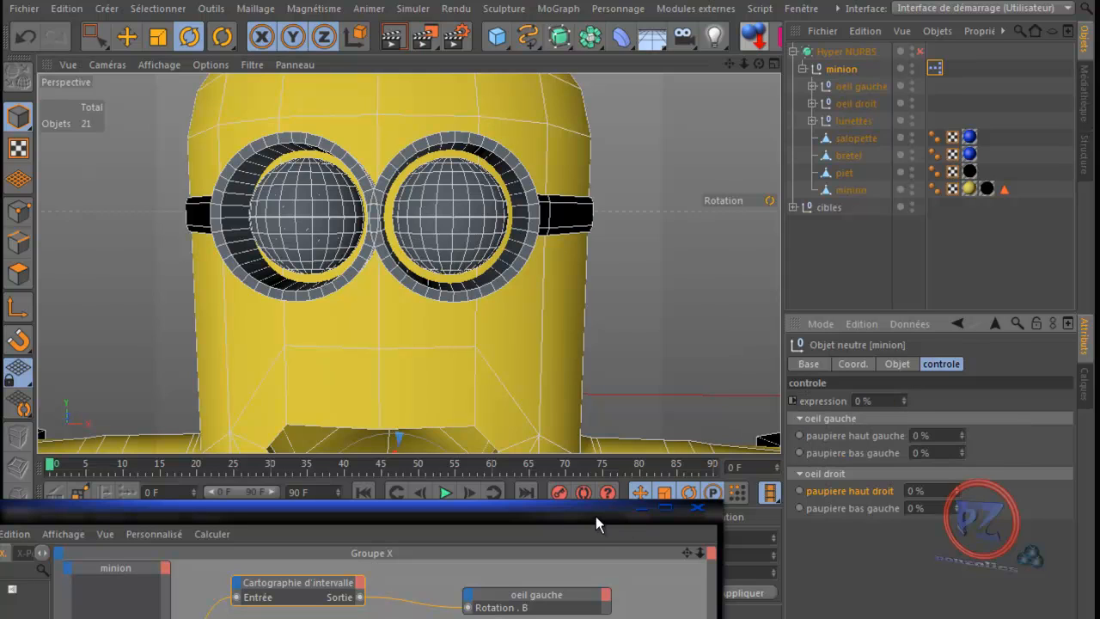
# - Review the first Cartographie d'intervalle node's settings and link the minion null's expression port to the second node's Entrée
pyautogui.moveTo(596, 515); pyautogui.dragTo(592, 195)
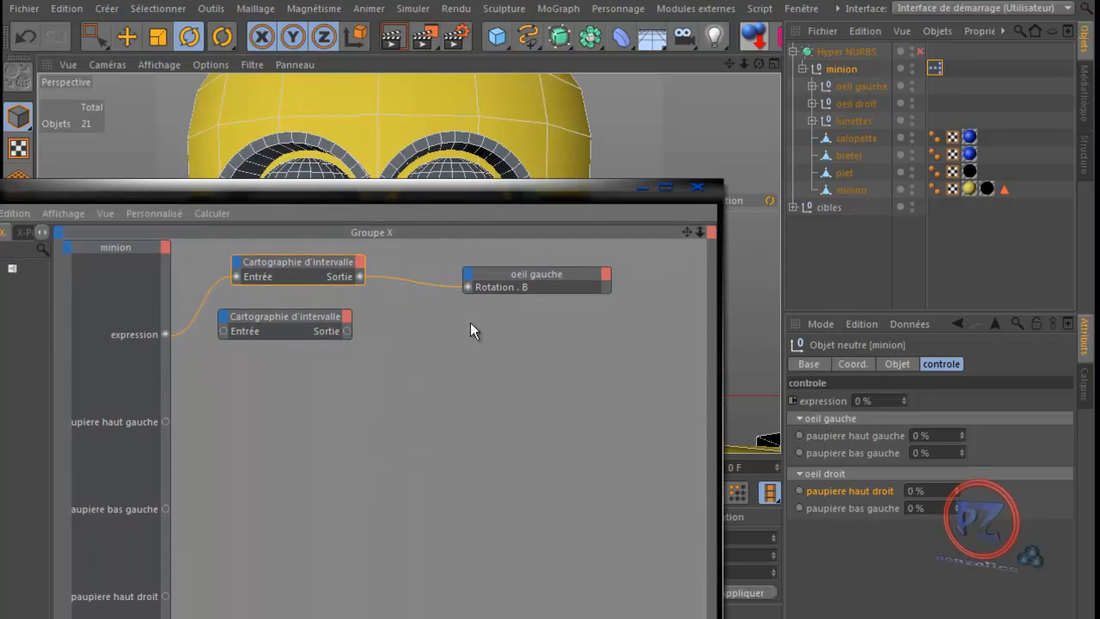
pyautogui.click(313, 272)
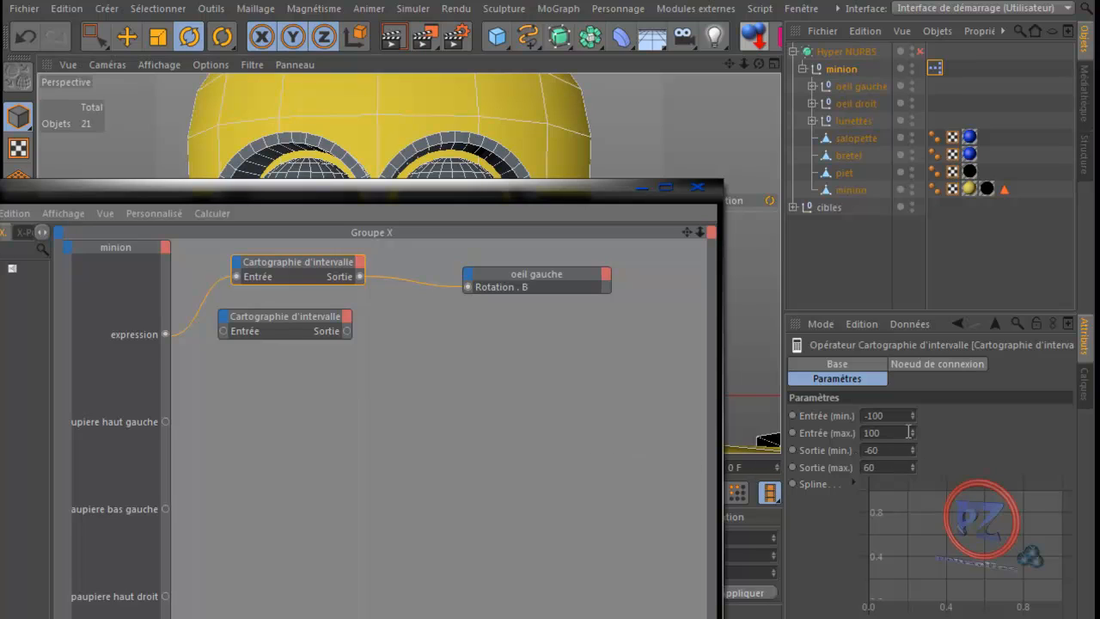
pyautogui.click(282, 316)
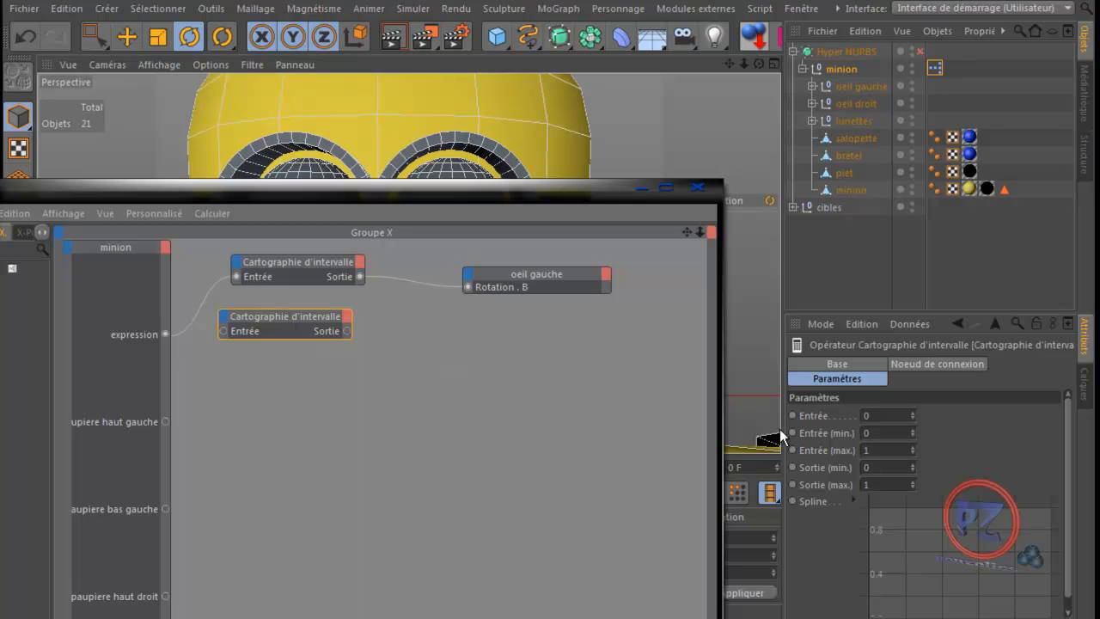
pyautogui.click(845, 383)
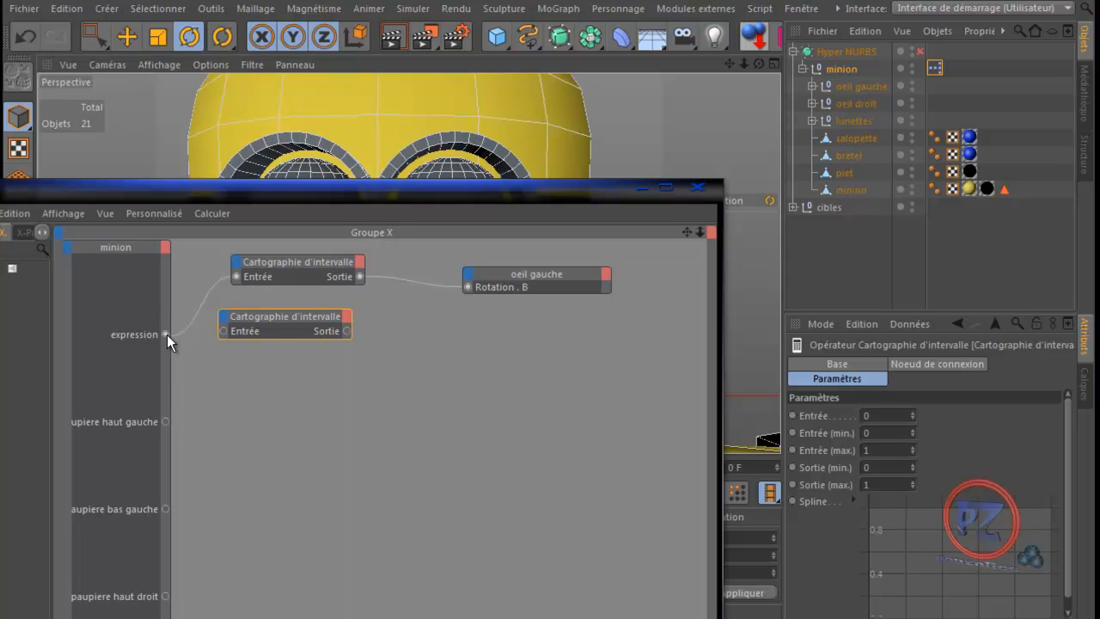
pyautogui.moveTo(167, 335); pyautogui.dragTo(225, 331)
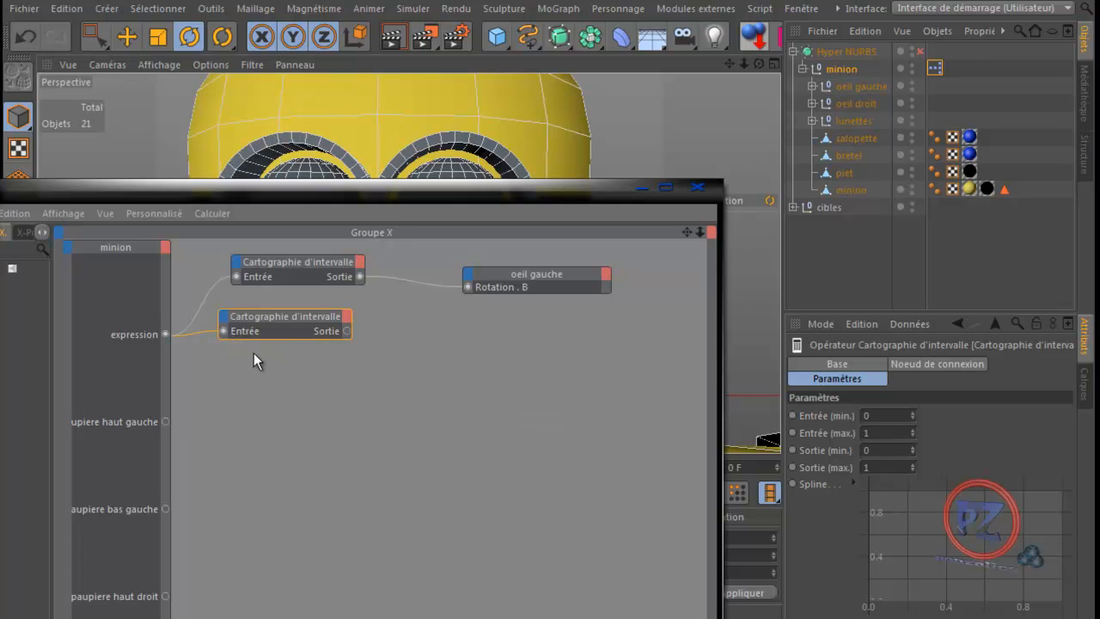
# - Set the second Cartographie d'intervalle node's input range to -100 and 100 and its output range to 60 and -60, keeping the eyes uncovered
pyautogui.click(878, 417)
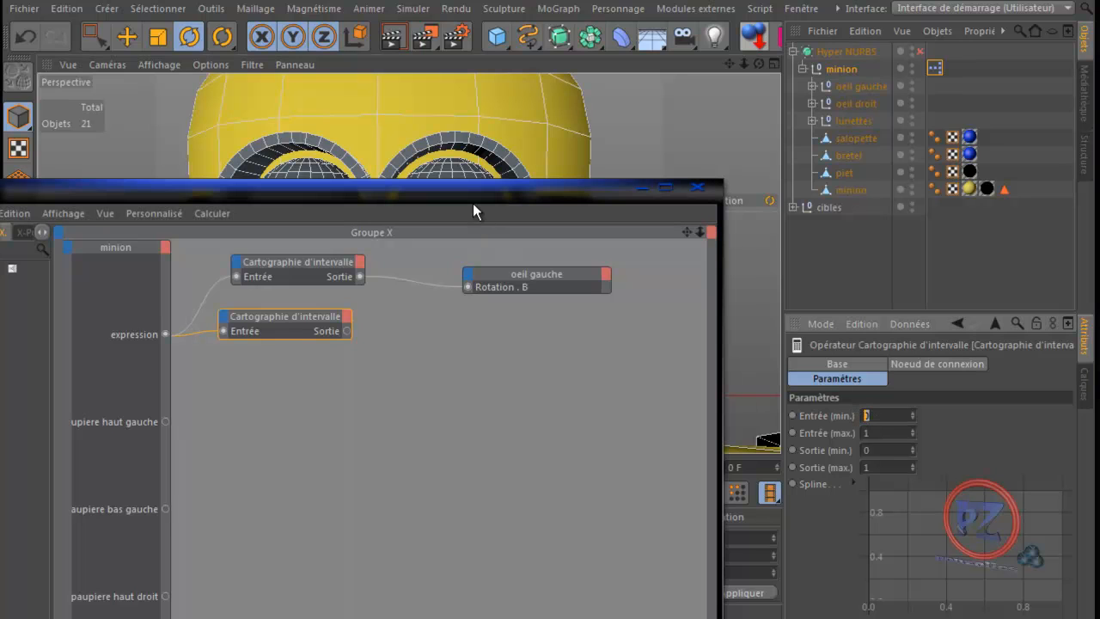
pyautogui.moveTo(473, 203); pyautogui.dragTo(437, 321)
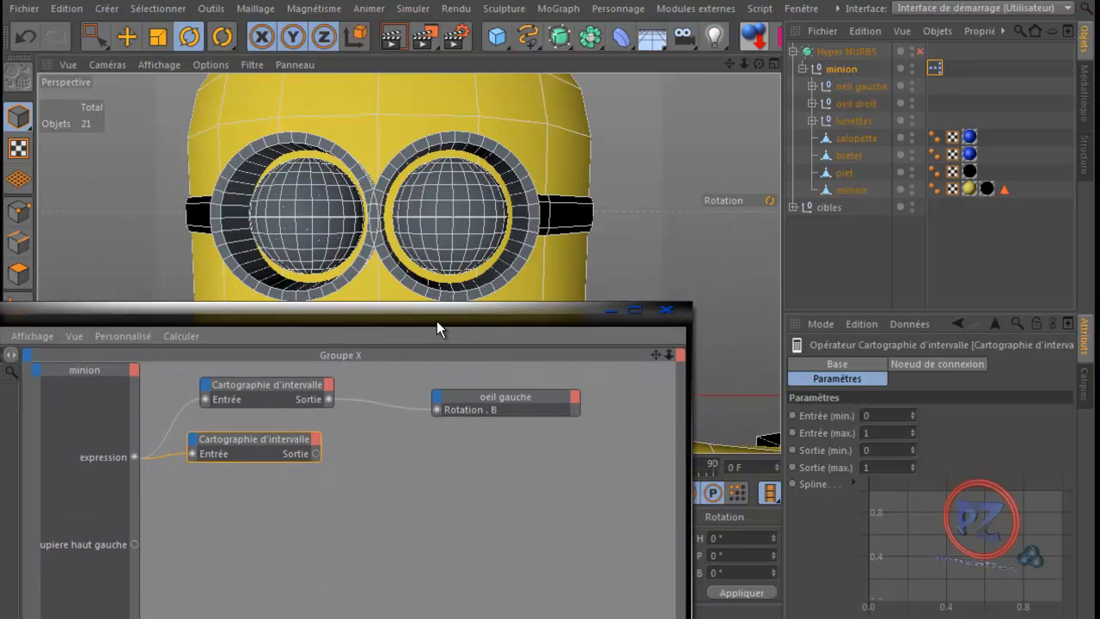
pyautogui.click(868, 415)
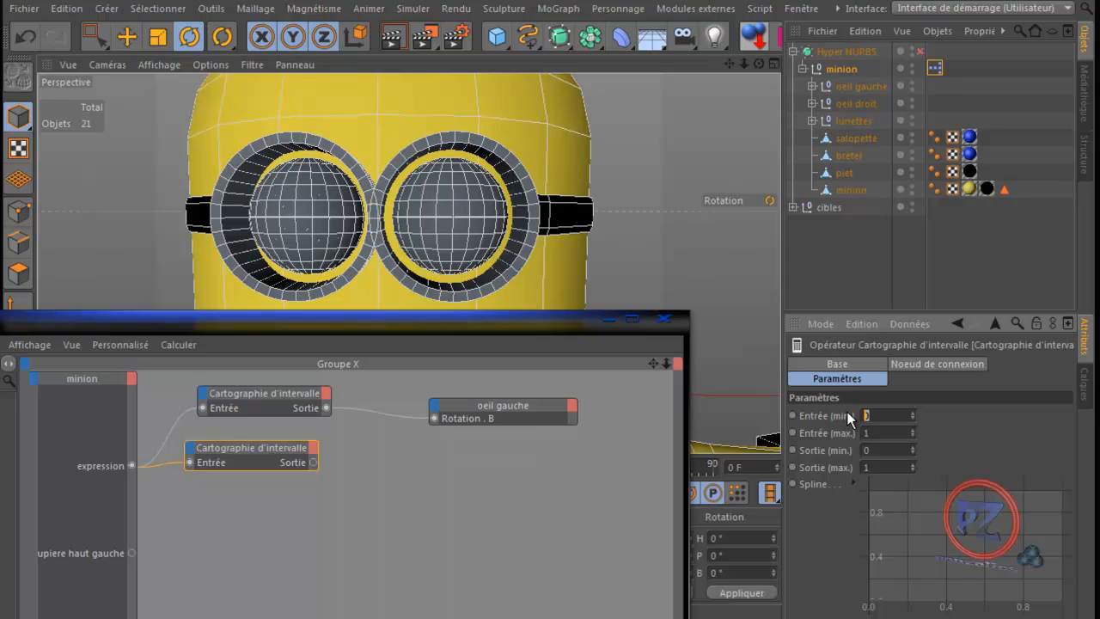
pyautogui.write('-100')
pyautogui.click(890, 433)
pyautogui.write('100')
pyautogui.click(884, 451)
pyautogui.write('60')
pyautogui.click(871, 468)
pyautogui.press('BackSpace')
pyautogui.write('-60')
pyautogui.press('Return')
# - Add the oeil droit object as a node below oeil gauche and widen it to roughly the same width
pyautogui.click(859, 102)
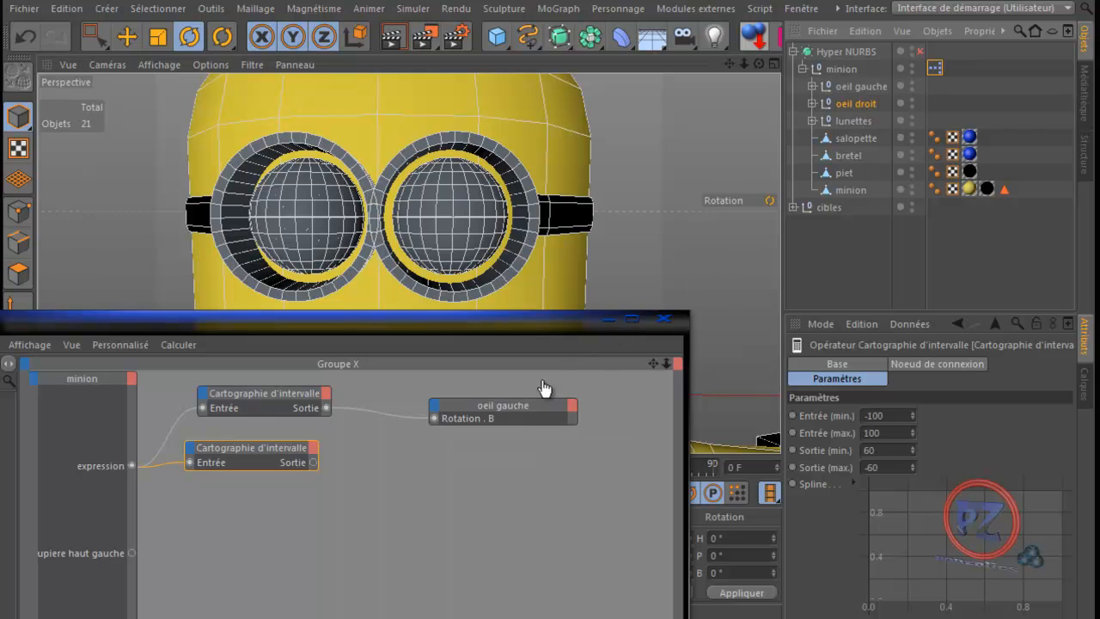
pyautogui.moveTo(487, 464); pyautogui.dragTo(428, 461)
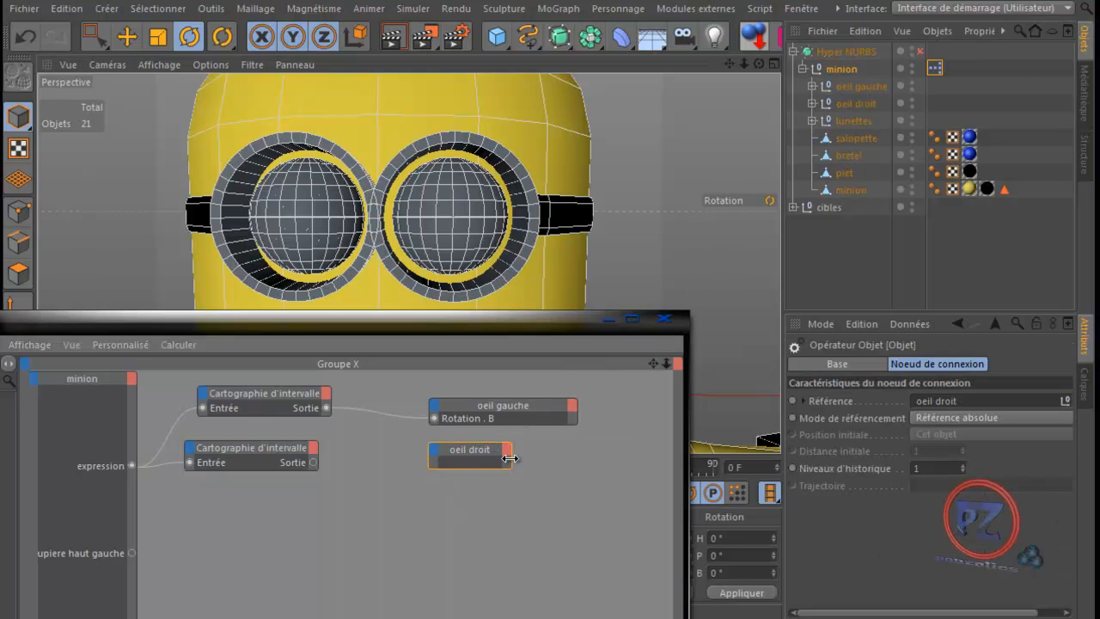
pyautogui.moveTo(510, 459); pyautogui.dragTo(573, 457)
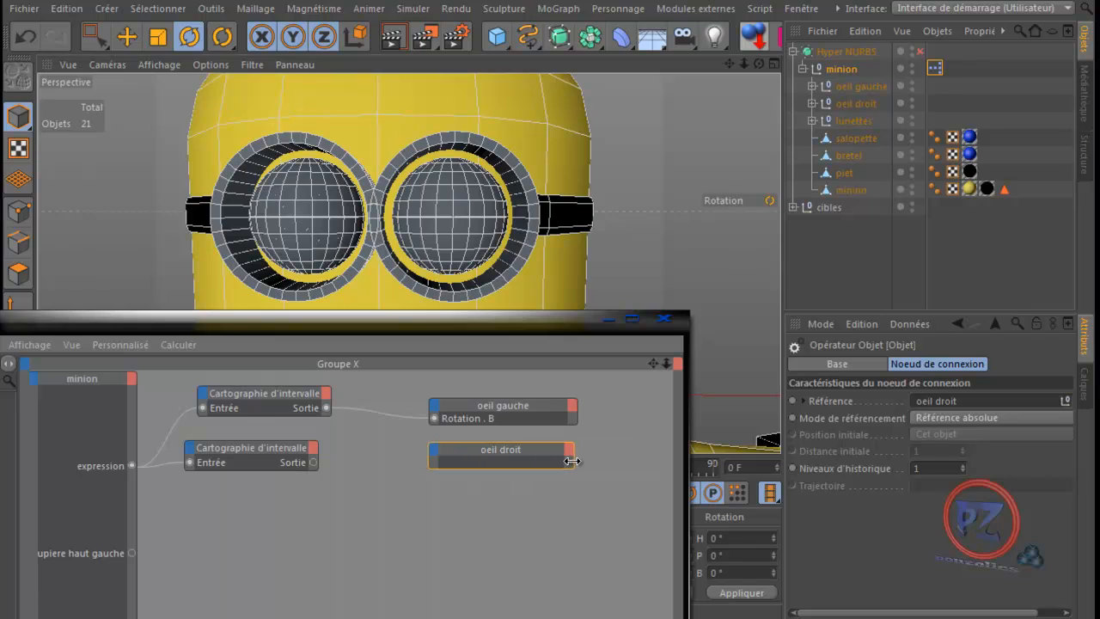
pyautogui.click(434, 451)
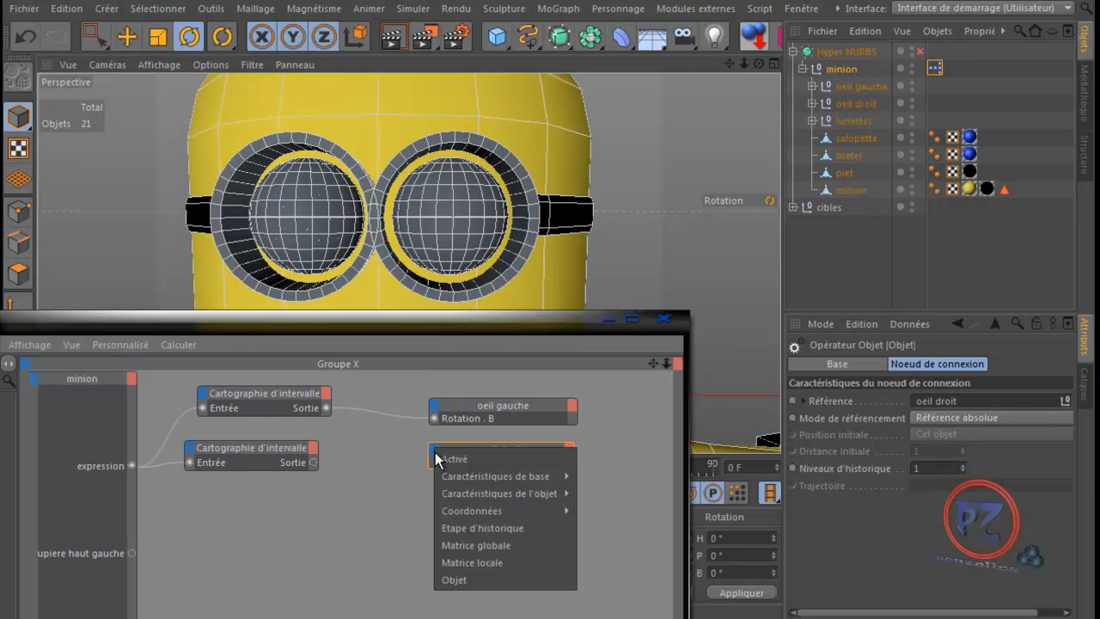
pyautogui.moveTo(497, 508)
pyautogui.moveTo(605, 538)
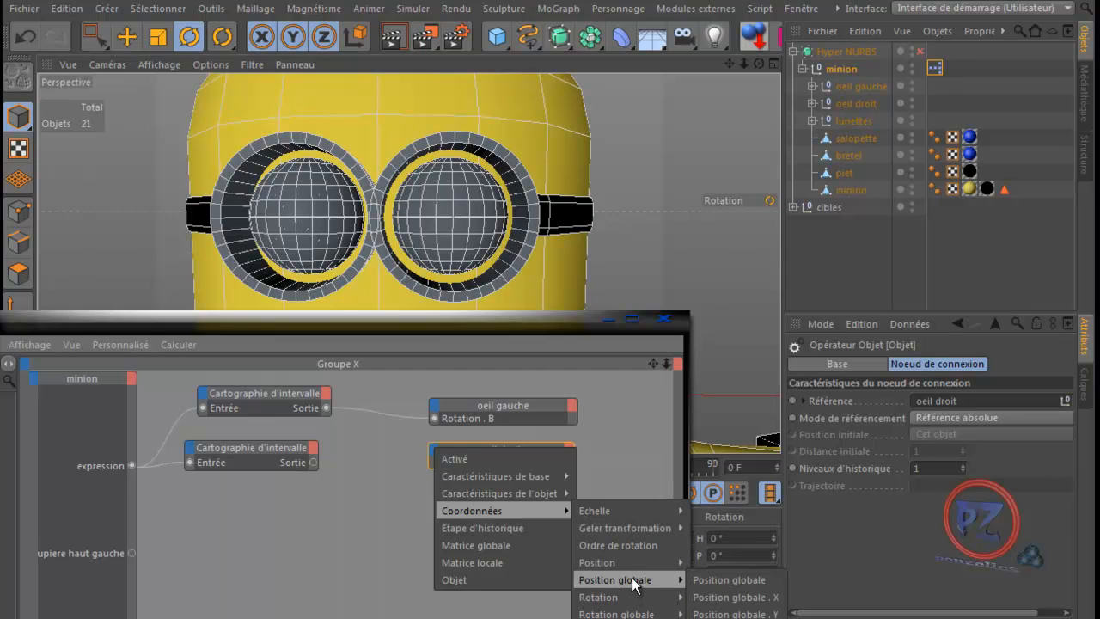
pyautogui.moveTo(630, 601)
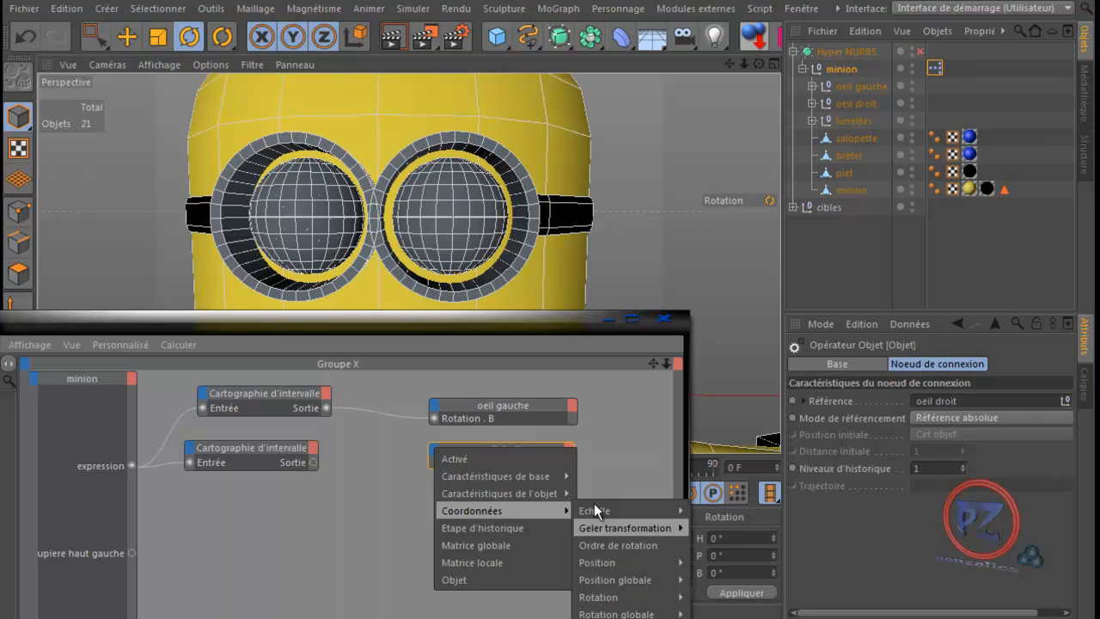
pyautogui.click(457, 328)
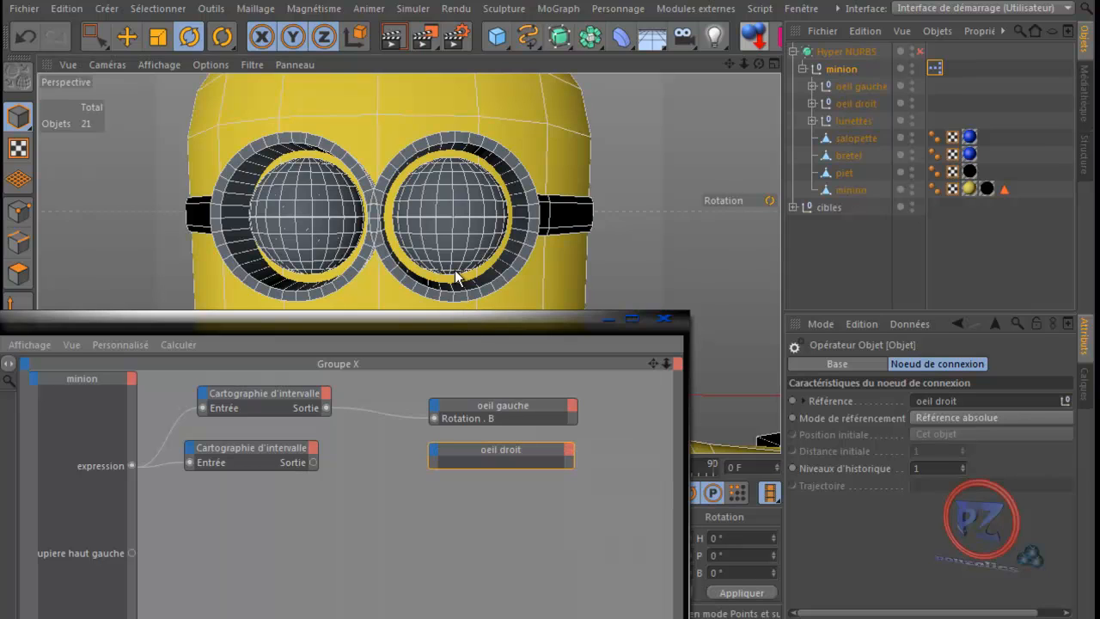
# - Add a Rotation . B input to the oeil droit node and link the second Cartographie d'intervalle node's Sortie to it
pyautogui.moveTo(434, 324); pyautogui.dragTo(432, 53)
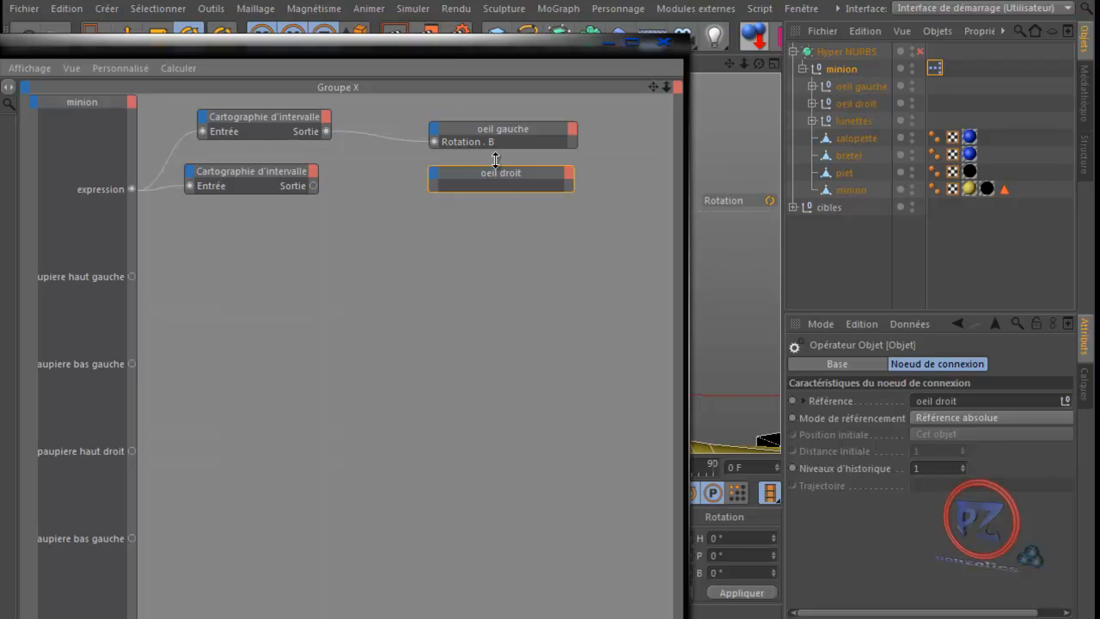
pyautogui.click(434, 176)
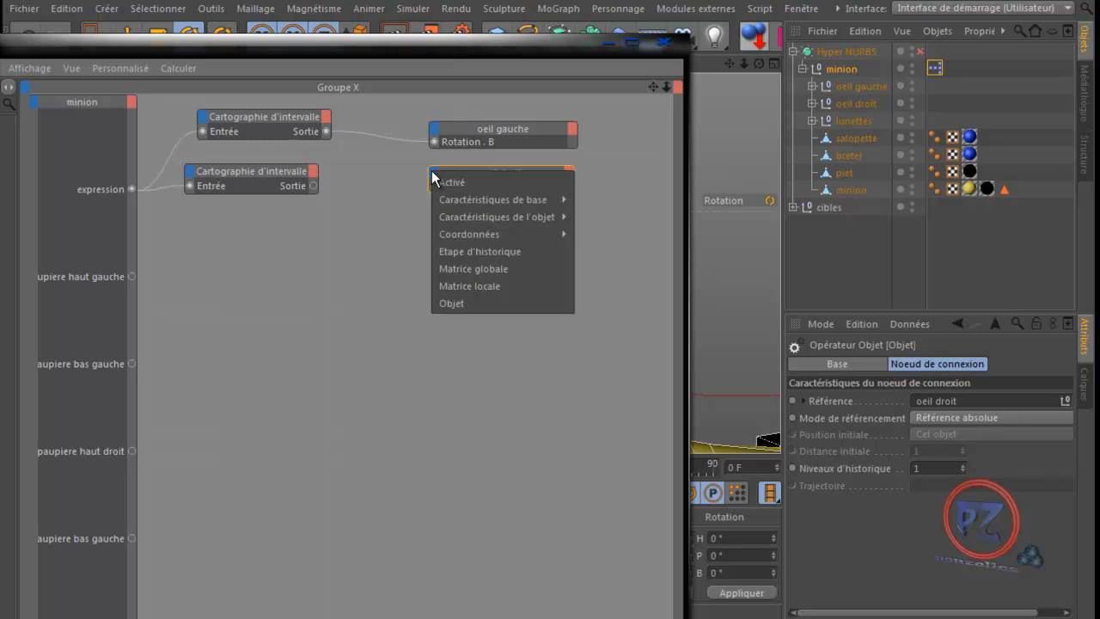
pyautogui.moveTo(464, 232)
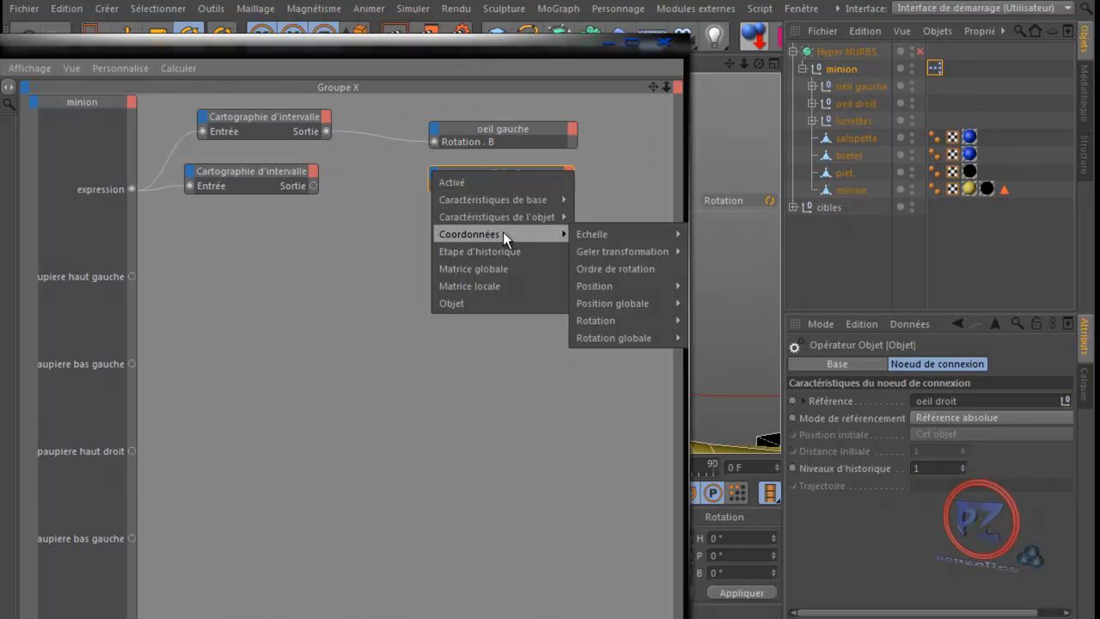
pyautogui.moveTo(604, 320)
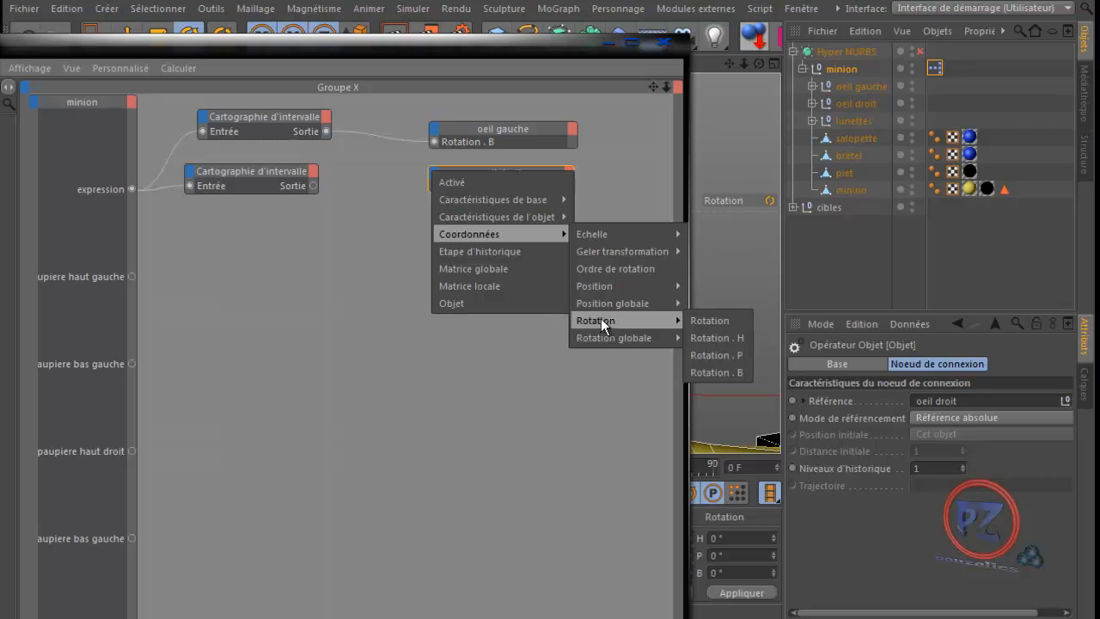
pyautogui.click(726, 370)
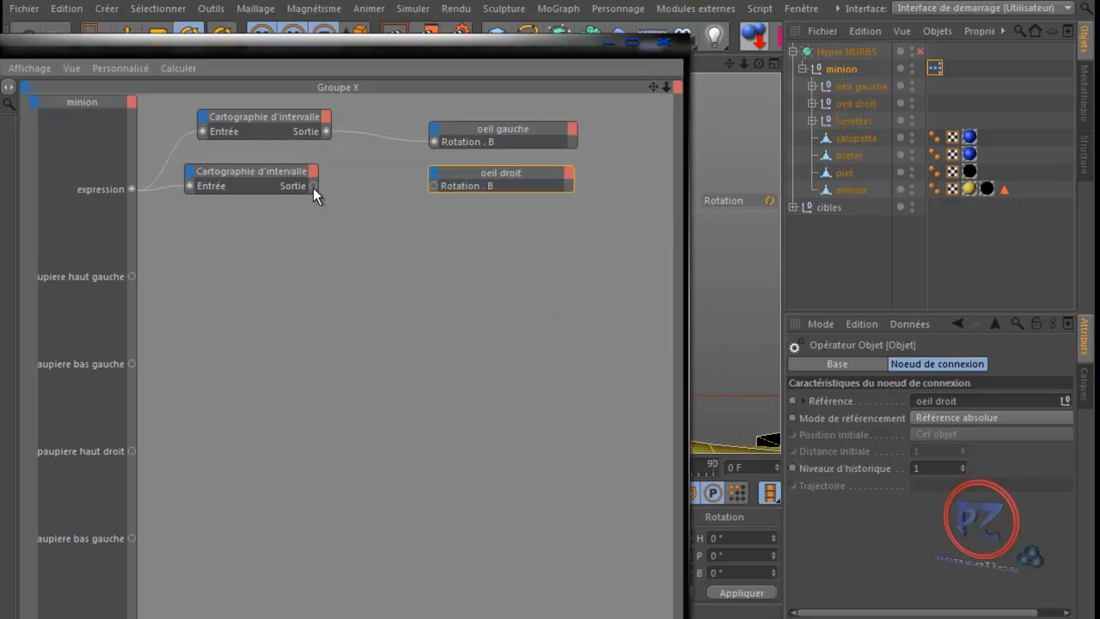
pyautogui.moveTo(420, 187); pyautogui.dragTo(433, 185)
# - Uncover the eyes, test the minion null's expression control, leaving it at 13 %, and bring the XPresso graph back into full view
pyautogui.moveTo(509, 55); pyautogui.dragTo(503, 443)
pyautogui.click(841, 70)
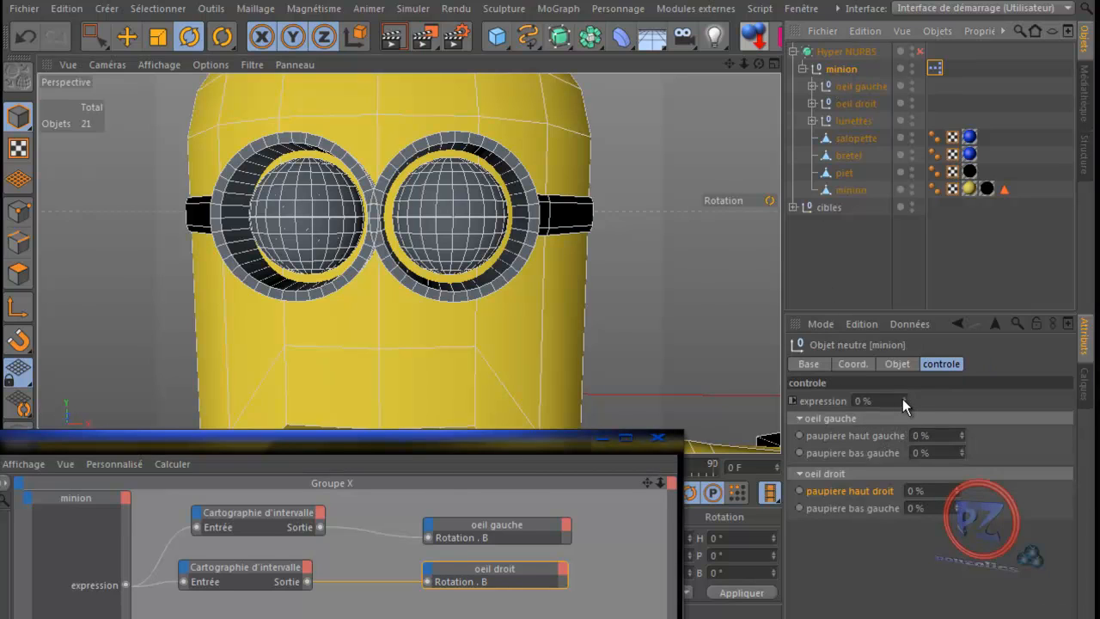
pyautogui.moveTo(903, 399)
pyautogui.mouseDown()
pyautogui.moveTo(902, 386)
pyautogui.moveTo(894, 471)
pyautogui.moveTo(903, 380)
pyautogui.moveTo(903, 396)
pyautogui.mouseUp()
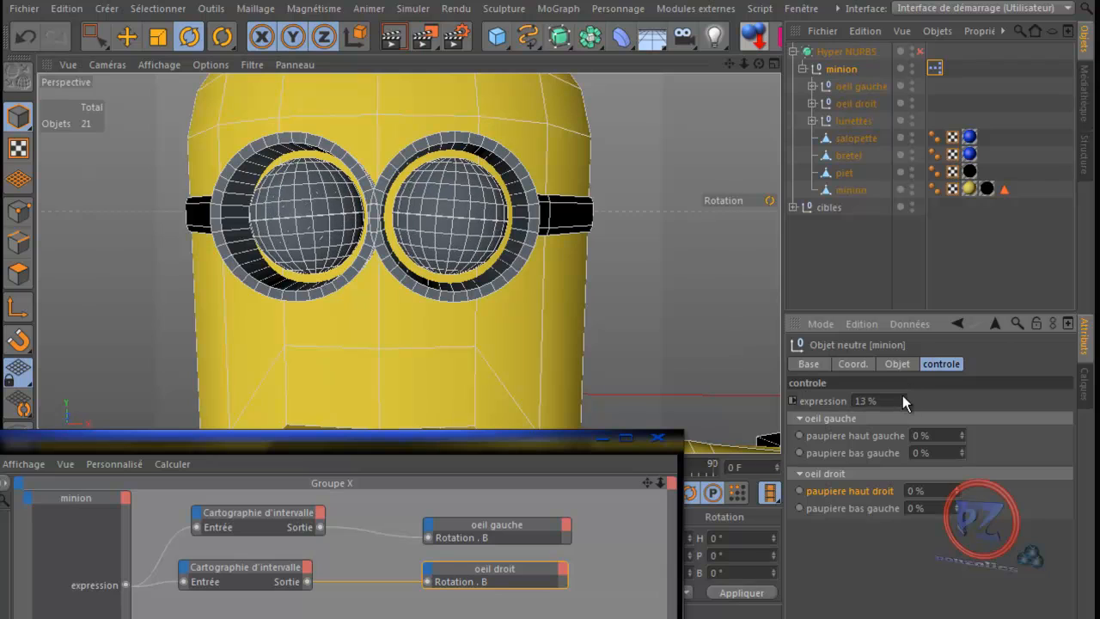
pyautogui.moveTo(516, 444); pyautogui.dragTo(605, 55)
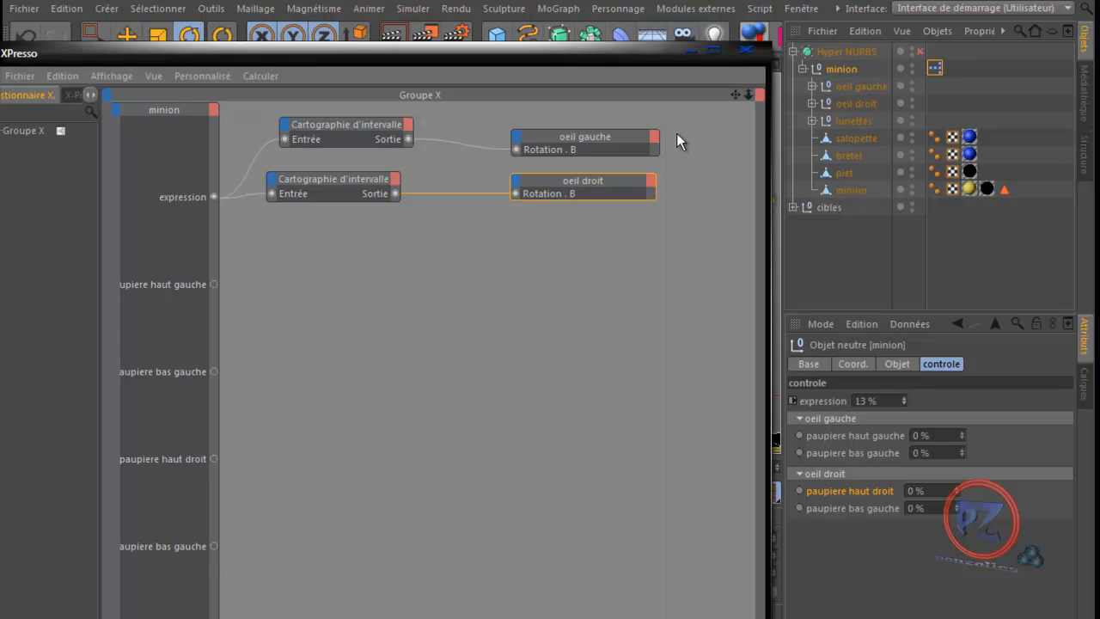
# - Close the XPresso editor, frame the minion's head and try out the paupiere haut gauche control
pyautogui.click(744, 50)
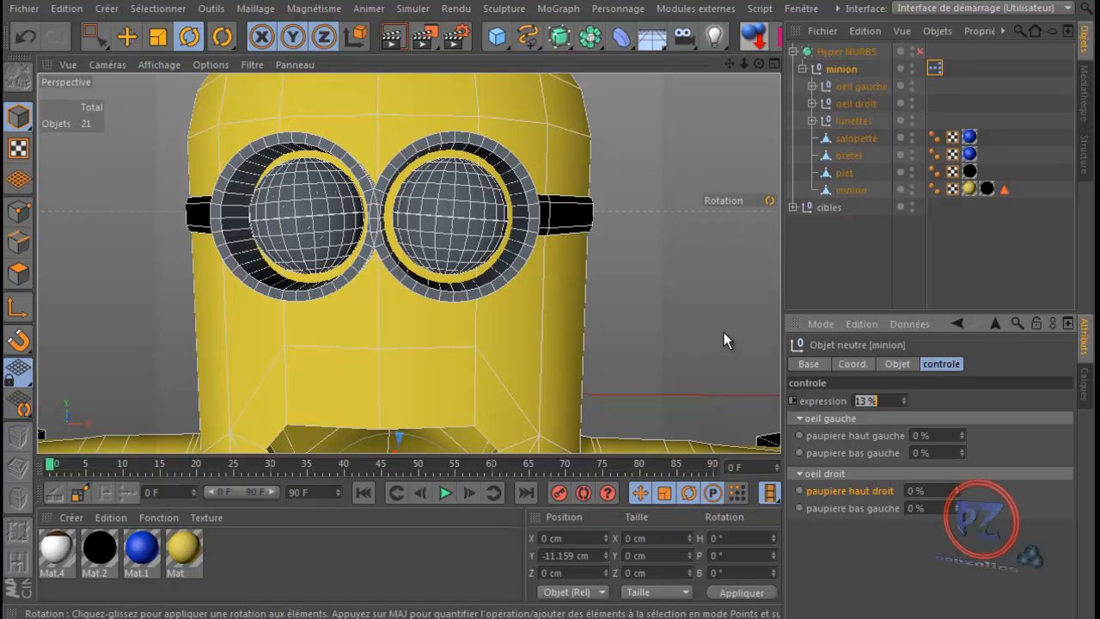
pyautogui.scroll(-4, 599, 391)
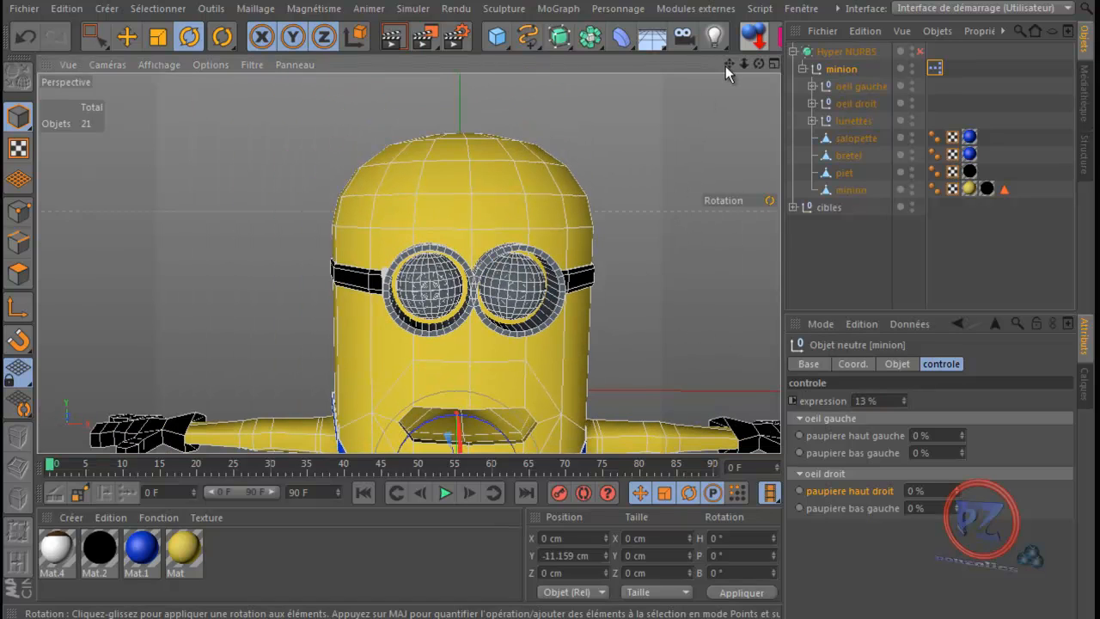
pyautogui.moveTo(726, 66); pyautogui.dragTo(545, 364)
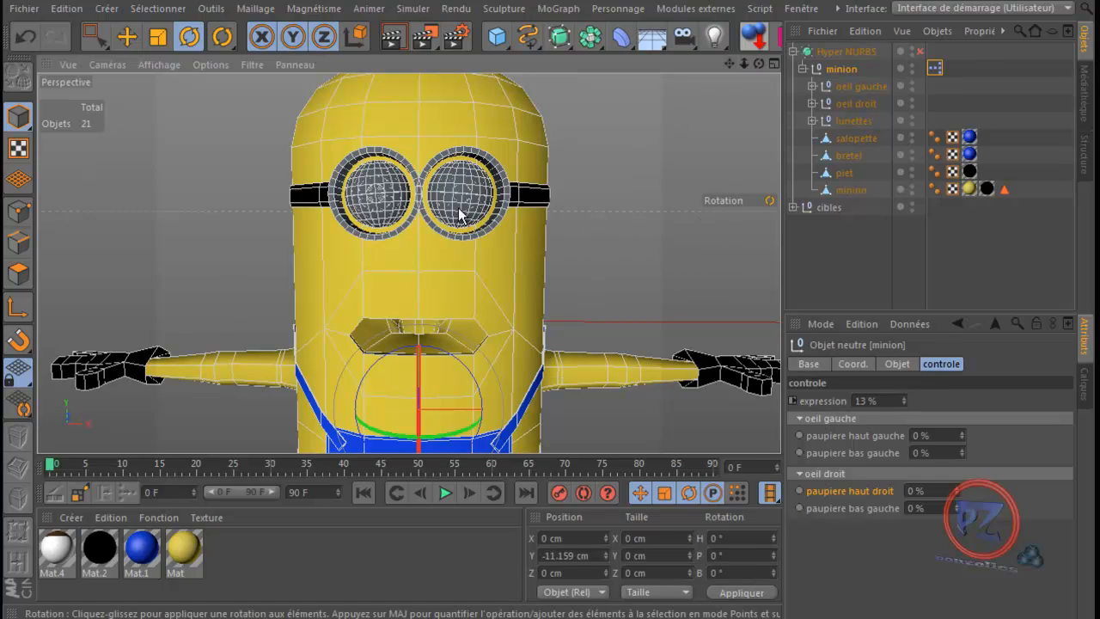
pyautogui.click(962, 433)
pyautogui.moveTo(962, 426); pyautogui.dragTo(962, 437)
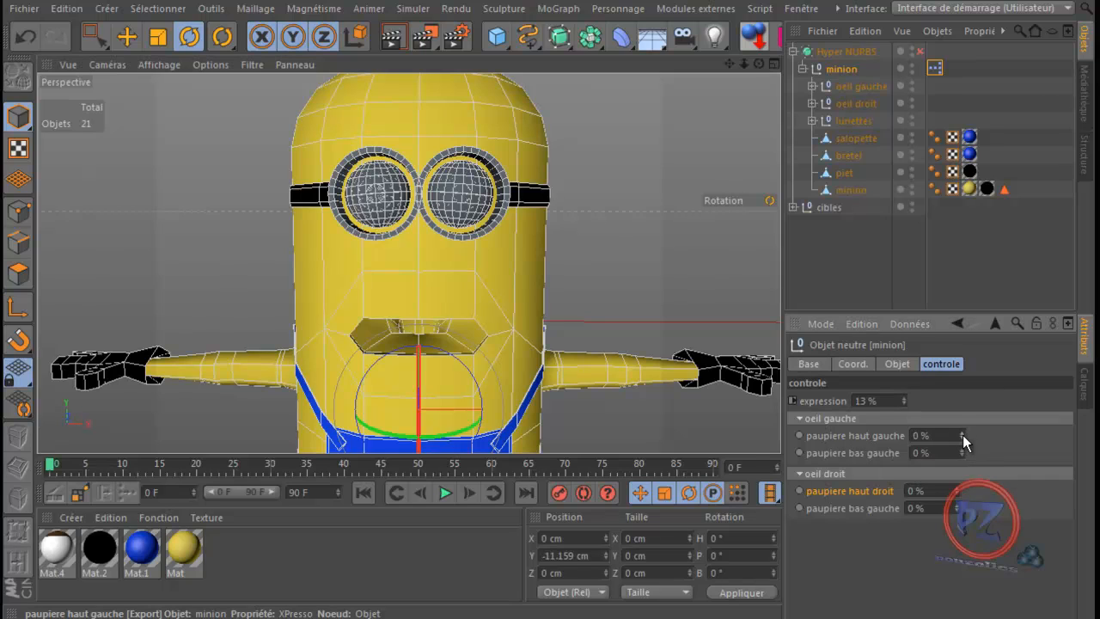
# - Change the paupiere haut gauche user data's interface to Curseur et champ d'entrée (Flottants) and try its slider
pyautogui.click(906, 324)
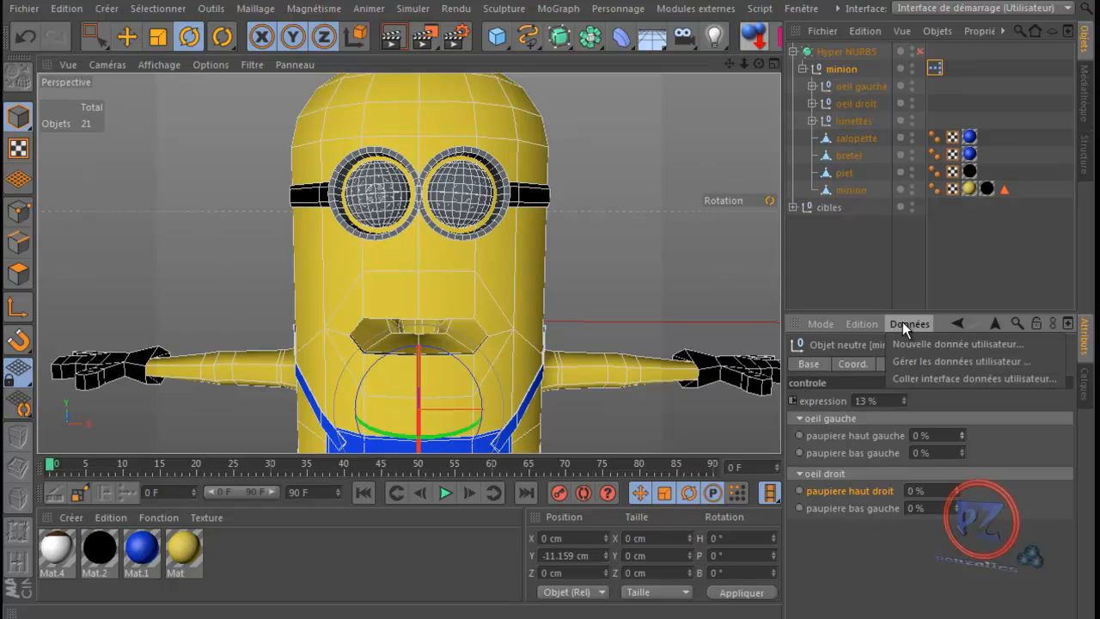
pyautogui.click(922, 361)
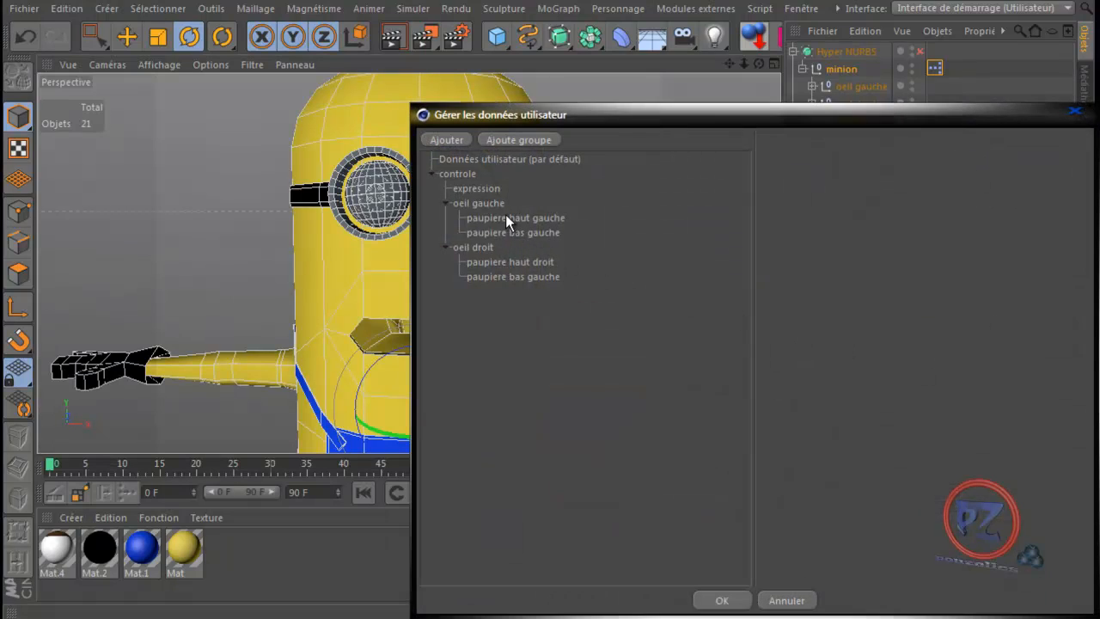
pyautogui.click(506, 220)
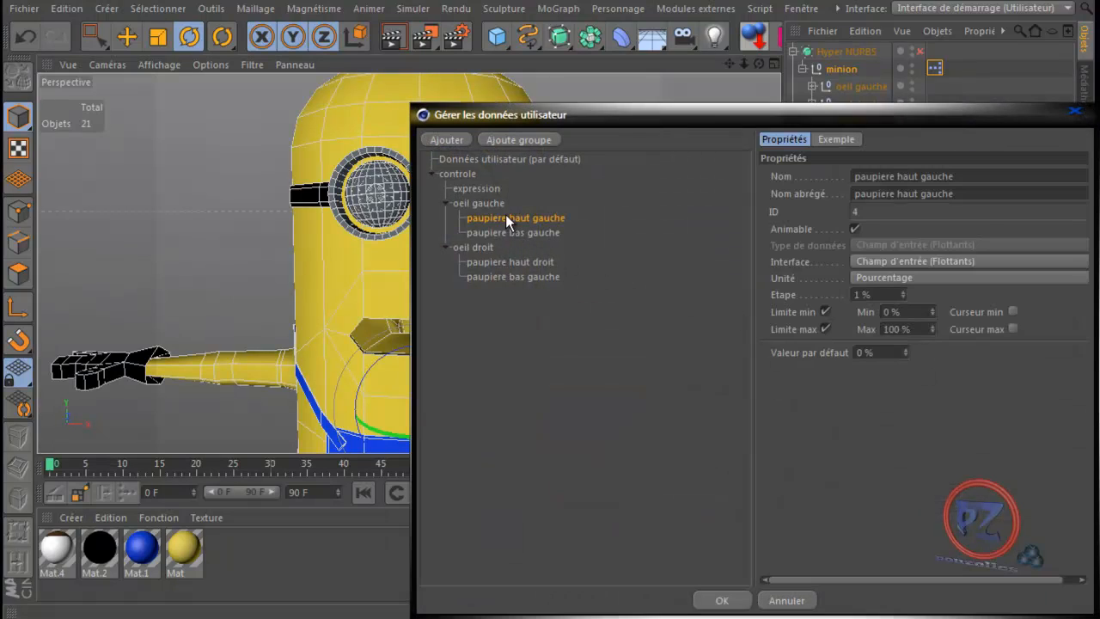
pyautogui.click(922, 261)
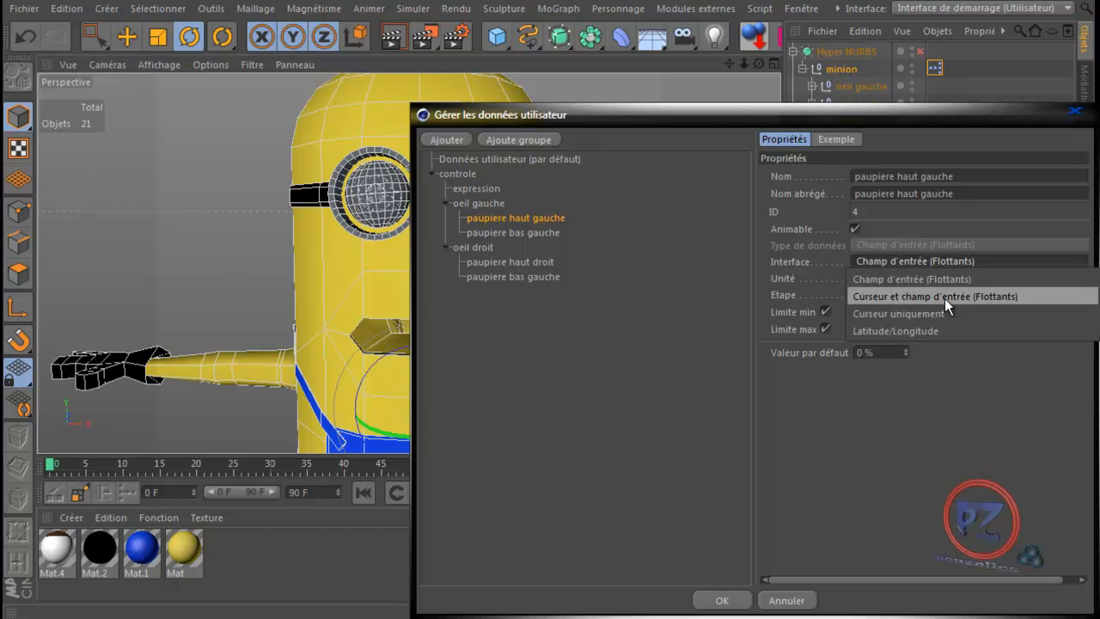
pyautogui.click(944, 297)
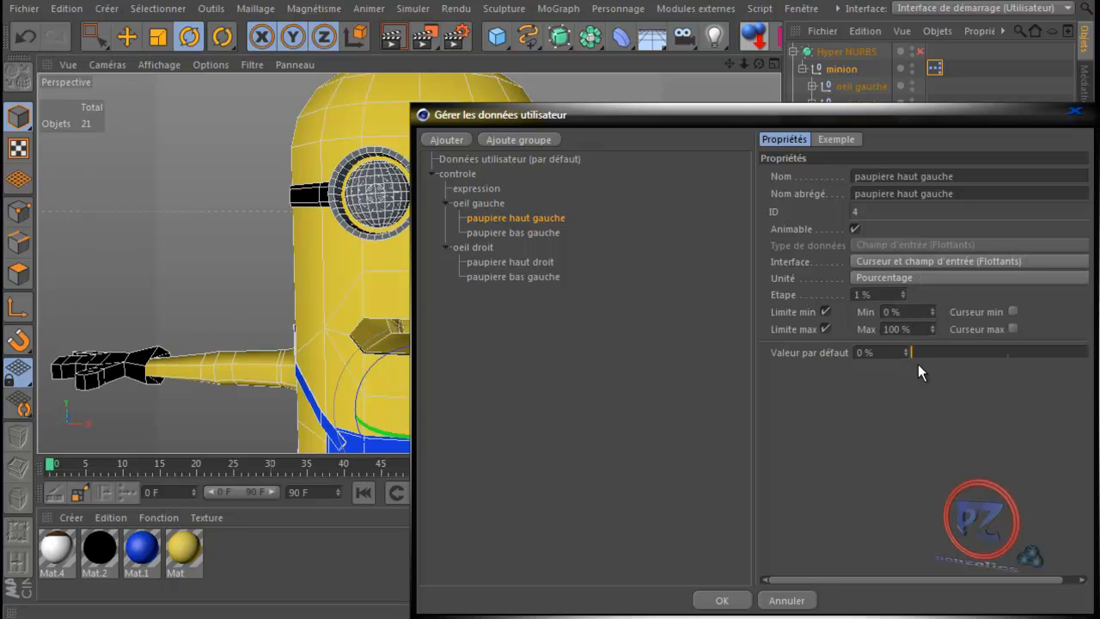
pyautogui.moveTo(917, 355)
pyautogui.mouseDown()
pyautogui.moveTo(1014, 354)
pyautogui.moveTo(907, 361)
pyautogui.mouseUp()
pyautogui.click(719, 600)
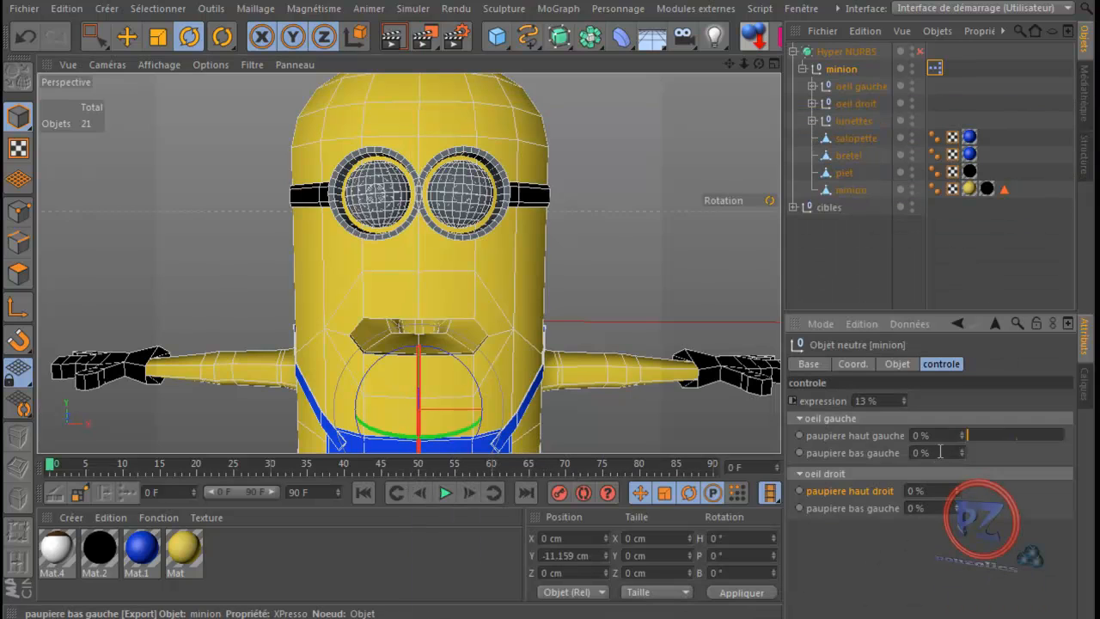
pyautogui.moveTo(967, 437)
pyautogui.mouseDown()
pyautogui.moveTo(1030, 436)
pyautogui.moveTo(952, 436)
pyautogui.mouseUp()
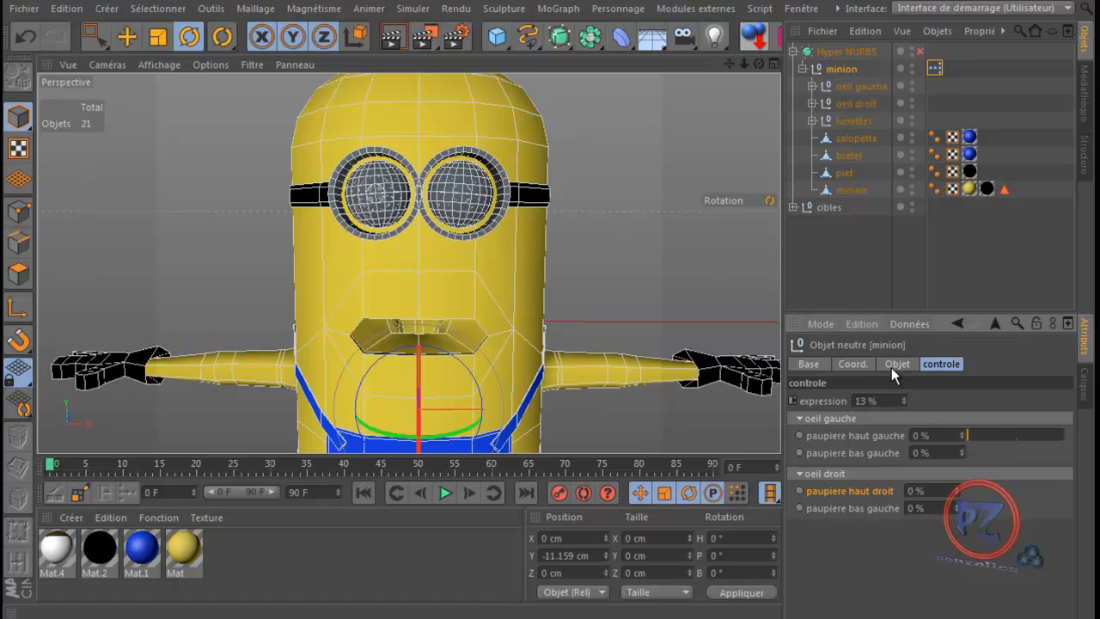
# - In the user data manager, set the interface of oeil gauche's paupiere bas gauche to Curseur et champ d'entrée (Flottants)
pyautogui.rightClick(911, 328)
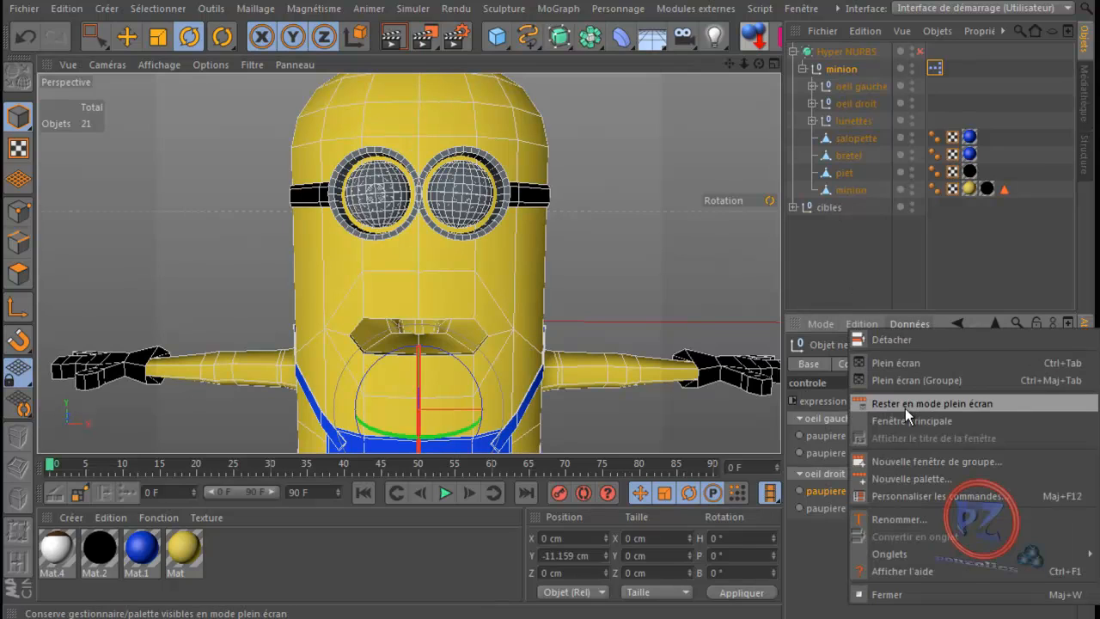
pyautogui.click(912, 324)
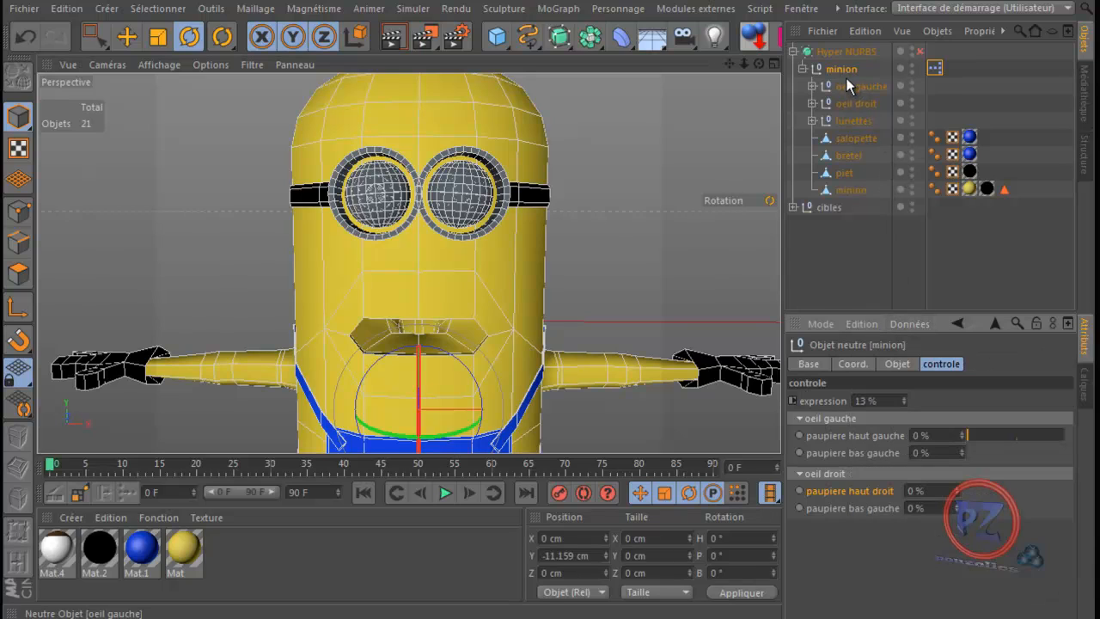
pyautogui.click(913, 324)
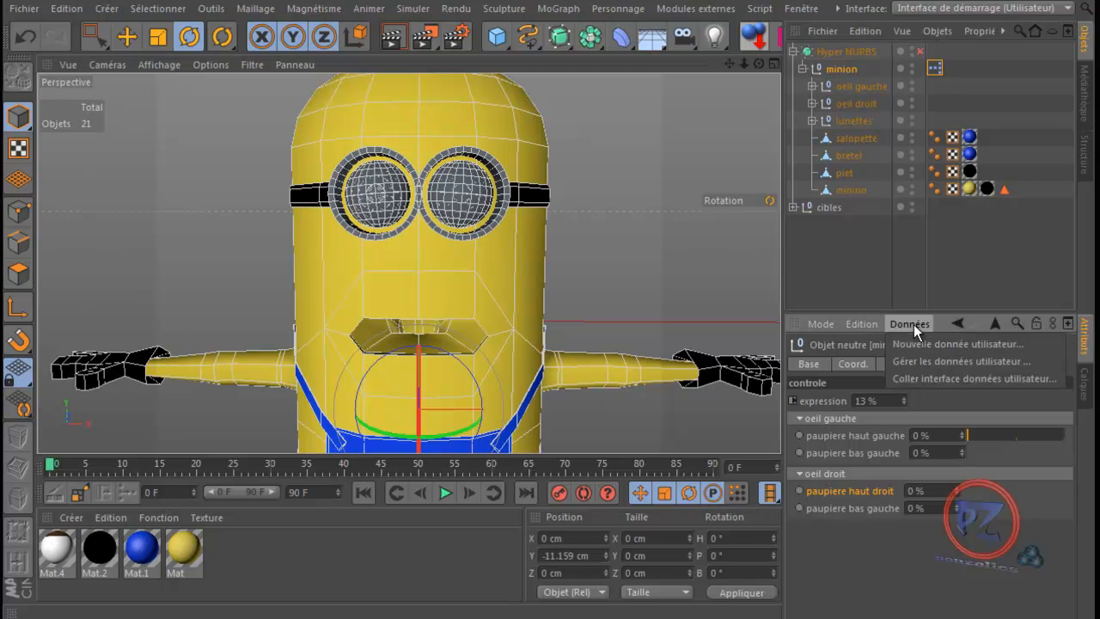
pyautogui.click(924, 357)
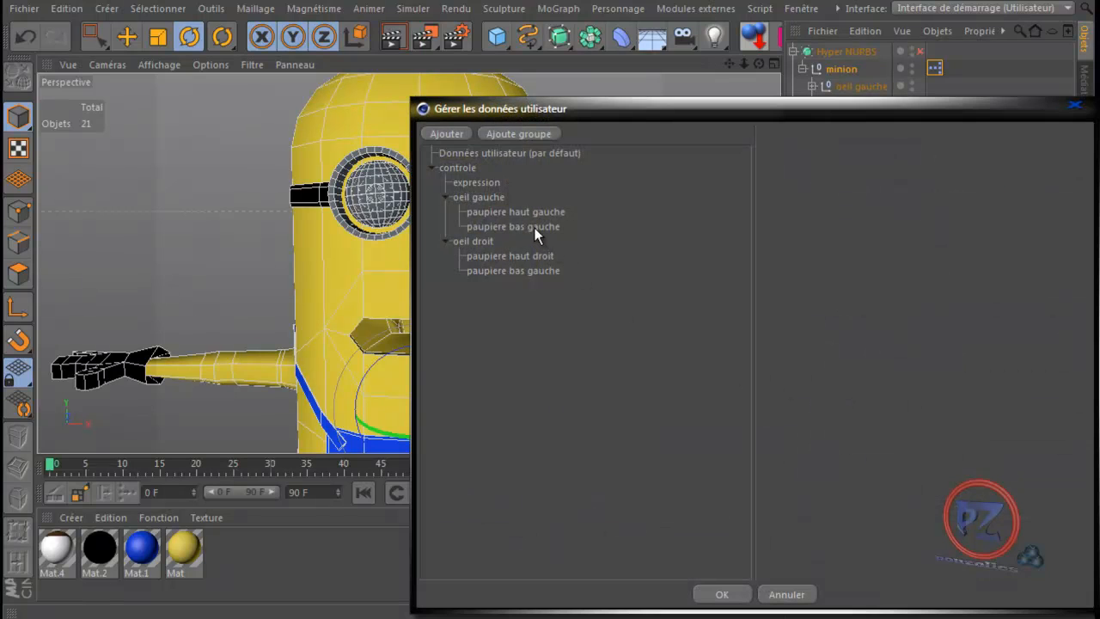
pyautogui.click(534, 227)
pyautogui.click(904, 249)
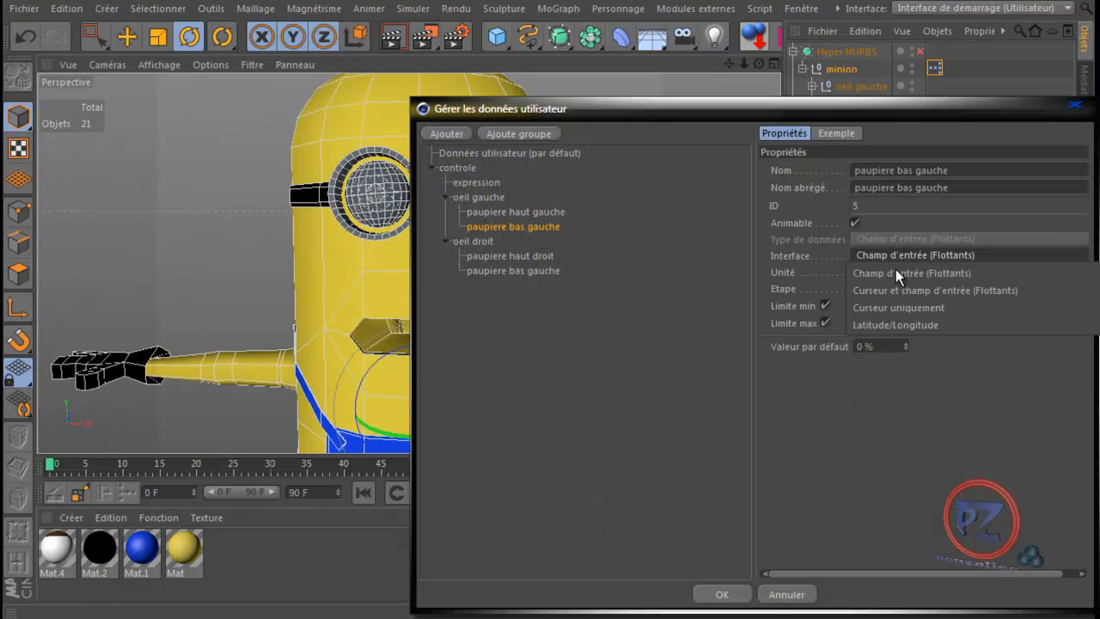
pyautogui.click(888, 290)
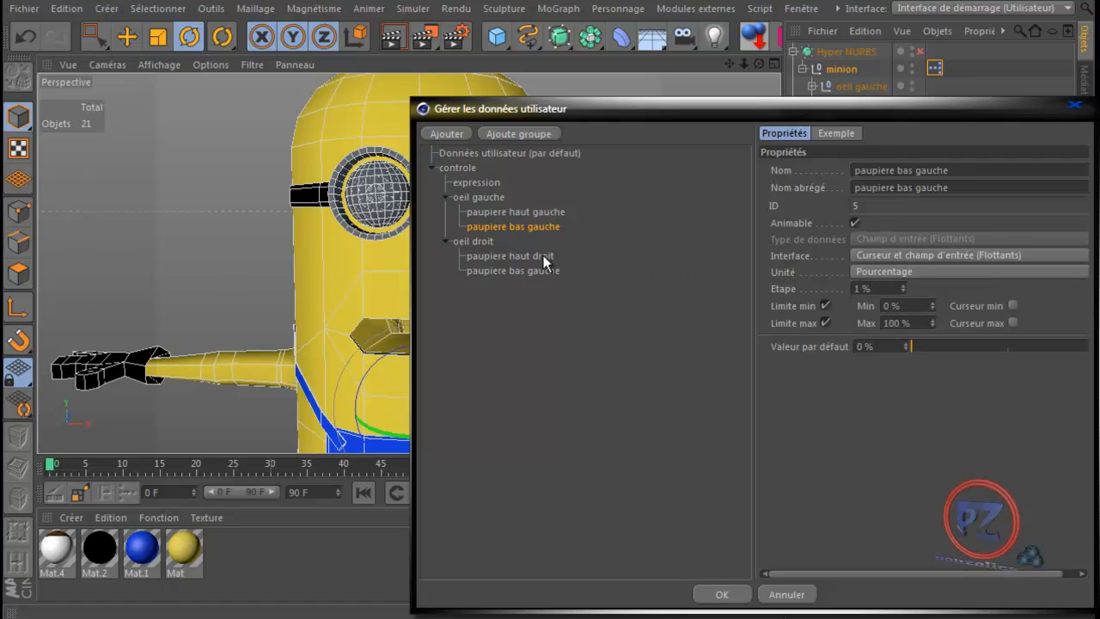
# - Give both eyelid entries in the oeil droit group the Curseur et champ d'entrée (Flottants) interface and apply the user data changes
pyautogui.click(544, 256)
pyautogui.click(920, 251)
pyautogui.click(919, 290)
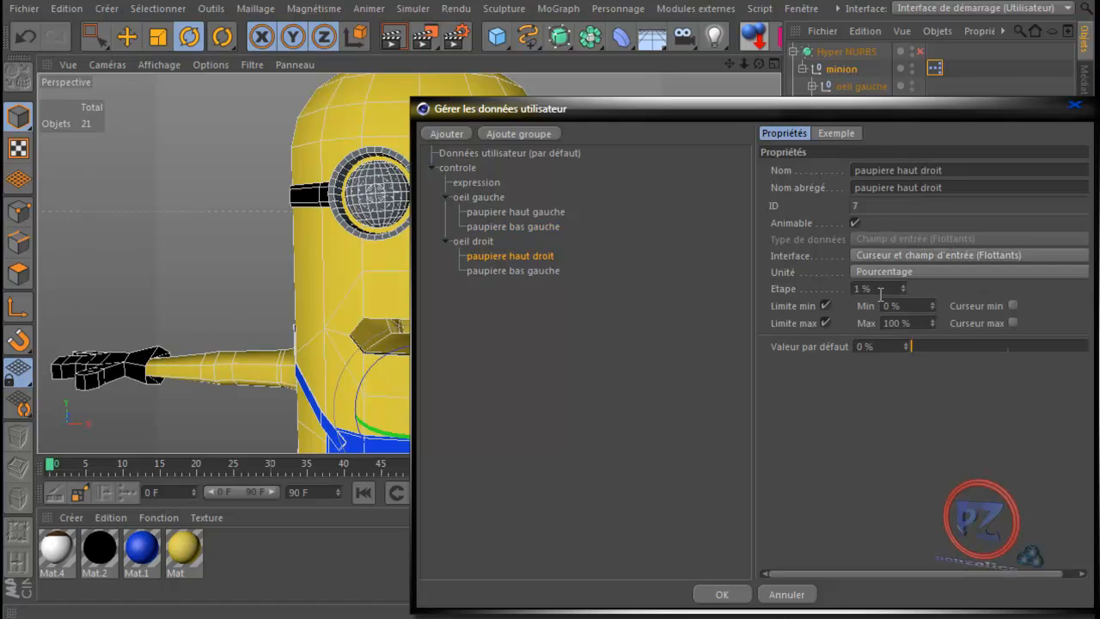
pyautogui.click(551, 270)
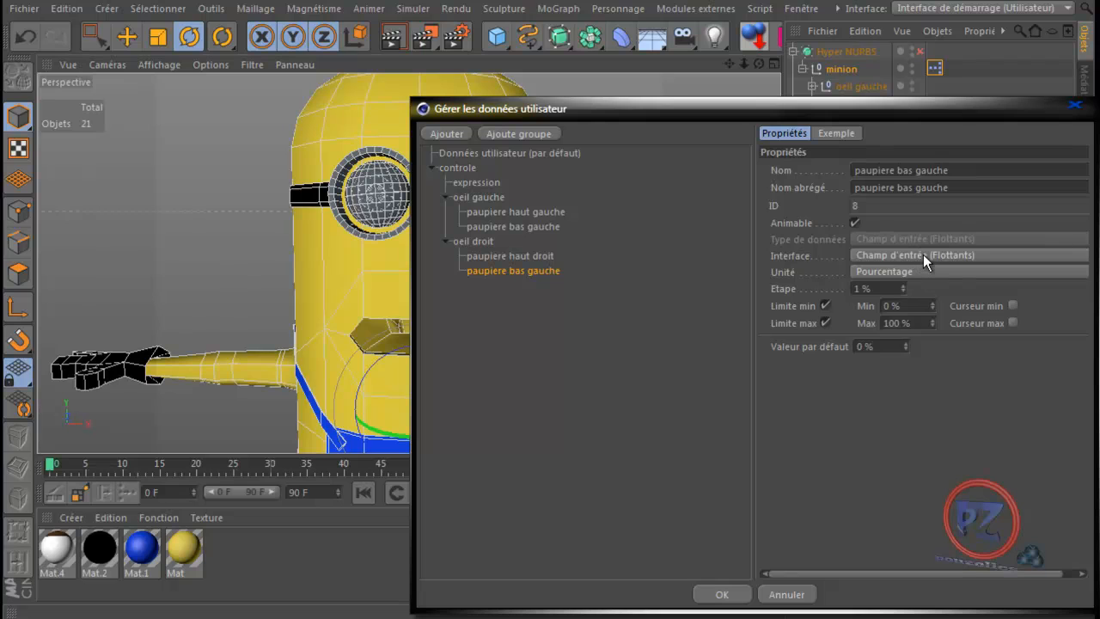
pyautogui.click(923, 255)
pyautogui.click(941, 295)
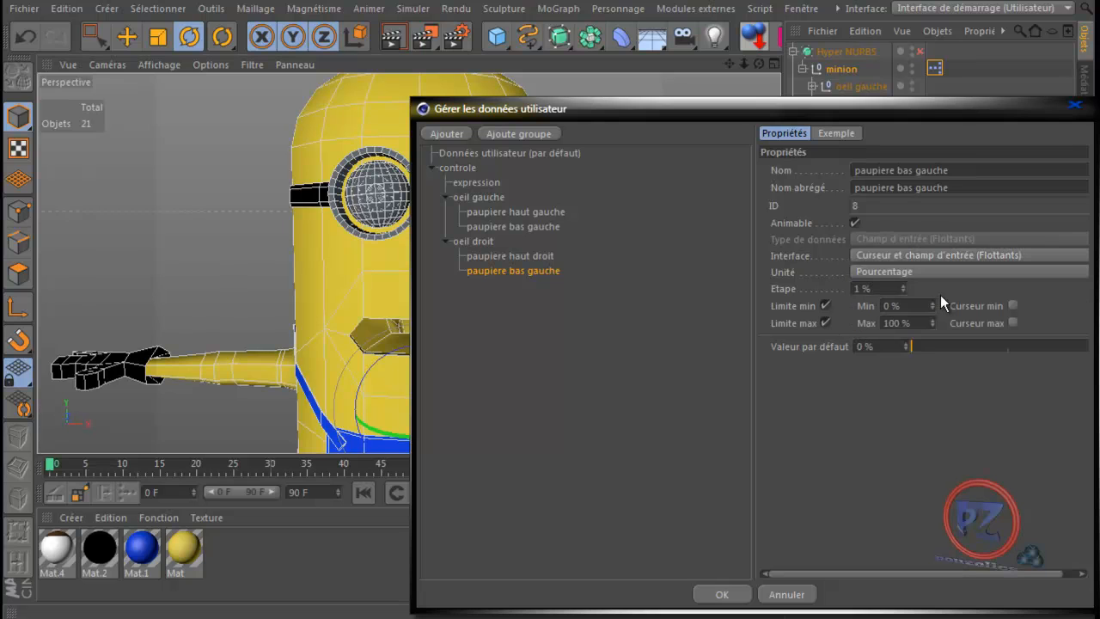
pyautogui.click(710, 594)
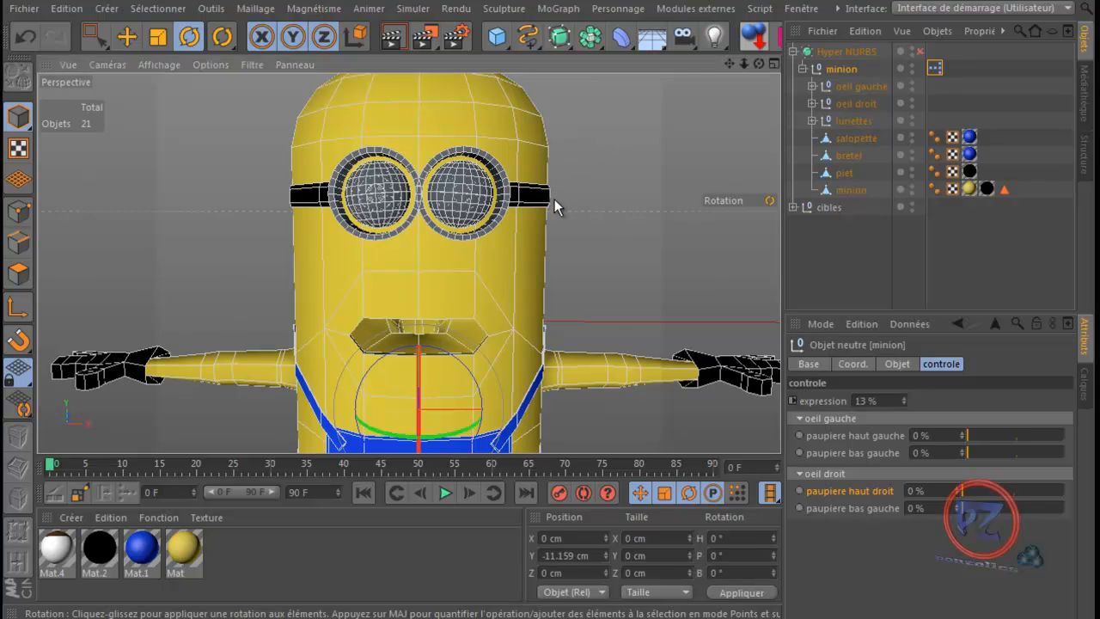
# - Switch to the minion tuto 1.c4d document, expand Hyper NURBS and select the minion polygon object to show its controls
pyautogui.scroll(-3, 555, 200)
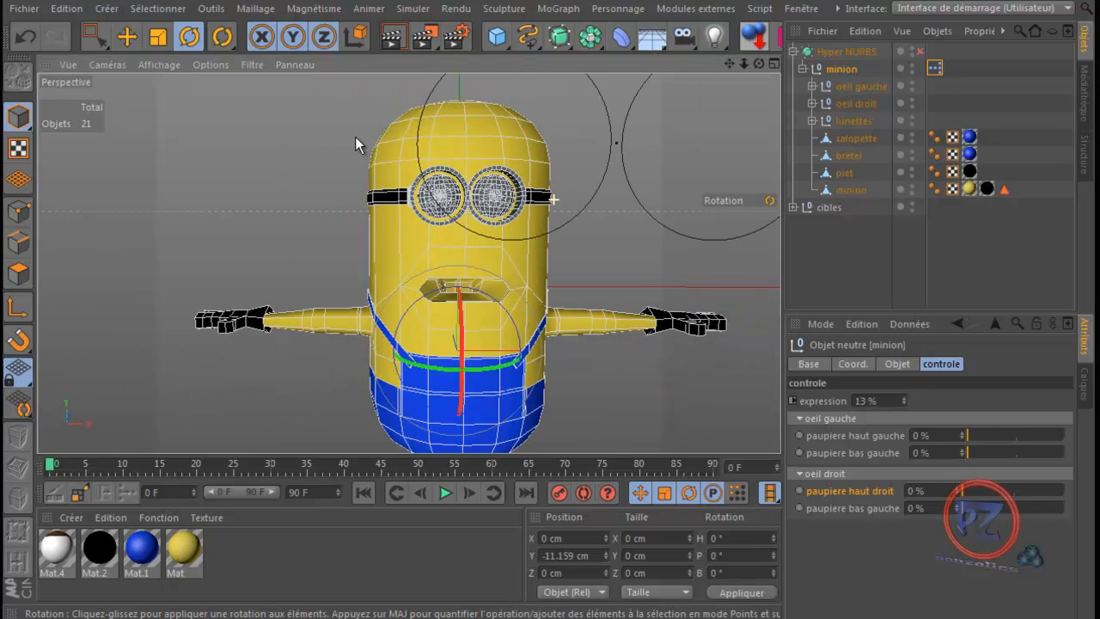
pyautogui.click(799, 8)
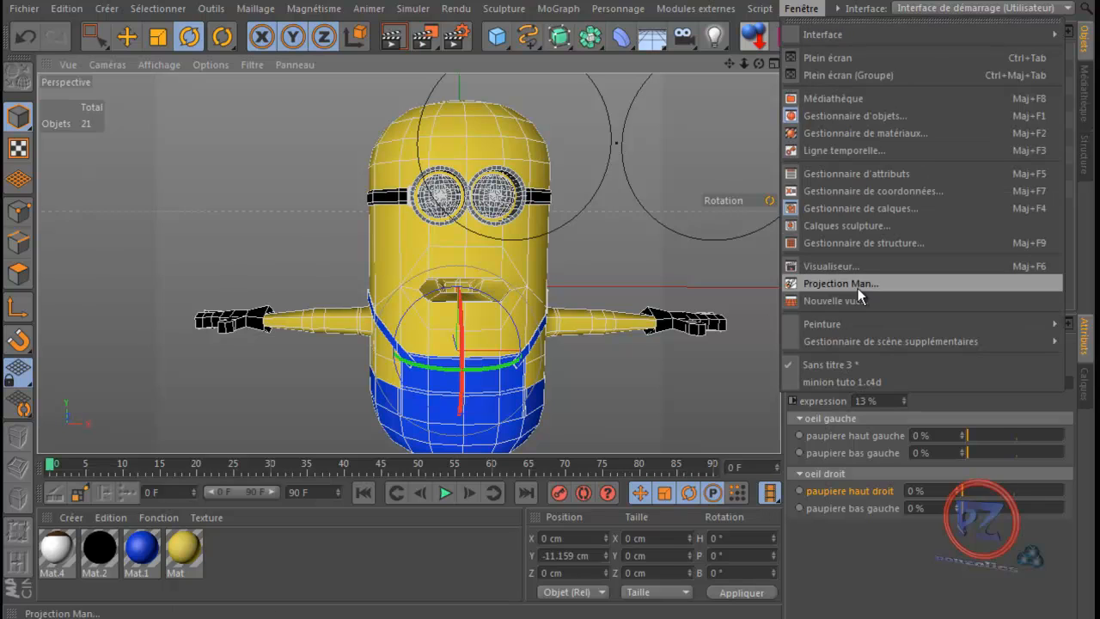
pyautogui.click(846, 381)
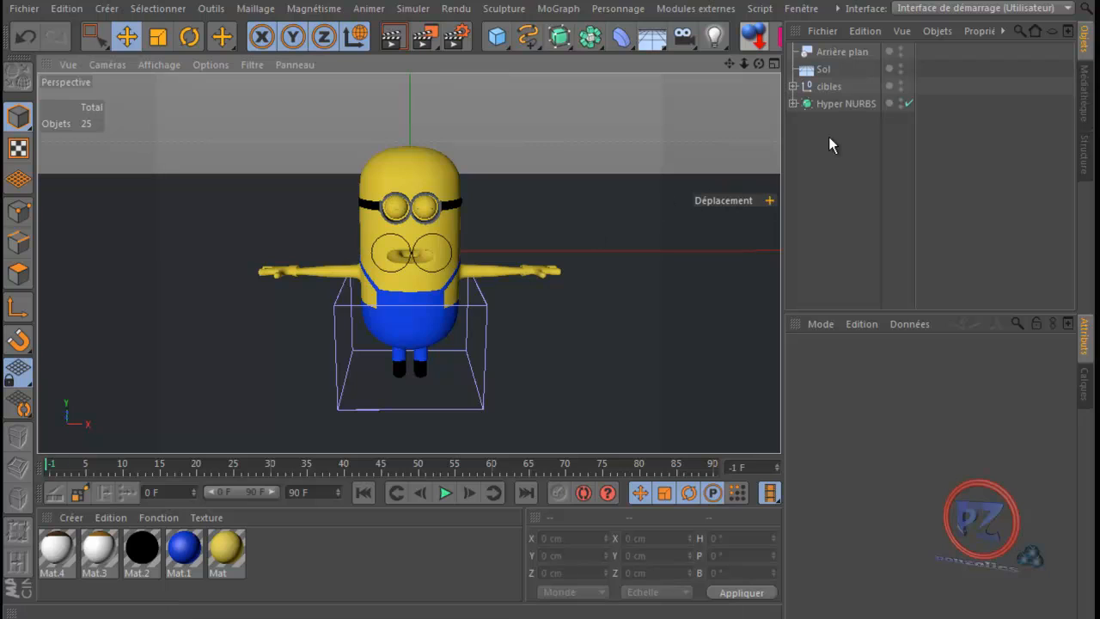
pyautogui.click(793, 103)
pyautogui.click(850, 242)
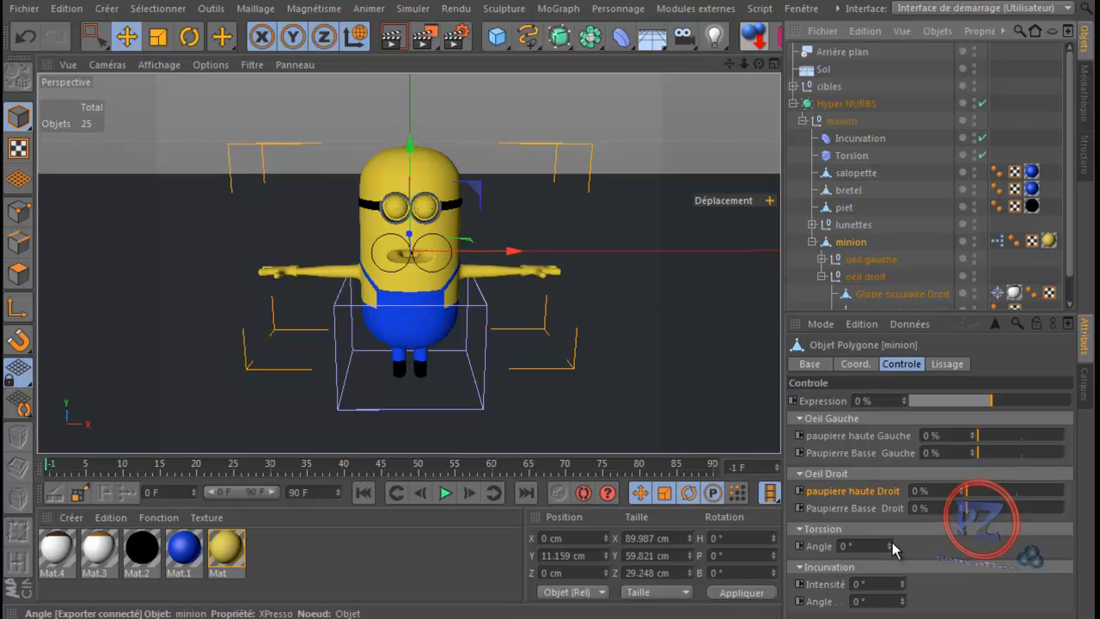
# - Try the body deformation controls, setting the Torssion angle to -38°, the Incurvation intensity to 40° and its angle to 125°
pyautogui.moveTo(890, 545); pyautogui.dragTo(903, 594)
pyautogui.moveTo(901, 584); pyautogui.dragTo(899, 584)
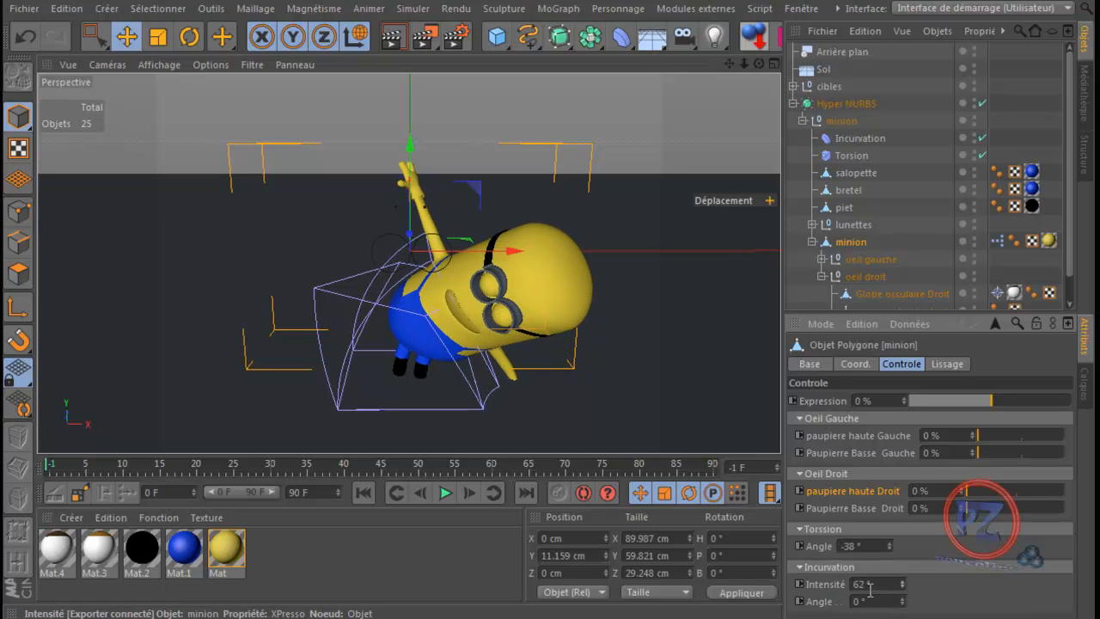
pyautogui.write('40')
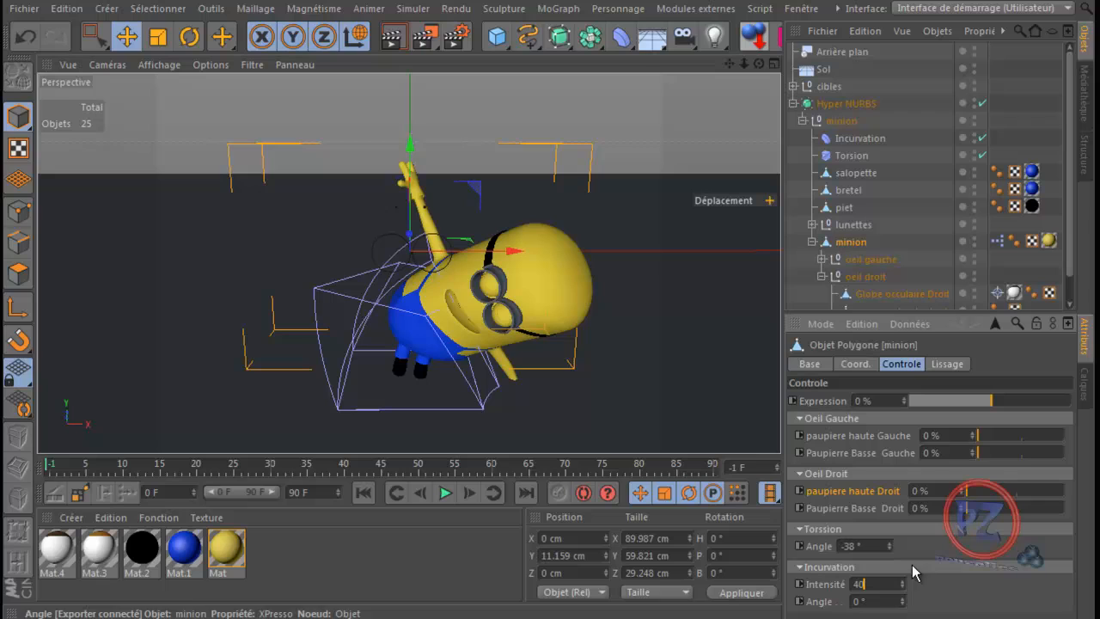
pyautogui.press('Return')
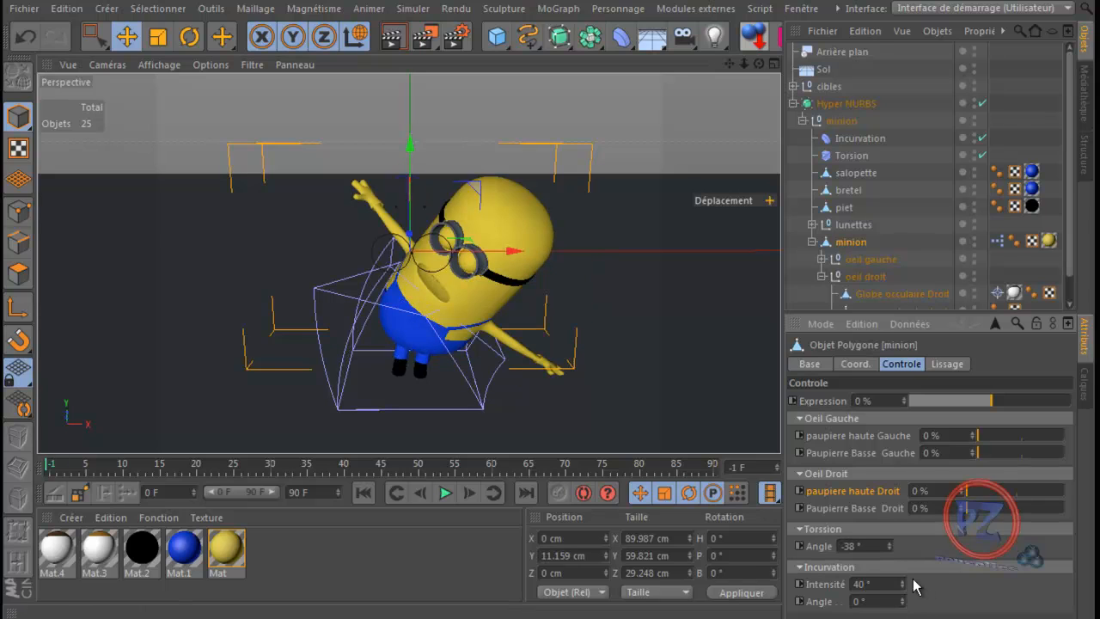
pyautogui.moveTo(905, 607)
pyautogui.mouseDown()
pyautogui.moveTo(906, 586)
pyautogui.moveTo(905, 605)
pyautogui.mouseUp()
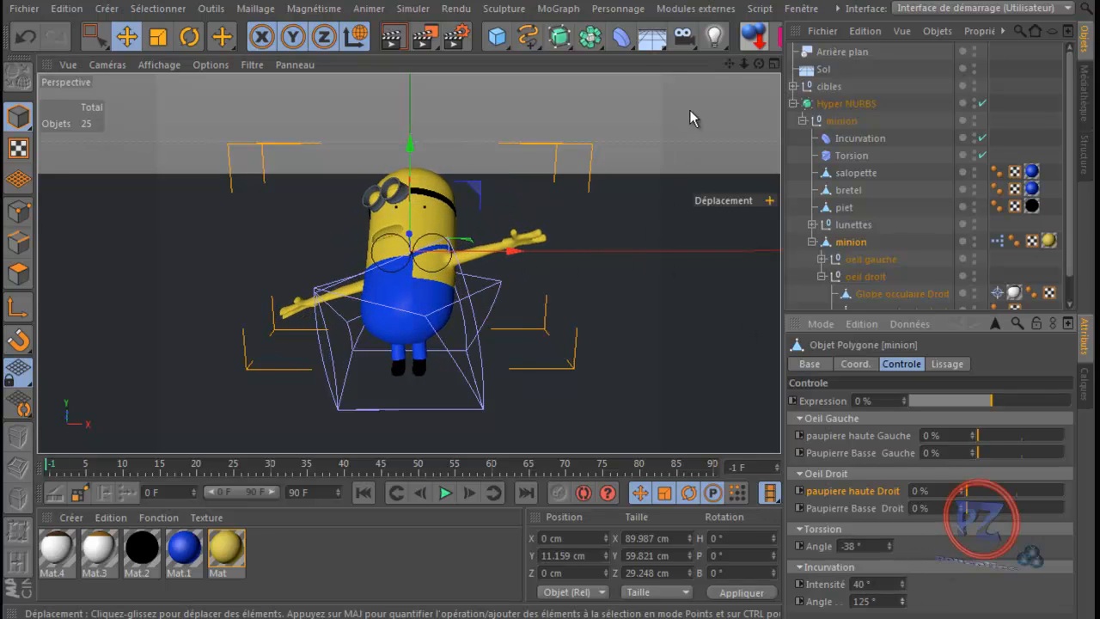
# - Return to the Sans titre 3 document and frame the whole minion in the perspective view
pyautogui.click(799, 9)
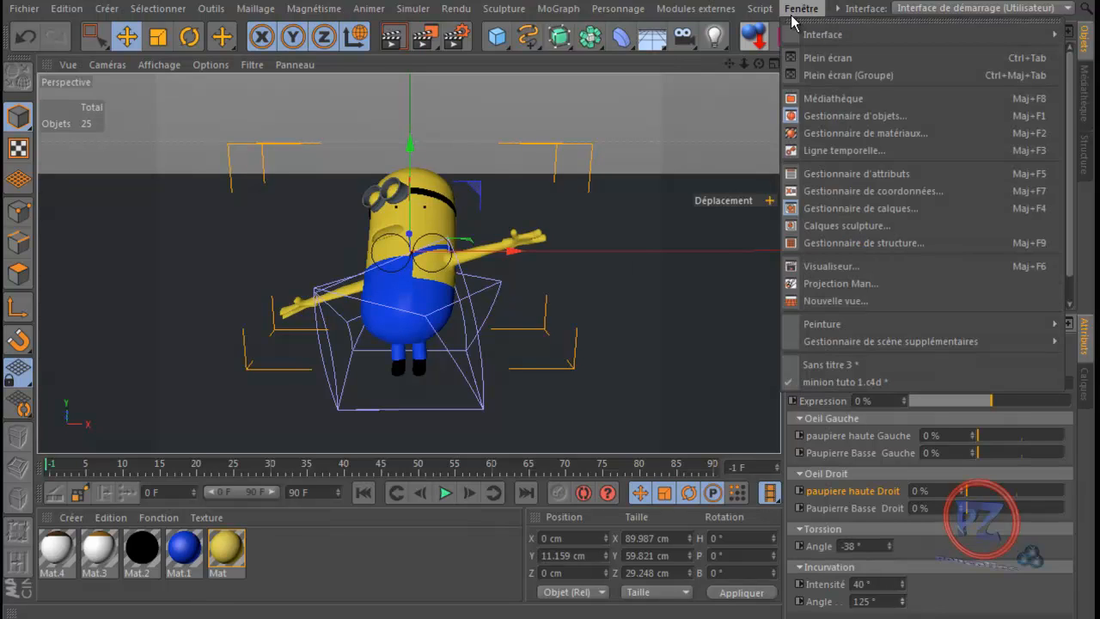
pyautogui.click(830, 365)
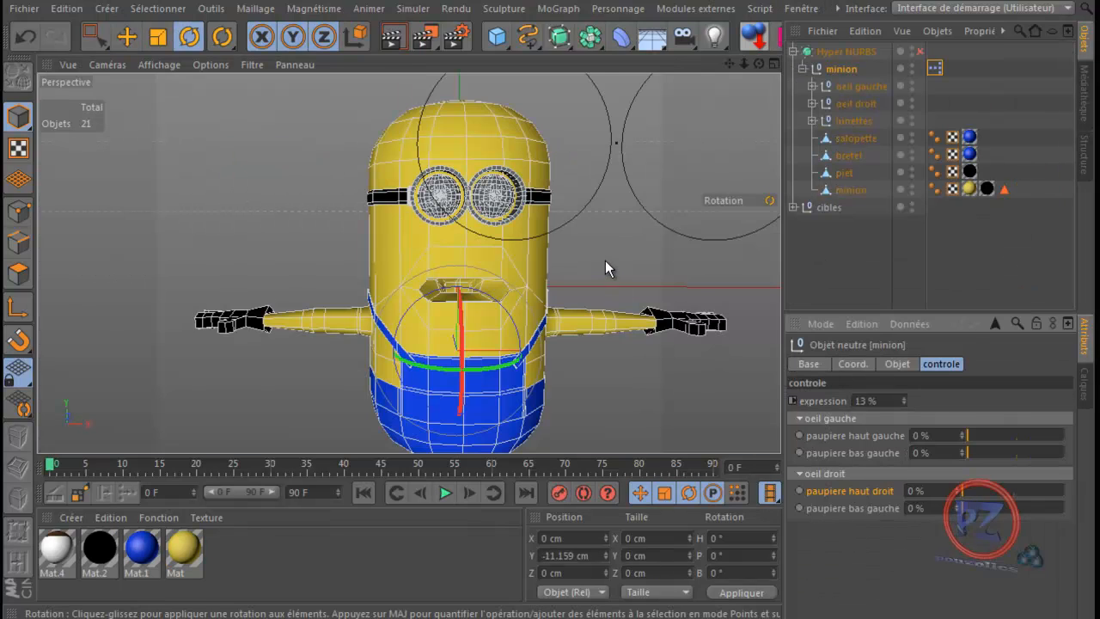
pyautogui.scroll(-4, 605, 266)
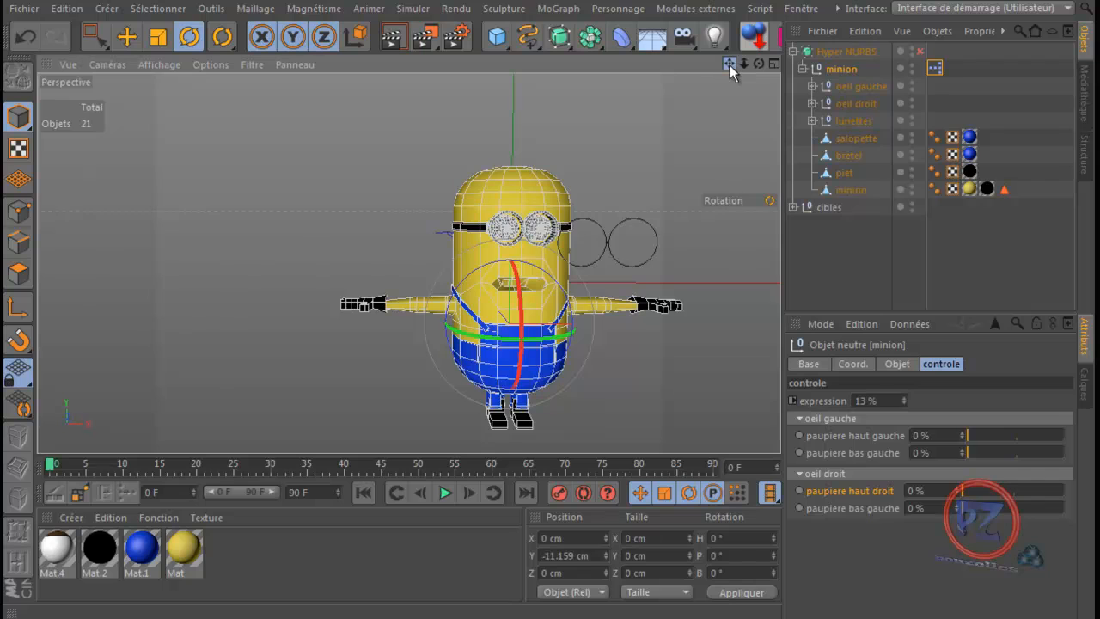
pyautogui.moveTo(730, 66); pyautogui.dragTo(550, 358)
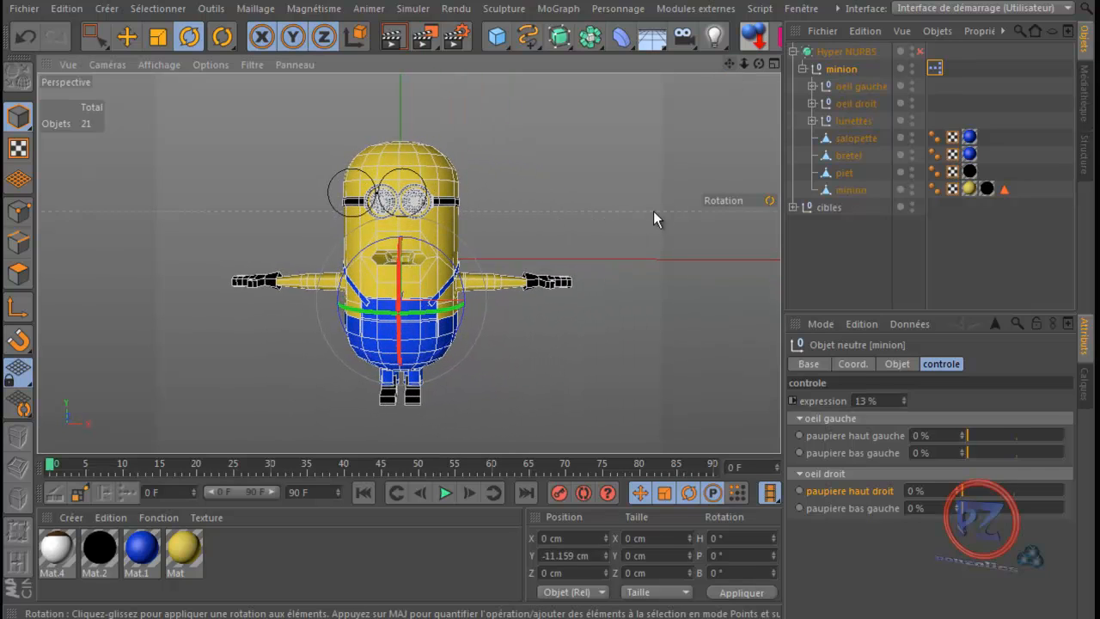